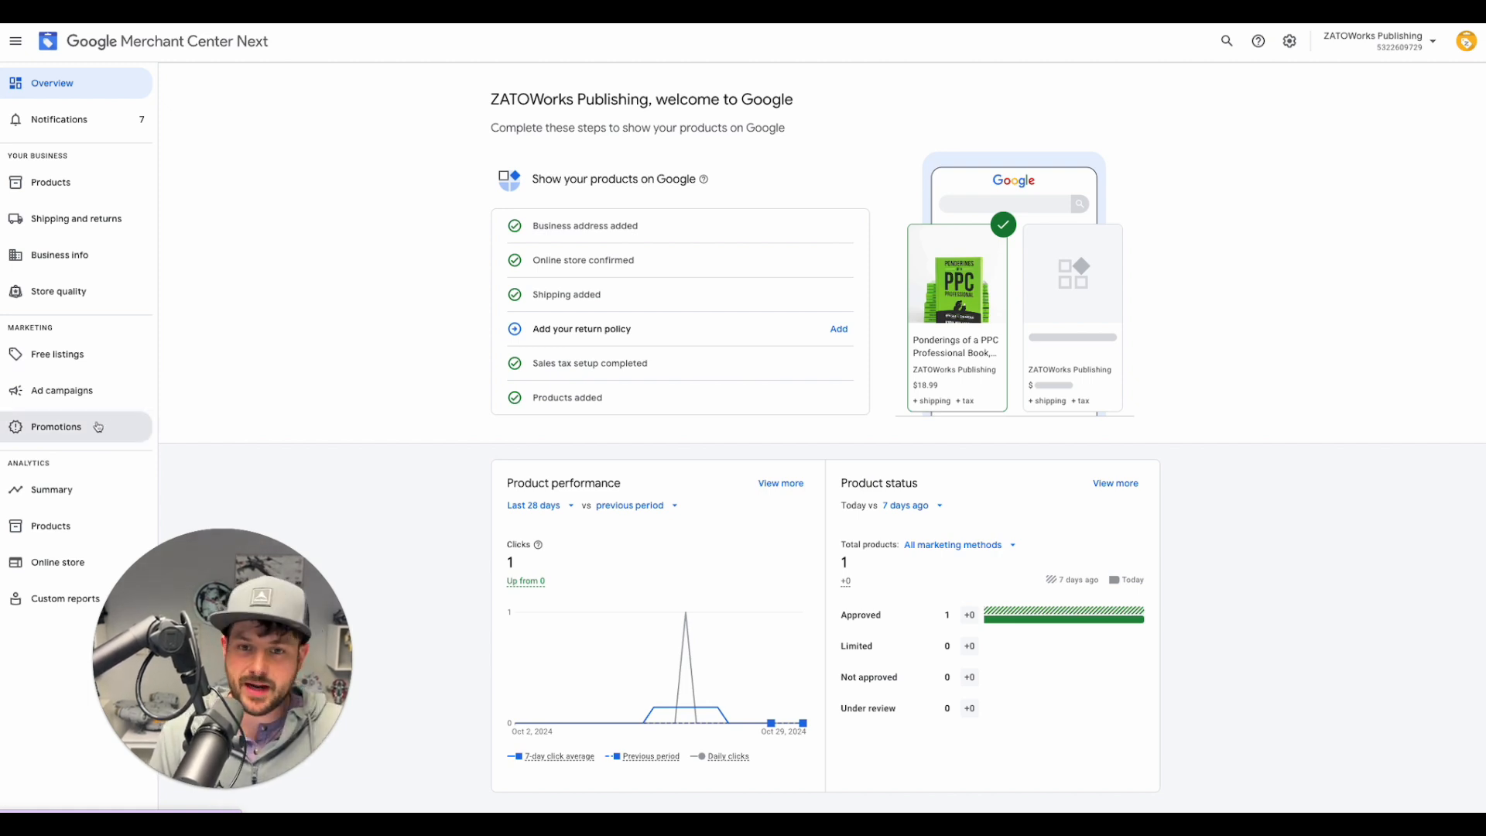
# Step: Open the Promotions page and look at the methods for adding a promotion source
pyautogui.click(98, 426)
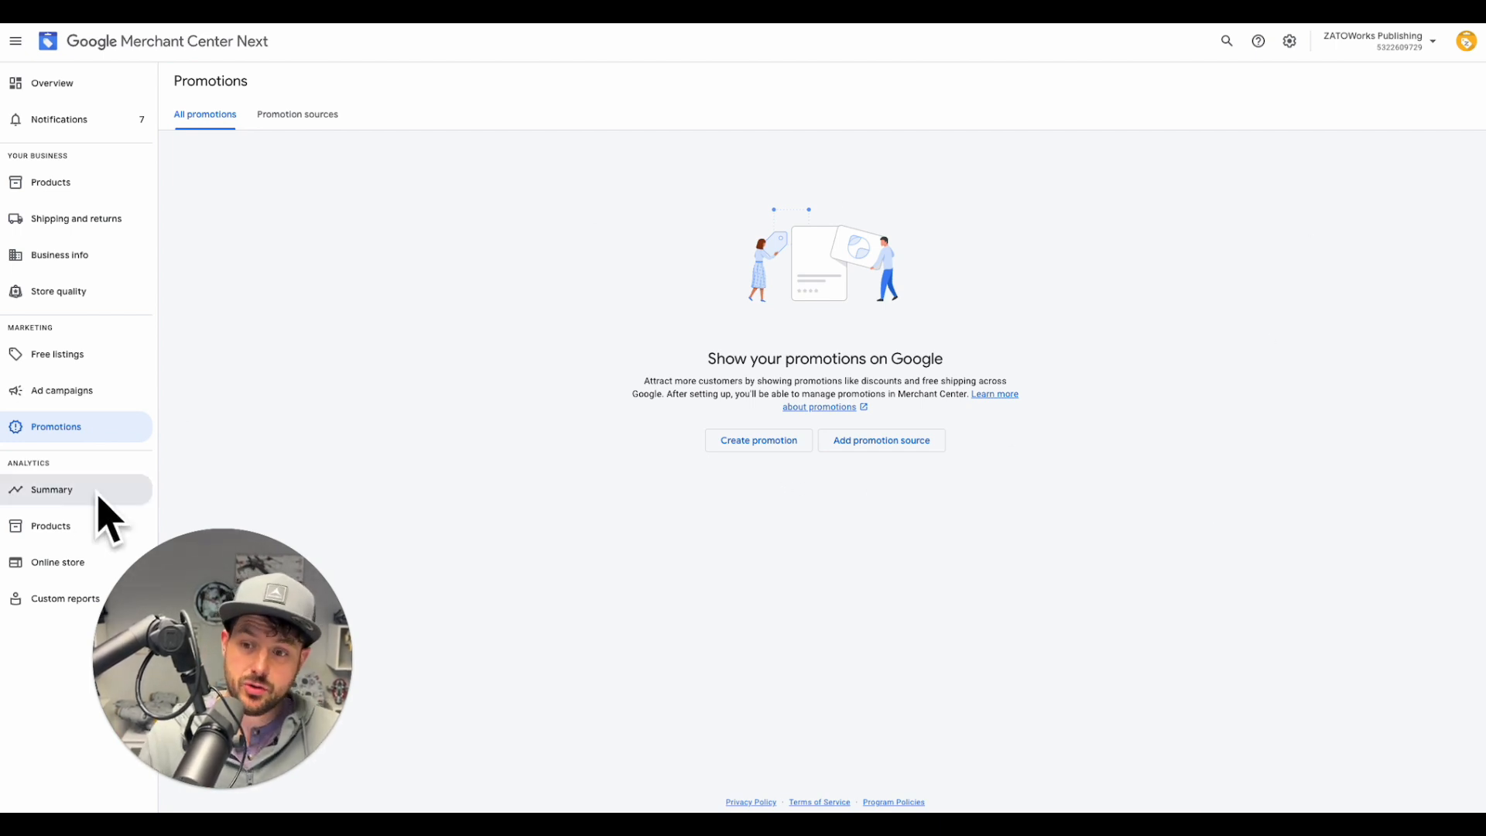
pyautogui.click(55, 82)
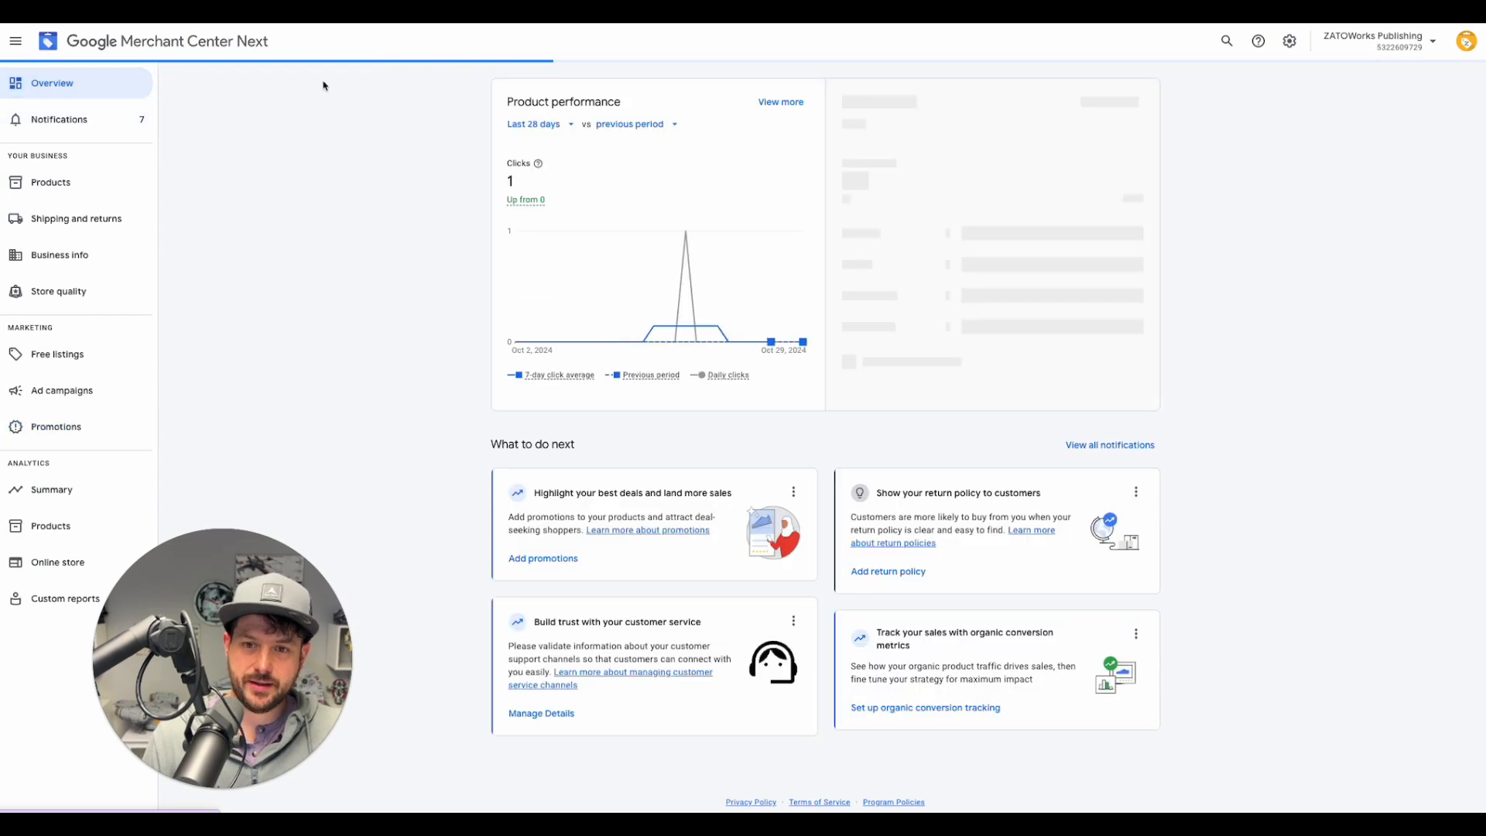
pyautogui.click(62, 435)
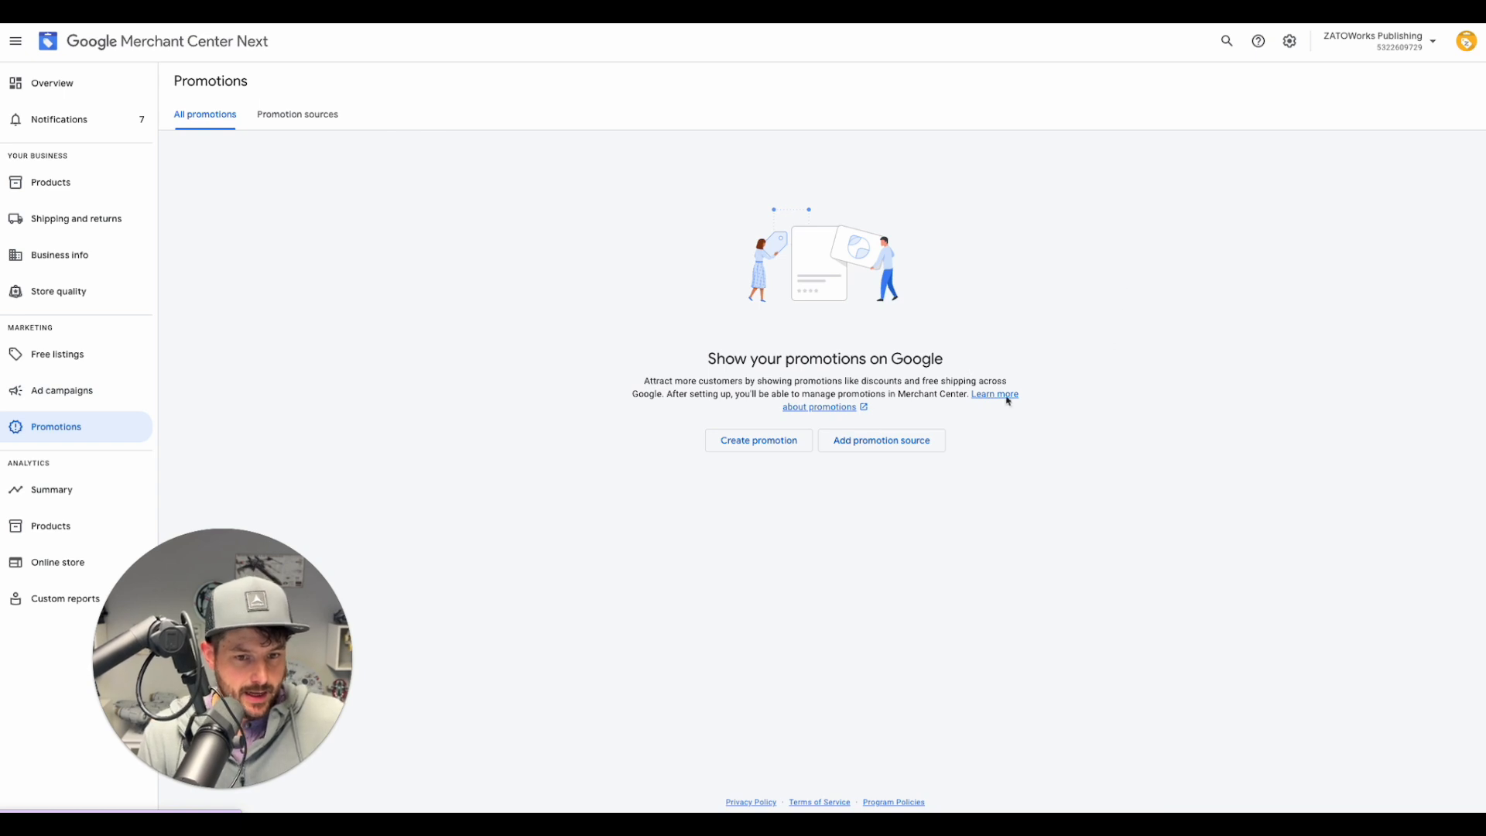
pyautogui.click(888, 448)
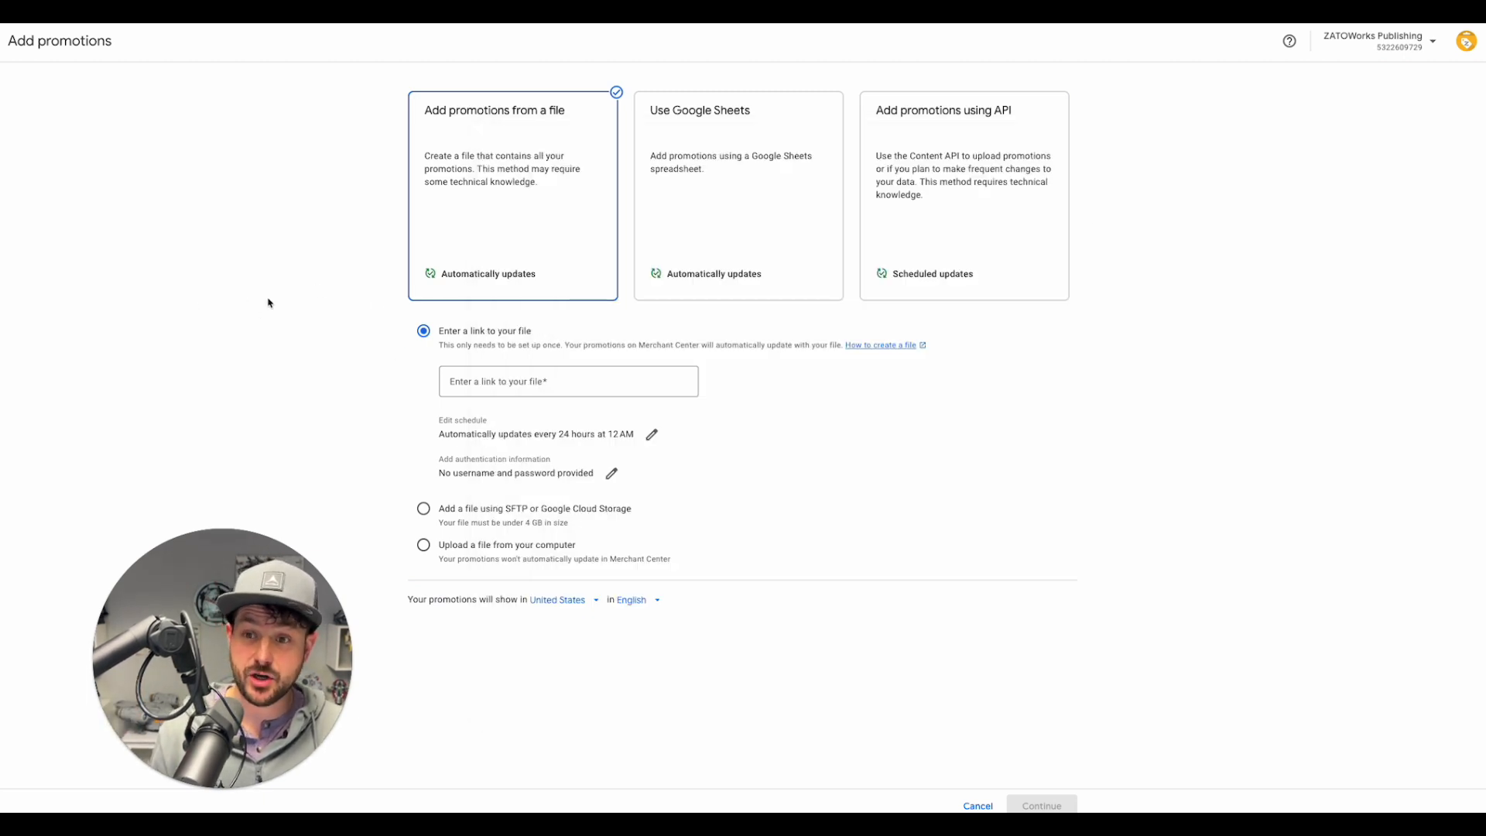
pyautogui.click(987, 797)
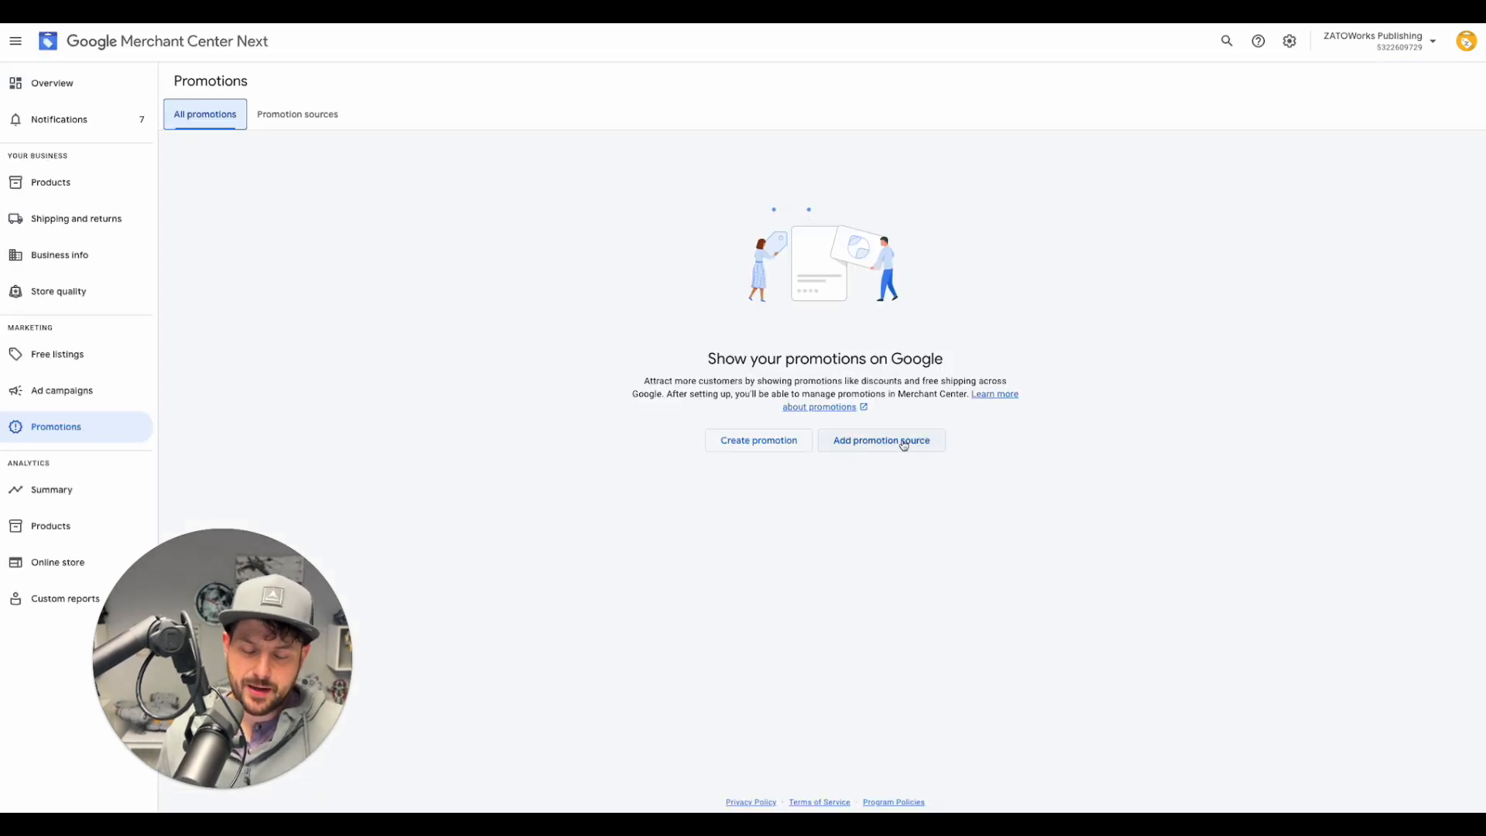
# Step: Start creating a new promotion and set its country to United States
pyautogui.click(790, 447)
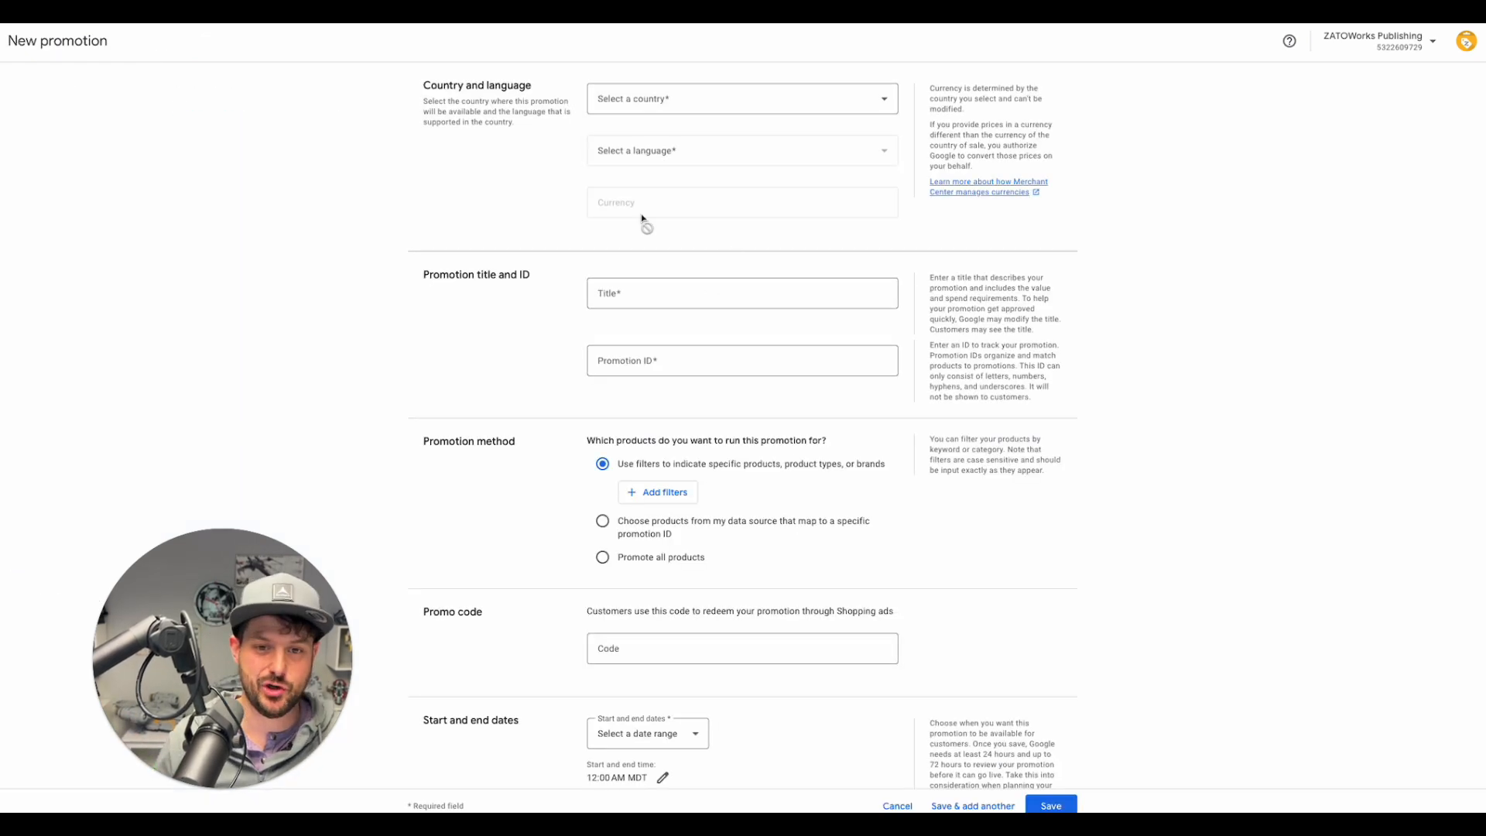
pyautogui.click(702, 102)
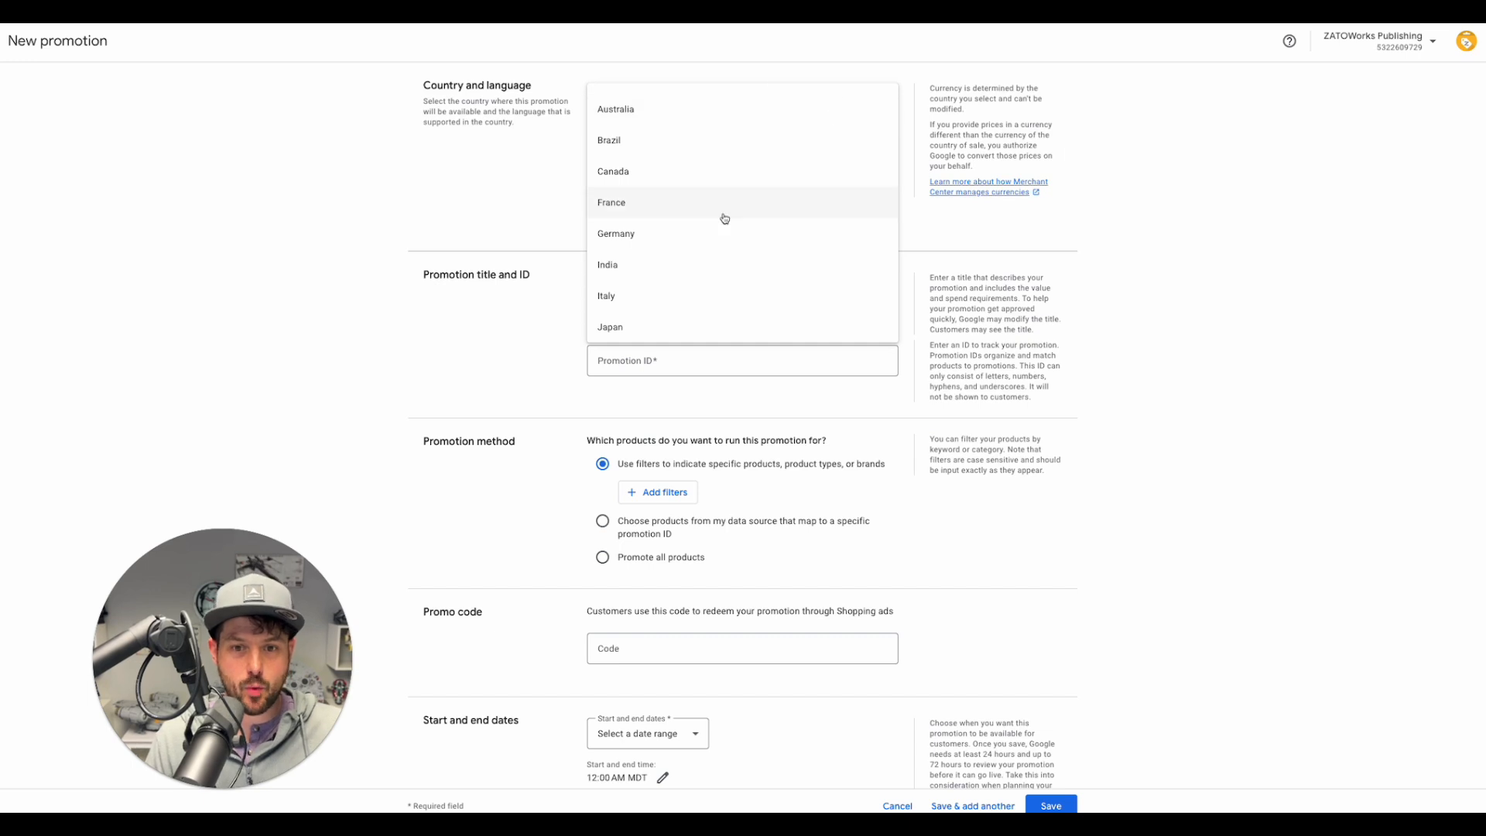
pyautogui.scroll(-2, 723, 219)
pyautogui.click(675, 326)
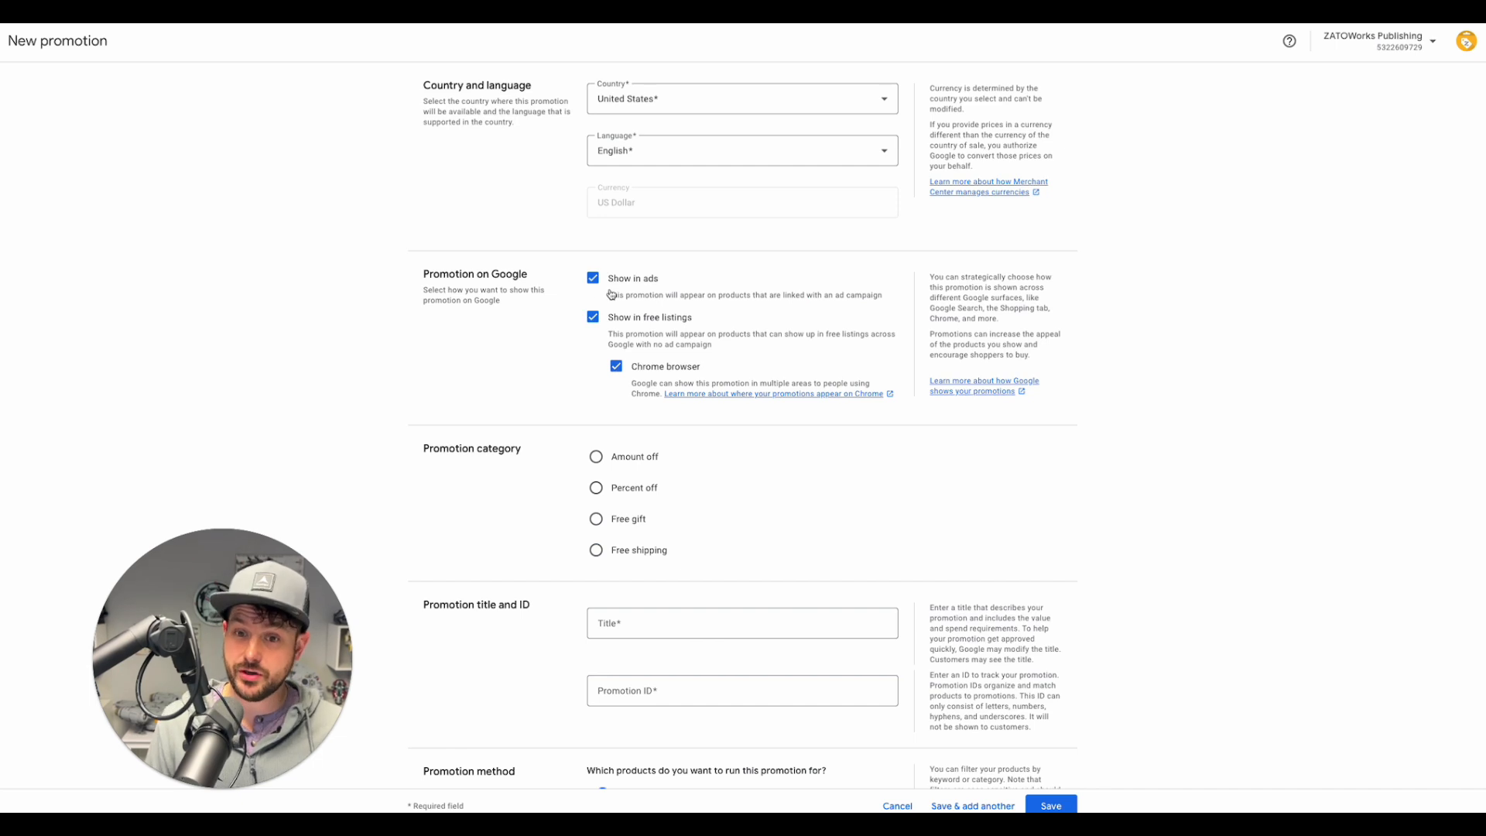
pyautogui.click(638, 281)
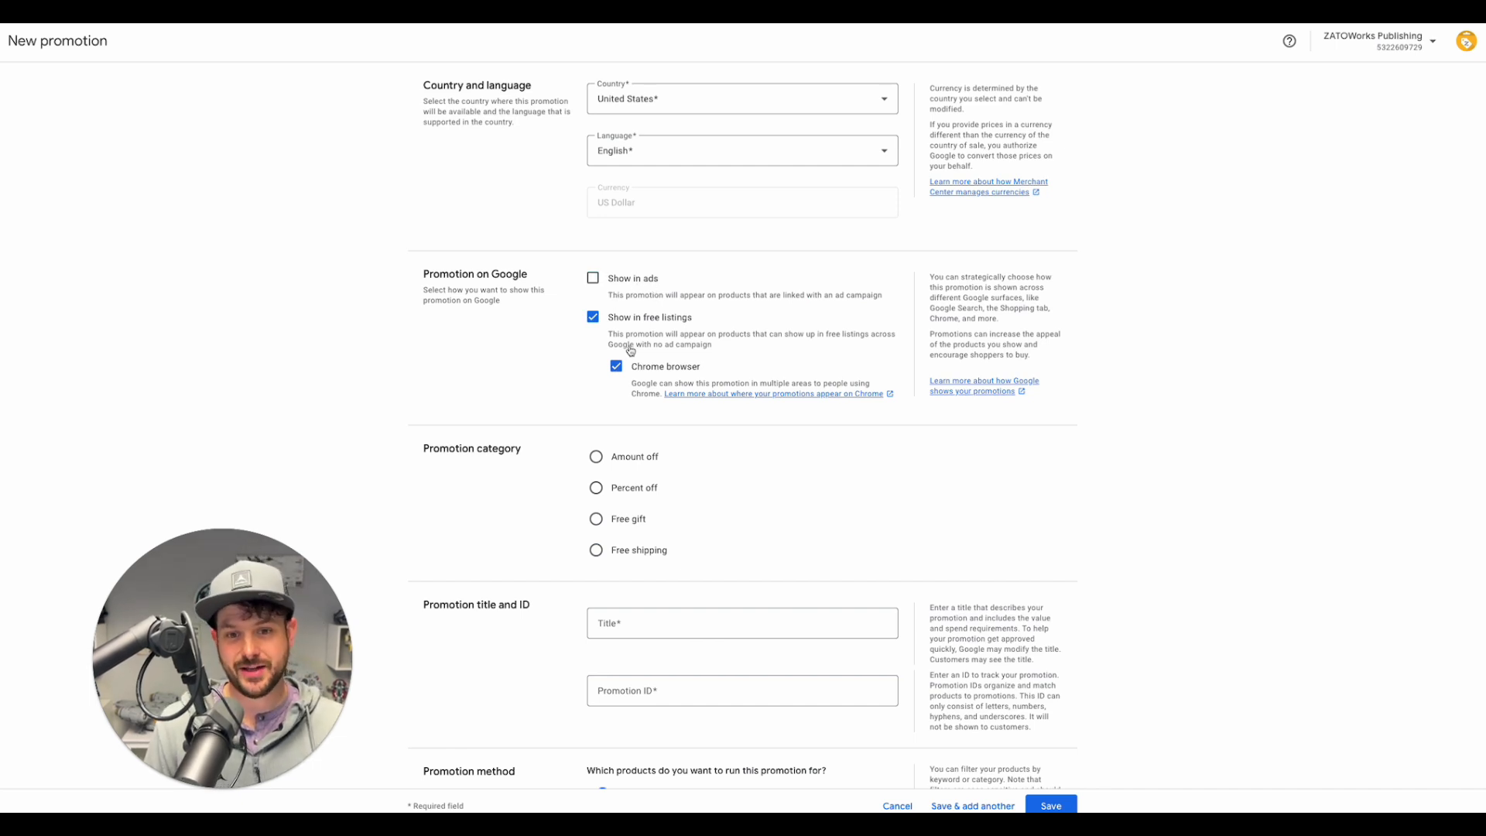
pyautogui.click(593, 281)
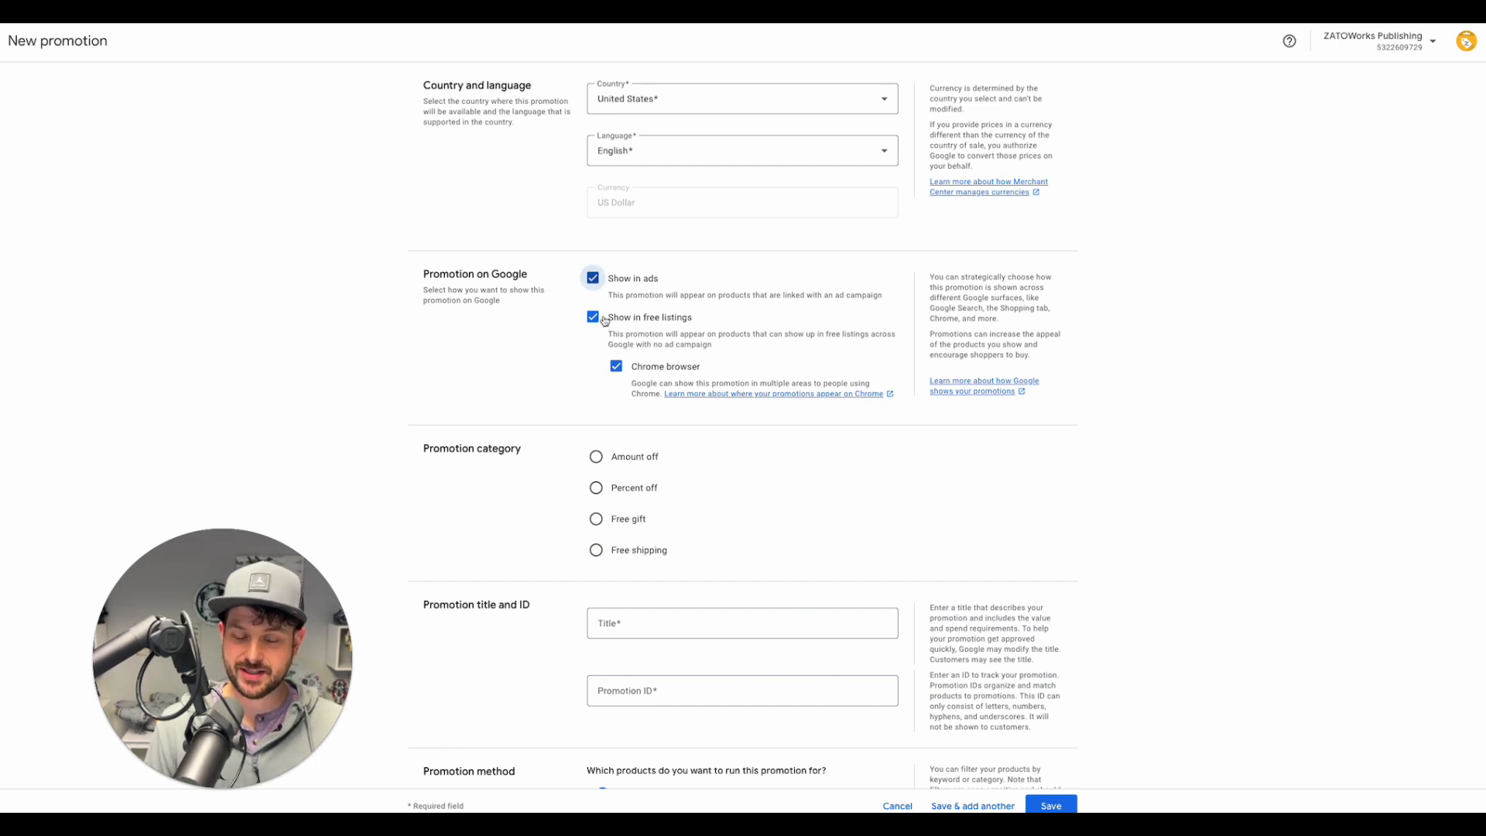
pyautogui.click(621, 281)
pyautogui.click(622, 285)
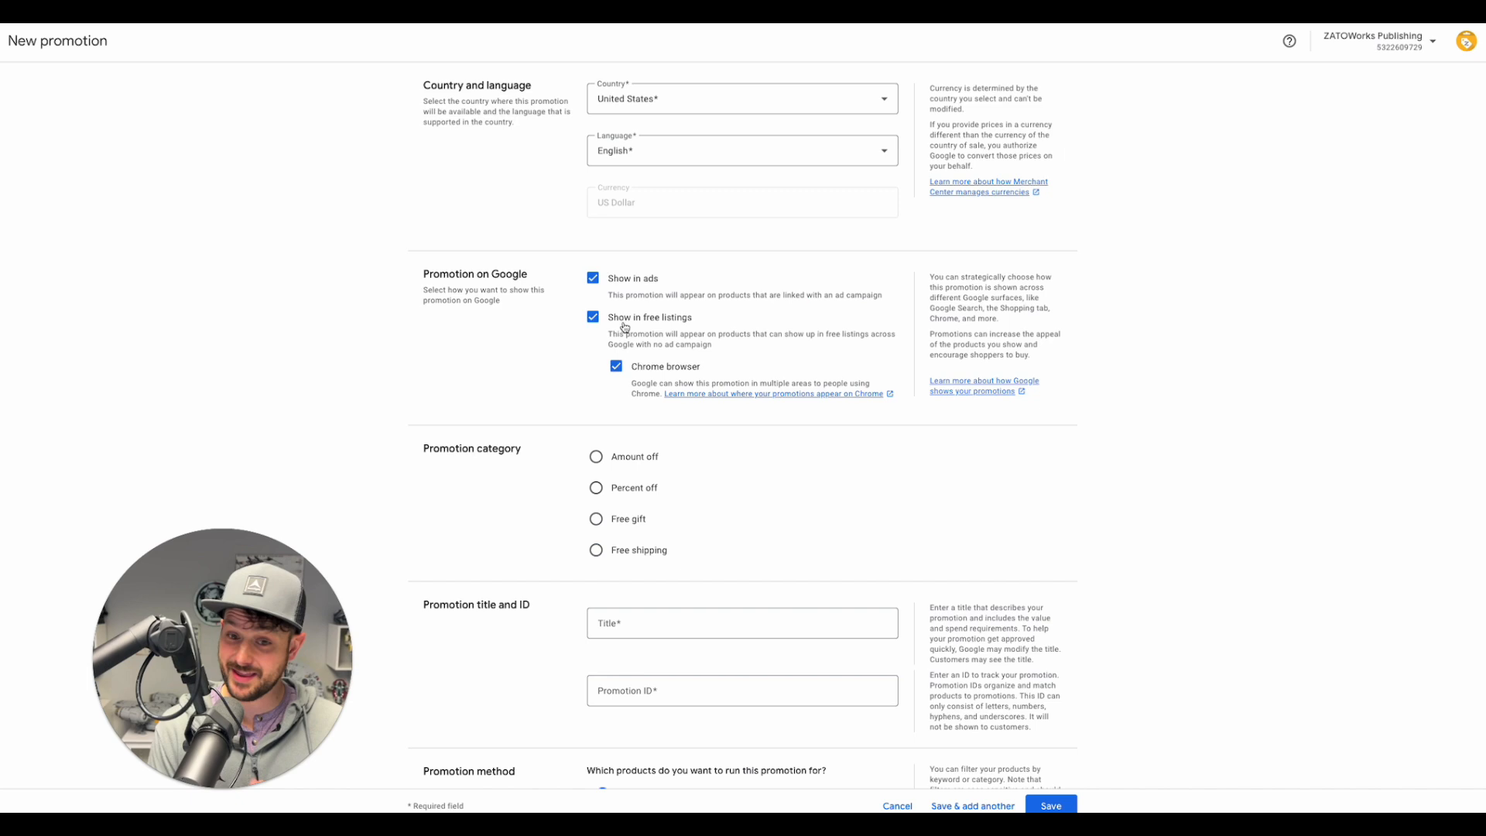
pyautogui.click(667, 369)
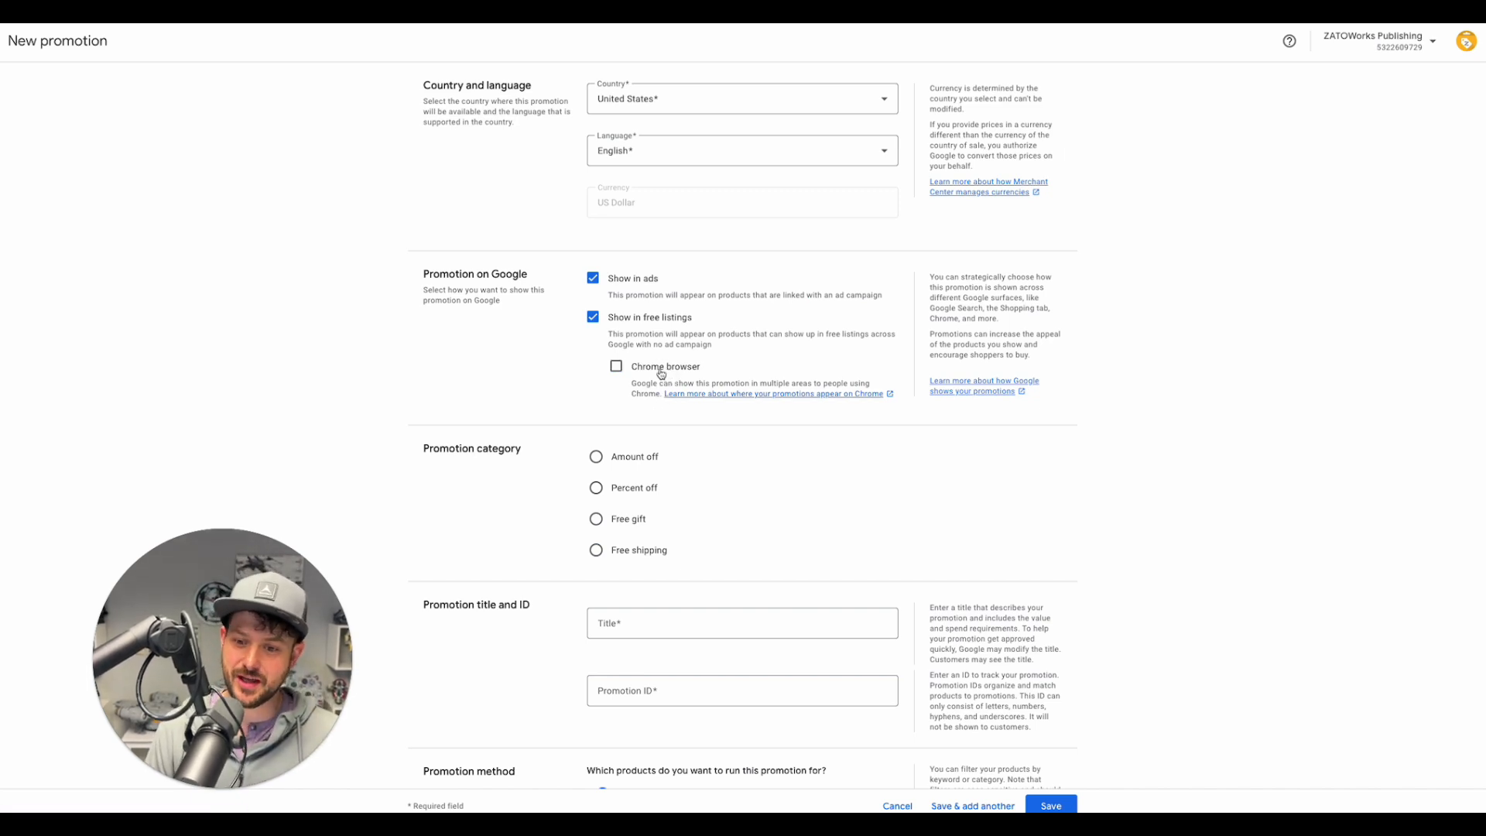
pyautogui.click(661, 370)
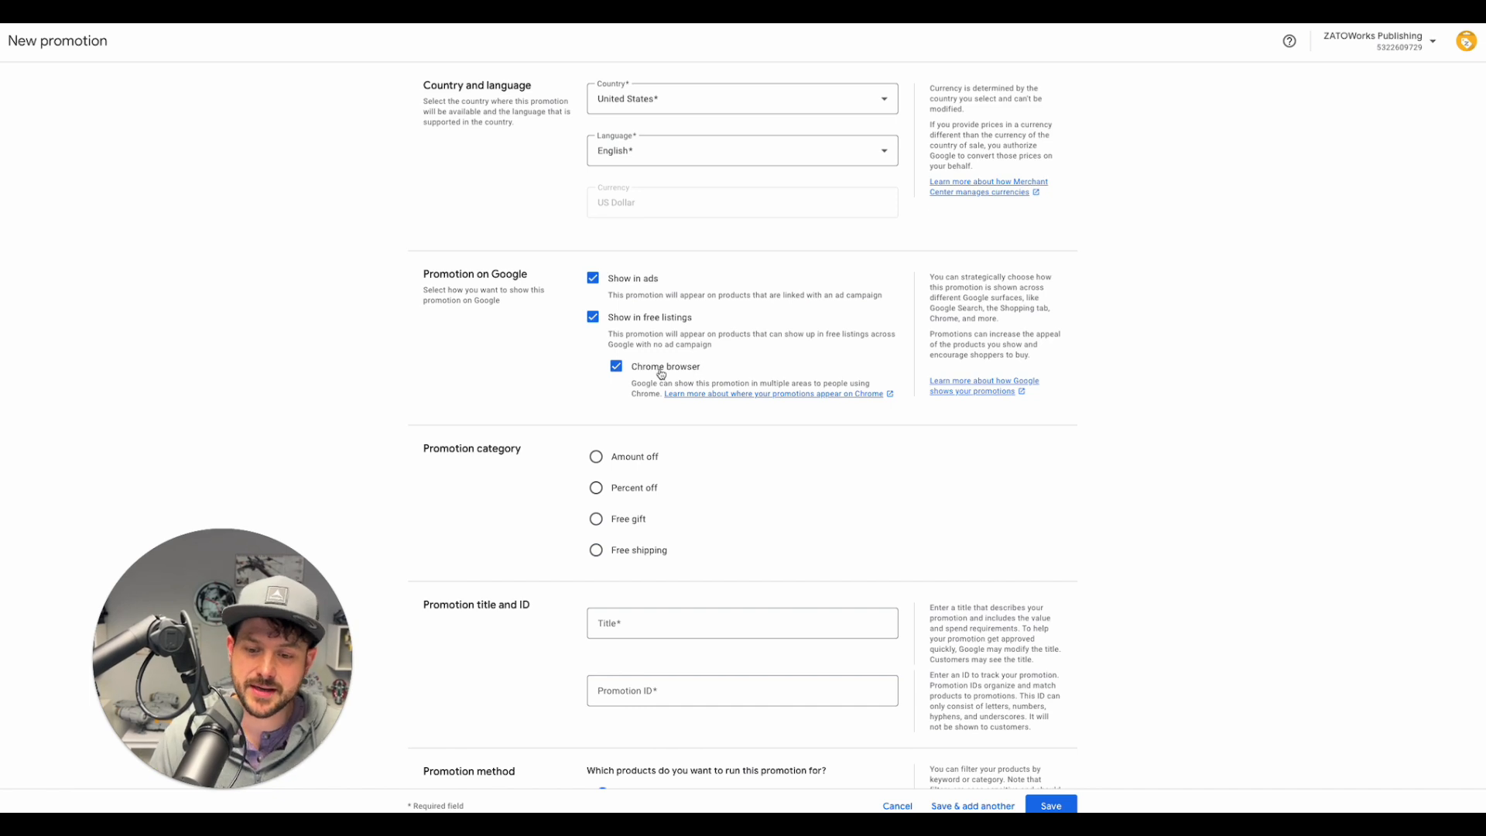
pyautogui.click(623, 284)
pyautogui.click(621, 285)
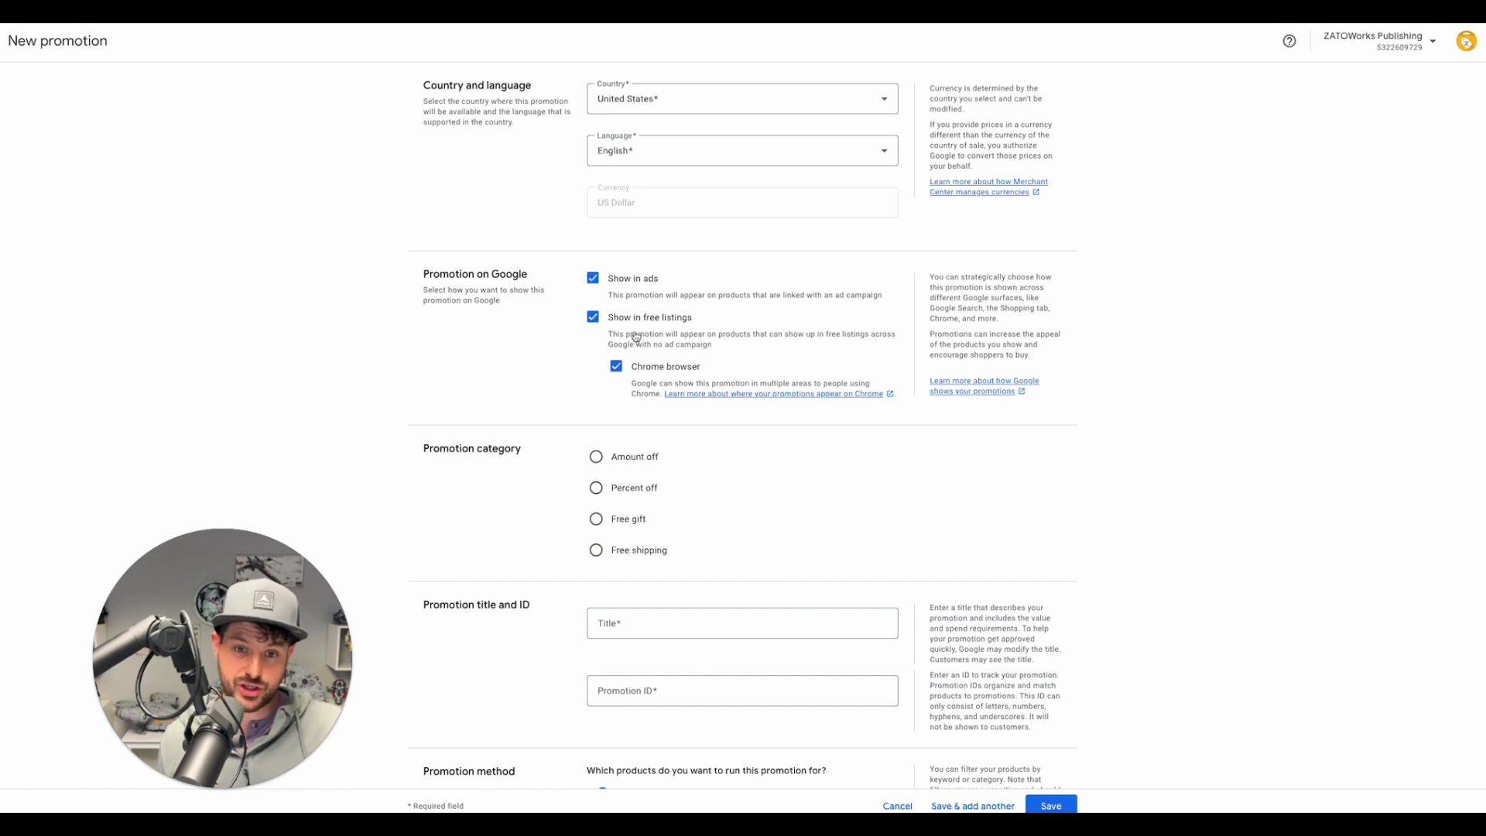
pyautogui.click(632, 285)
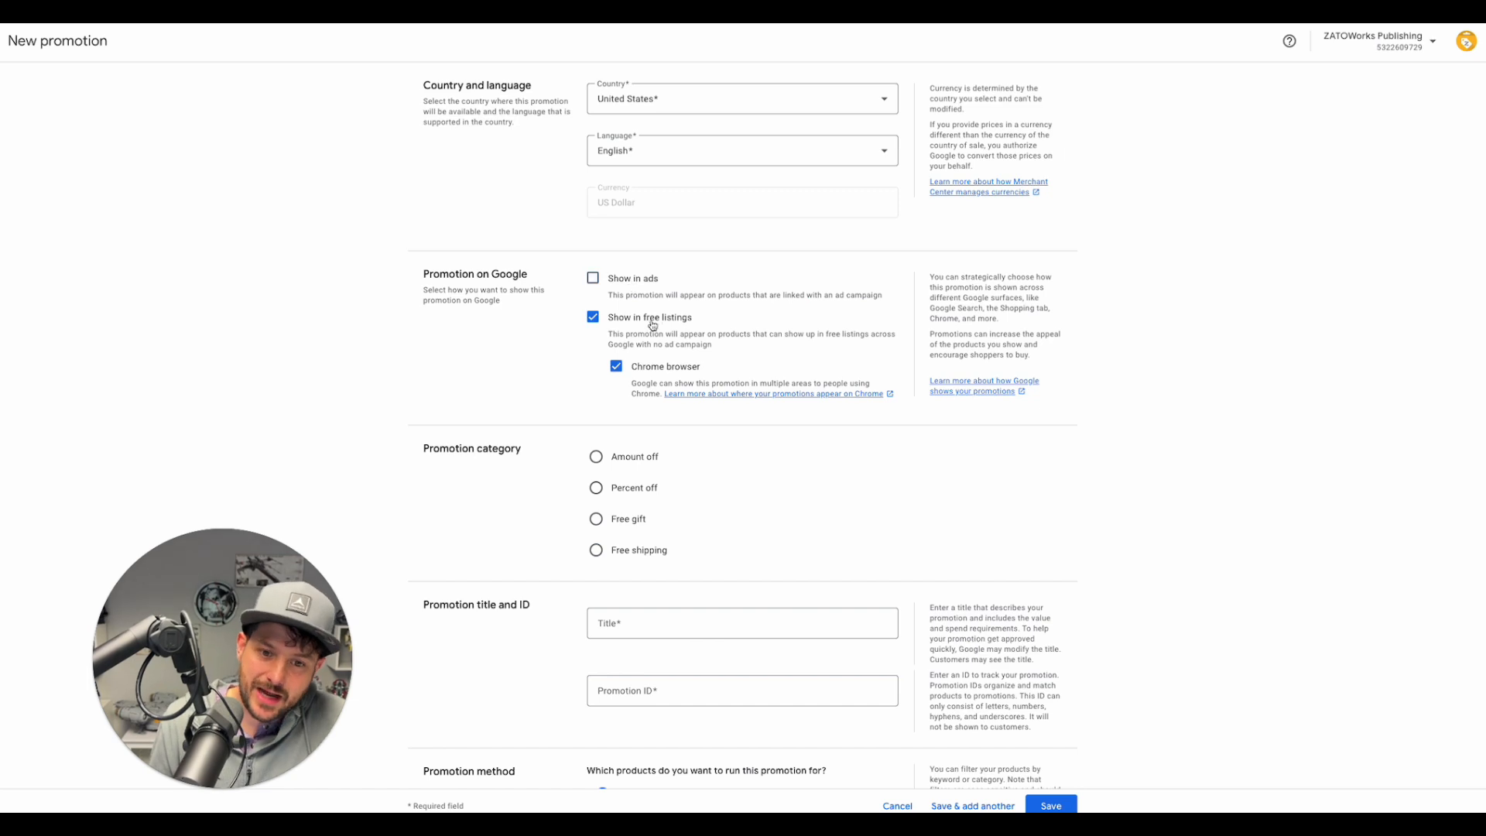
pyautogui.click(649, 284)
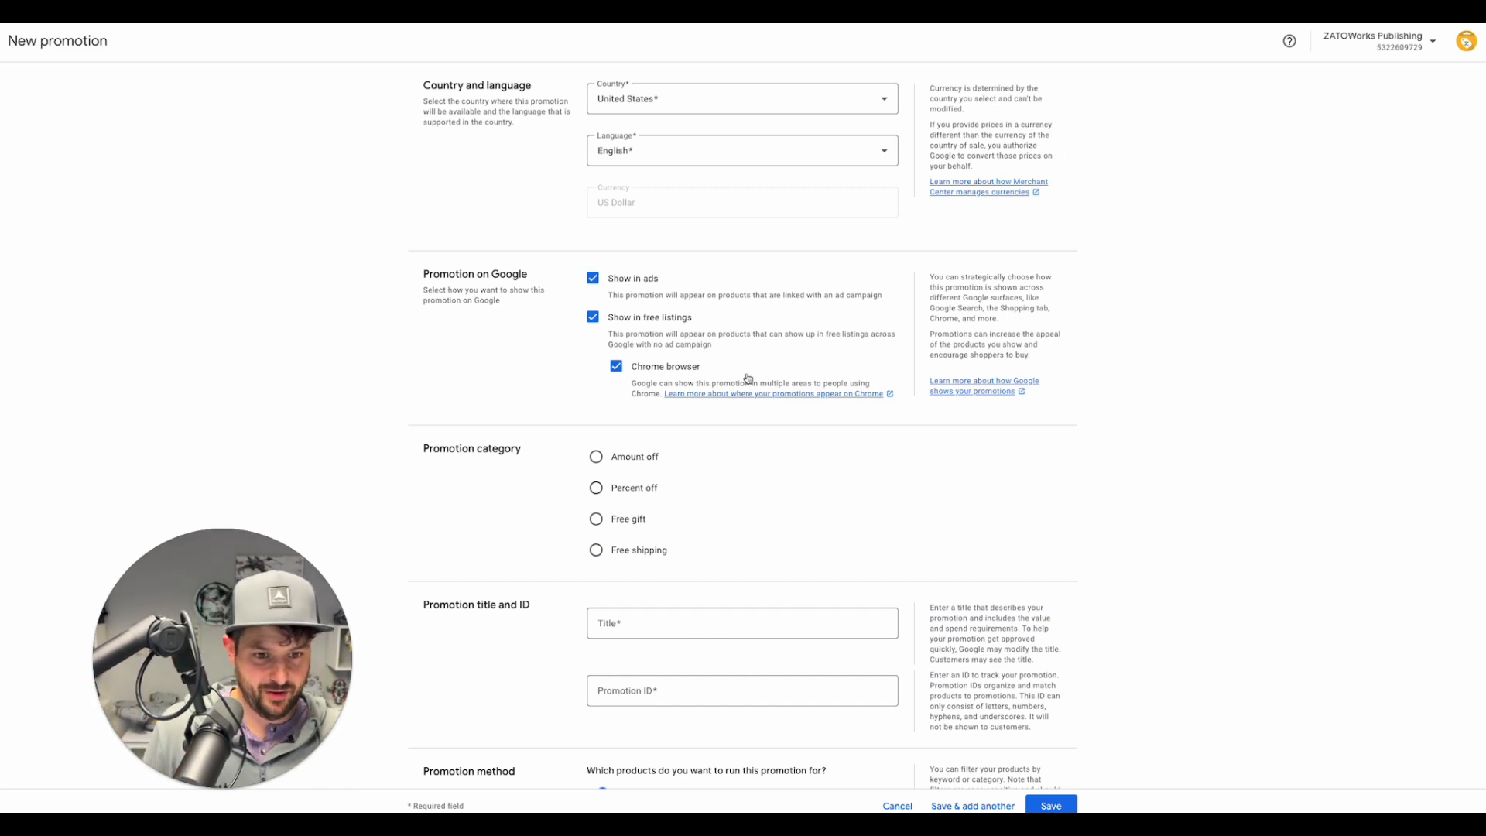
# Step: Try the Free shipping promotion category and review its shipping types and purchase requirements
pyautogui.scroll(-5, 749, 378)
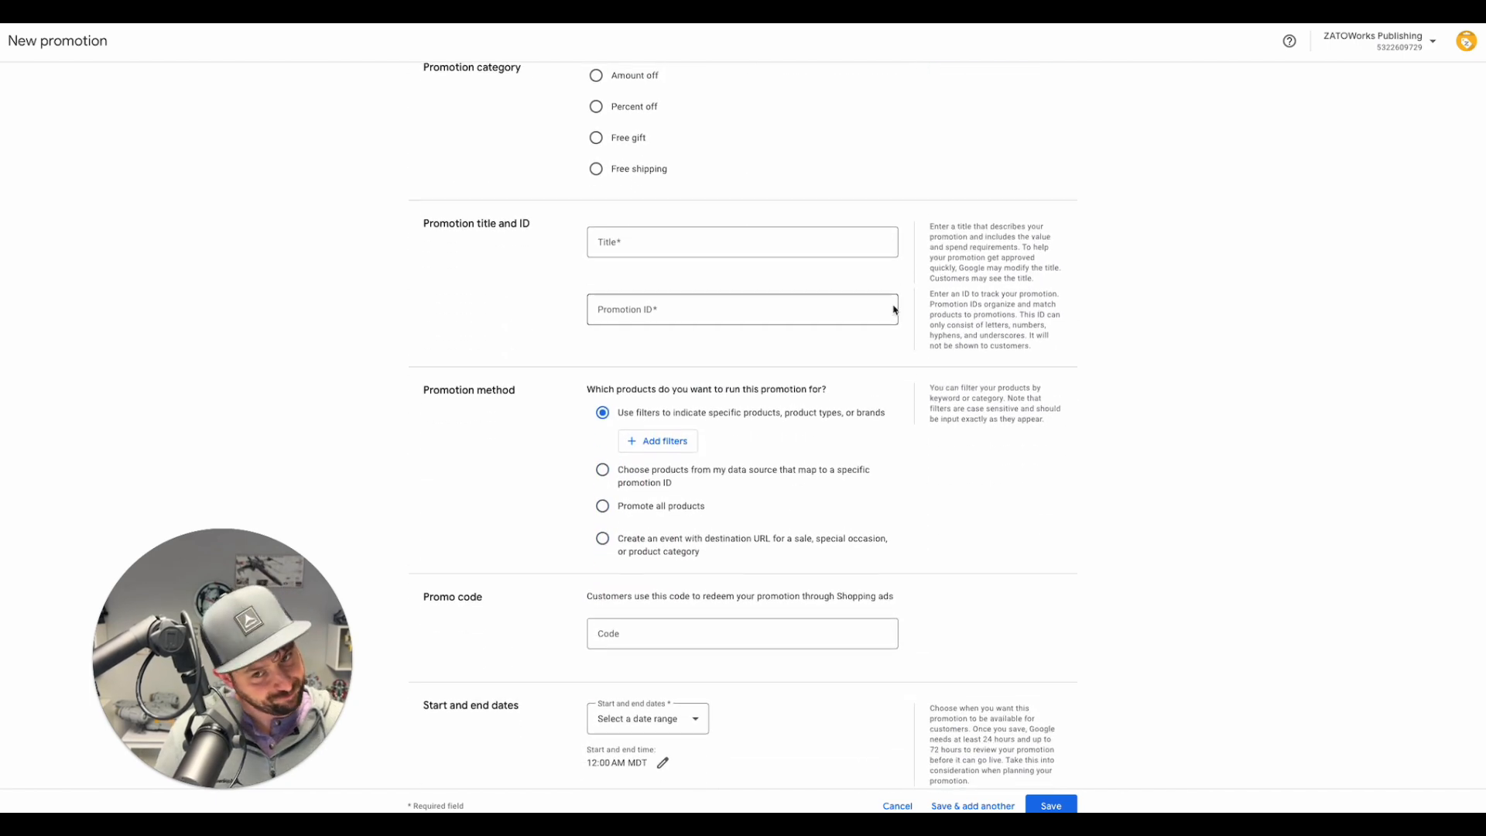
pyautogui.scroll(1, 805, 388)
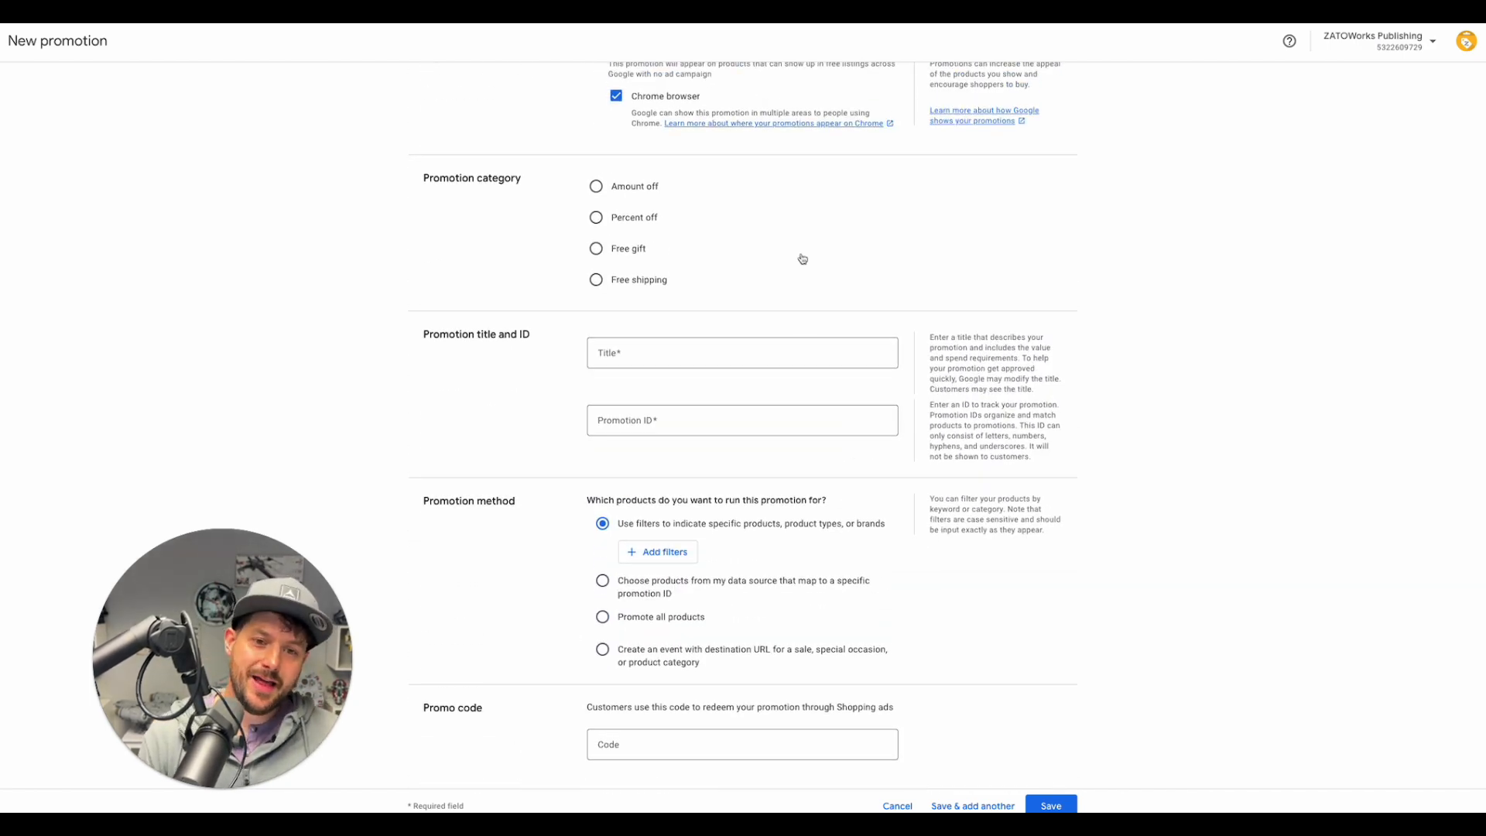
pyautogui.scroll(3, 774, 287)
pyautogui.scroll(-1, 620, 387)
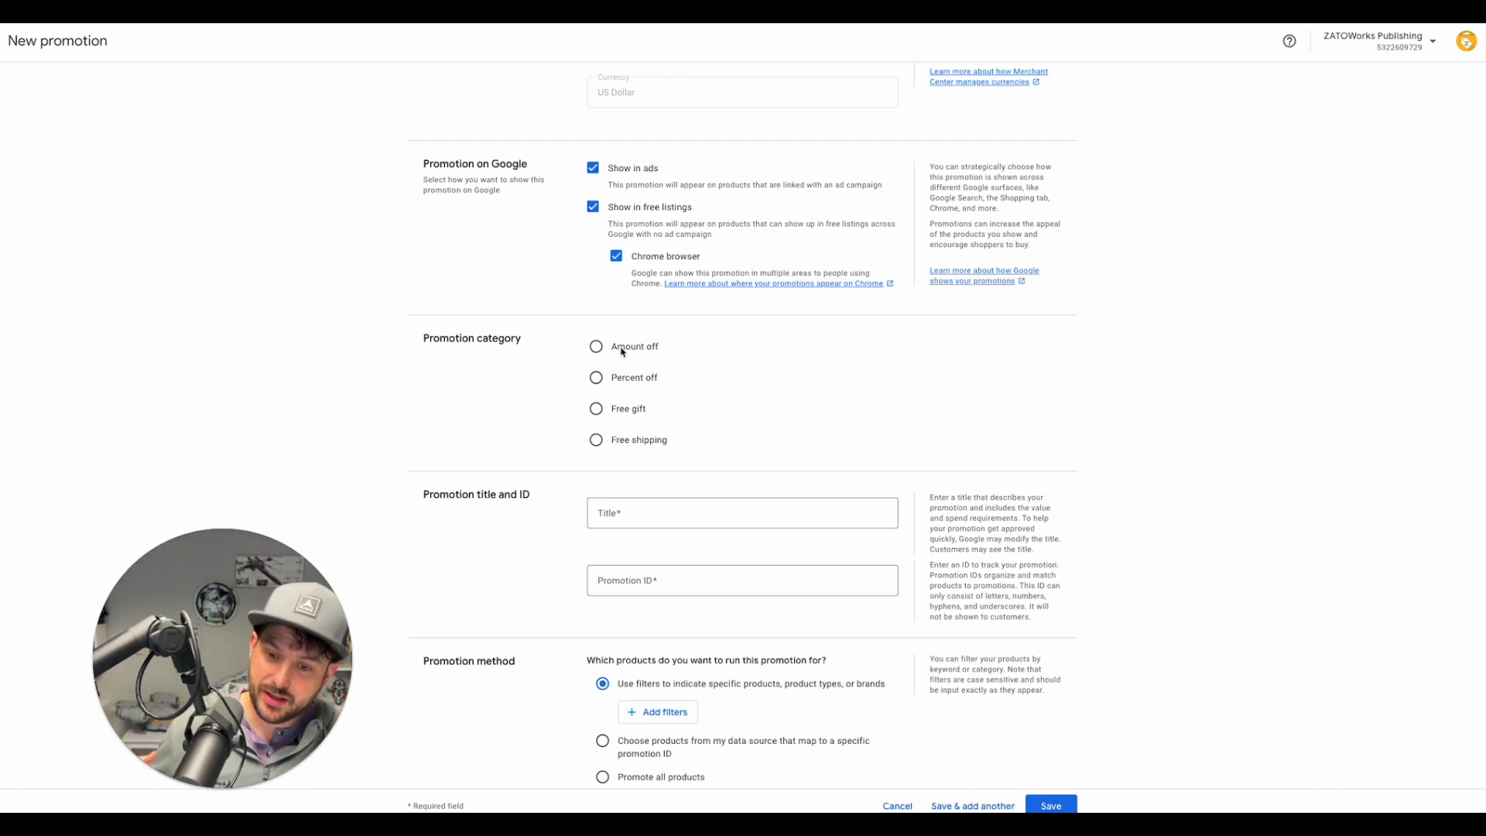
pyautogui.scroll(-1, 640, 447)
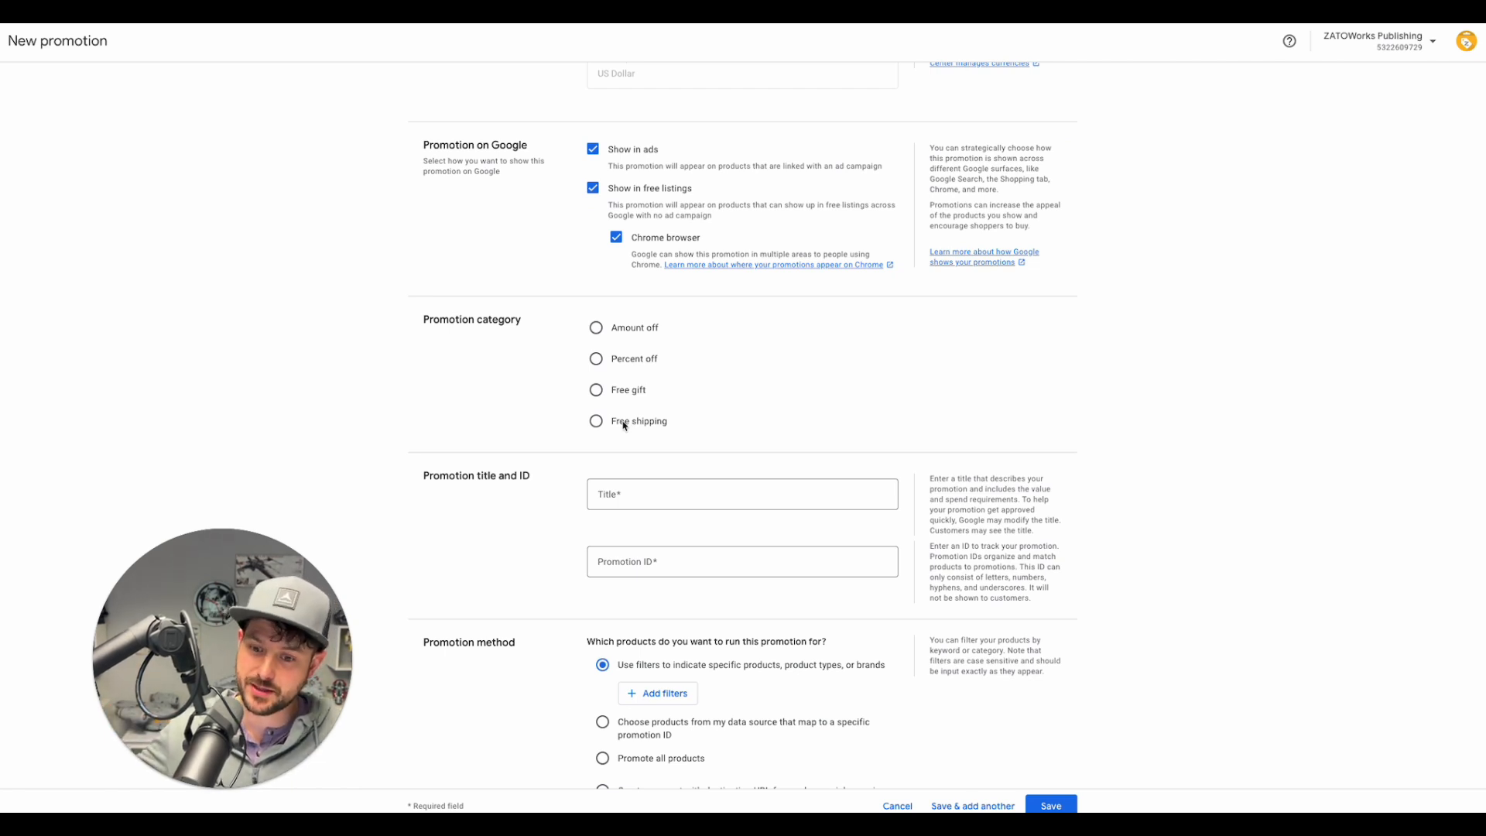
pyautogui.click(629, 423)
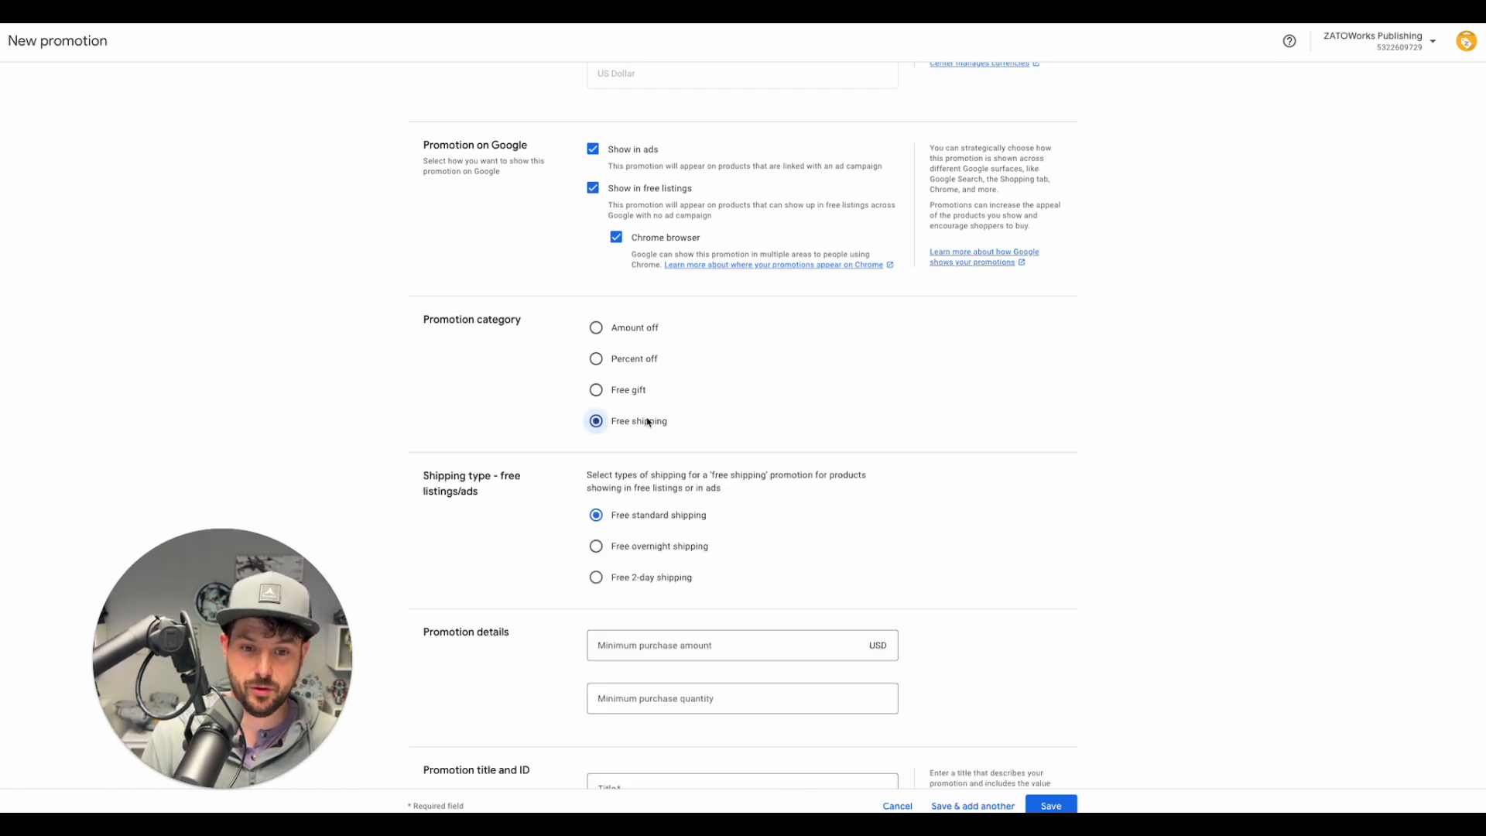
pyautogui.scroll(-1, 744, 392)
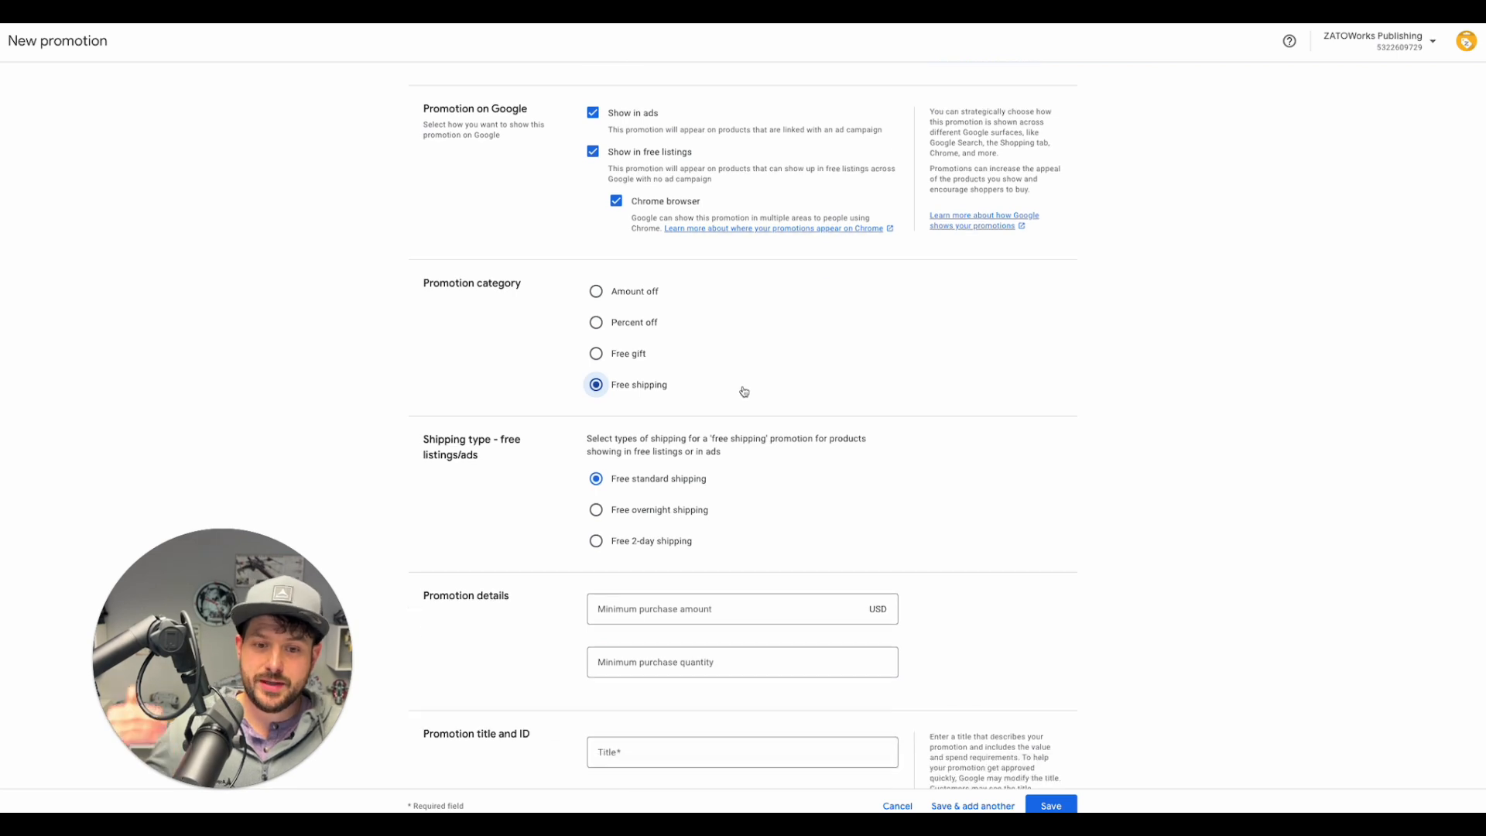
pyautogui.scroll(-1, 993, 405)
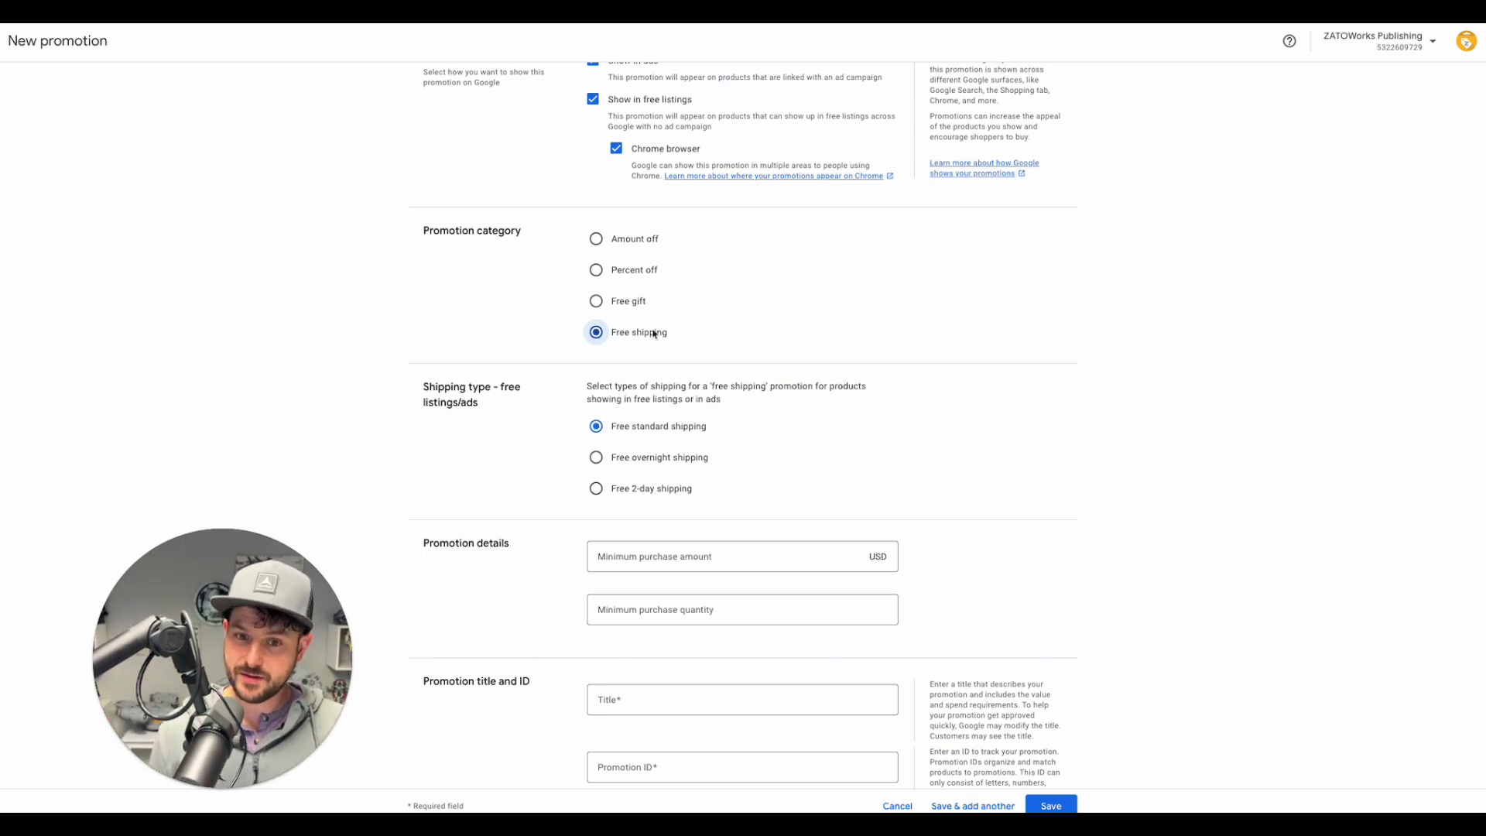
# Step: Try the Free gift, Amount off and Percent off promotion categories to compare their promotion types
pyautogui.click(633, 301)
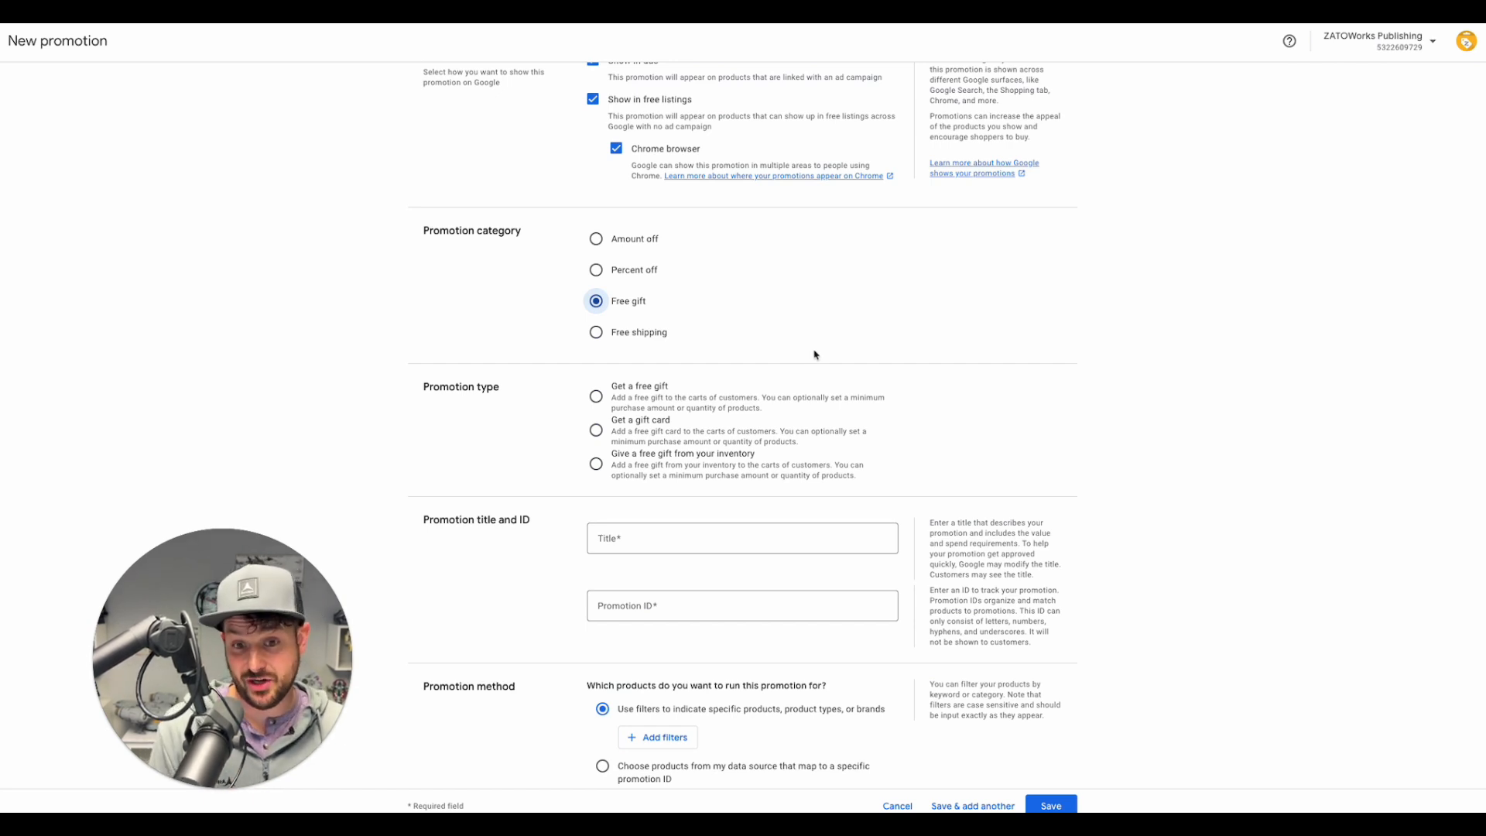
pyautogui.click(628, 242)
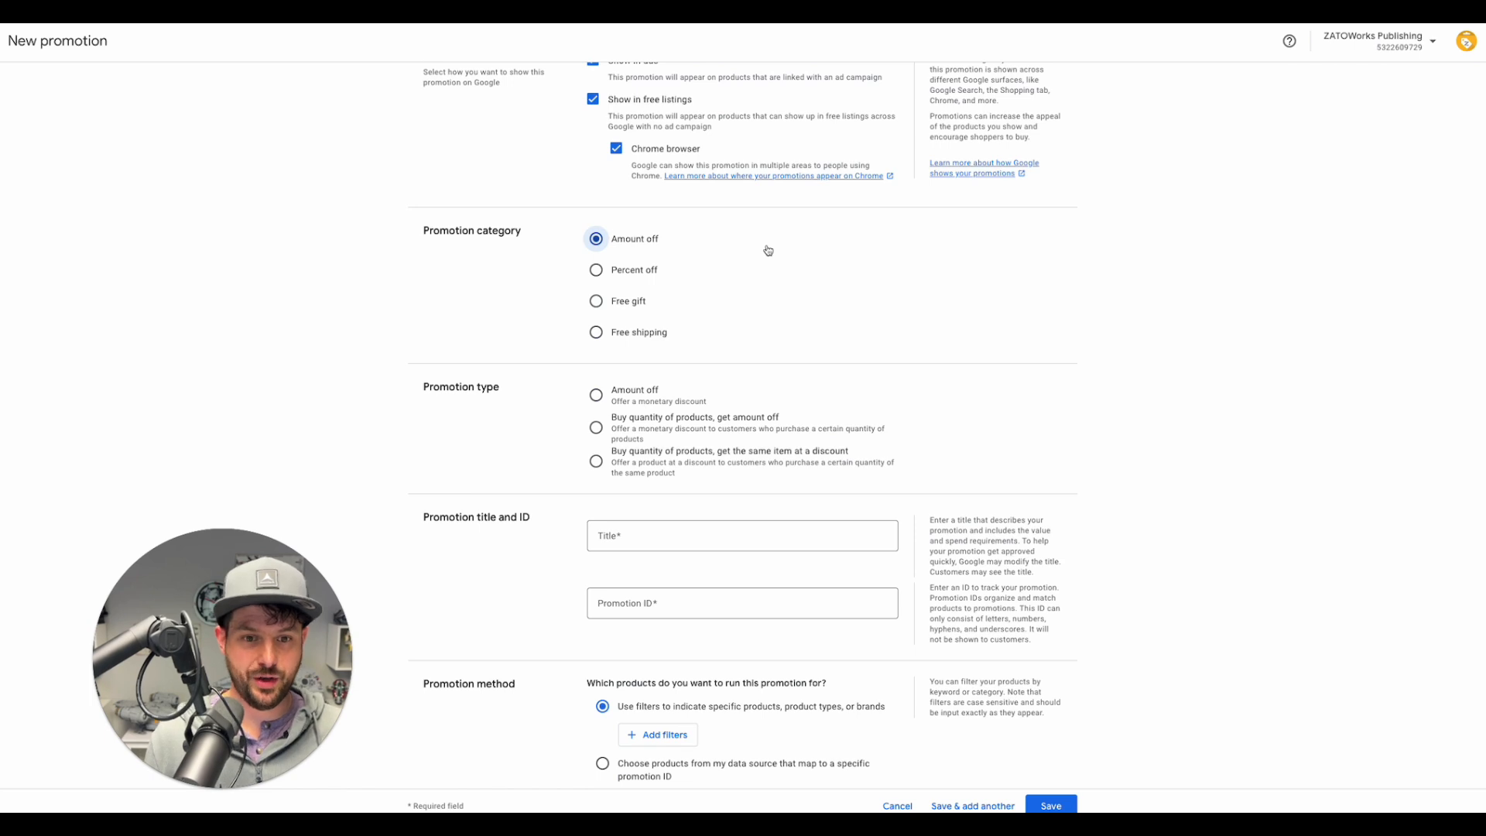
pyautogui.click(643, 272)
pyautogui.scroll(-1, 642, 272)
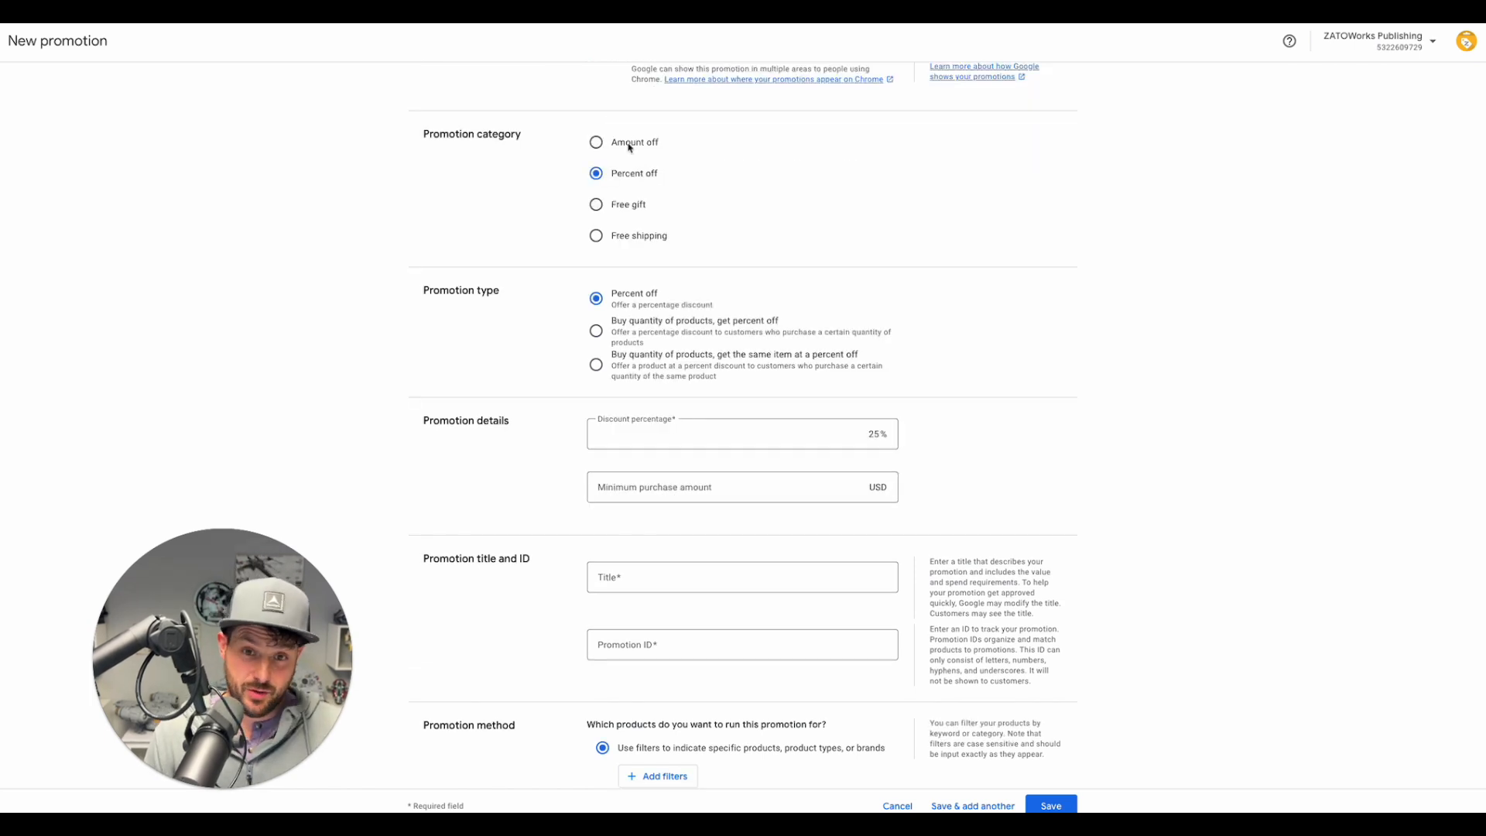
pyautogui.click(631, 145)
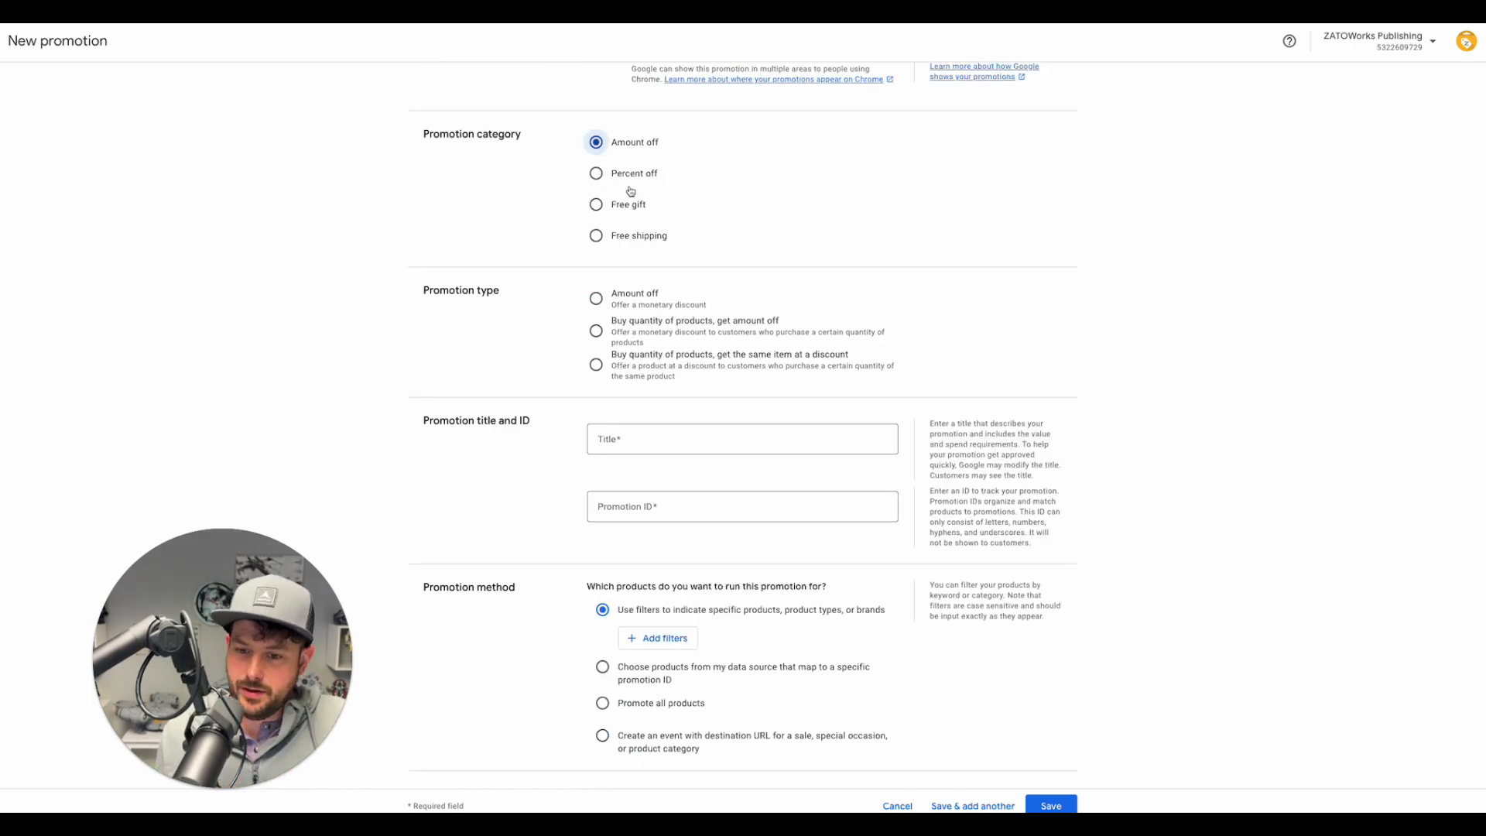
pyautogui.click(634, 175)
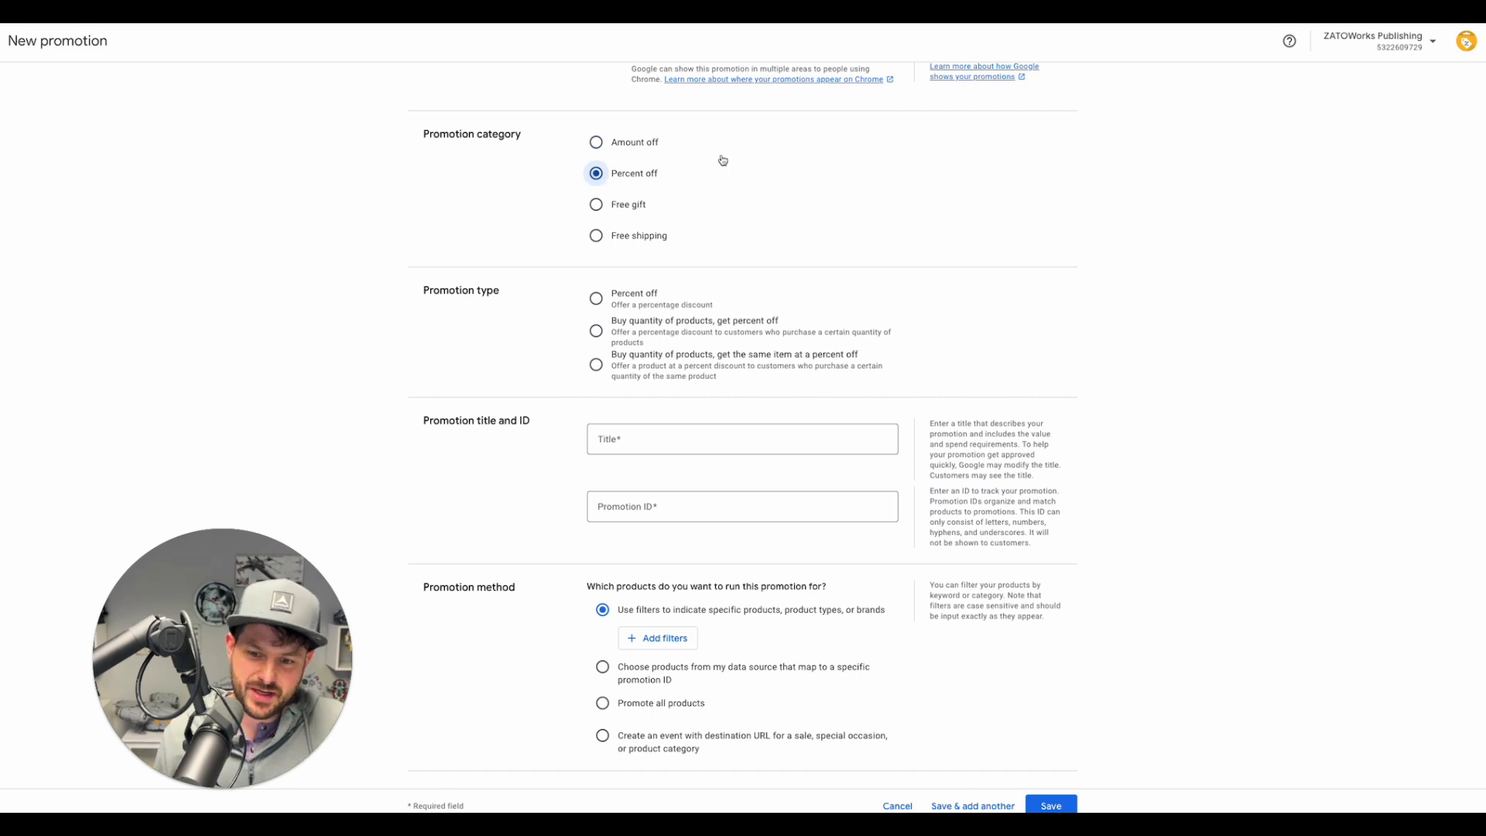
pyautogui.click(630, 147)
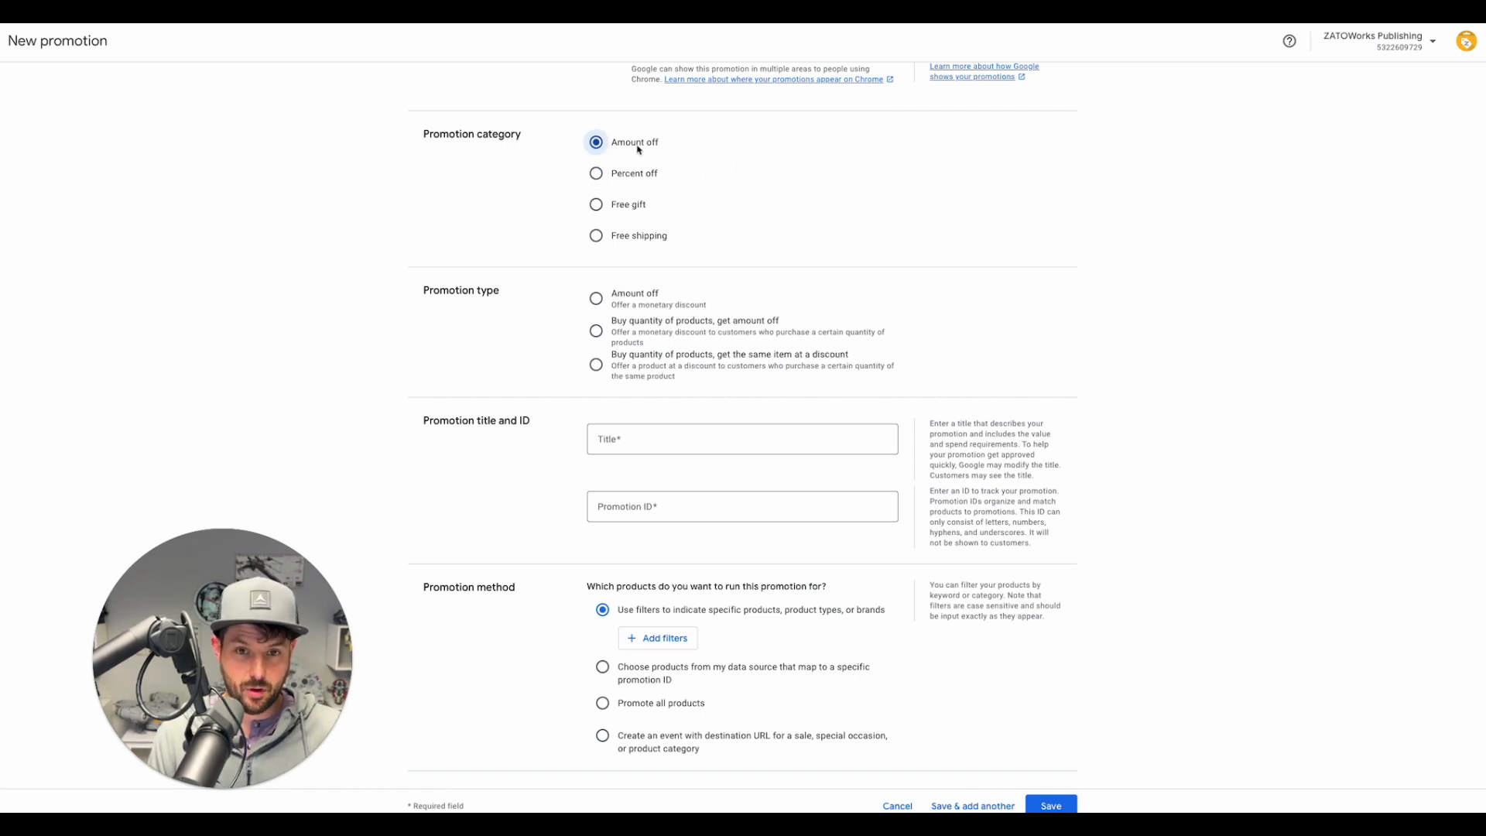
# Step: Set both the promotion category and the promotion type to Percent off, with a discount percentage of 25%
pyautogui.click(633, 178)
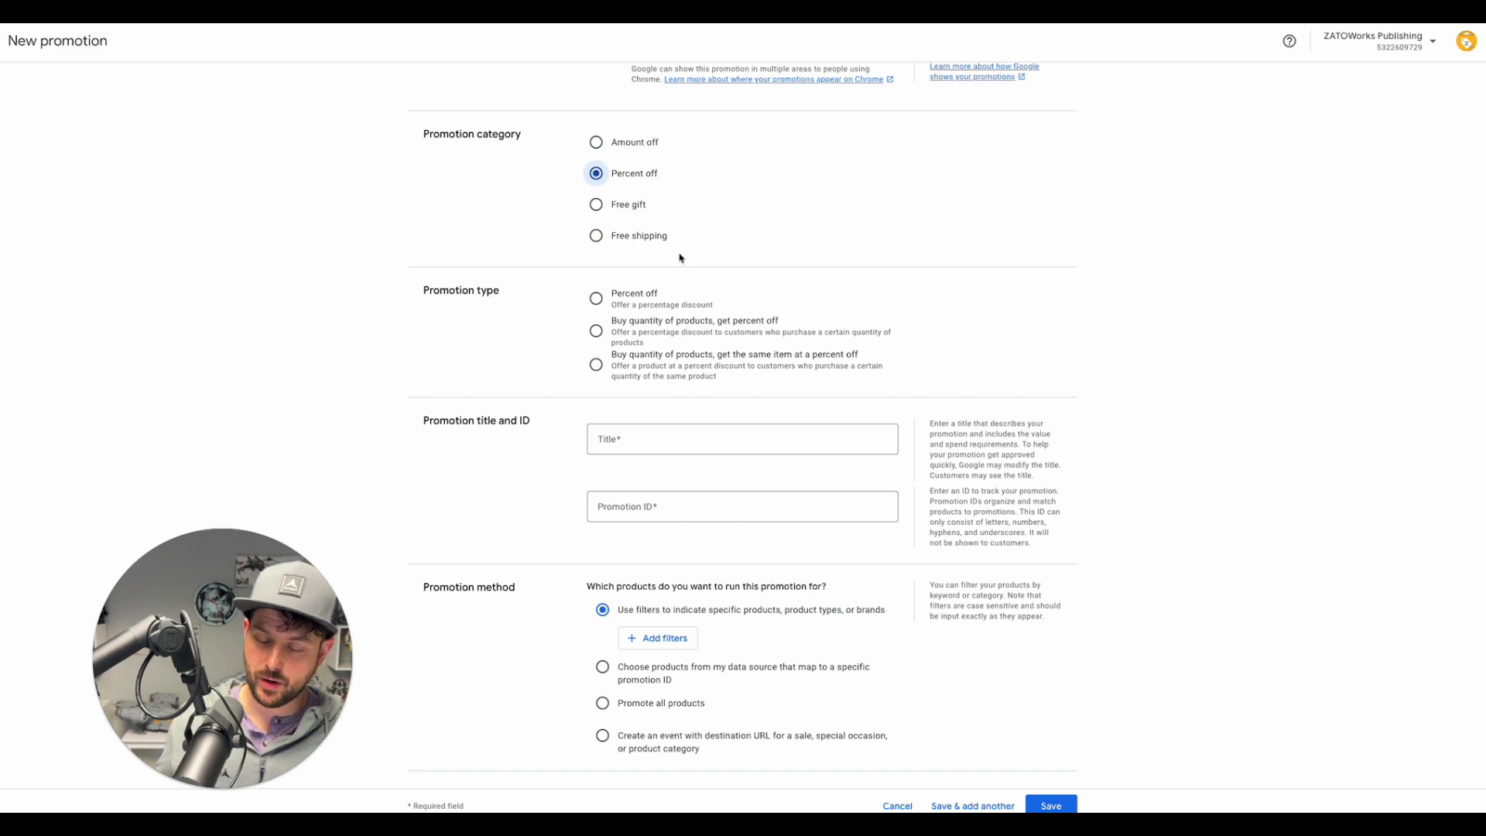
pyautogui.click(610, 306)
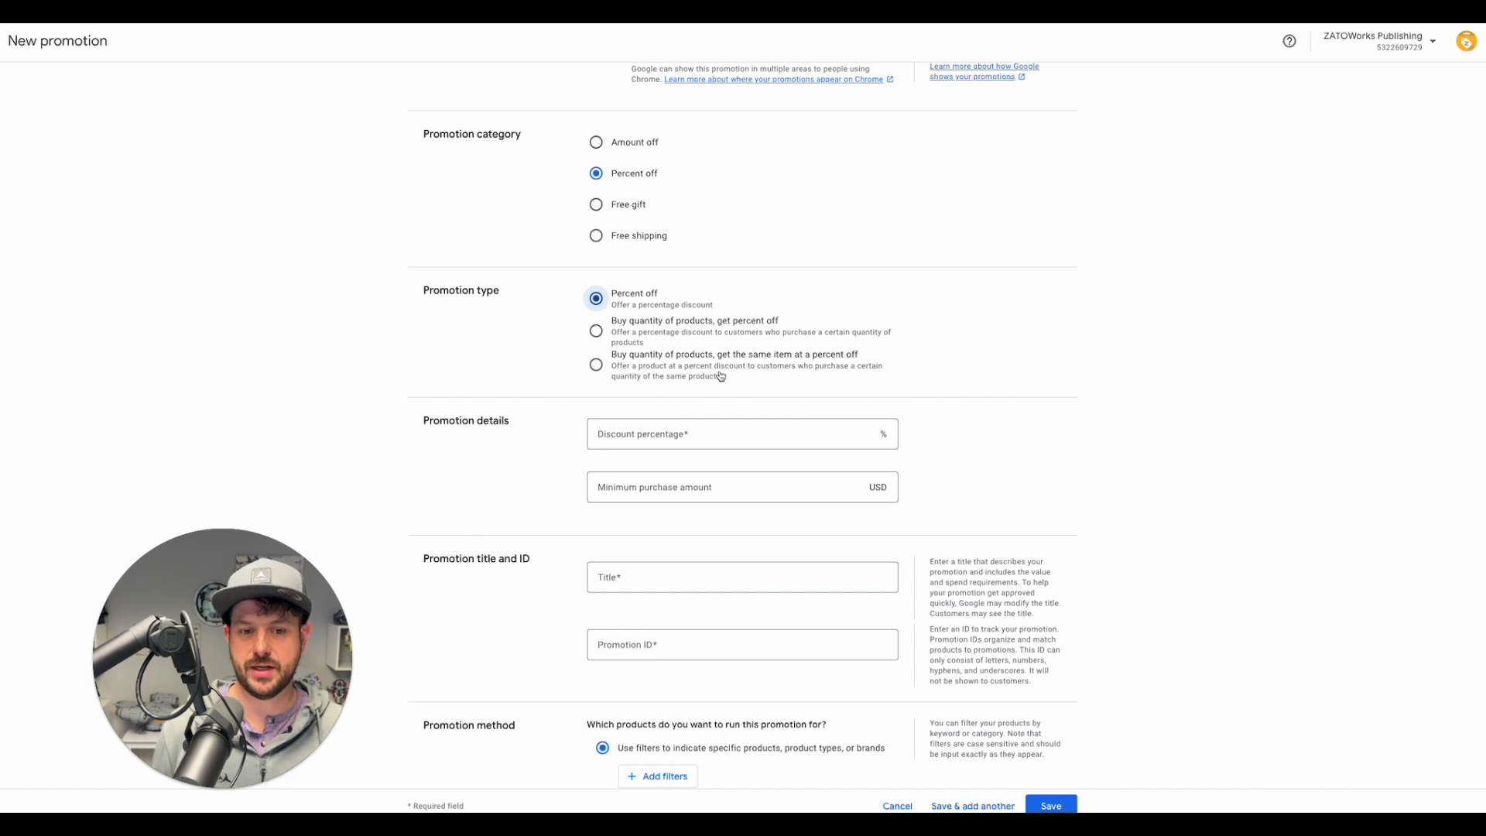
pyautogui.click(684, 433)
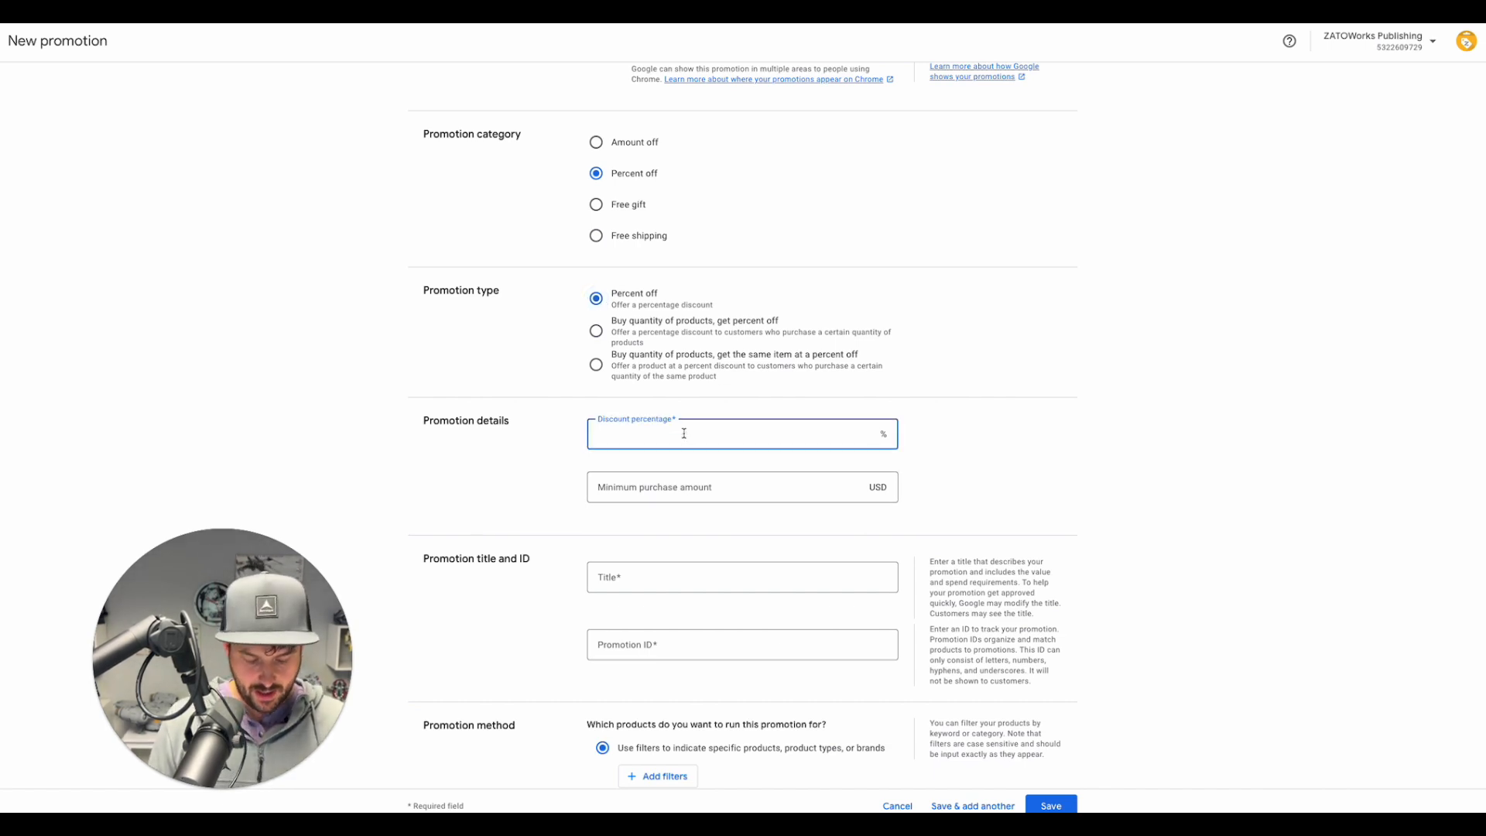
pyautogui.write('25')
pyautogui.click(1145, 427)
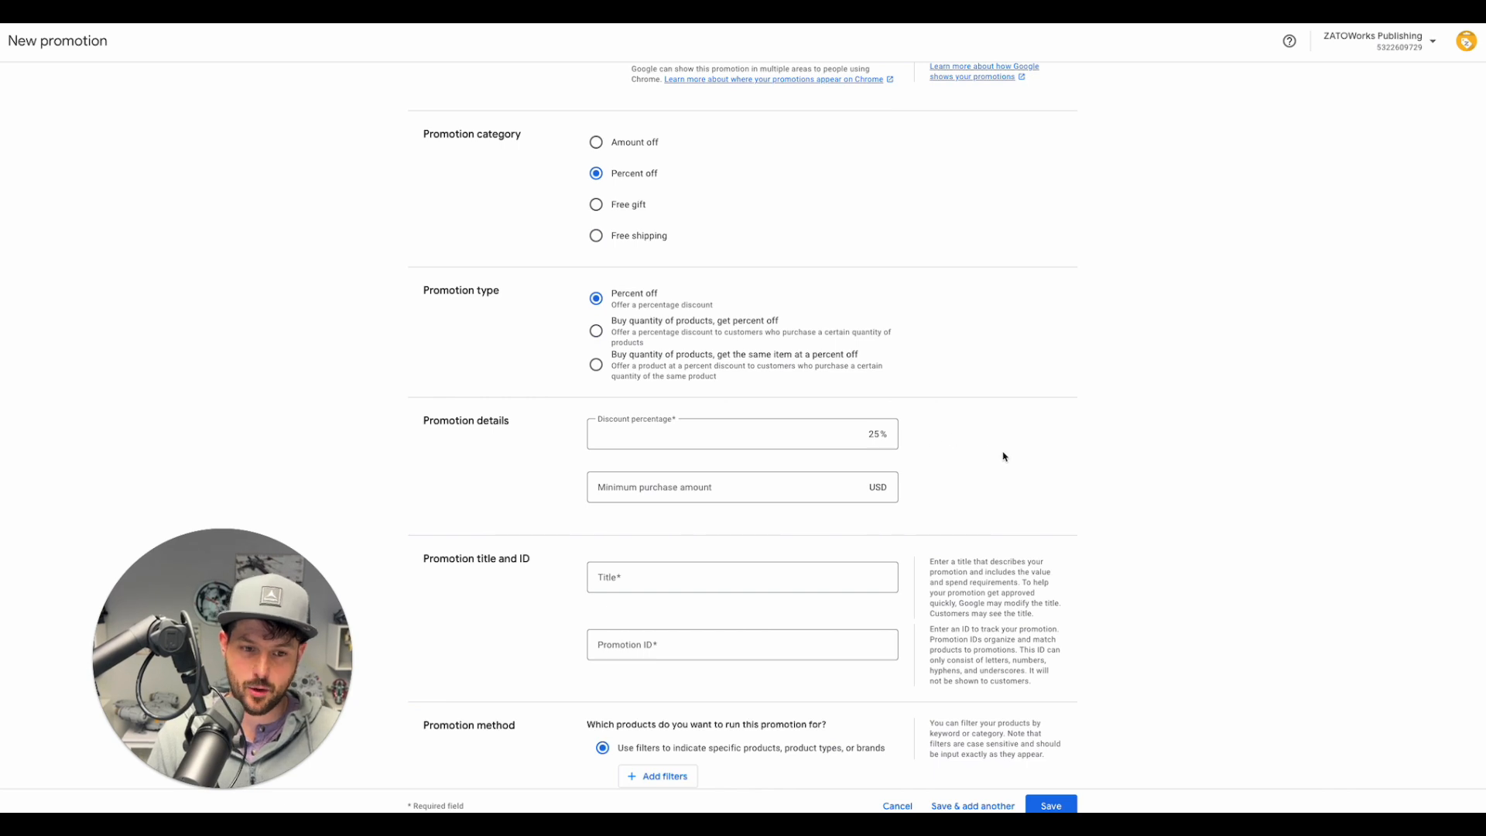
# Step: Set the promotion's minimum purchase amount to 100 USD
pyautogui.click(745, 489)
pyautogui.write('100')
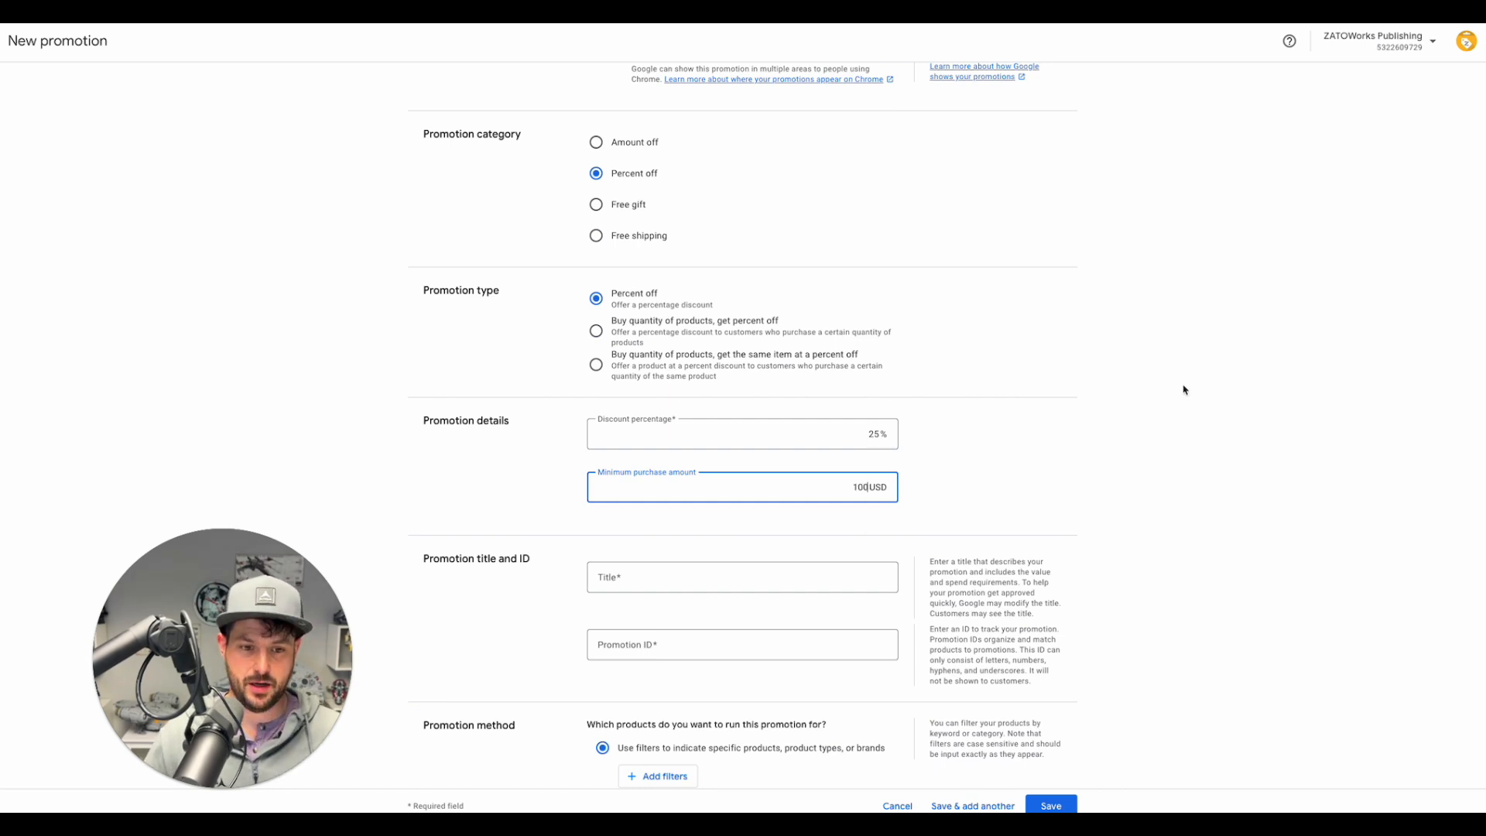
pyautogui.click(1270, 372)
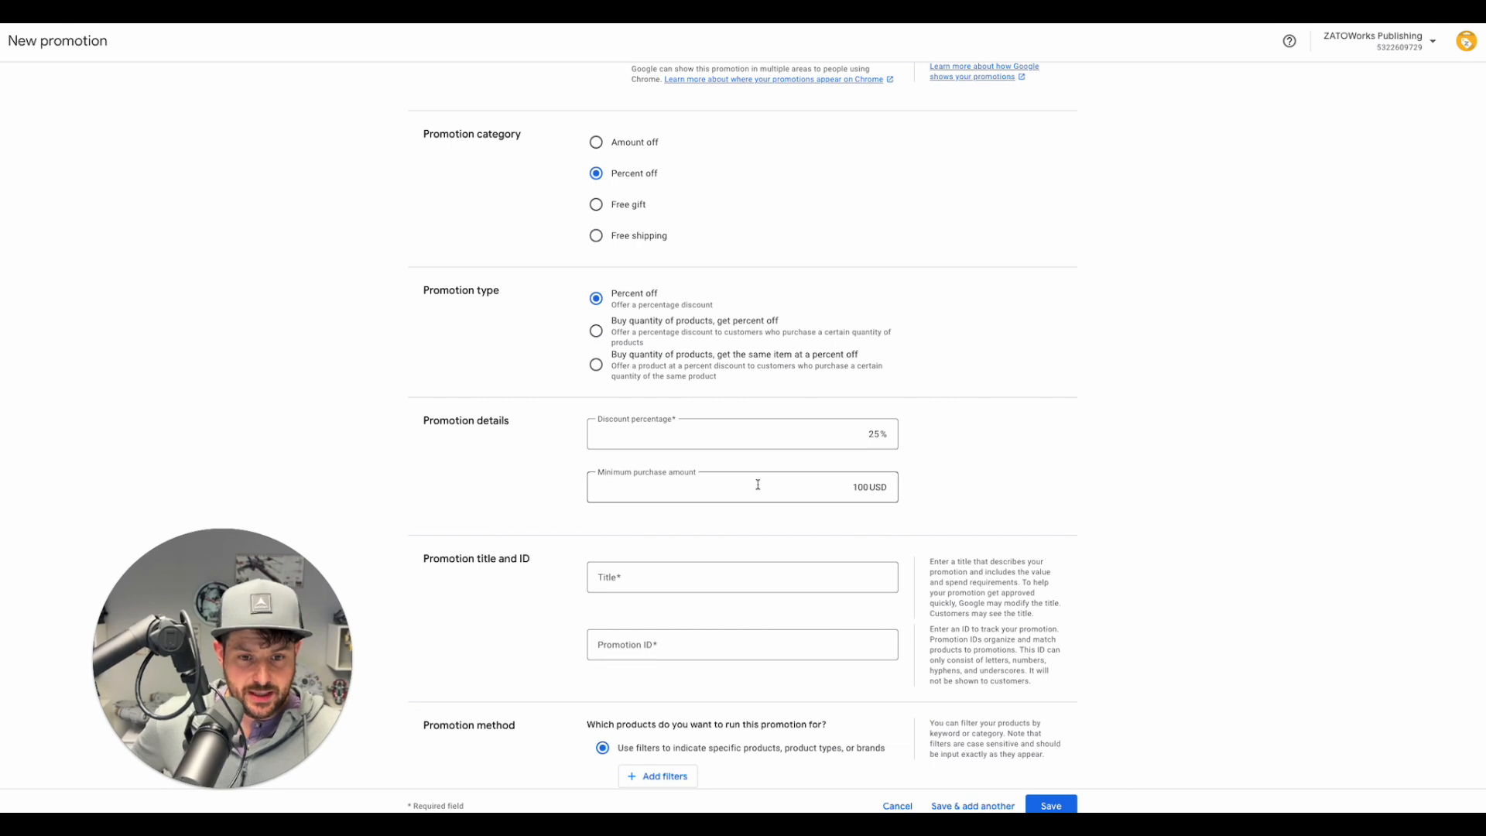
pyautogui.click(785, 487)
pyautogui.scroll(-1, 812, 490)
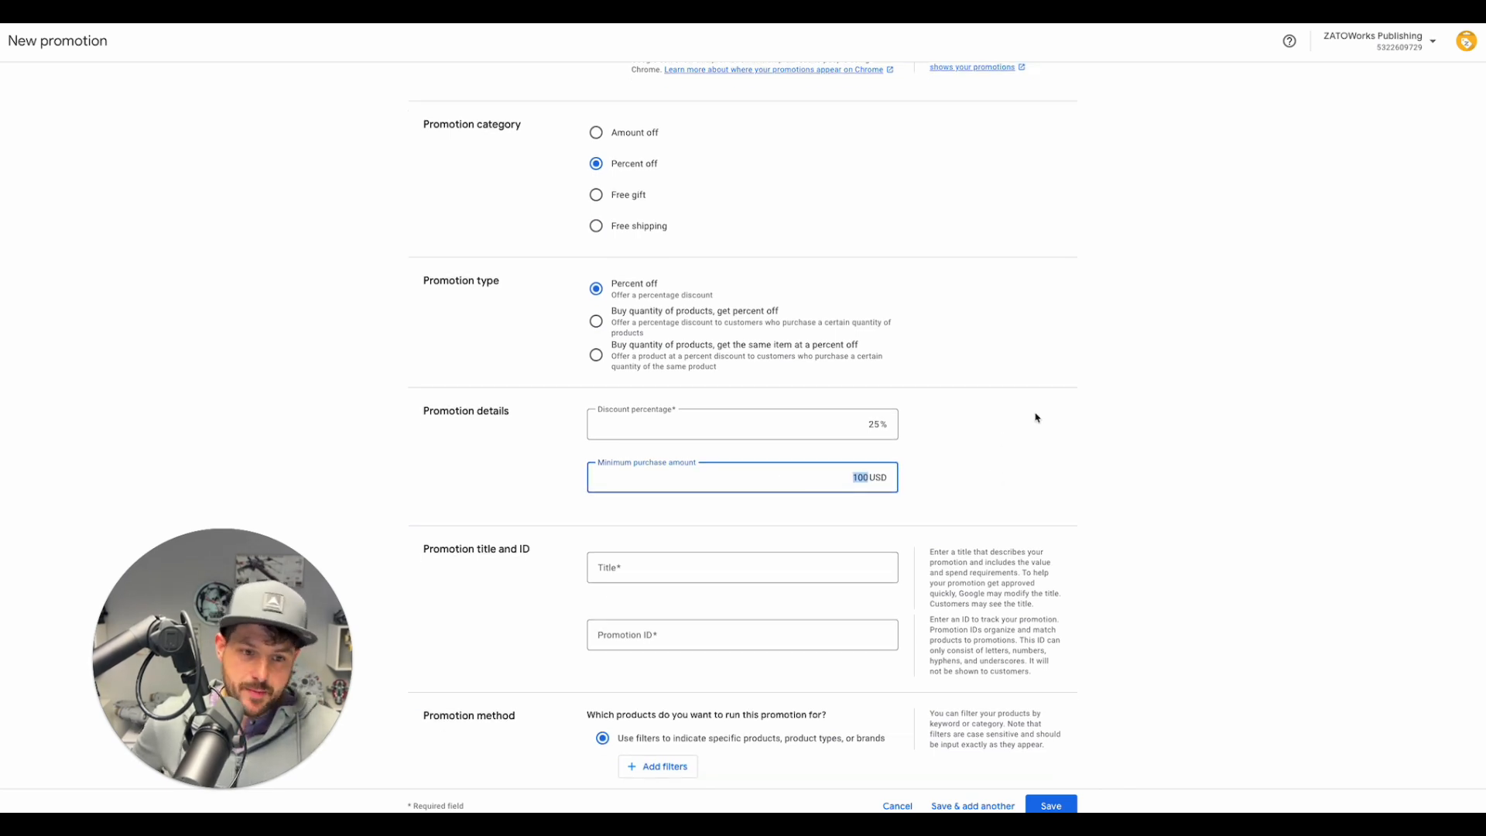
pyautogui.click(1036, 418)
pyautogui.click(852, 421)
pyautogui.click(1017, 405)
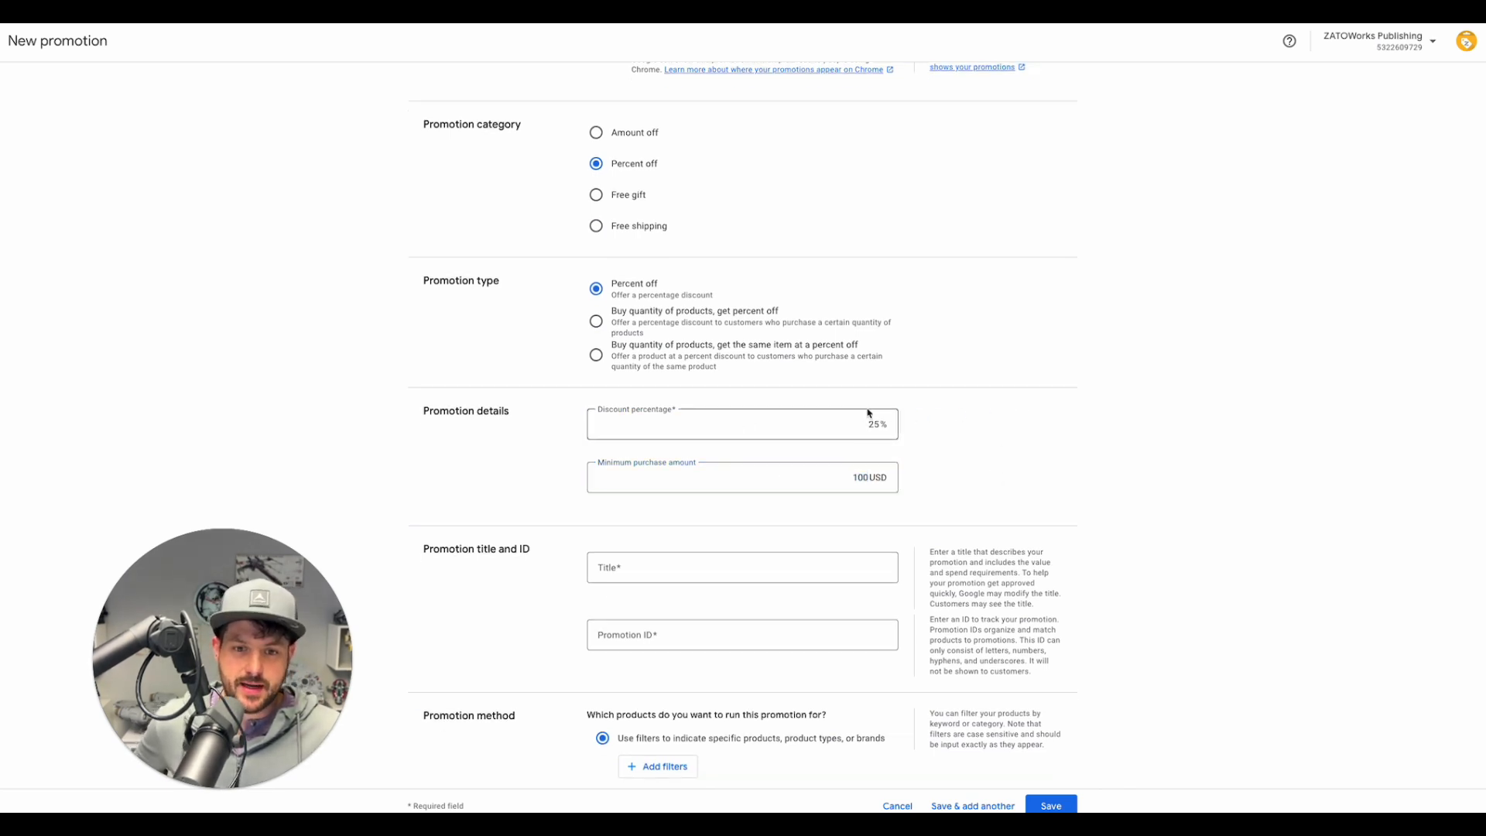
# Step: Enter "Black Friday Sale - 25% Off Orders over $100" as the promotion title
pyautogui.scroll(-1, 820, 325)
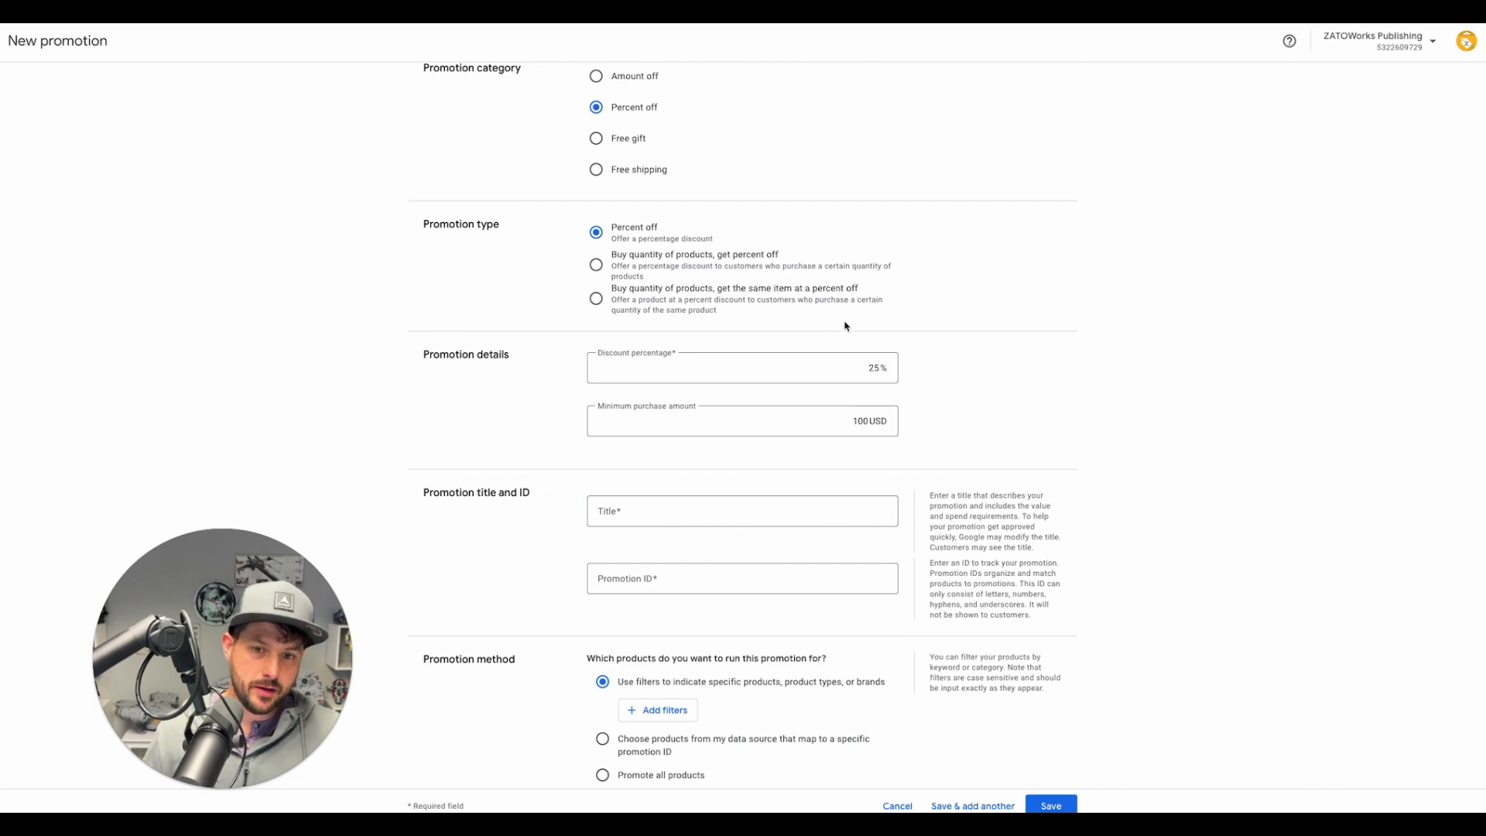
pyautogui.scroll(-1, 851, 363)
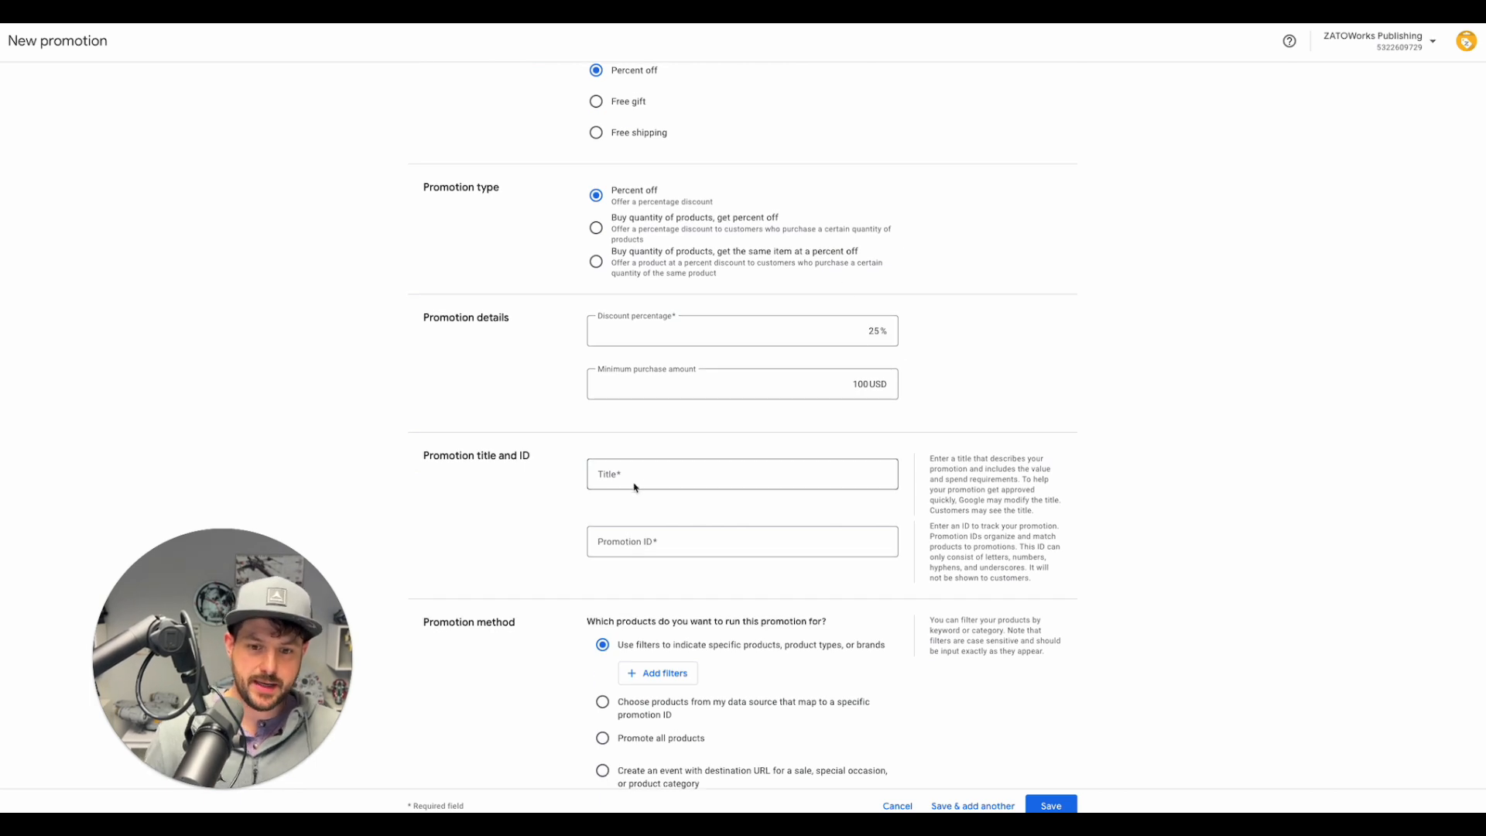
pyautogui.click(642, 469)
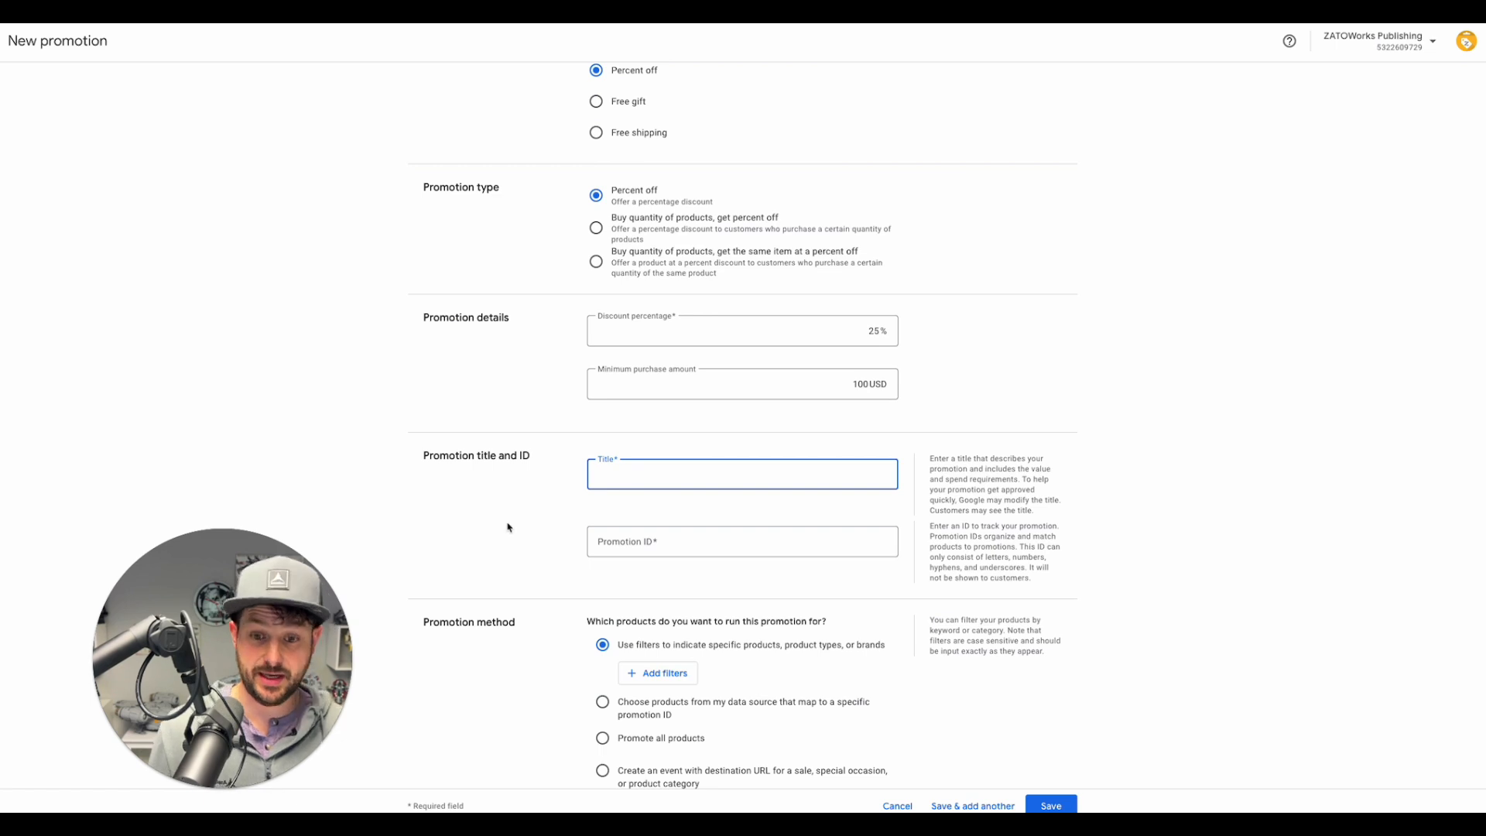
pyautogui.click(501, 500)
pyautogui.click(623, 472)
pyautogui.scroll(-2, 626, 470)
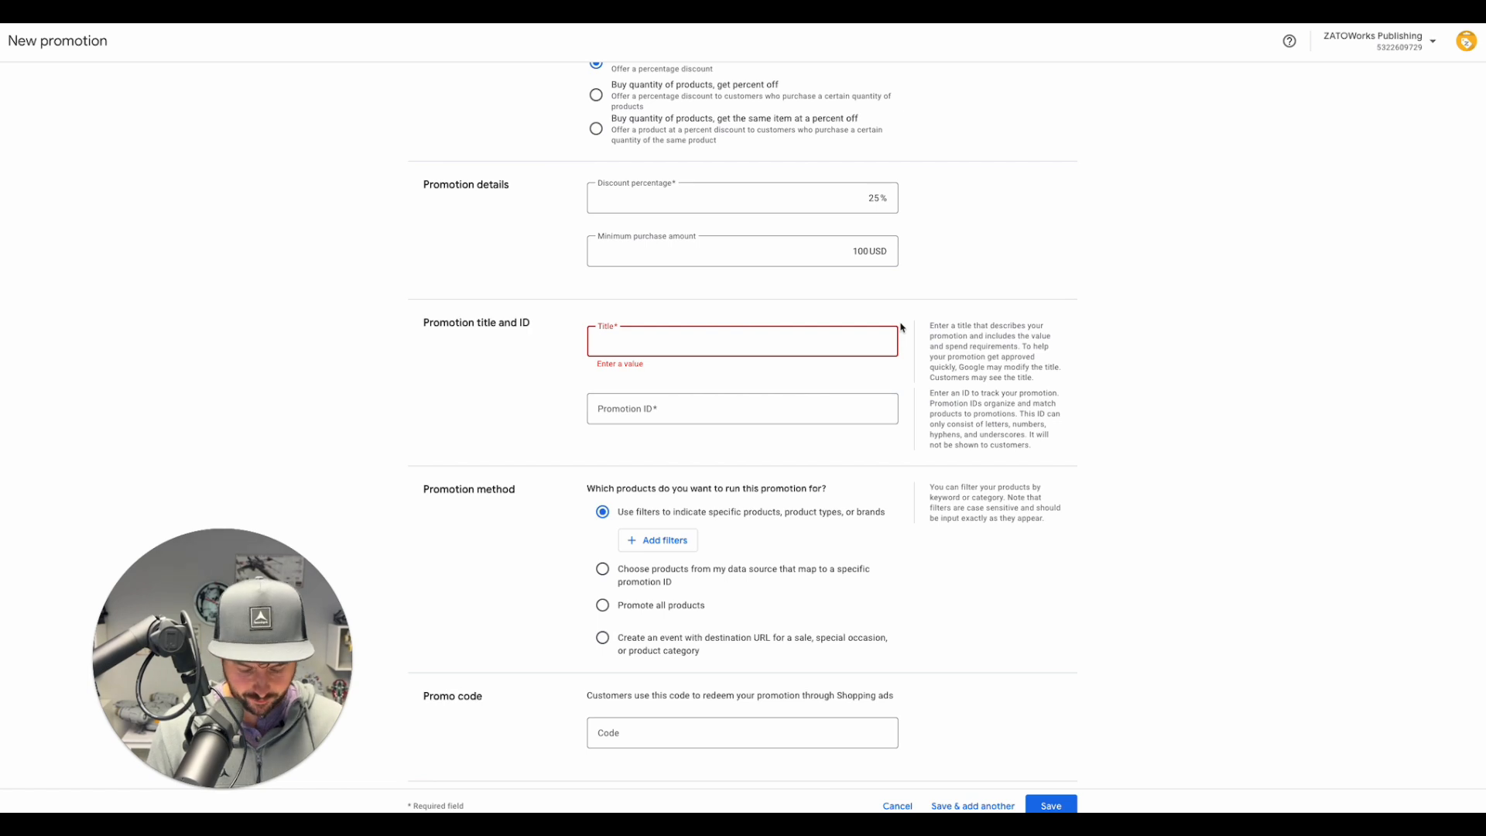
pyautogui.write('Black Friday Sa')
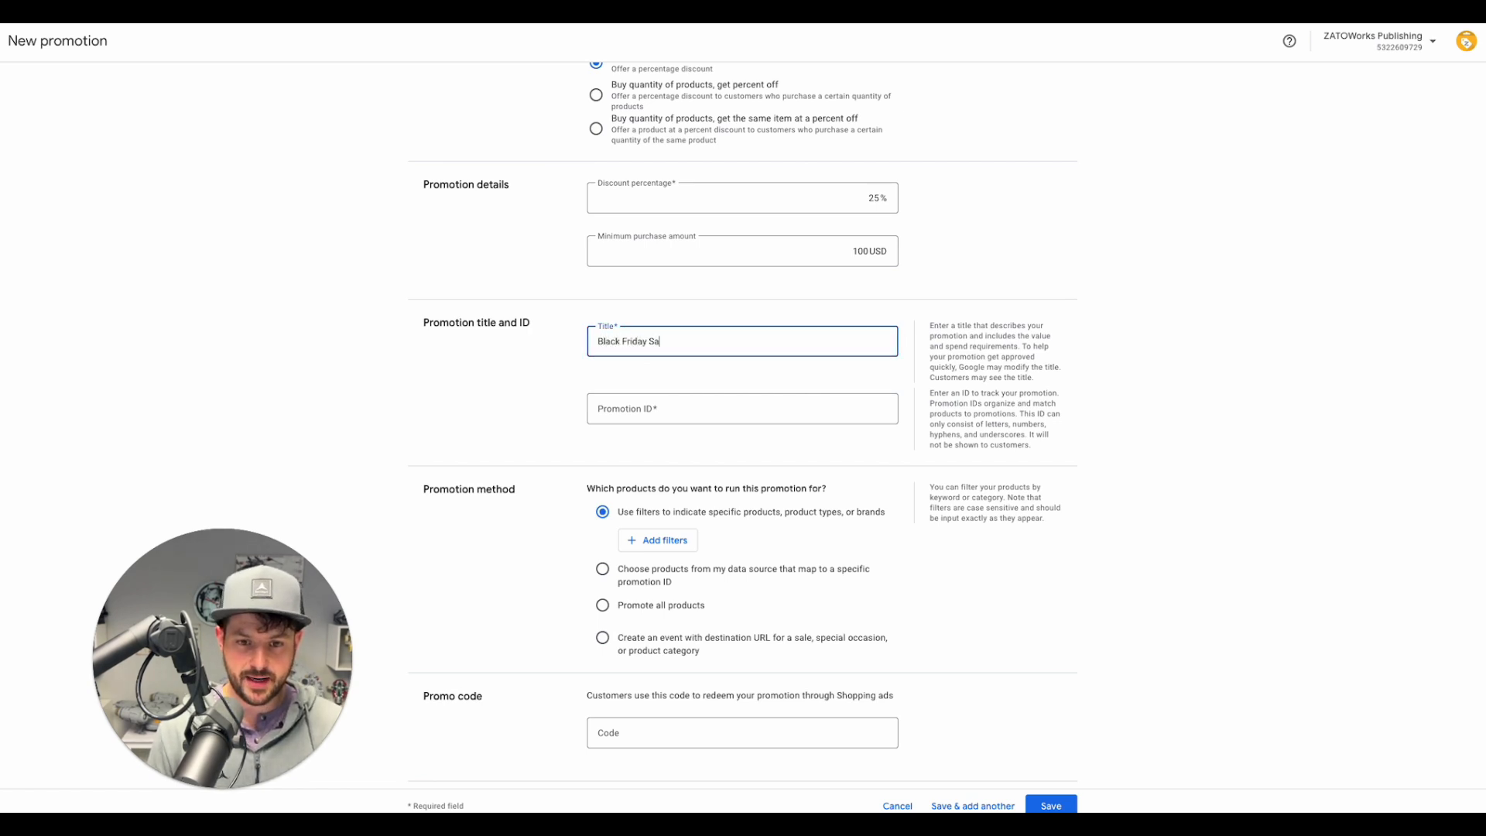
pyautogui.write('le')
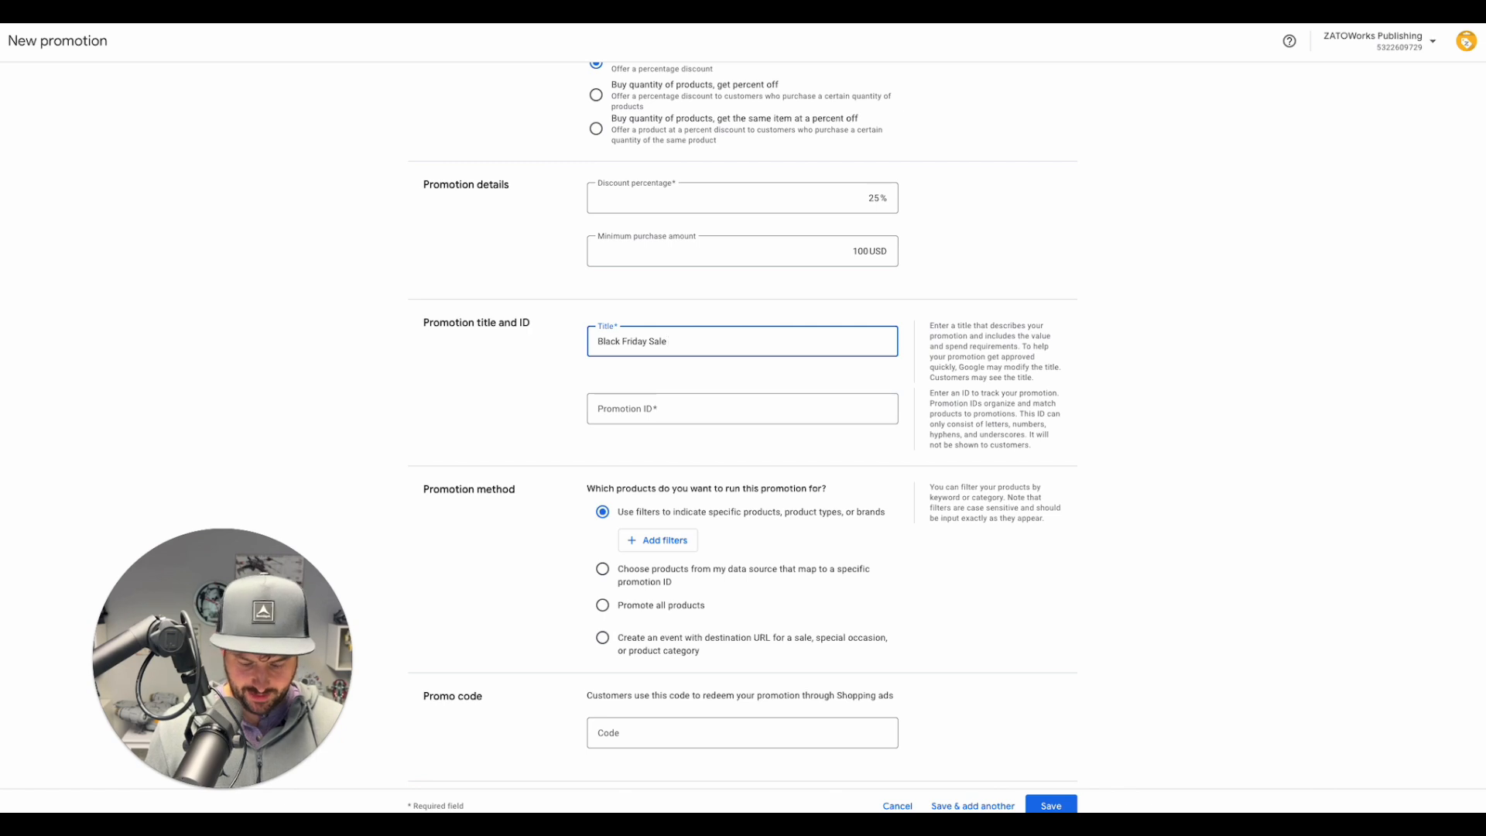
pyautogui.write(' - 25% O')
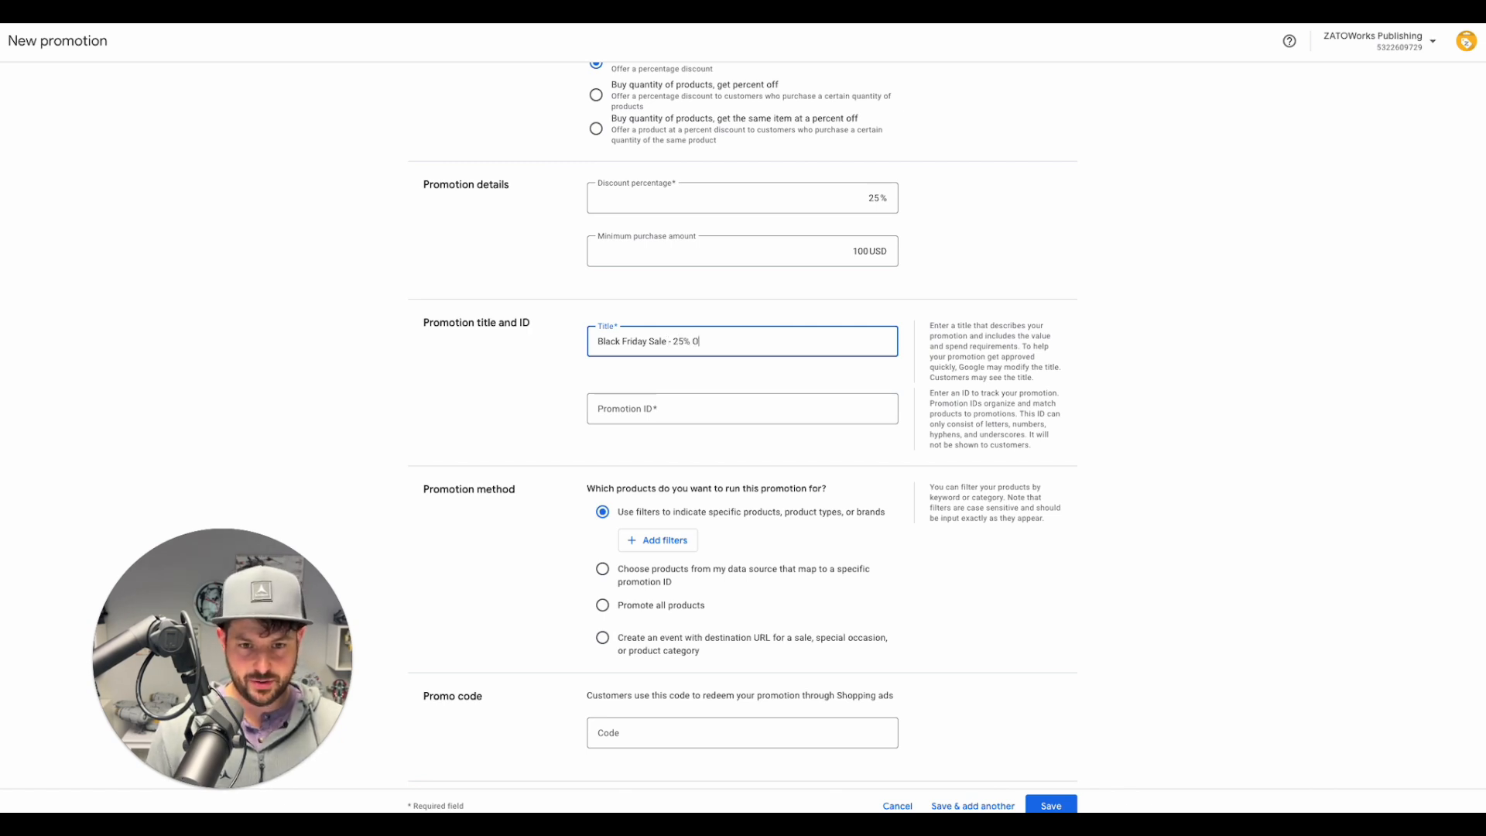
pyautogui.write('ff Orders o')
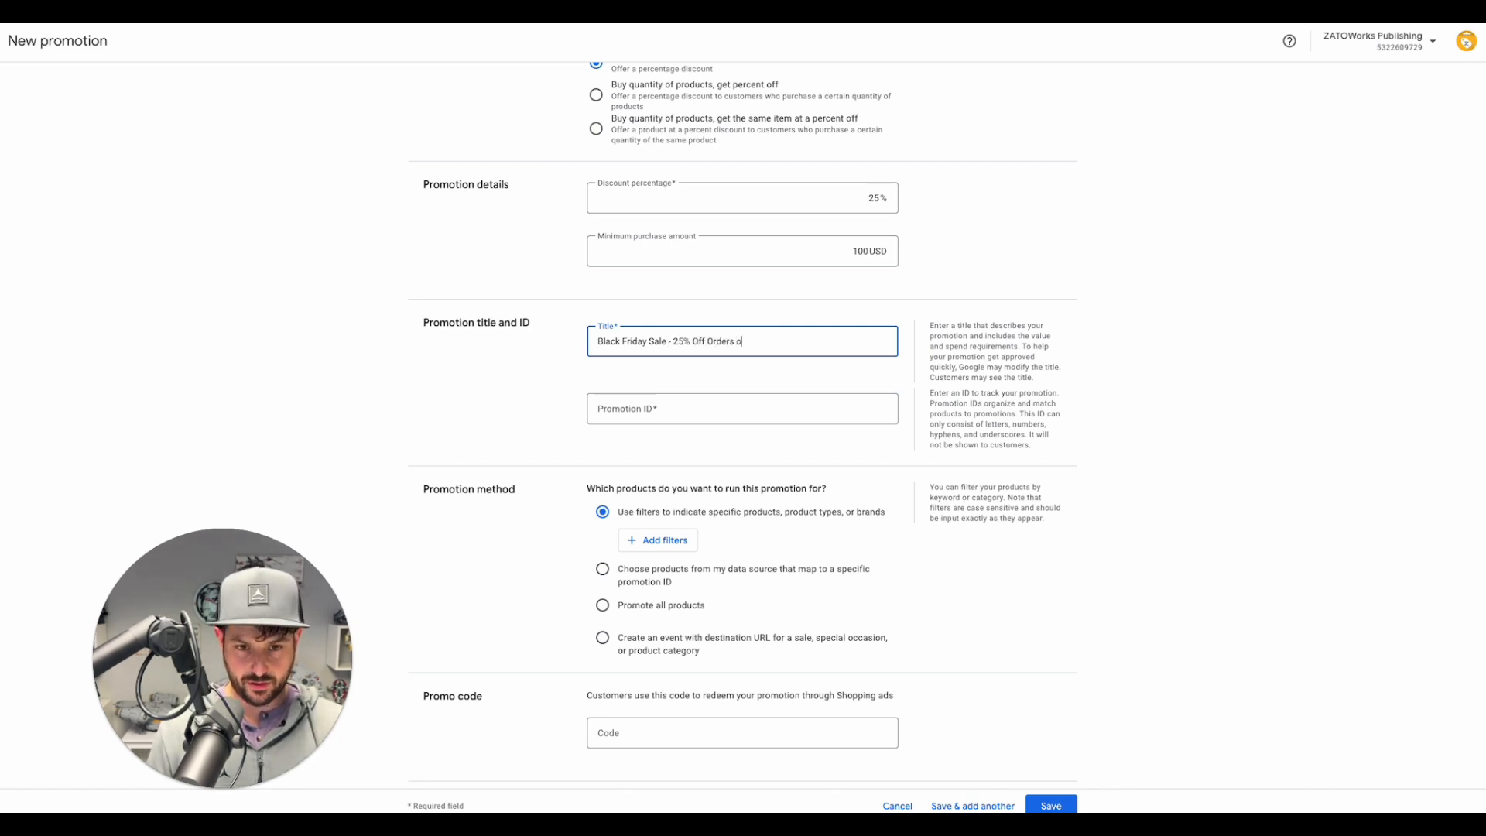
pyautogui.write('ver $100')
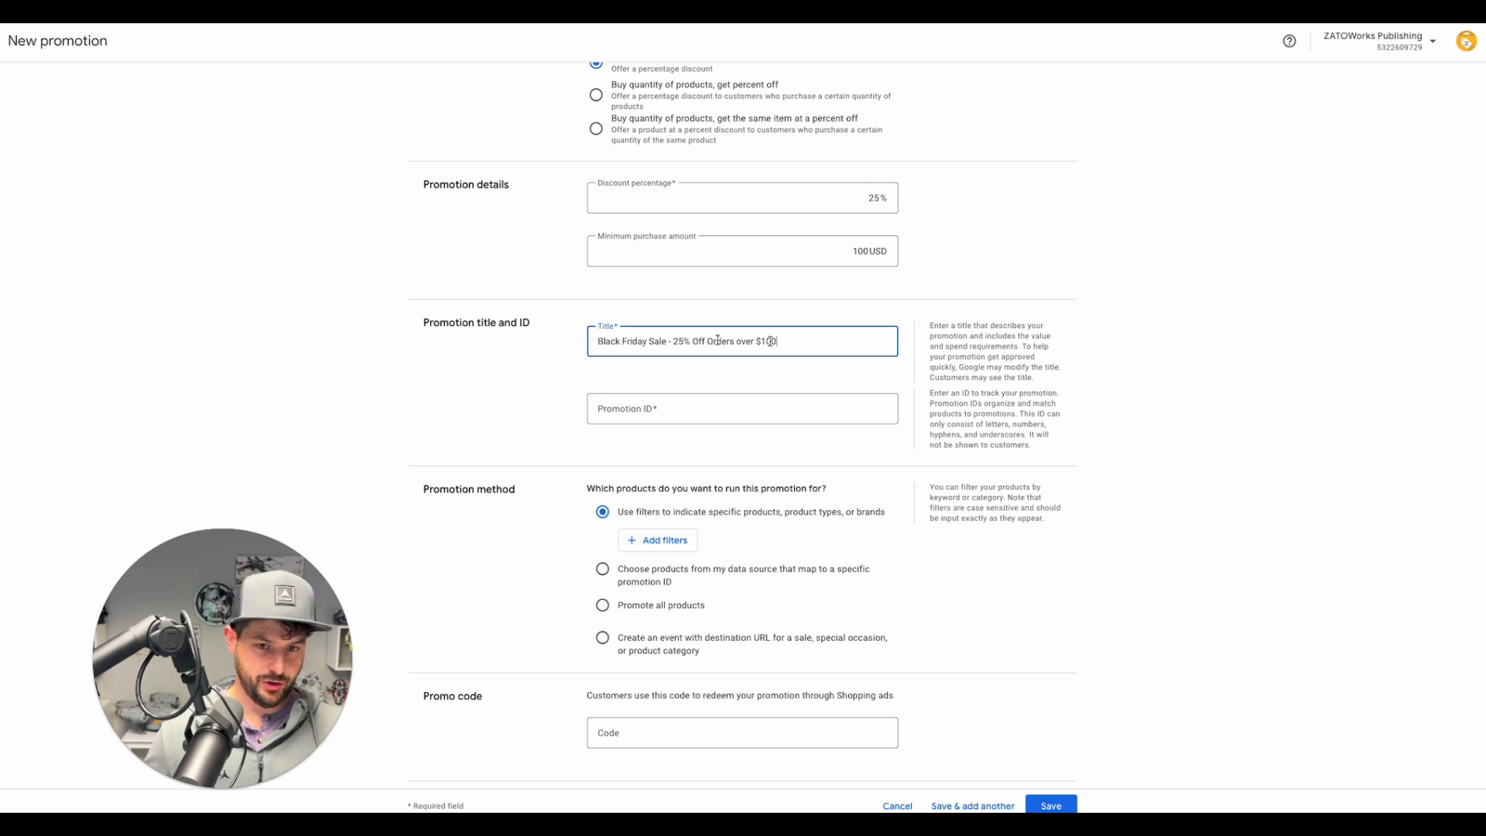
pyautogui.click(1104, 262)
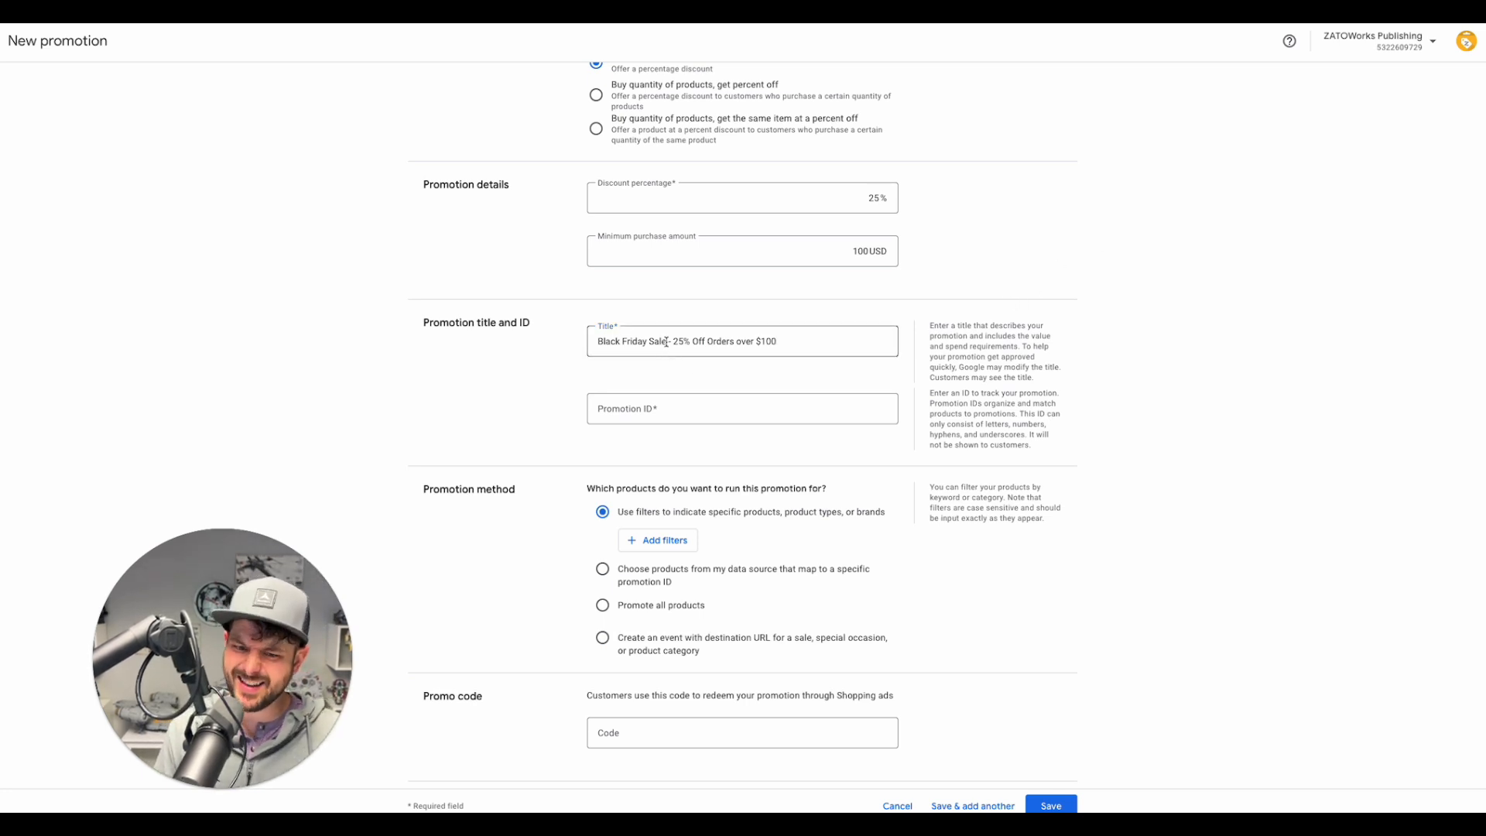
pyautogui.moveTo(668, 341); pyautogui.dragTo(584, 343)
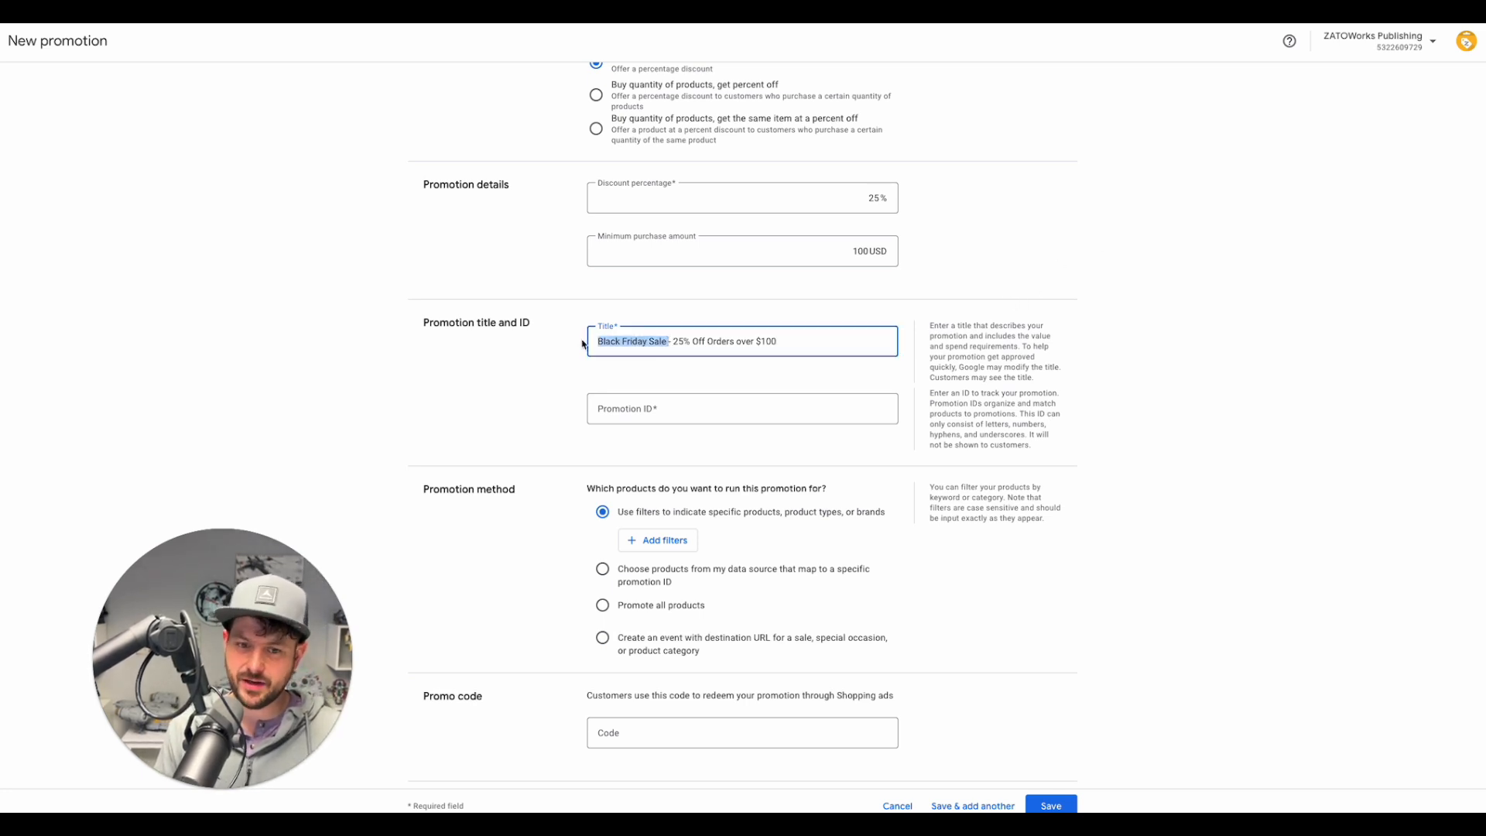
pyautogui.click(632, 342)
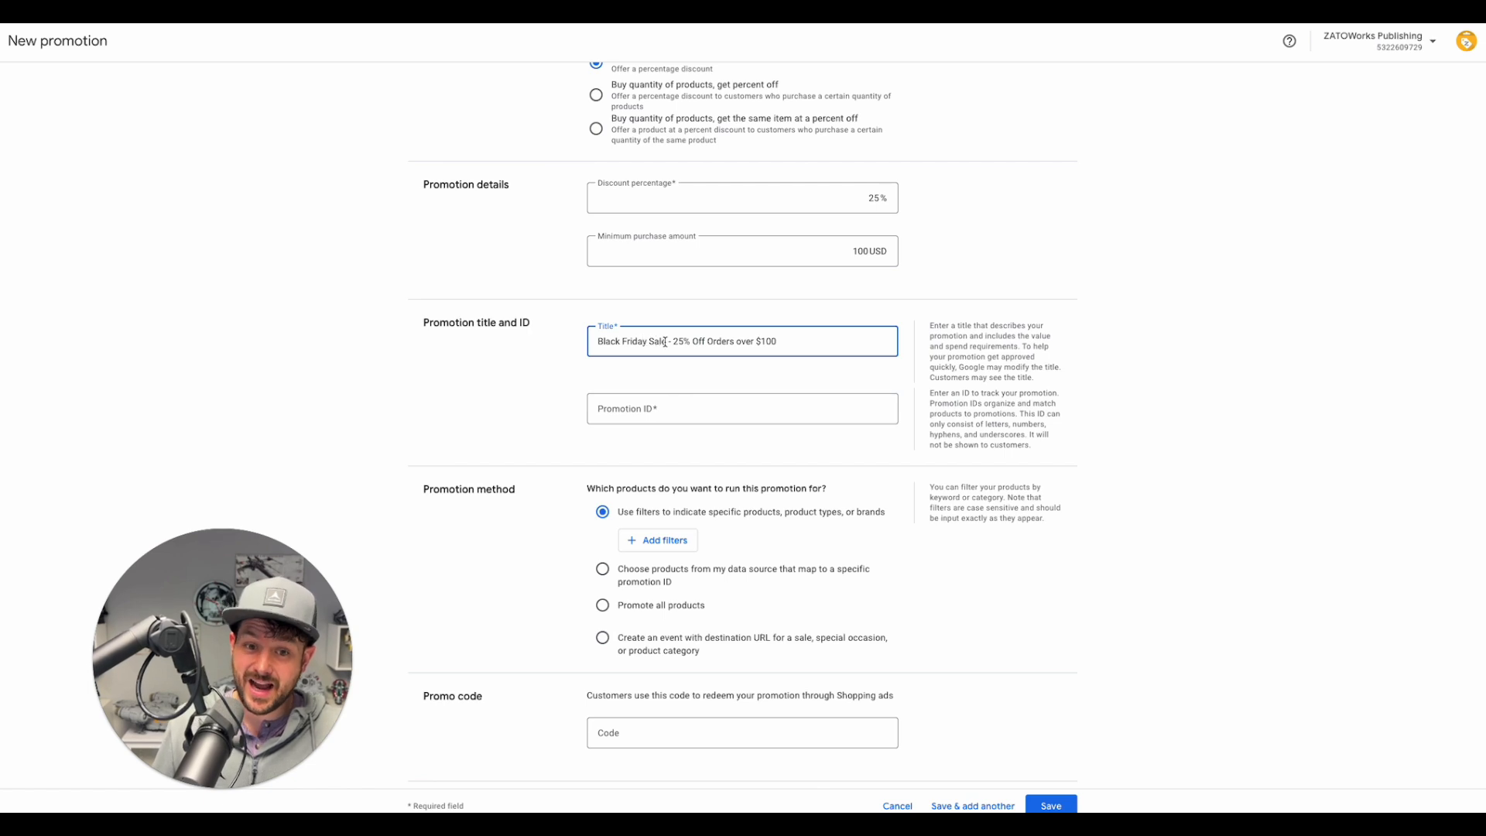
pyautogui.moveTo(667, 342)
pyautogui.mouseDown()
pyautogui.moveTo(595, 344)
pyautogui.moveTo(668, 342)
pyautogui.mouseUp()
pyautogui.click(601, 344)
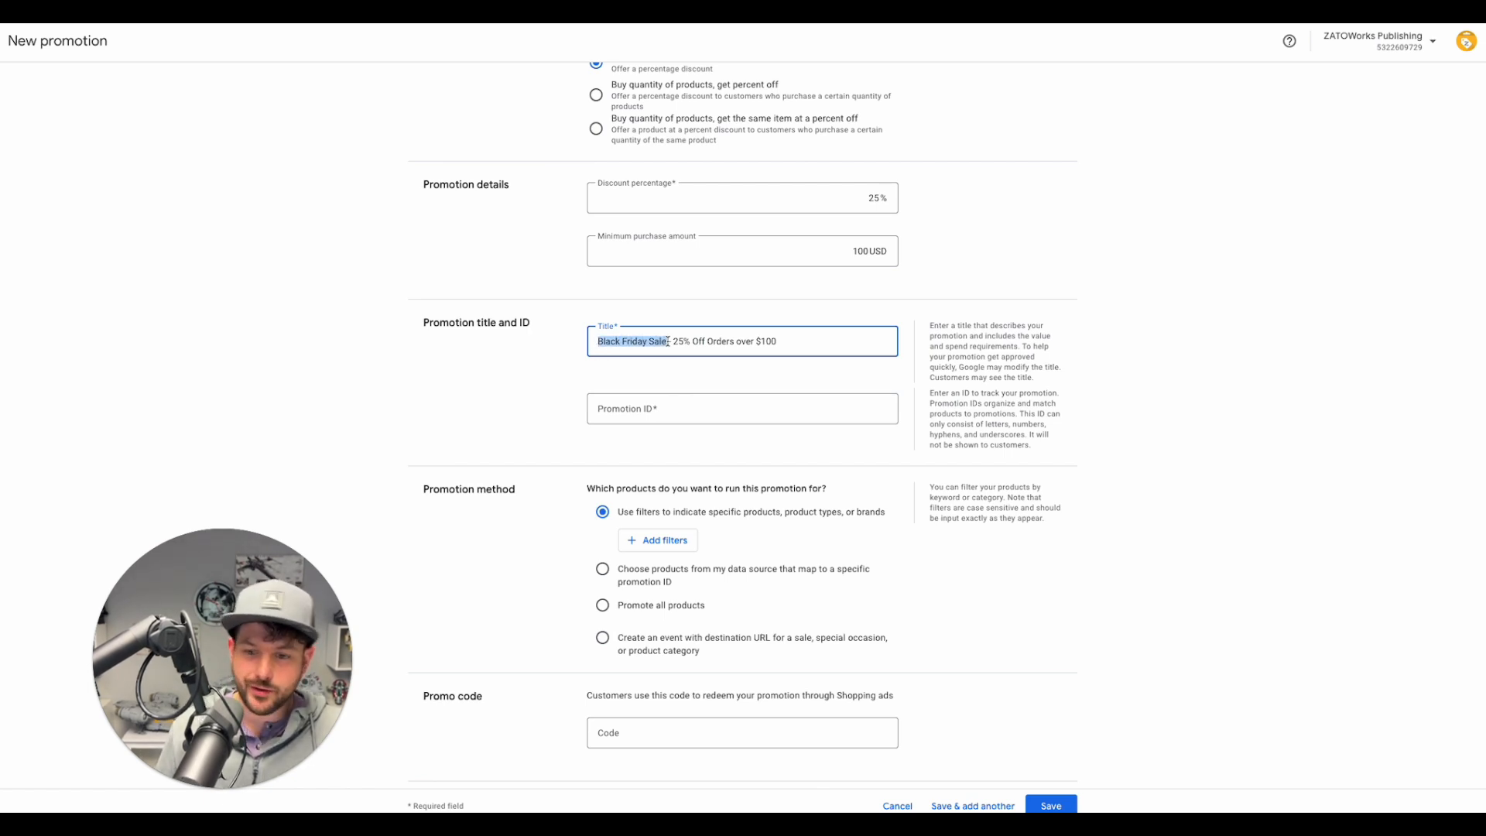
pyautogui.click(616, 342)
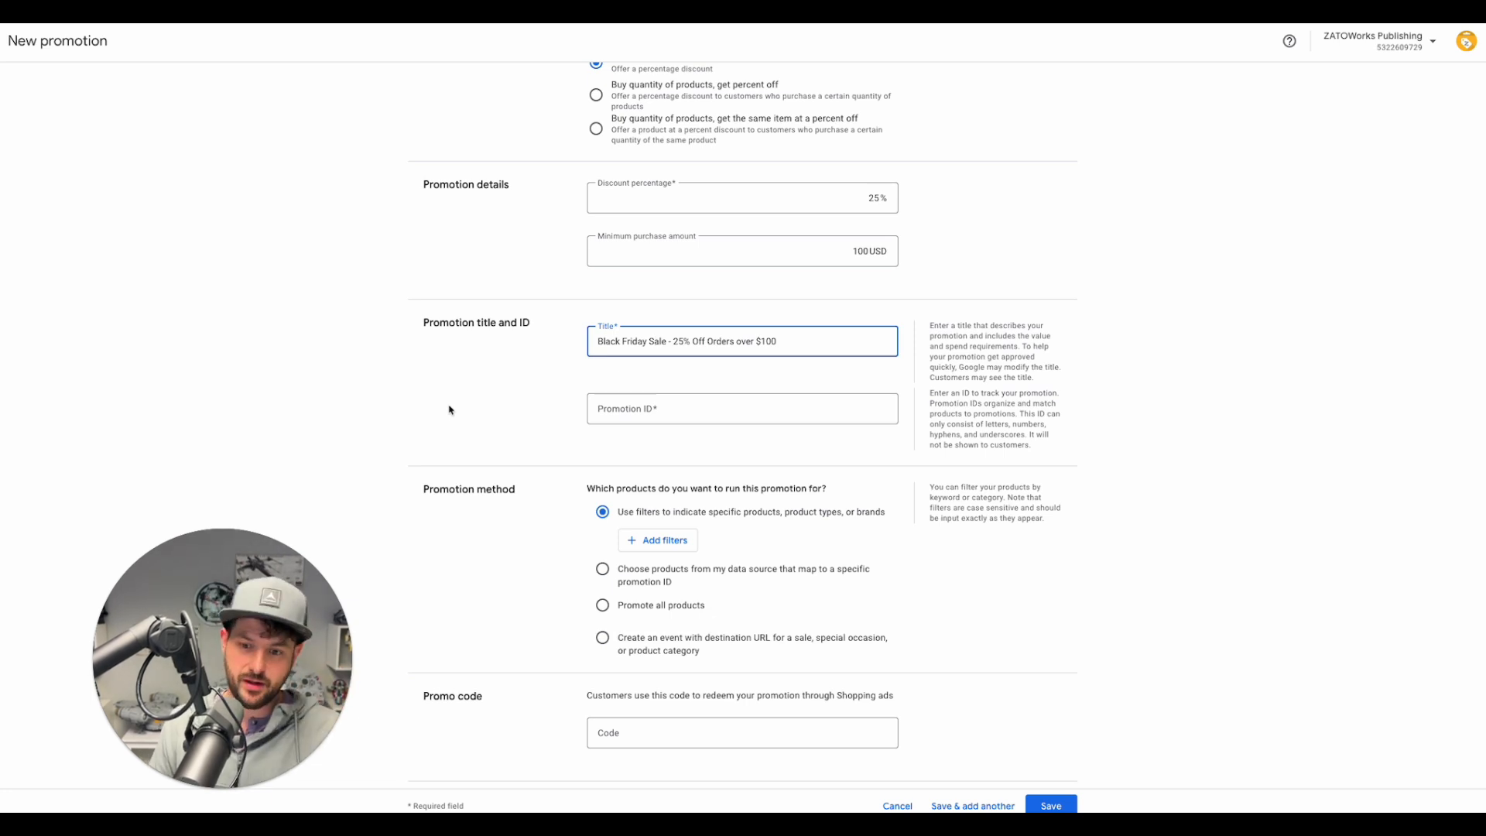
pyautogui.moveTo(692, 341); pyautogui.dragTo(797, 339)
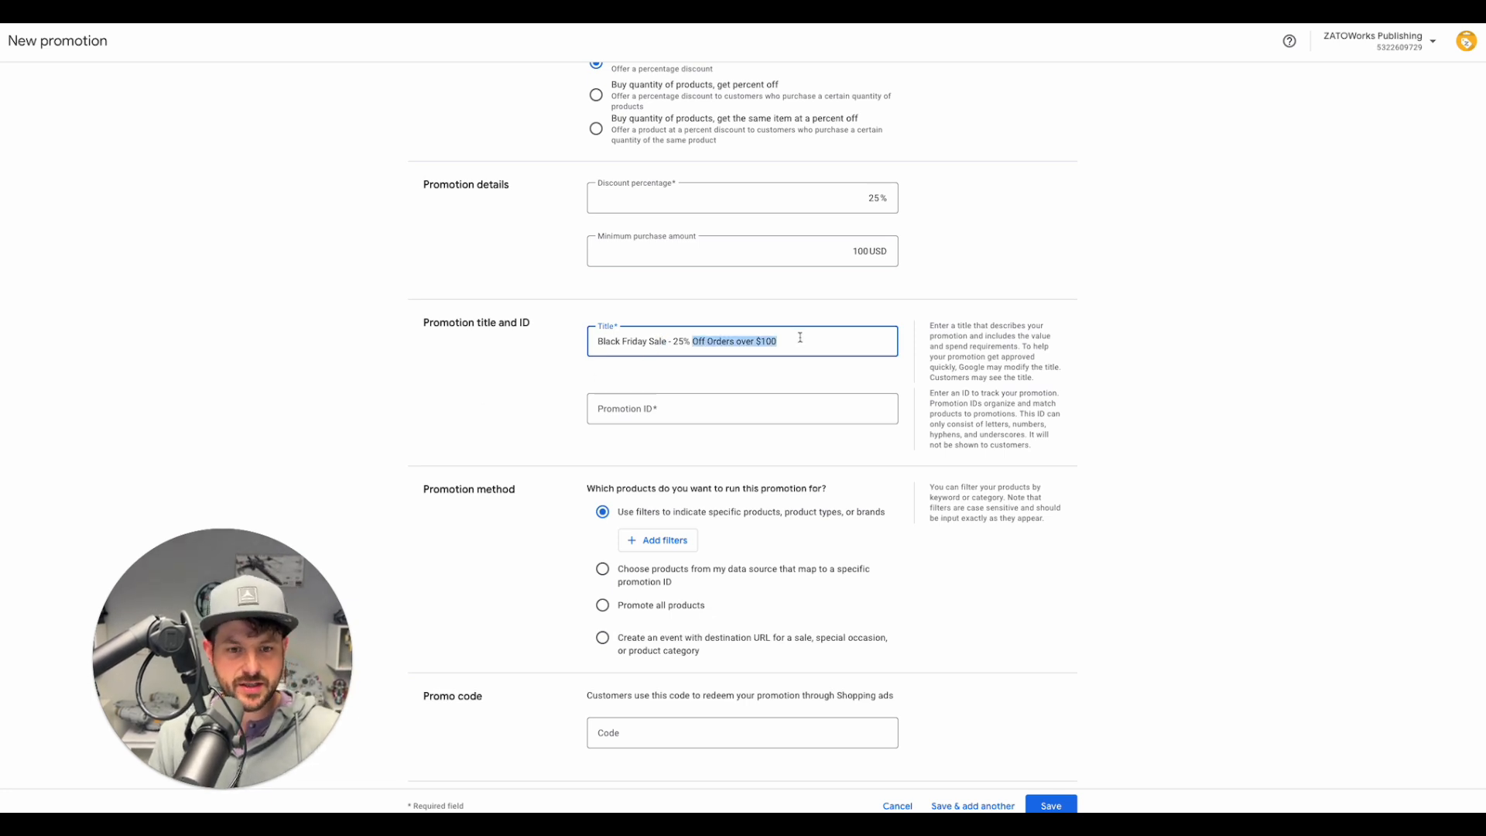
pyautogui.click(679, 406)
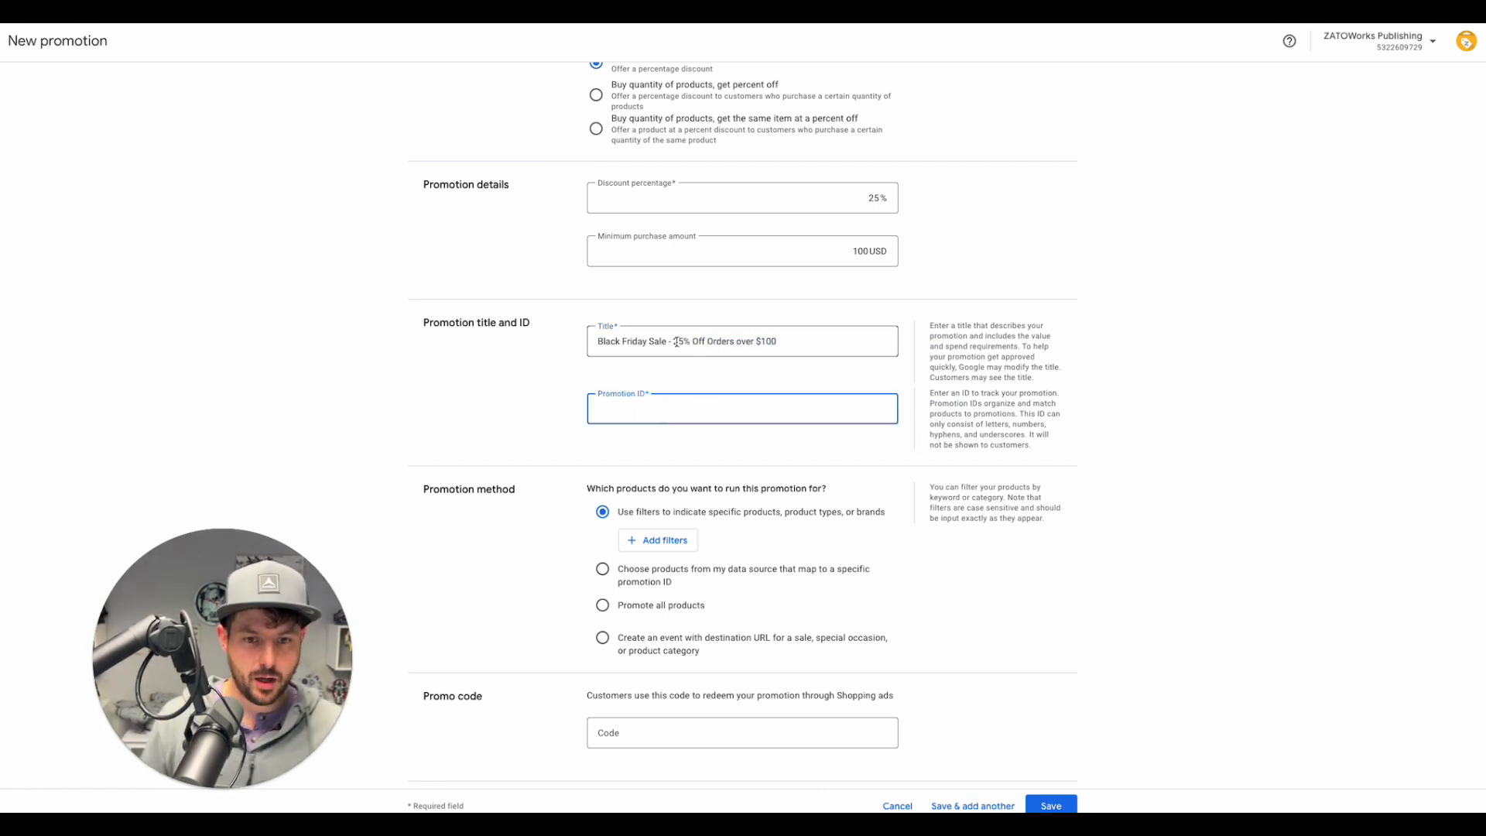
# Step: Try removing the "Black Friday Sale -" prefix from the promotion title, and undo the removal
pyautogui.moveTo(674, 341); pyautogui.dragTo(563, 343)
pyautogui.click(629, 341)
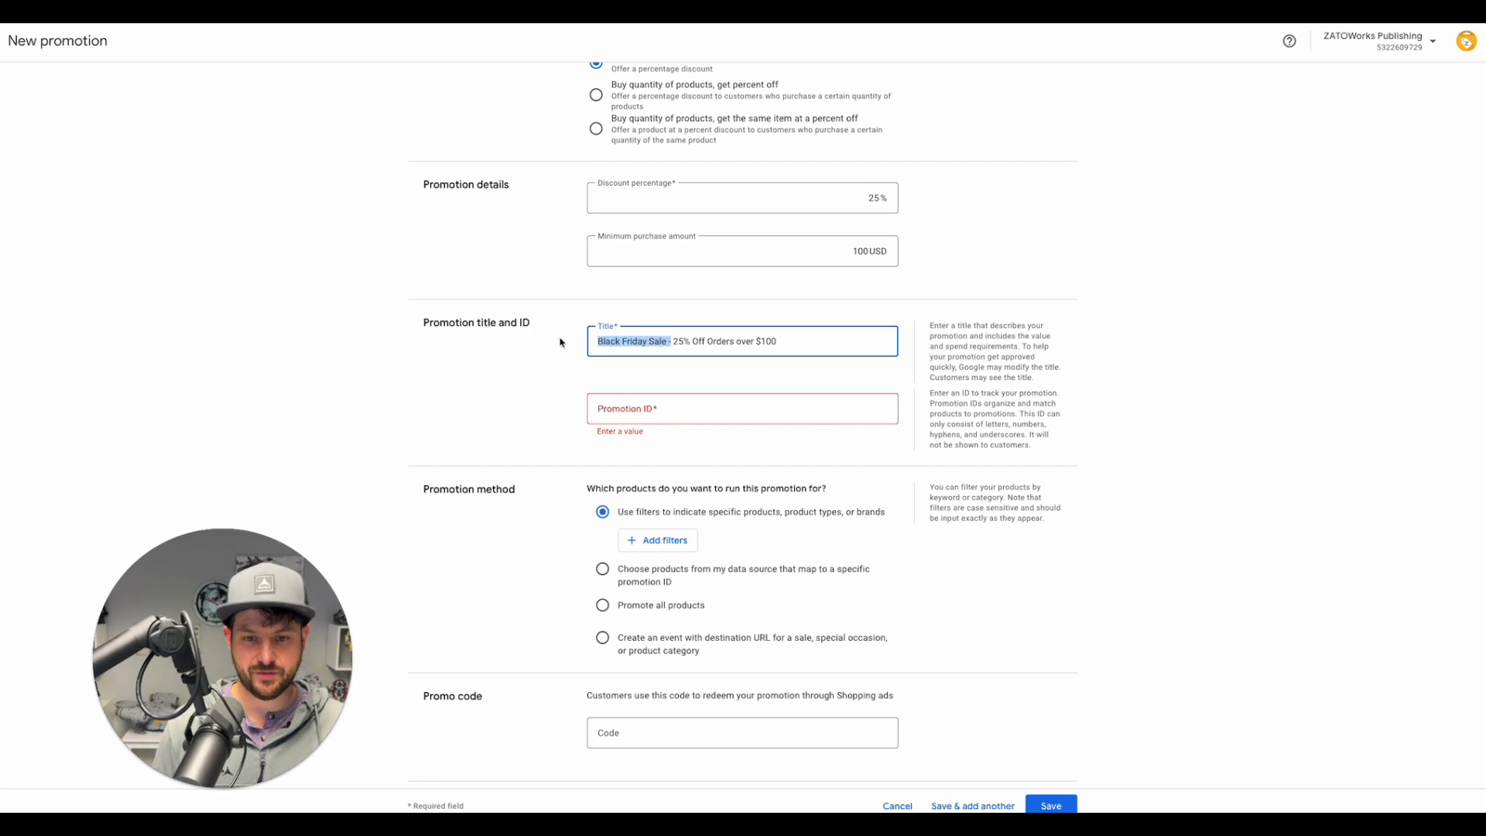
pyautogui.press('BackSpace')
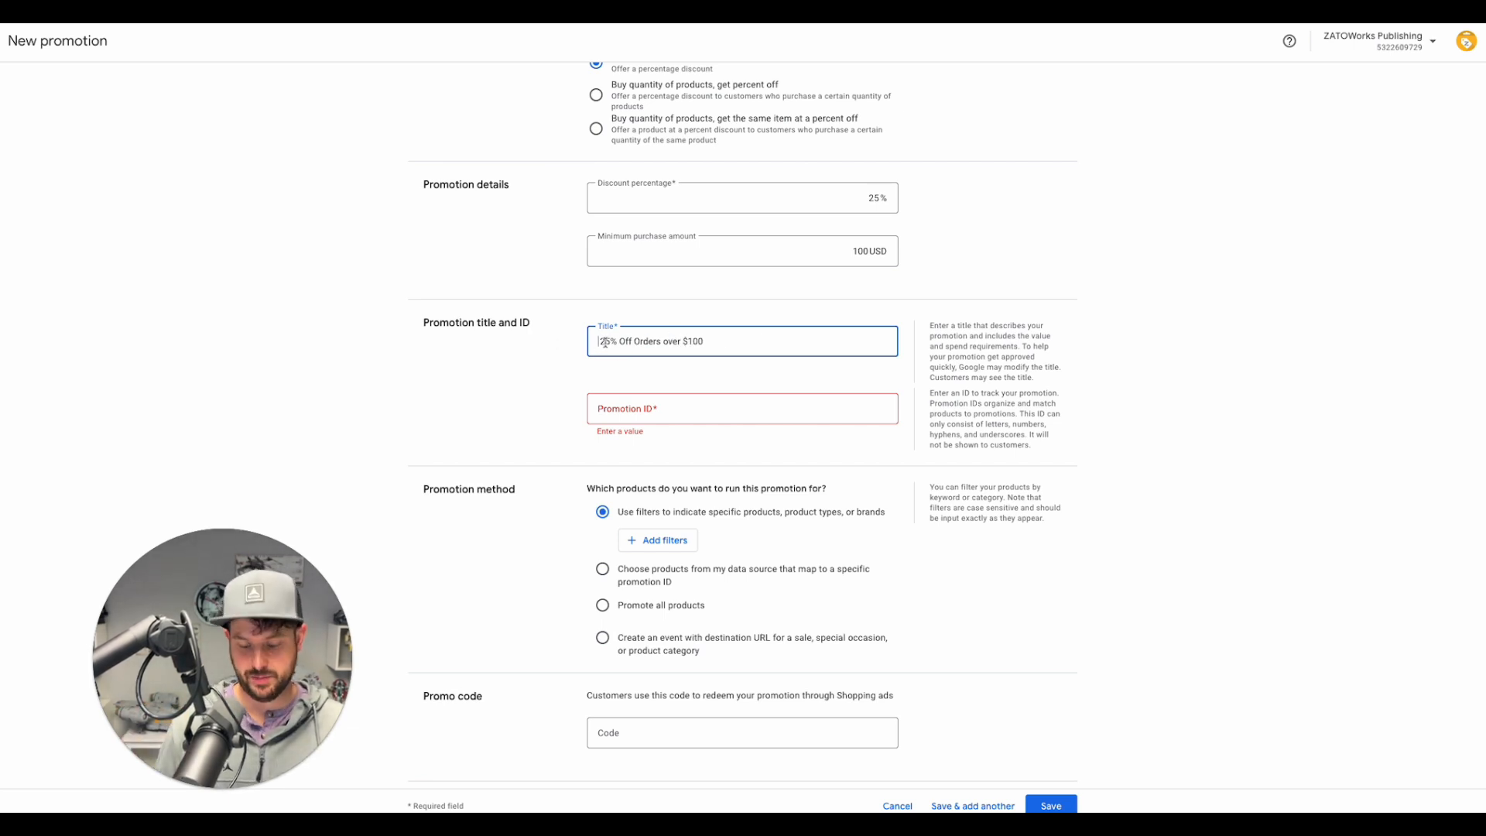
pyautogui.hotkey('ctrl', 'z')
pyautogui.click(839, 354)
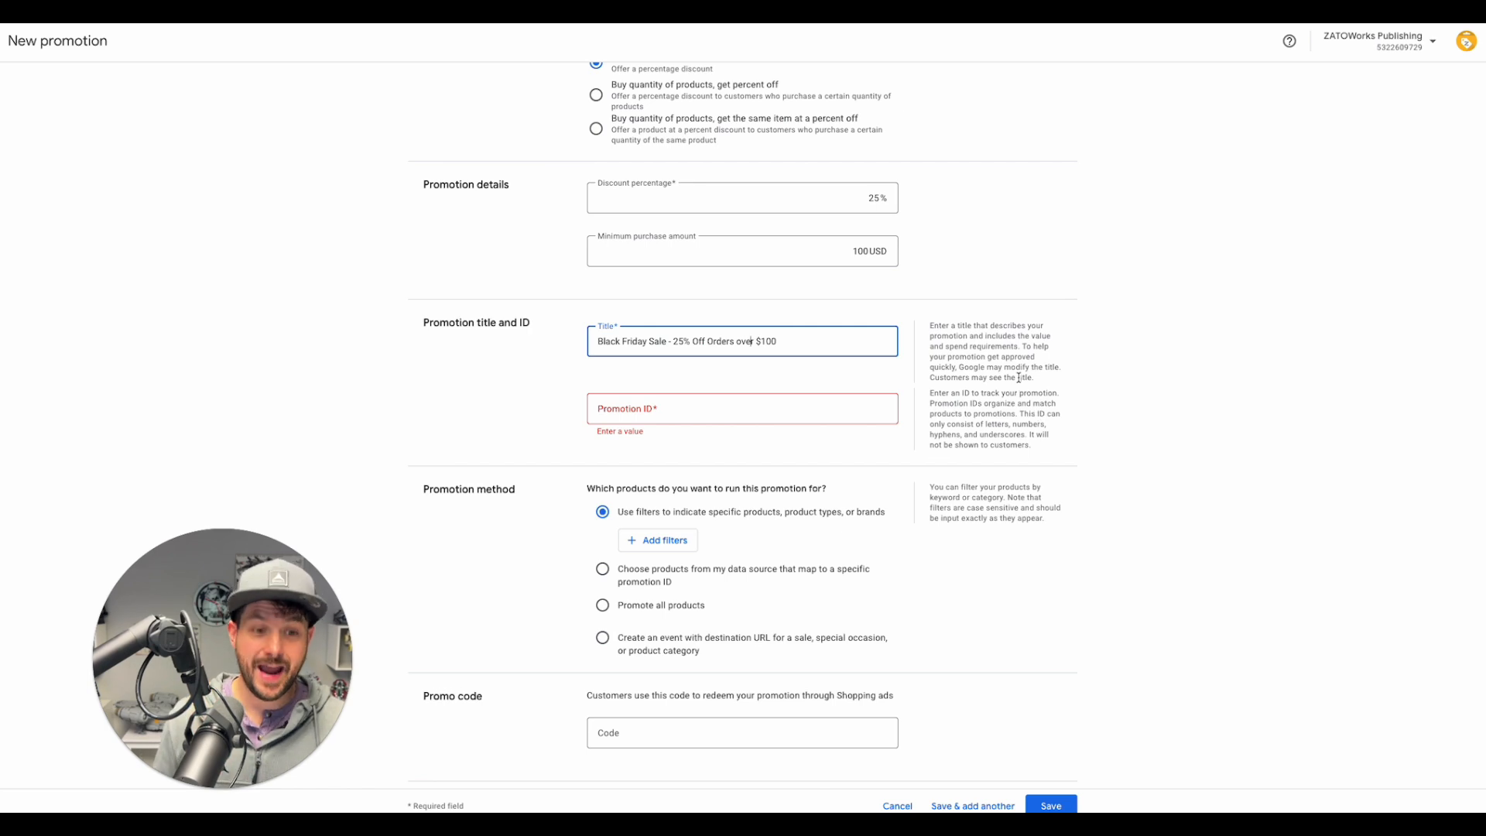
pyautogui.moveTo(959, 370); pyautogui.dragTo(1038, 378)
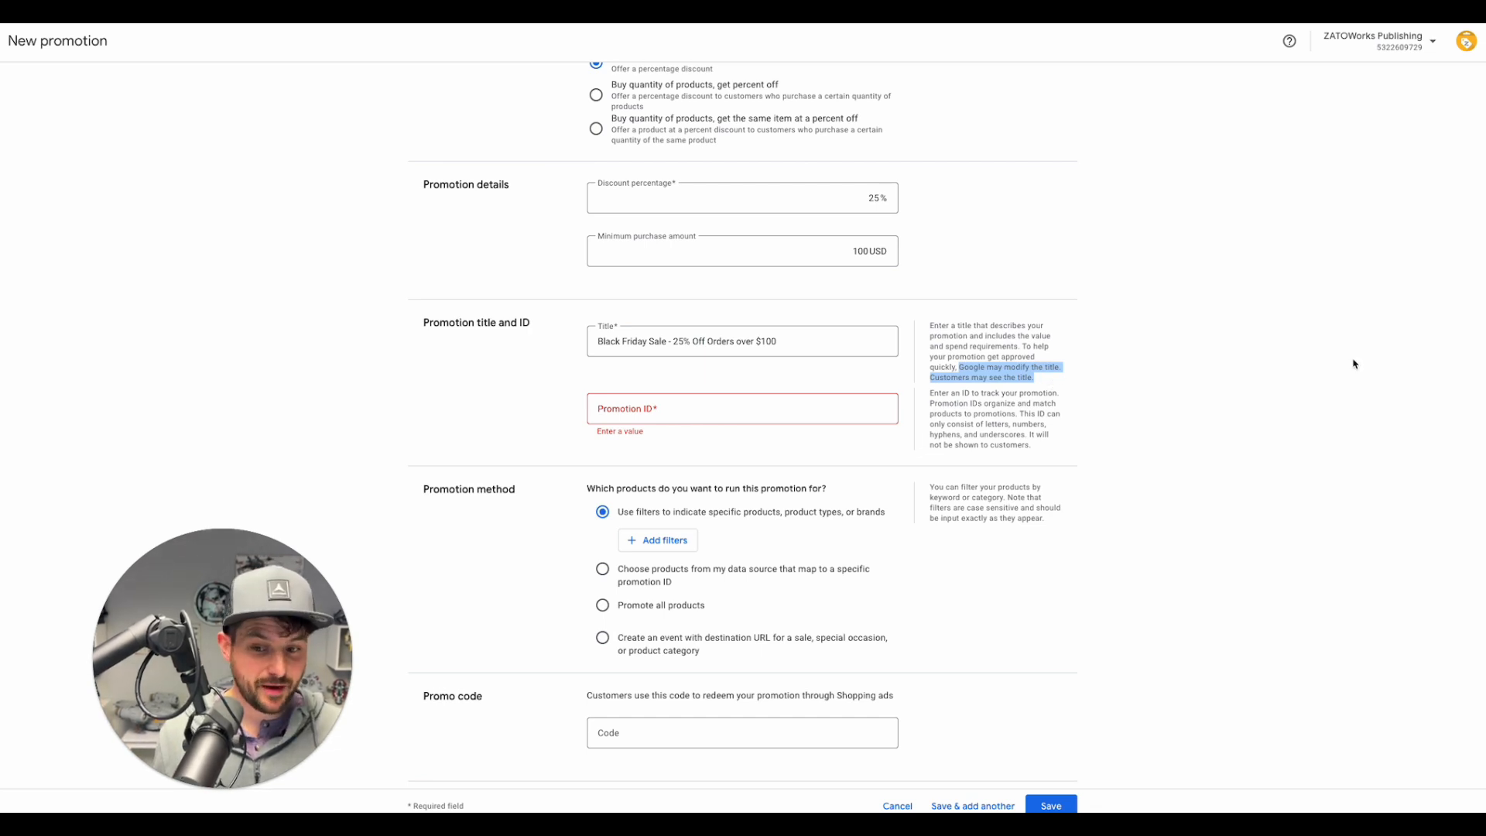
pyautogui.click(1180, 367)
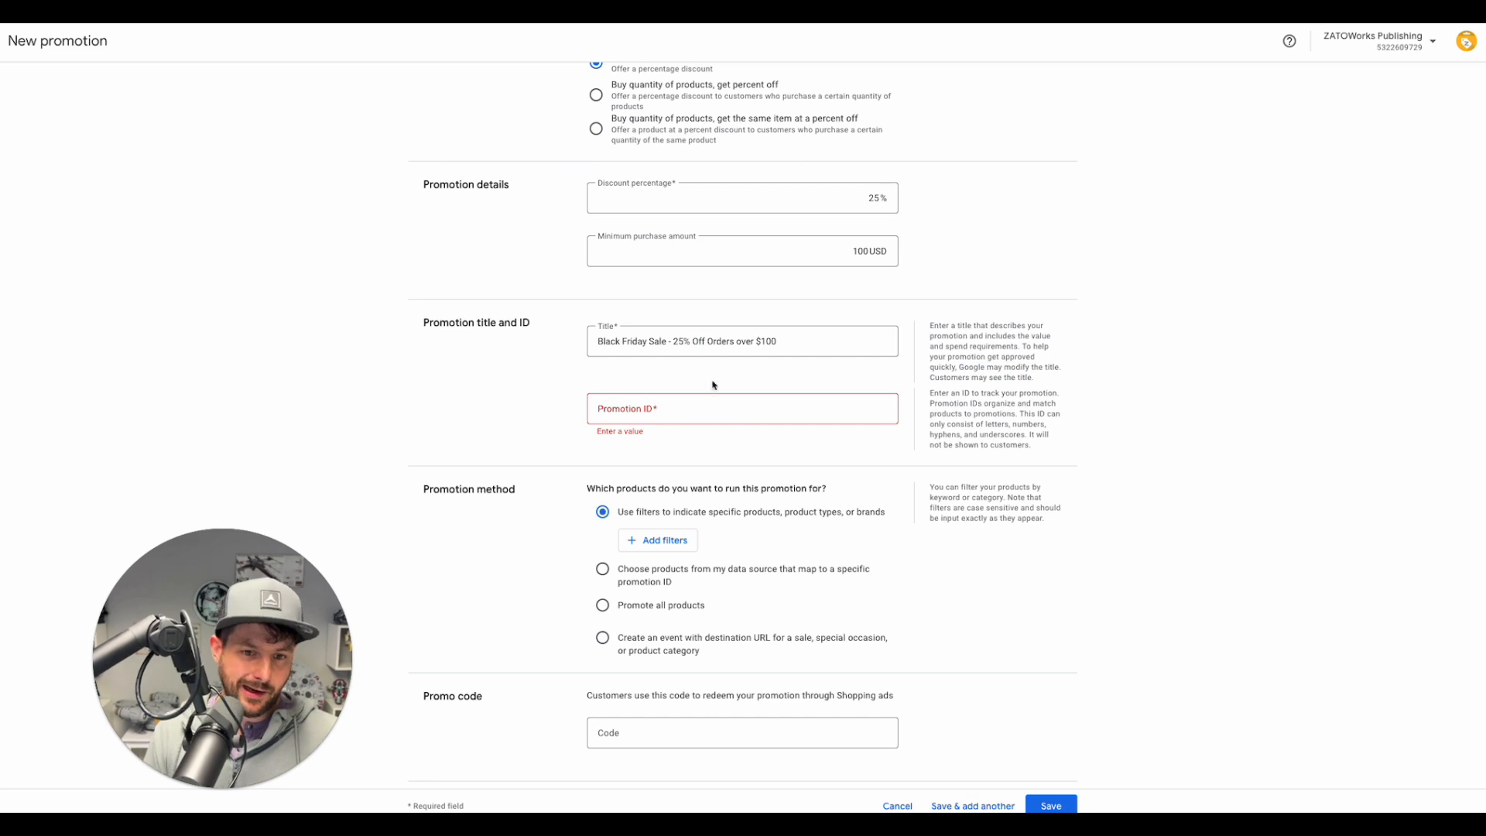
pyautogui.tripleClick(726, 340)
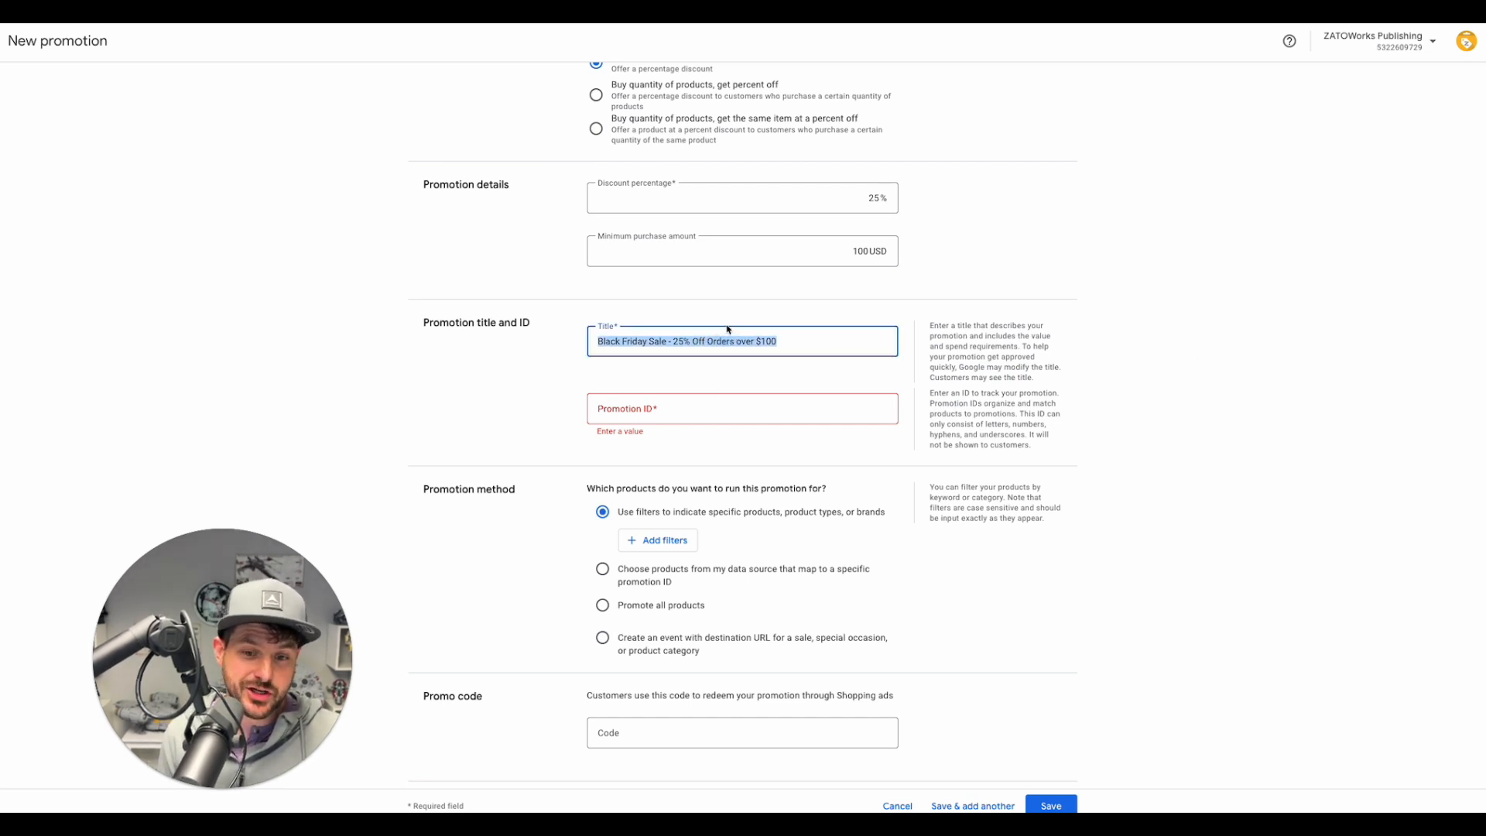
# Step: Set the promotion ID to BFCM2024
pyautogui.click(710, 407)
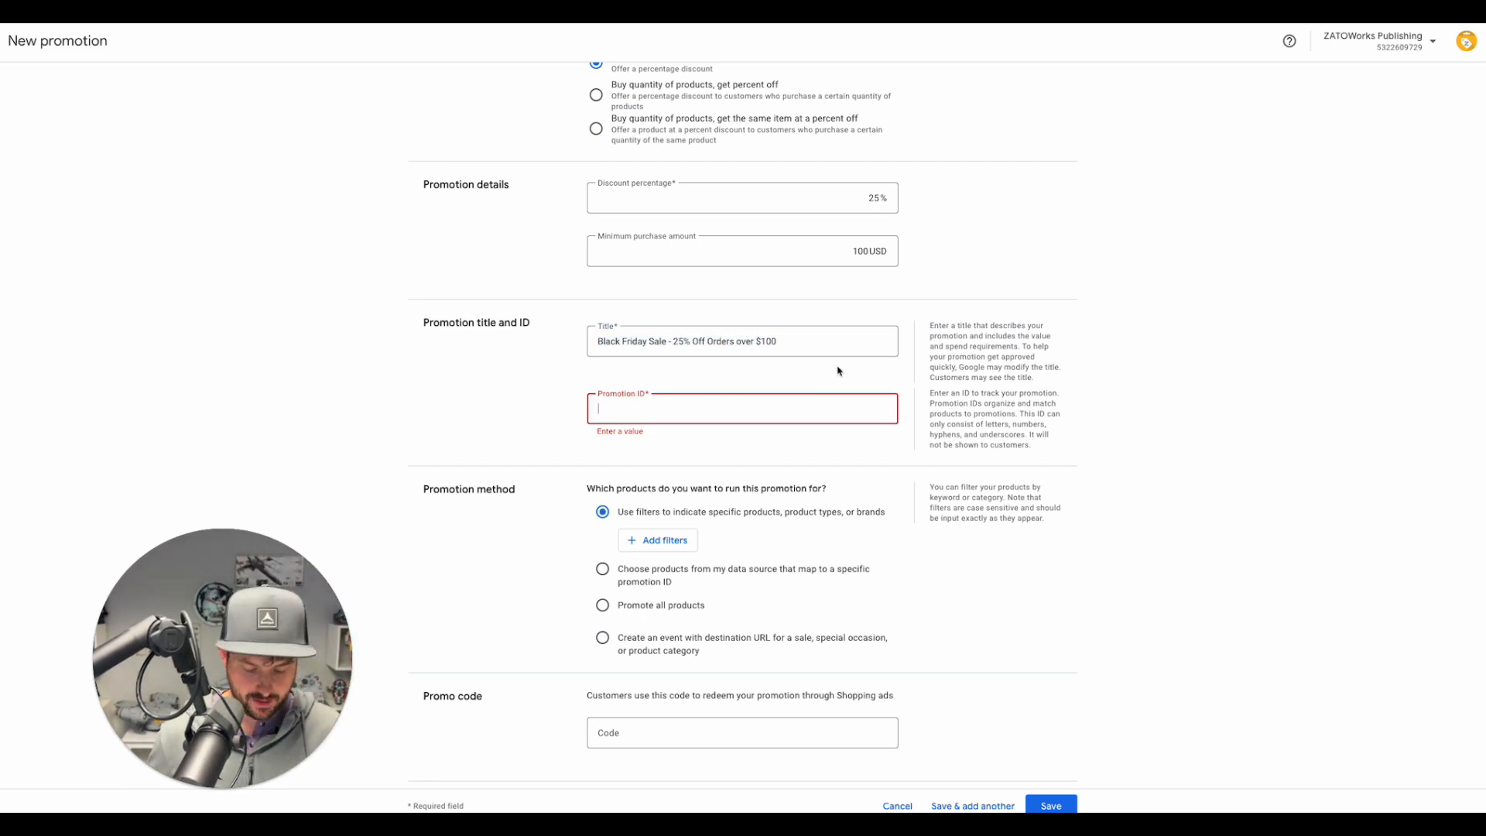
pyautogui.write('black')
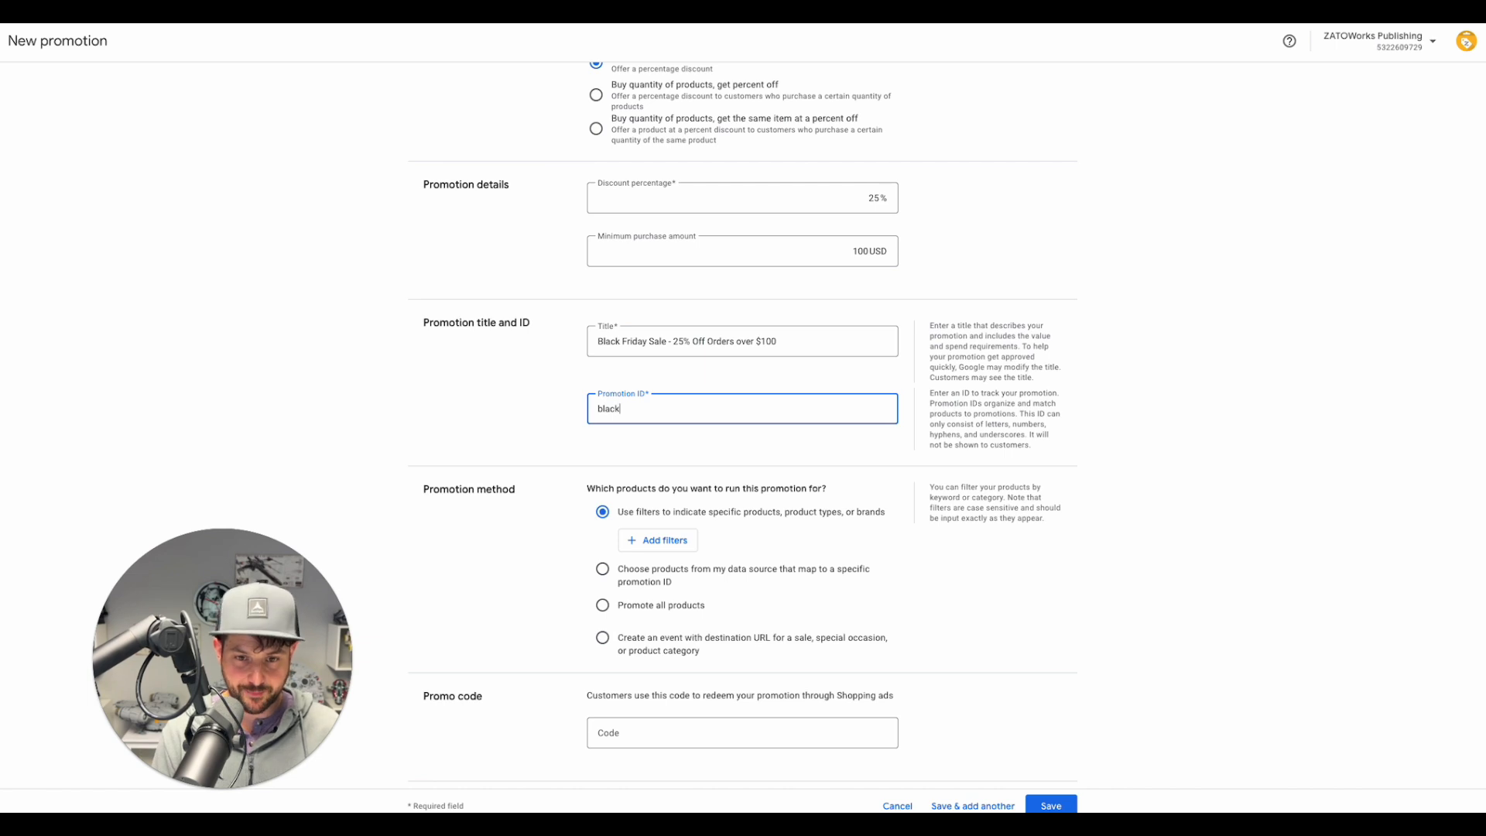
pyautogui.press('BackSpace')
pyautogui.press('BackSpace')
pyautogui.press('BackSpace')
pyautogui.press('BackSpace')
pyautogui.press('BackSpace')
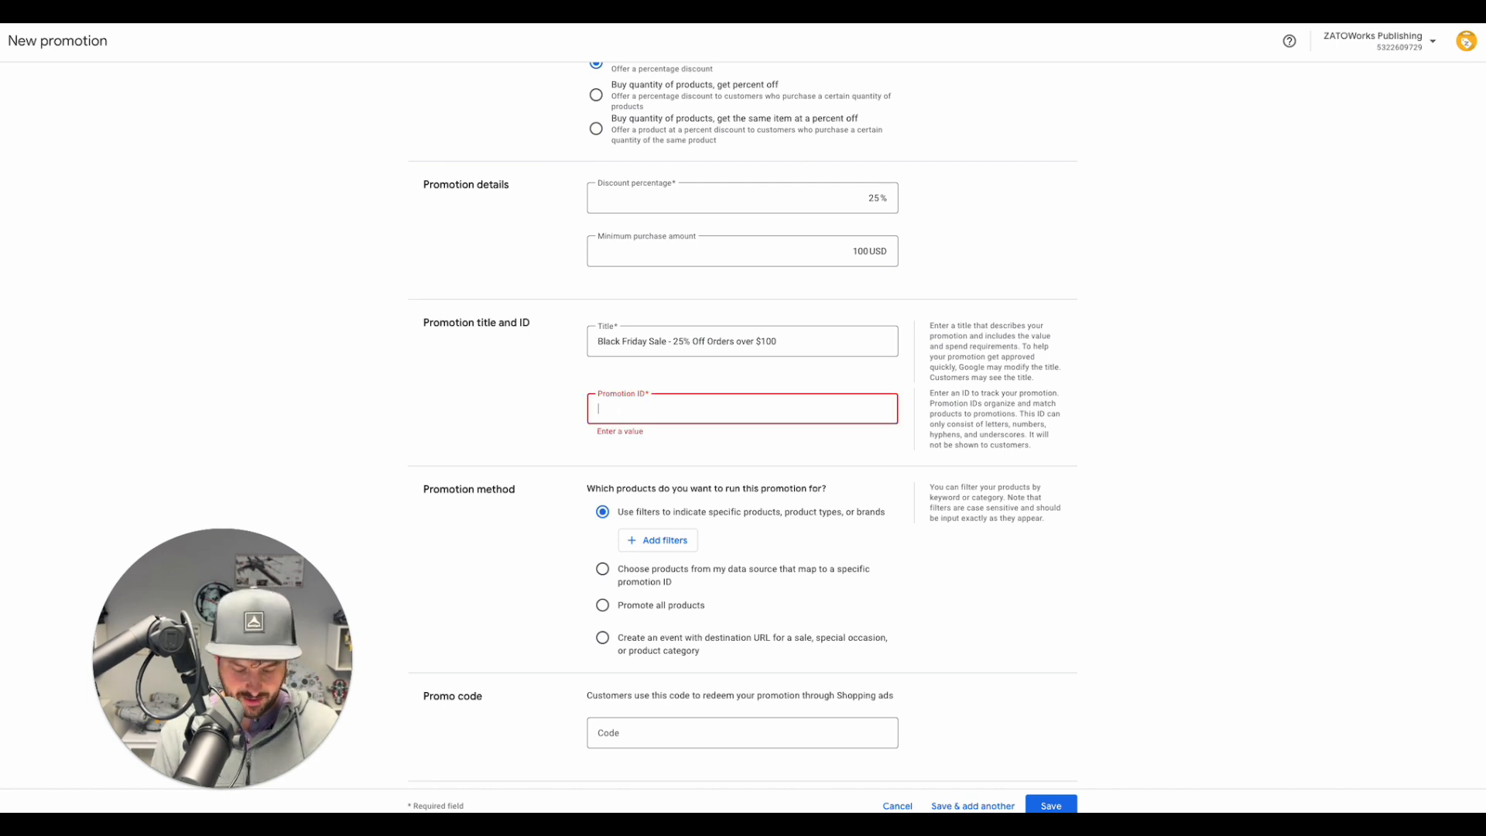
pyautogui.write('BFCM2024')
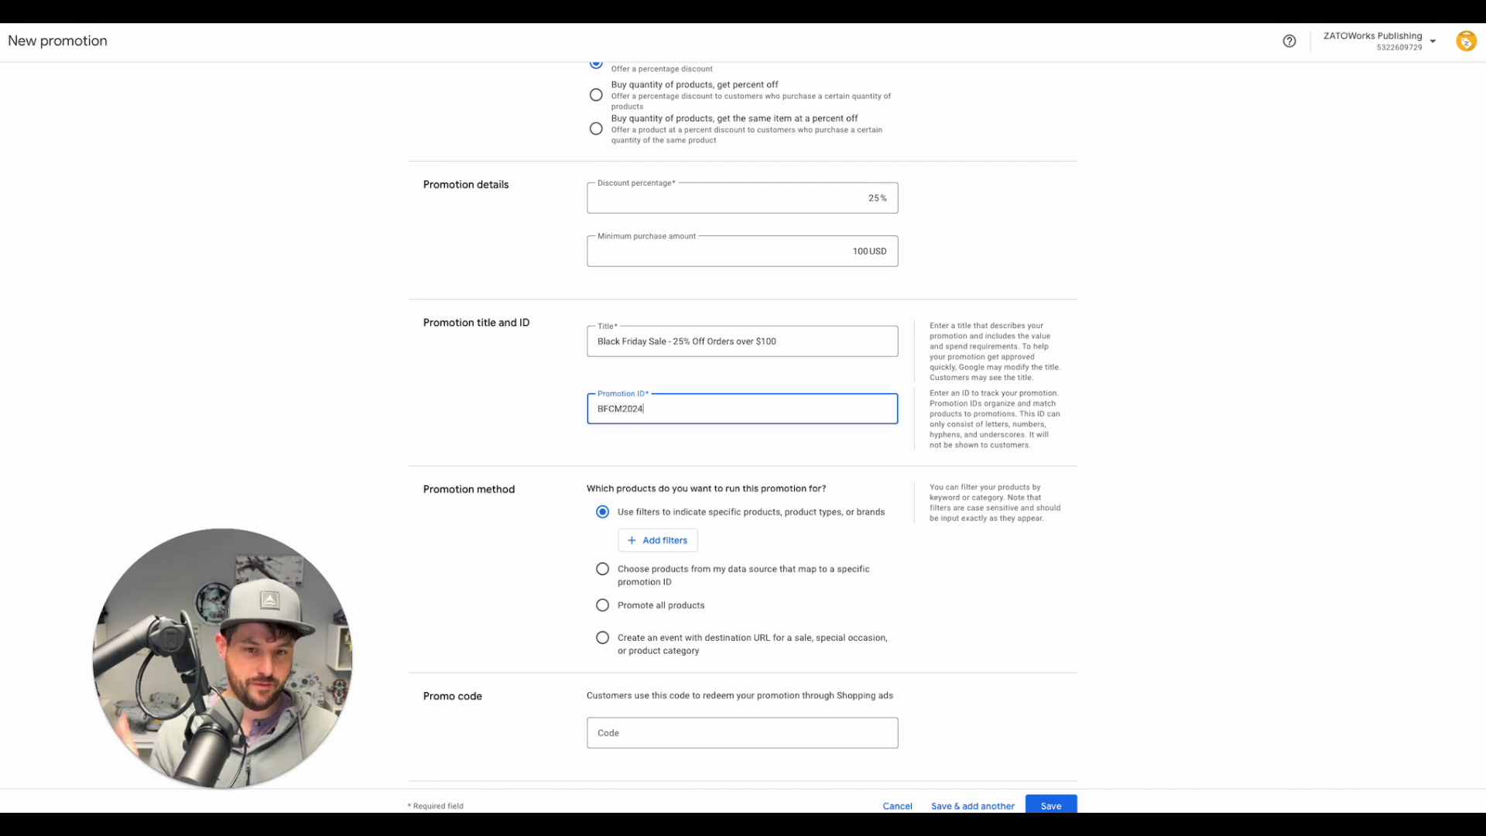
pyautogui.click(487, 401)
# Step: Try the Promote all products option as the promotion method
pyautogui.scroll(-2, 644, 403)
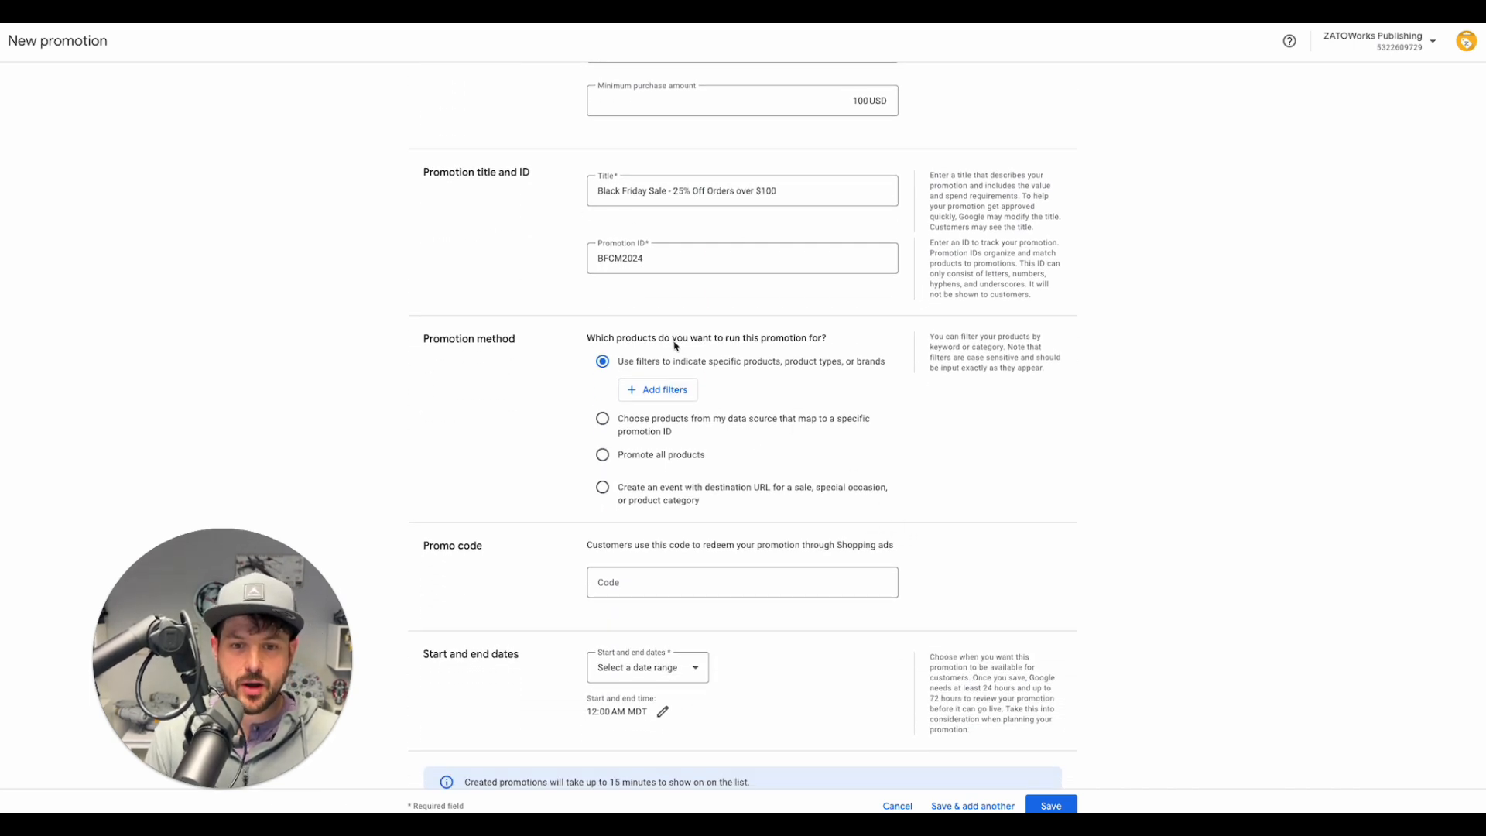
pyautogui.scroll(-1, 642, 346)
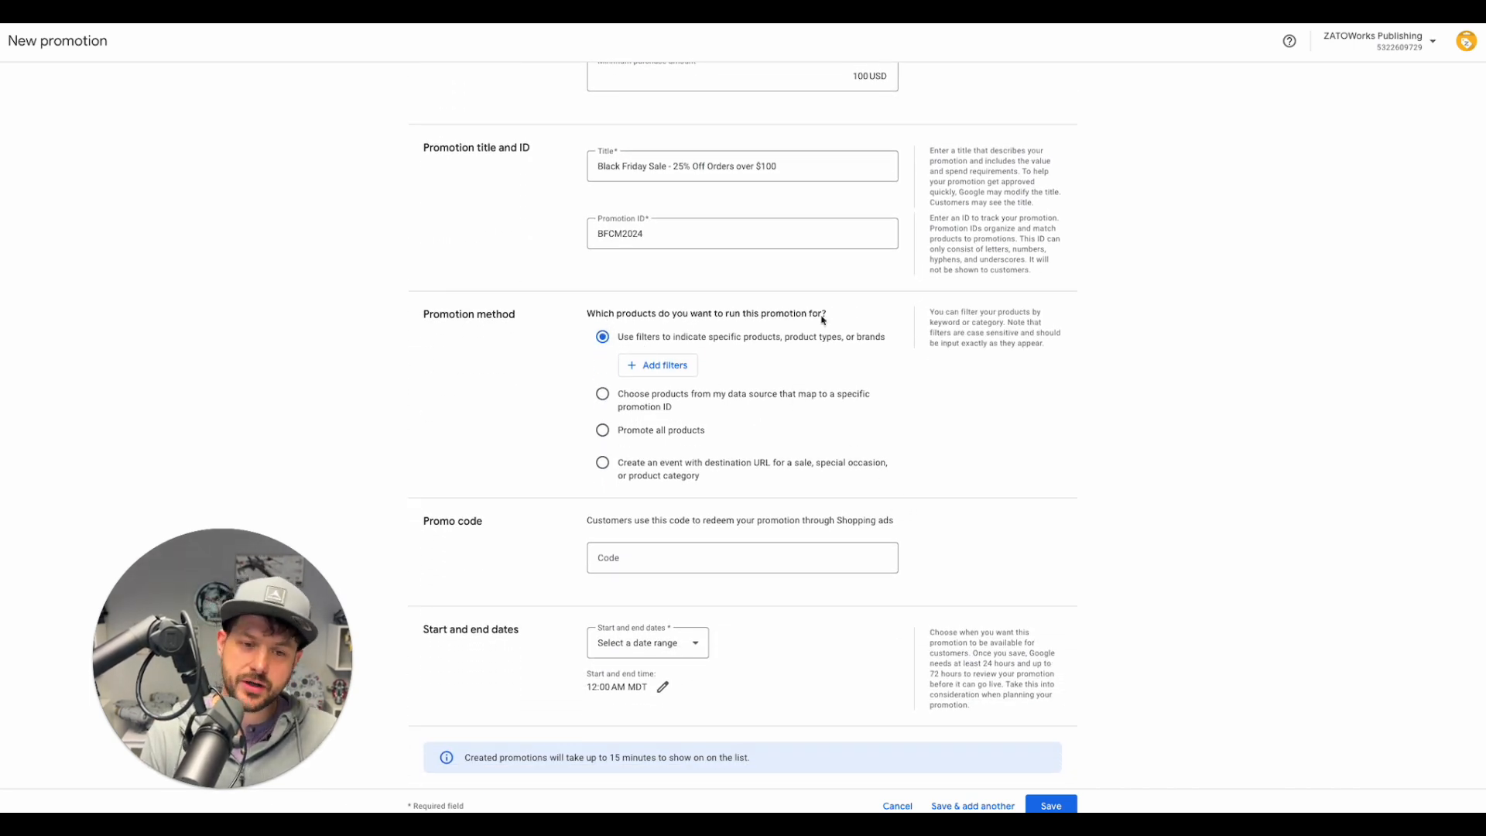
pyautogui.click(650, 437)
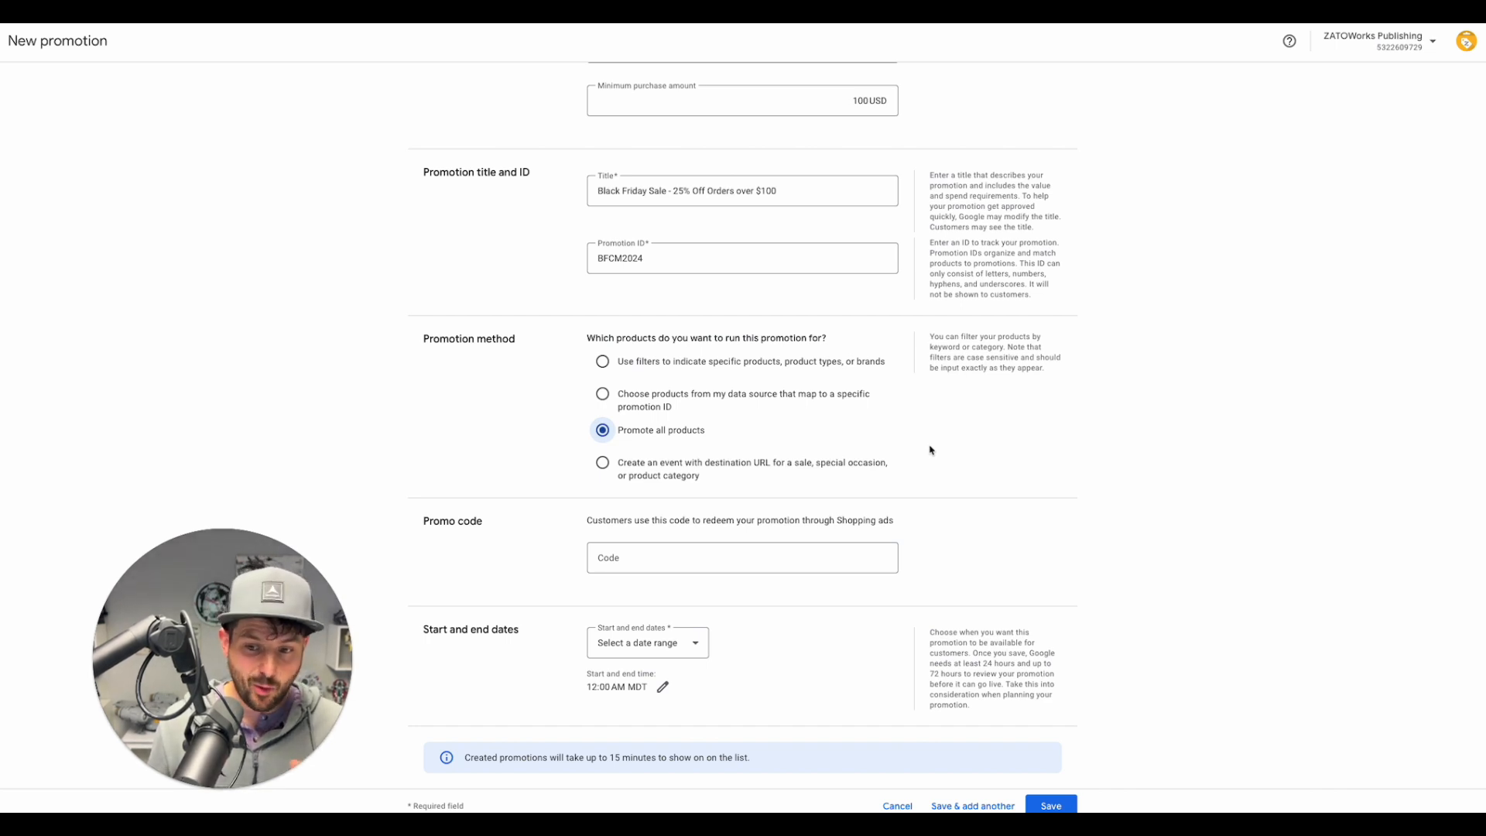
pyautogui.scroll(2, 931, 449)
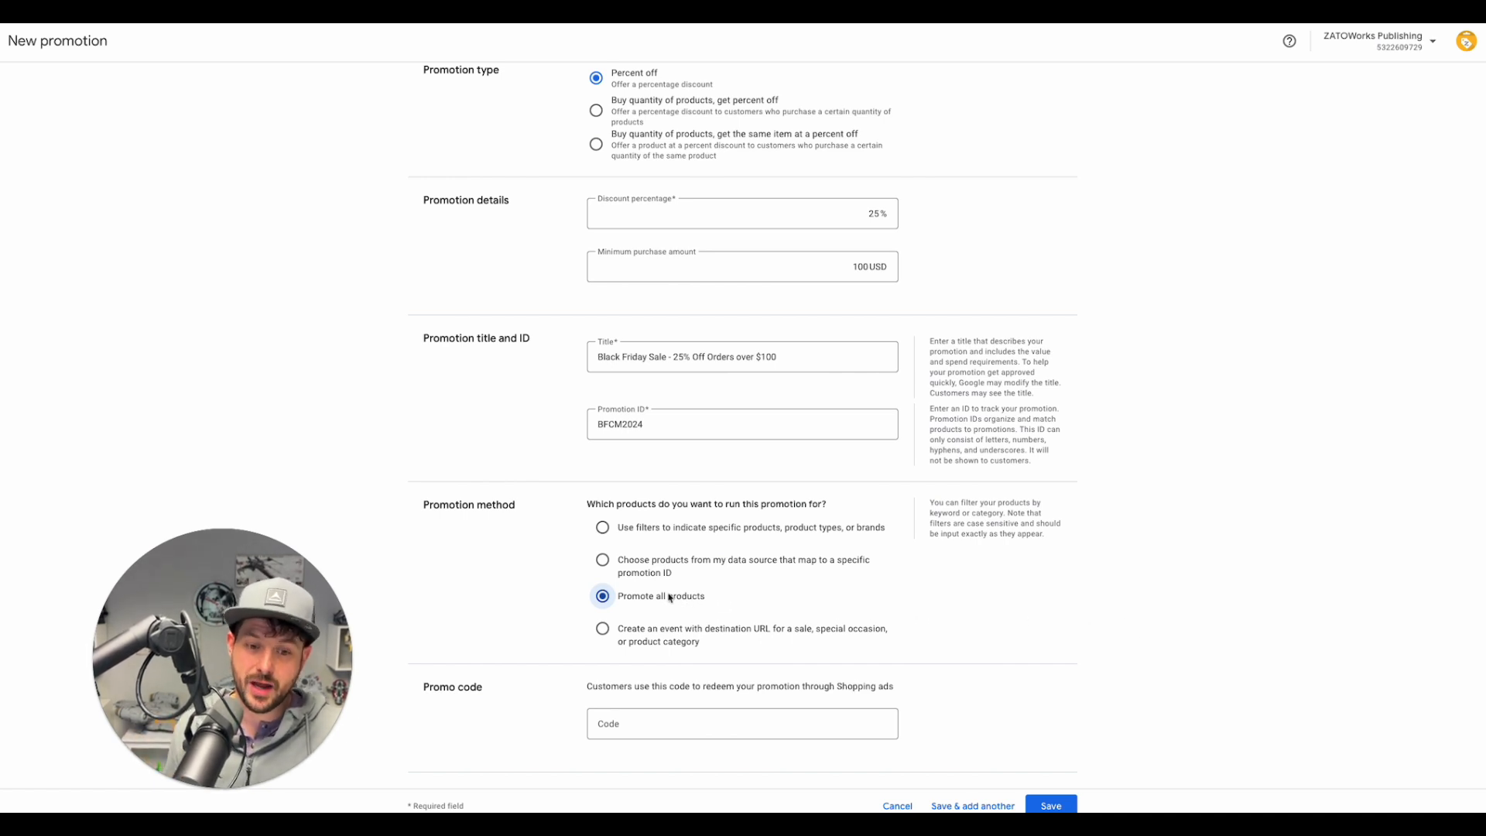
pyautogui.scroll(-1, 664, 600)
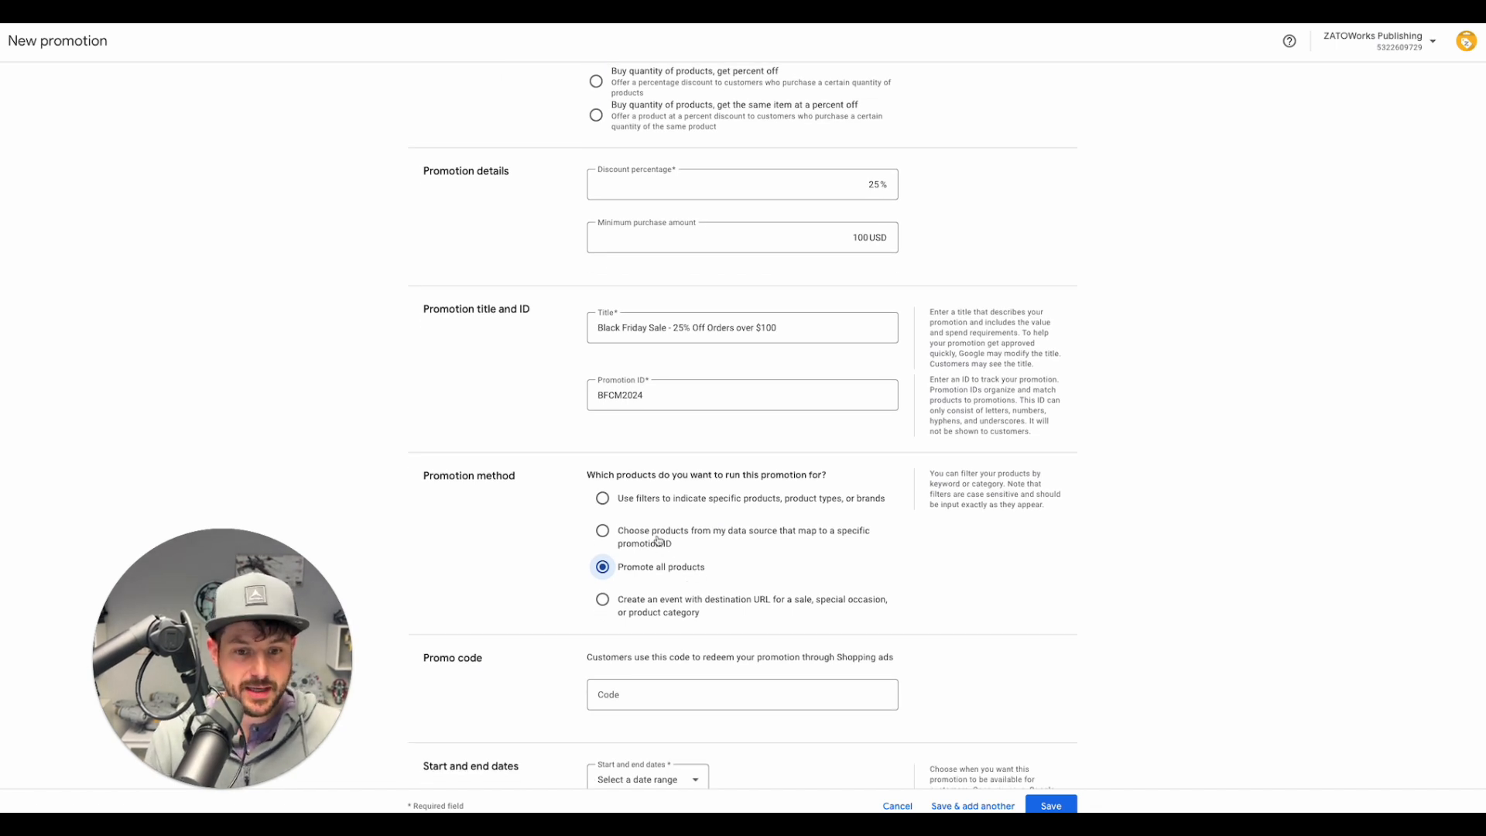
# Step: Try a product filter where Brand is any of Nike as the promotion method, and cancel the filter
pyautogui.click(726, 503)
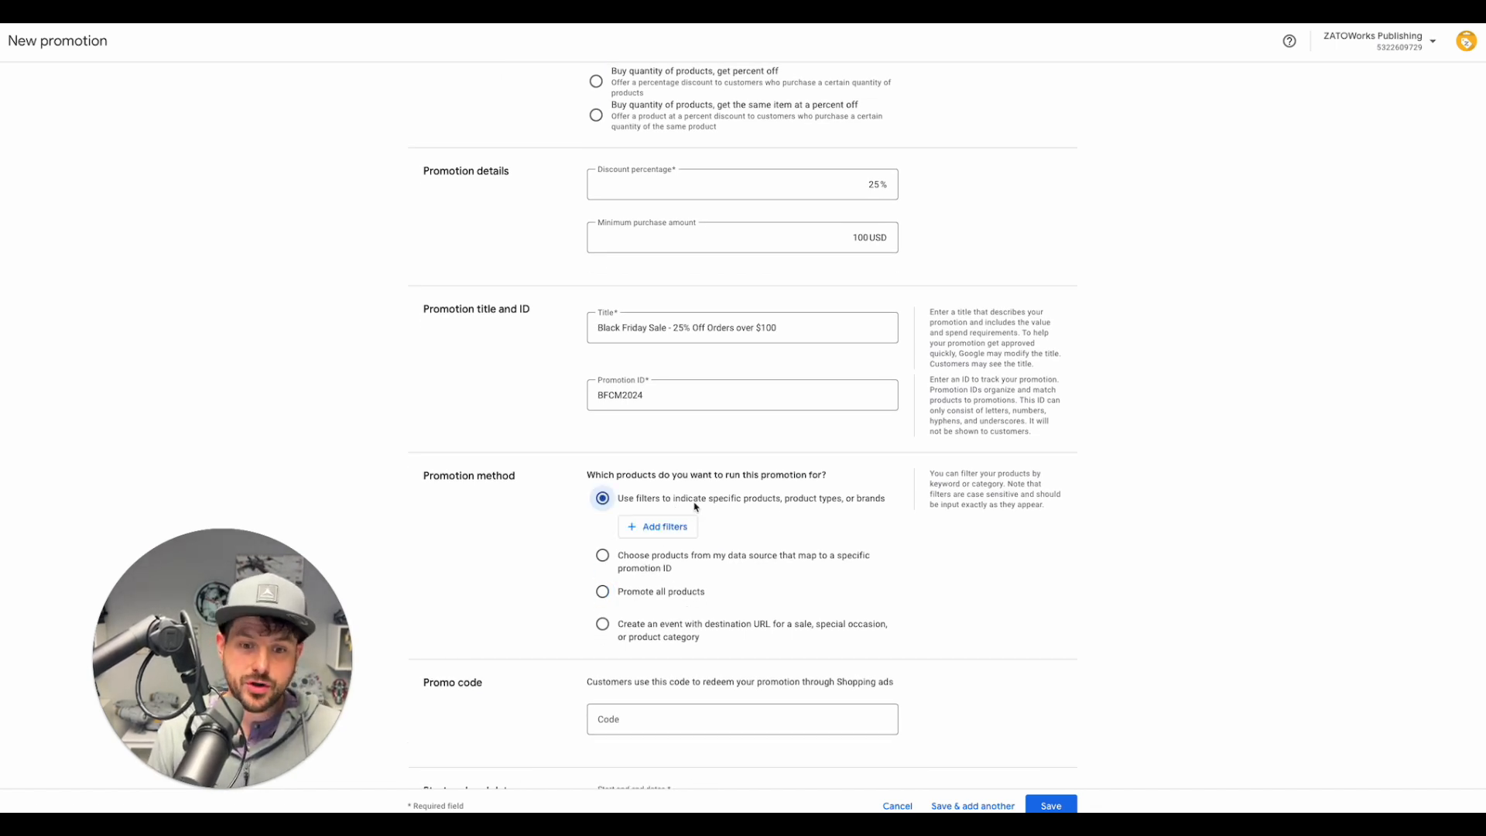
pyautogui.scroll(-3, 696, 511)
pyautogui.click(656, 394)
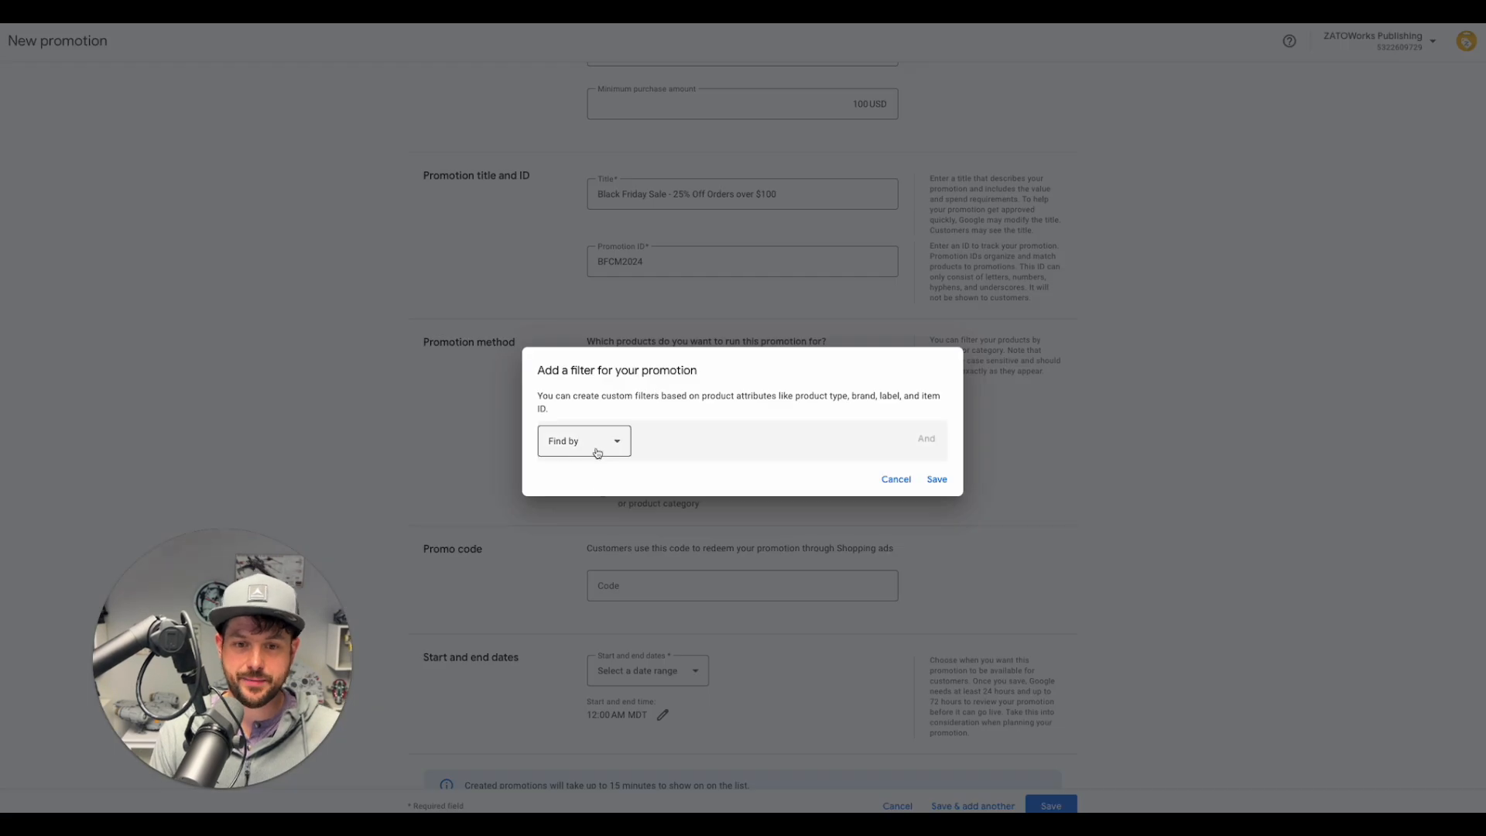
pyautogui.click(599, 451)
pyautogui.click(582, 516)
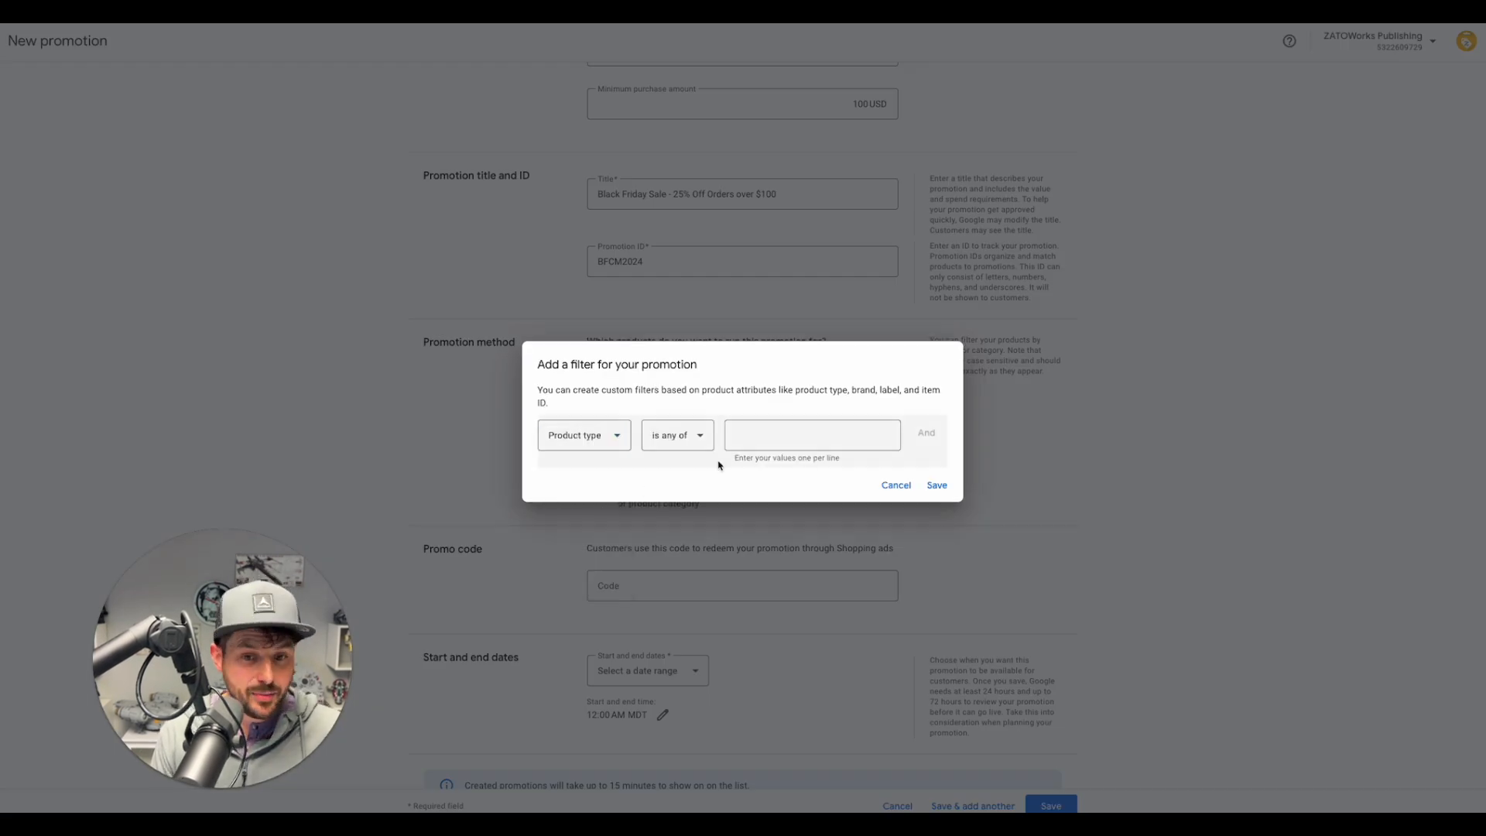
pyautogui.click(621, 435)
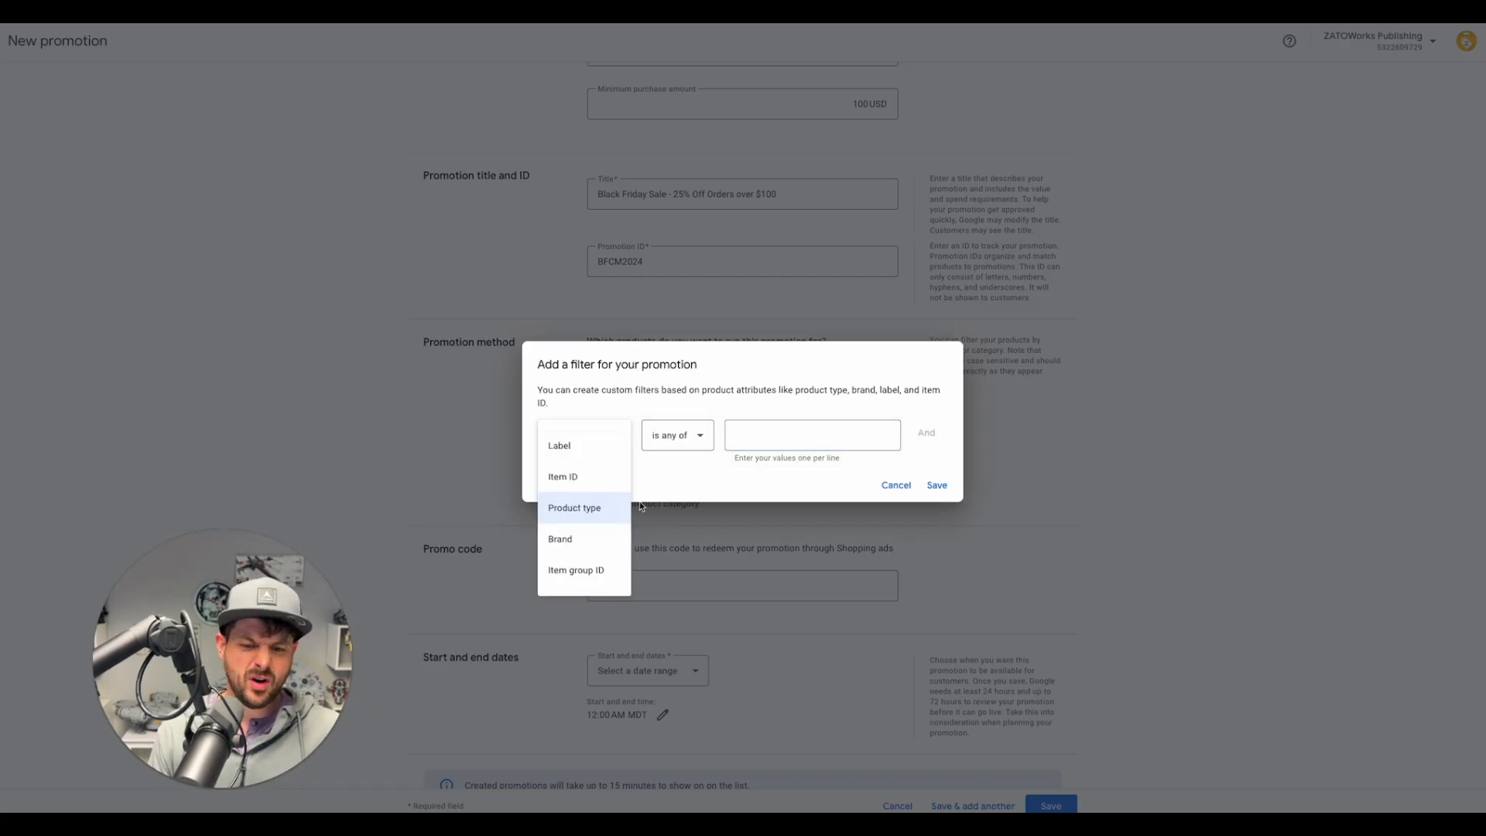
pyautogui.click(581, 539)
pyautogui.click(763, 435)
pyautogui.write('Nike')
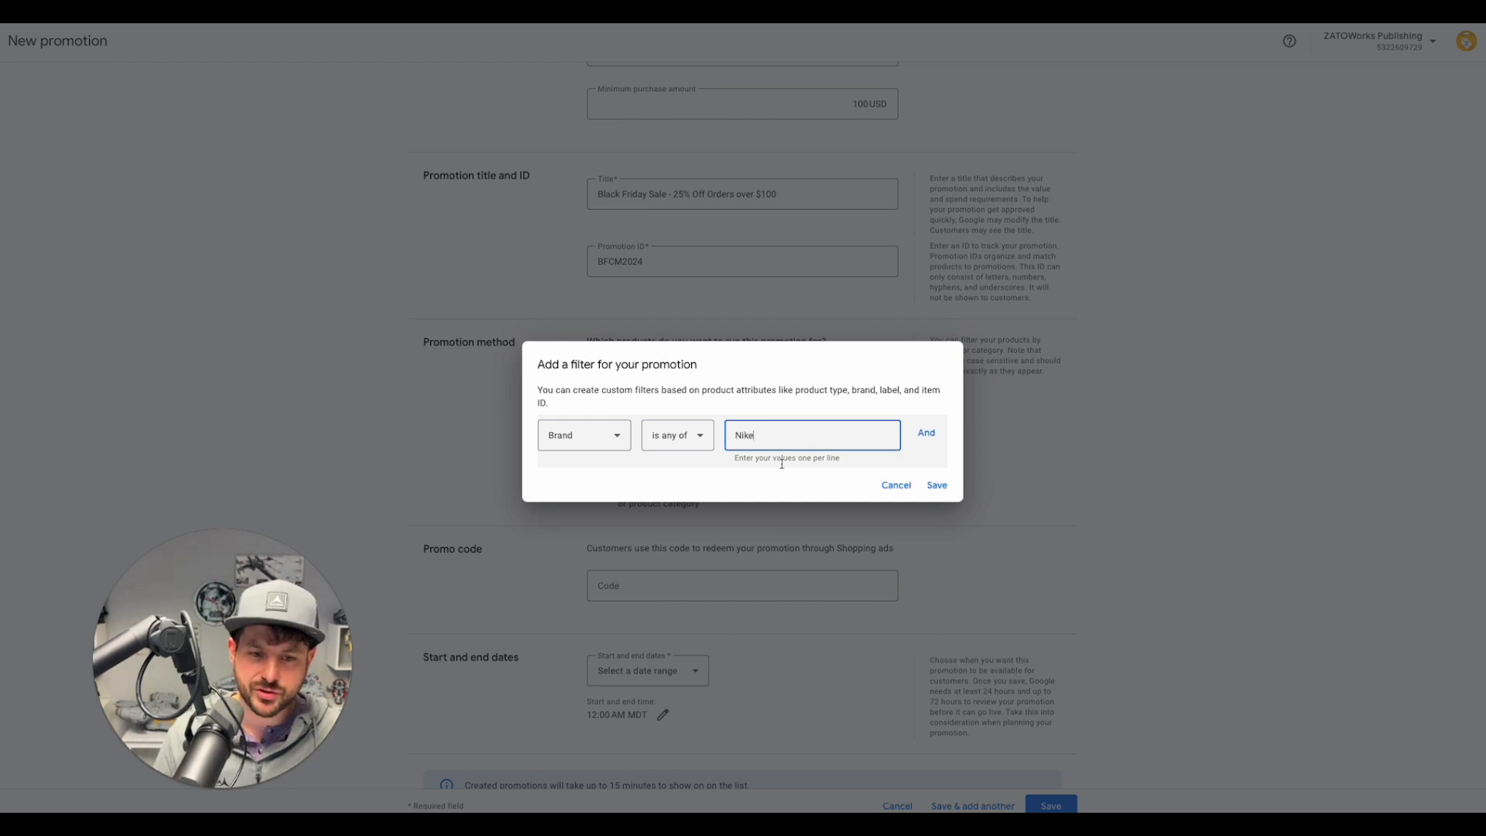
pyautogui.click(771, 481)
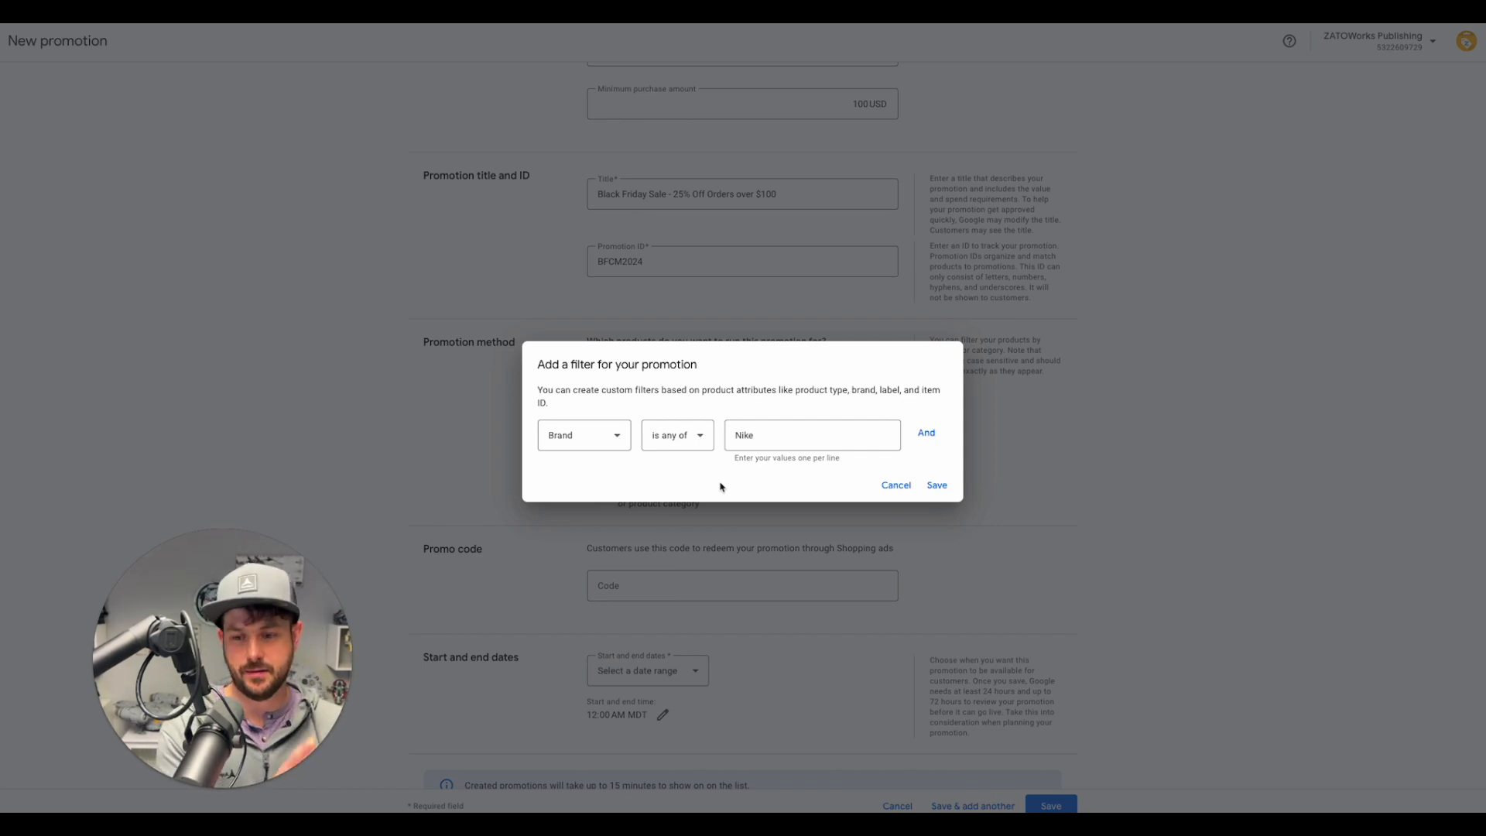
pyautogui.click(896, 484)
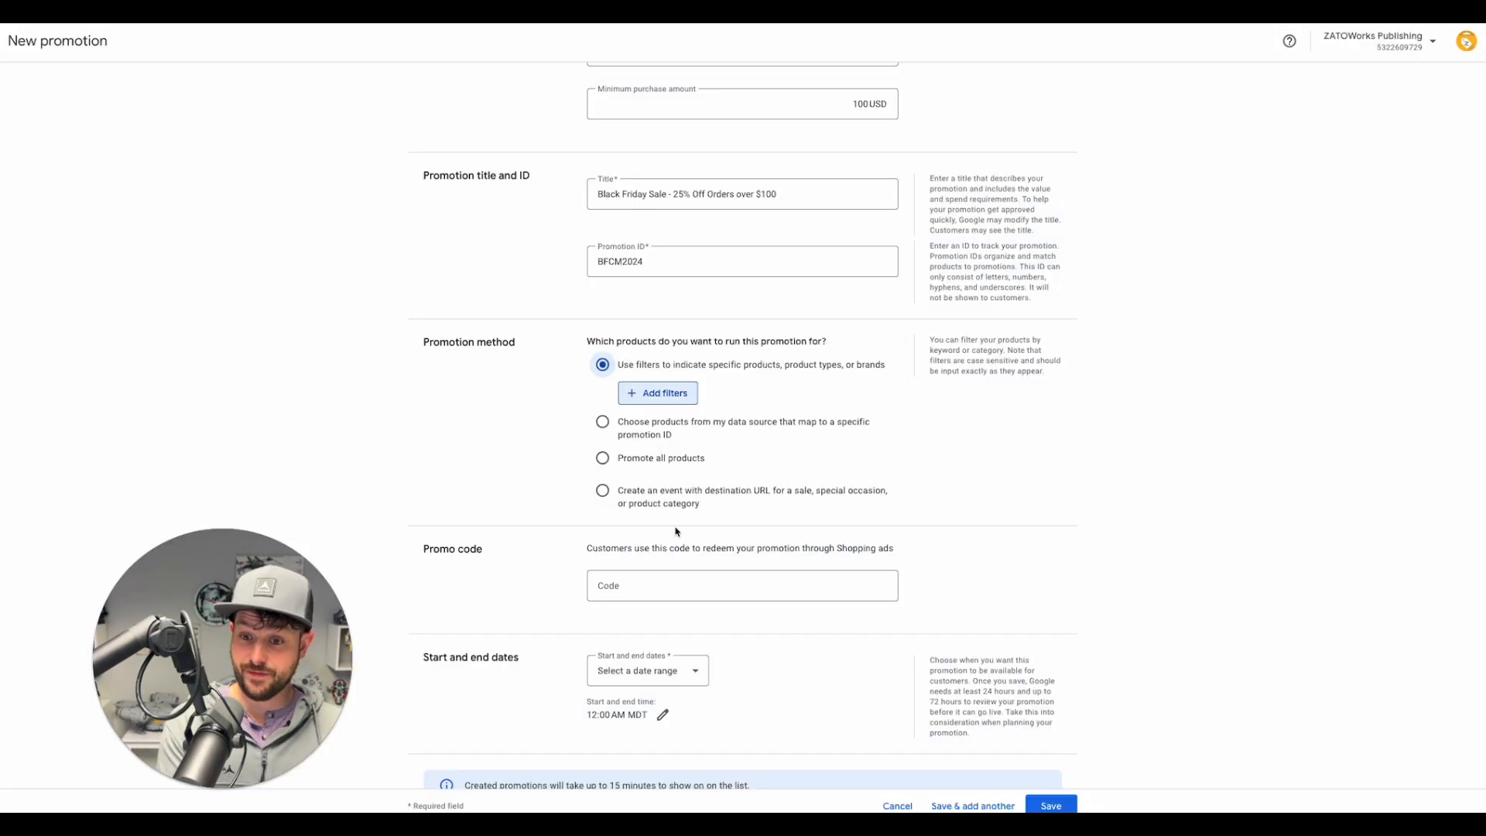
# Step: Try the promotion method that creates an event with a destination URL and read its explanatory note
pyautogui.scroll(6, 678, 531)
pyautogui.scroll(3, 681, 528)
pyautogui.scroll(-7, 676, 325)
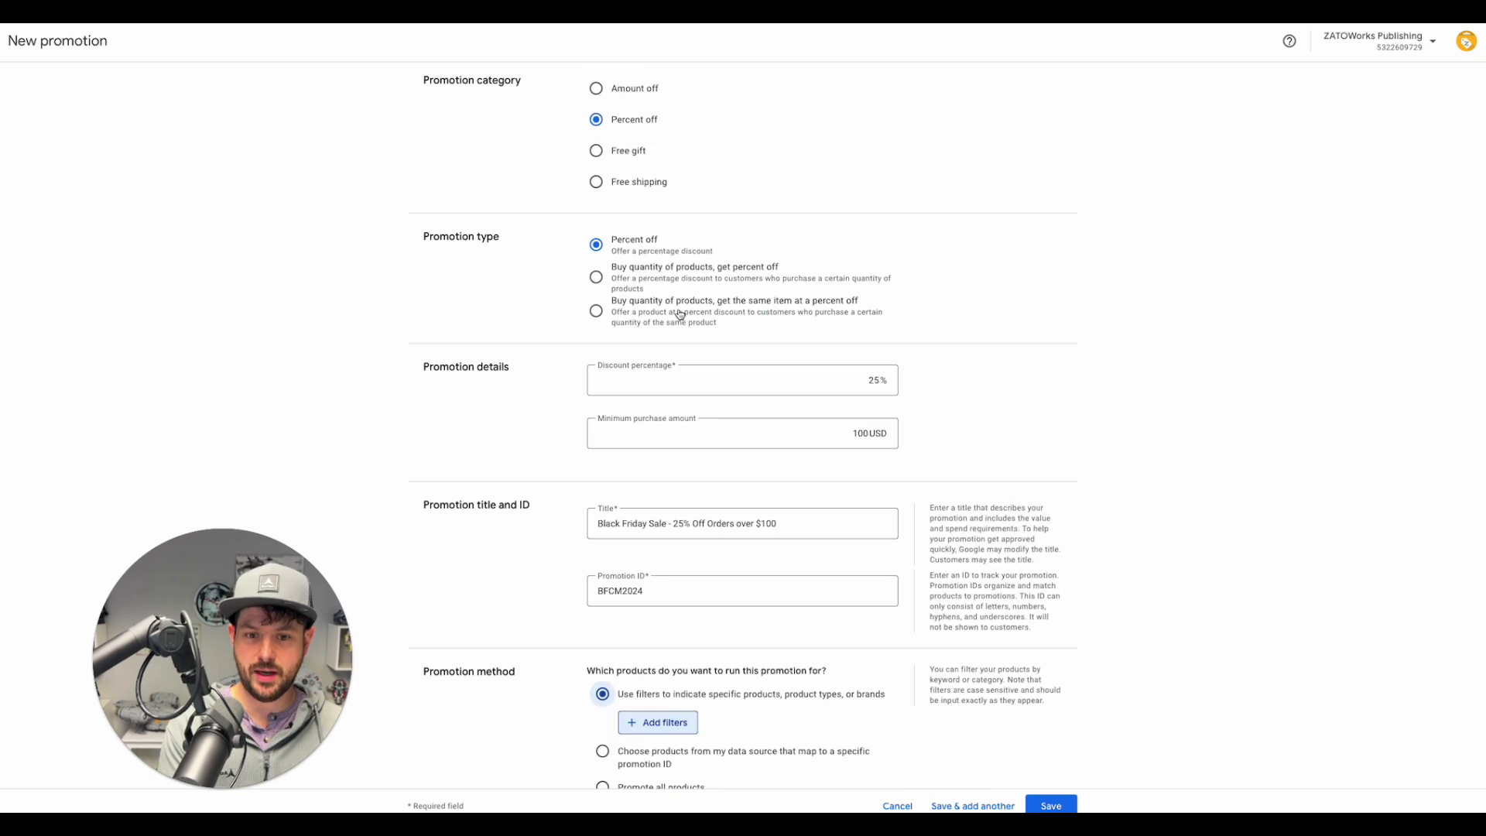
pyautogui.scroll(-1, 676, 326)
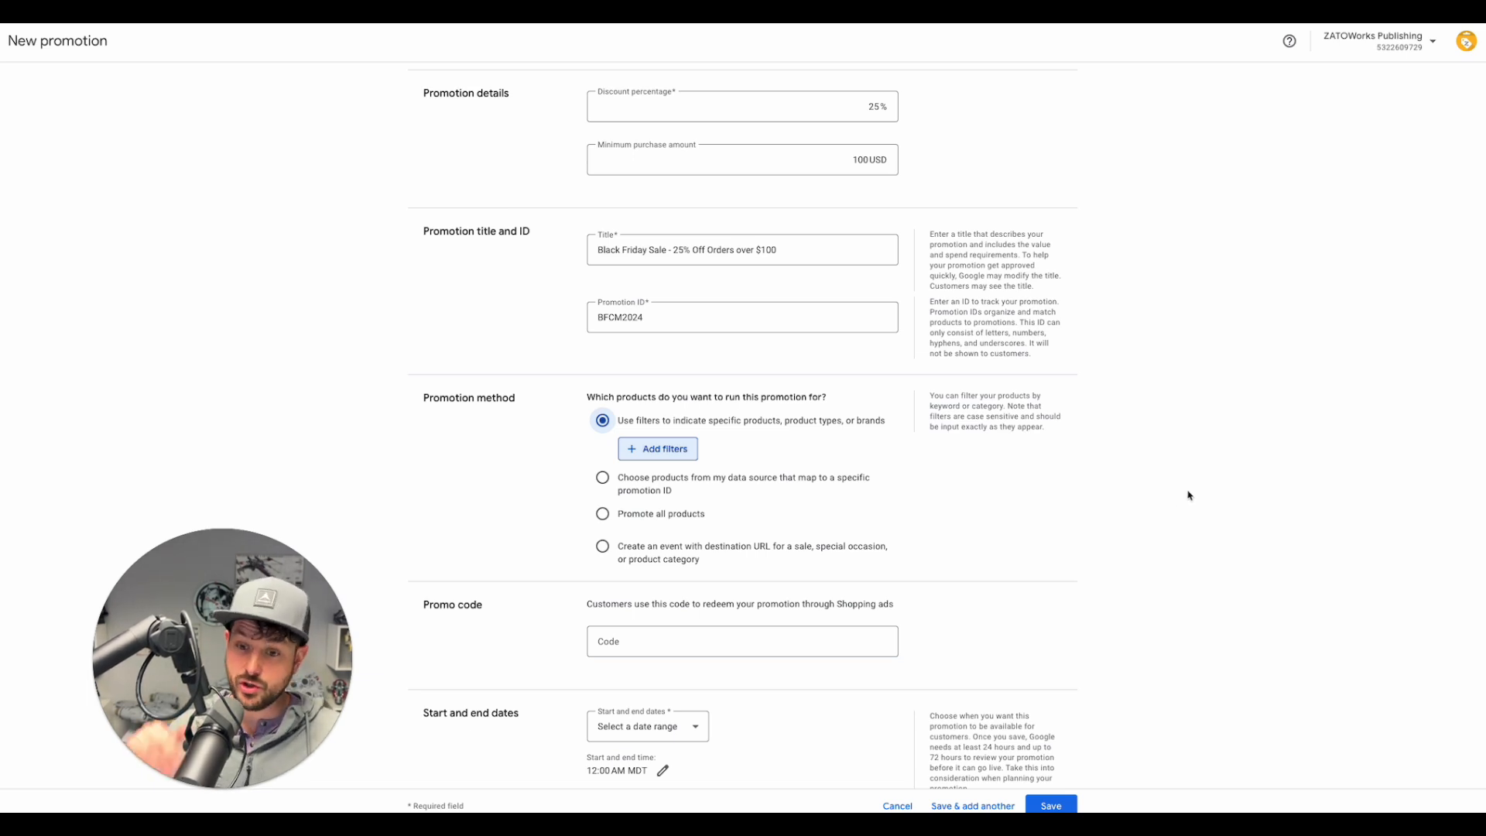
pyautogui.scroll(-1, 1189, 495)
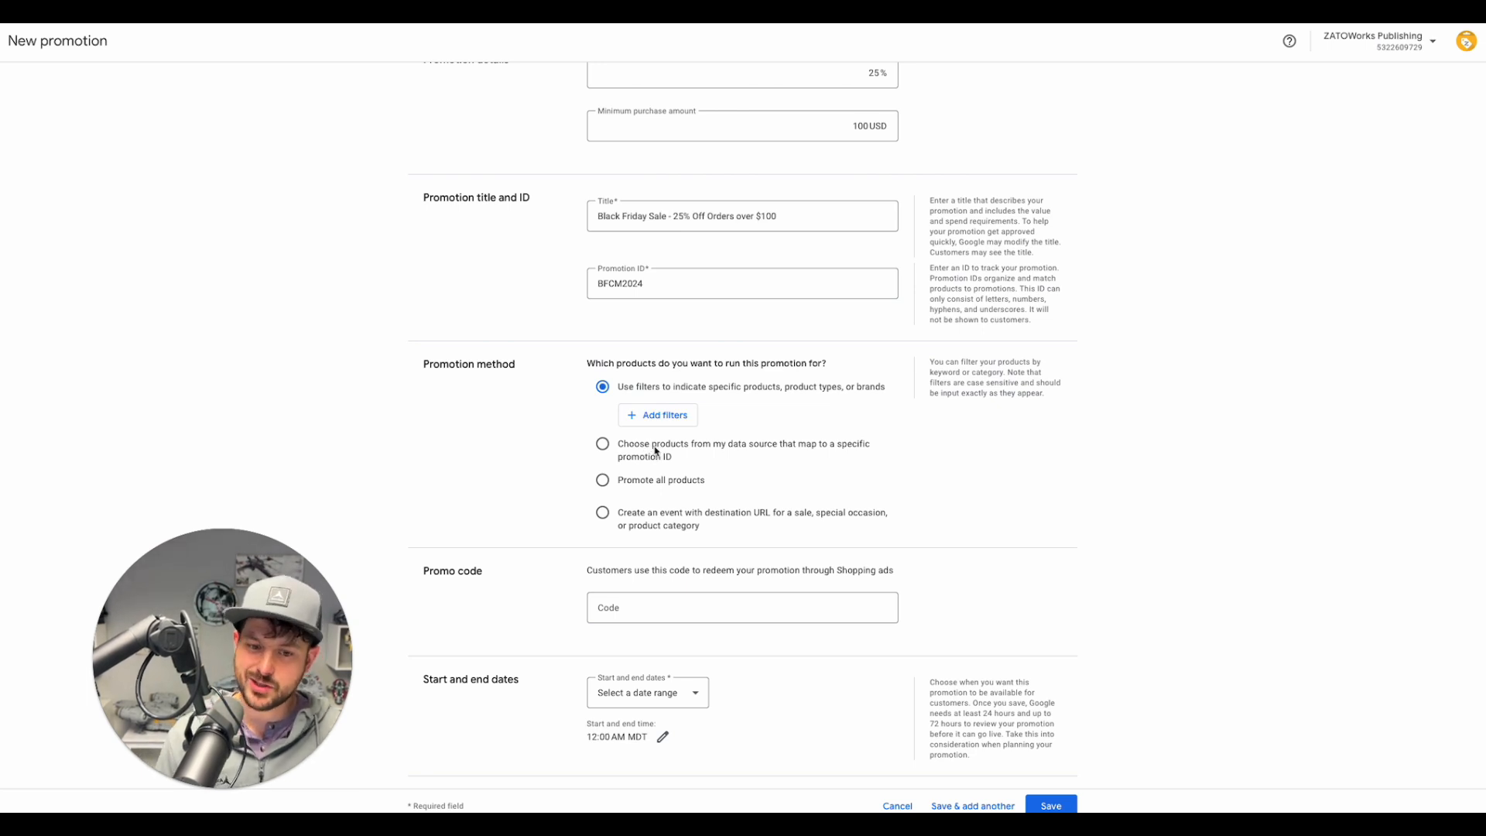
pyautogui.scroll(-1, 658, 533)
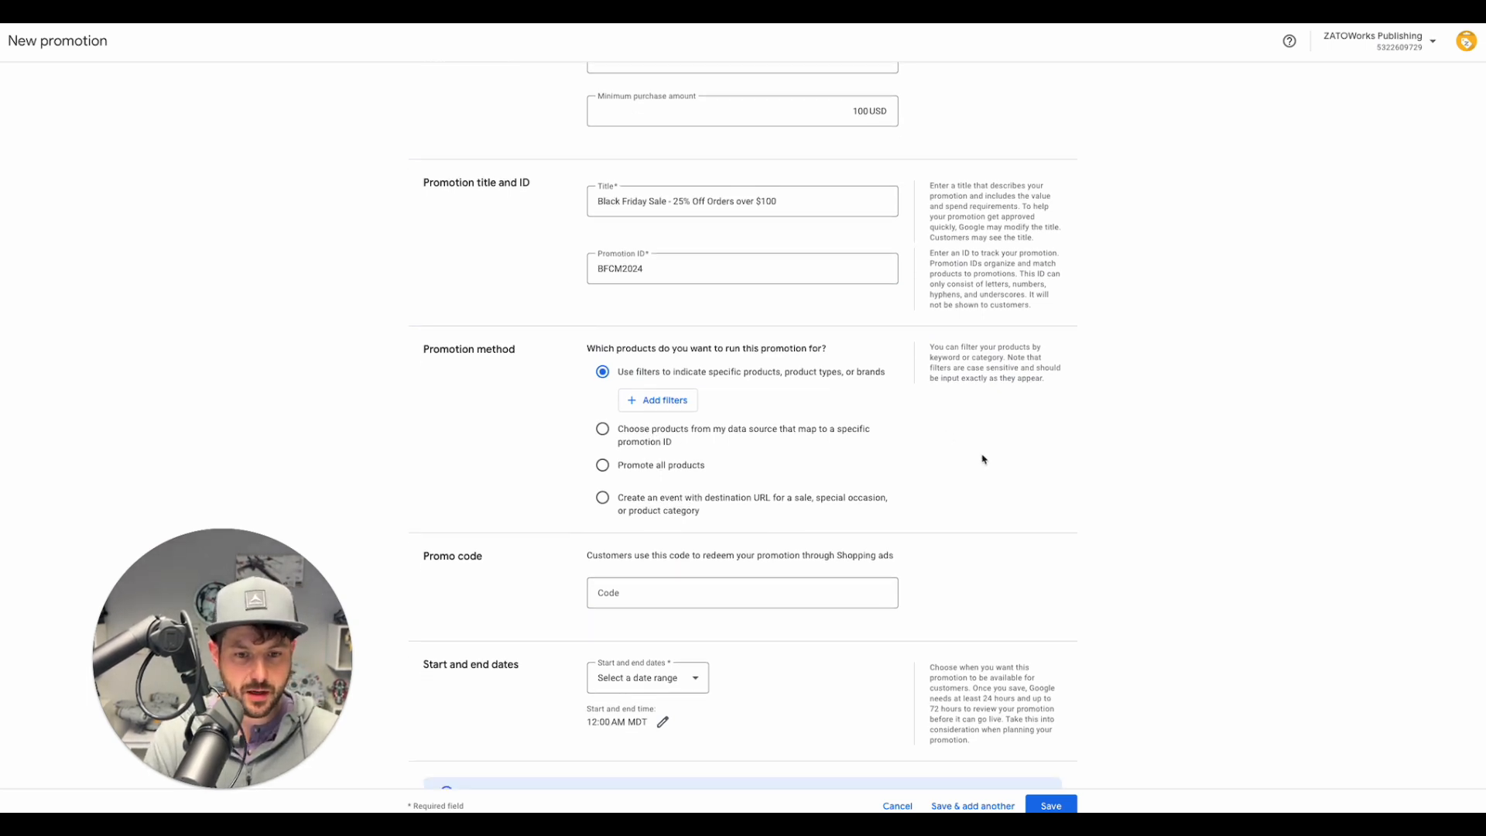
pyautogui.click(628, 474)
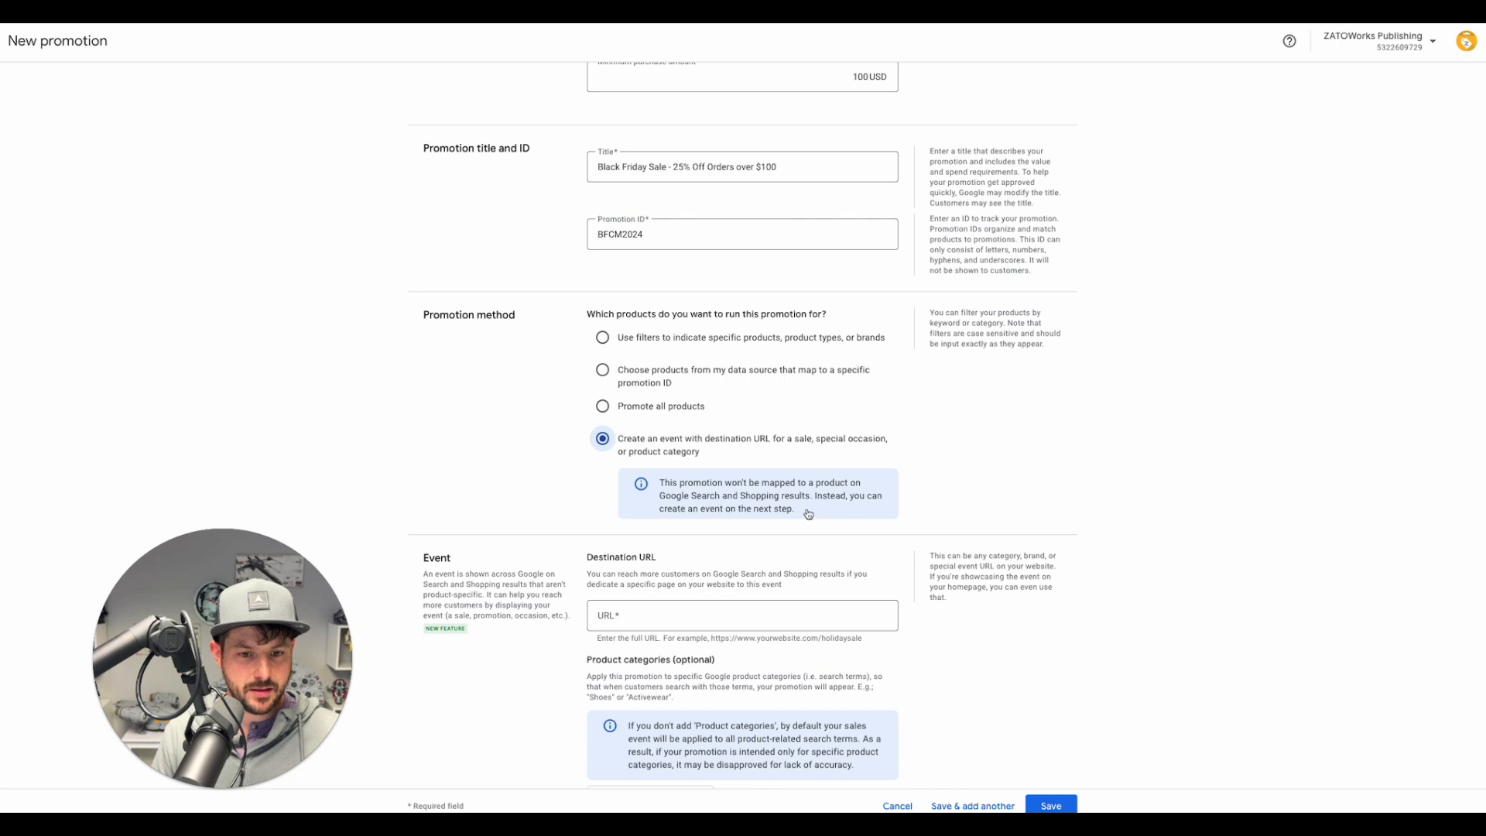
pyautogui.moveTo(807, 513); pyautogui.dragTo(647, 490)
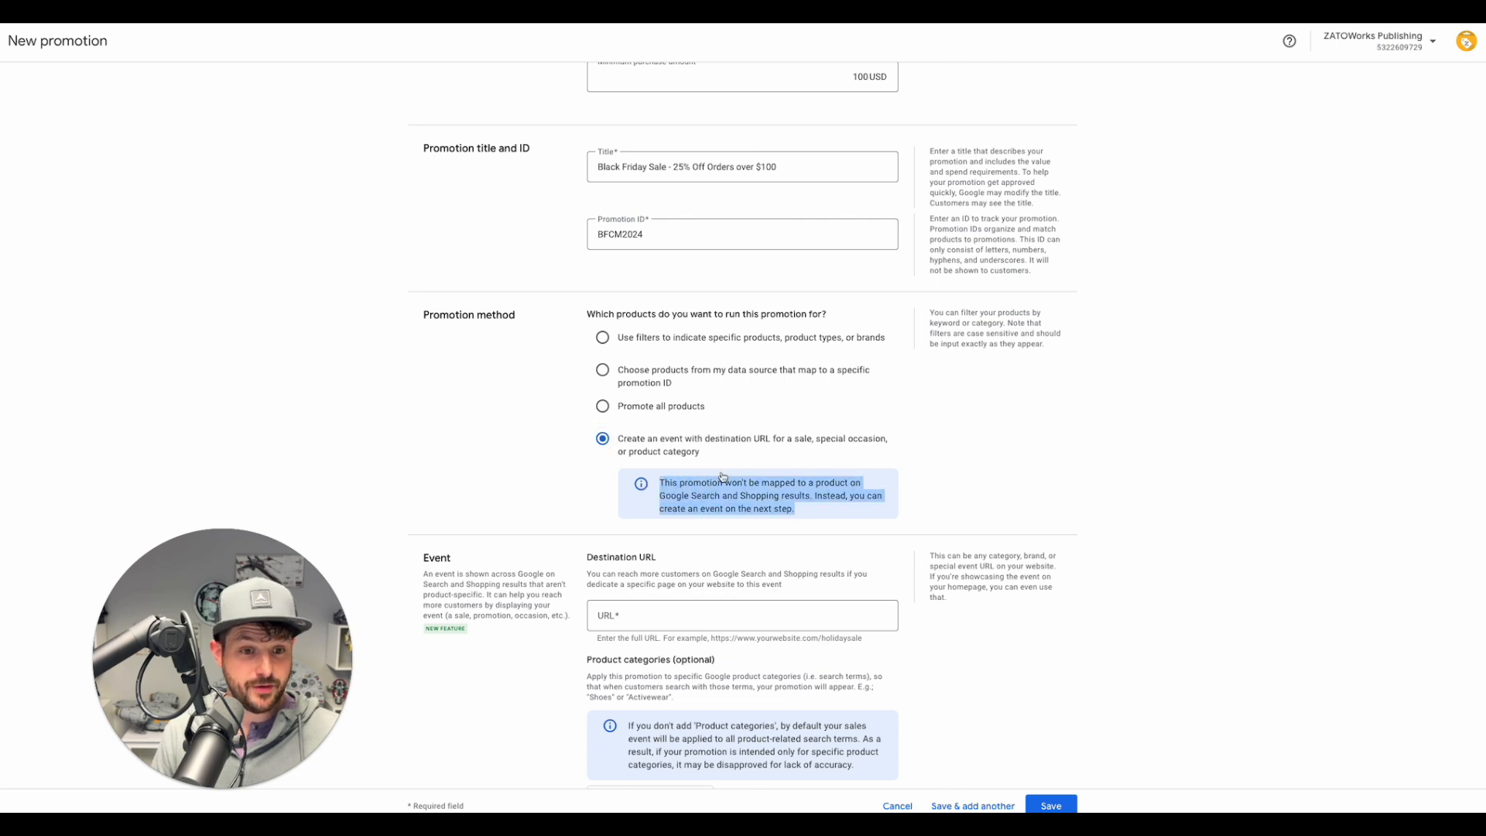
pyautogui.click(686, 478)
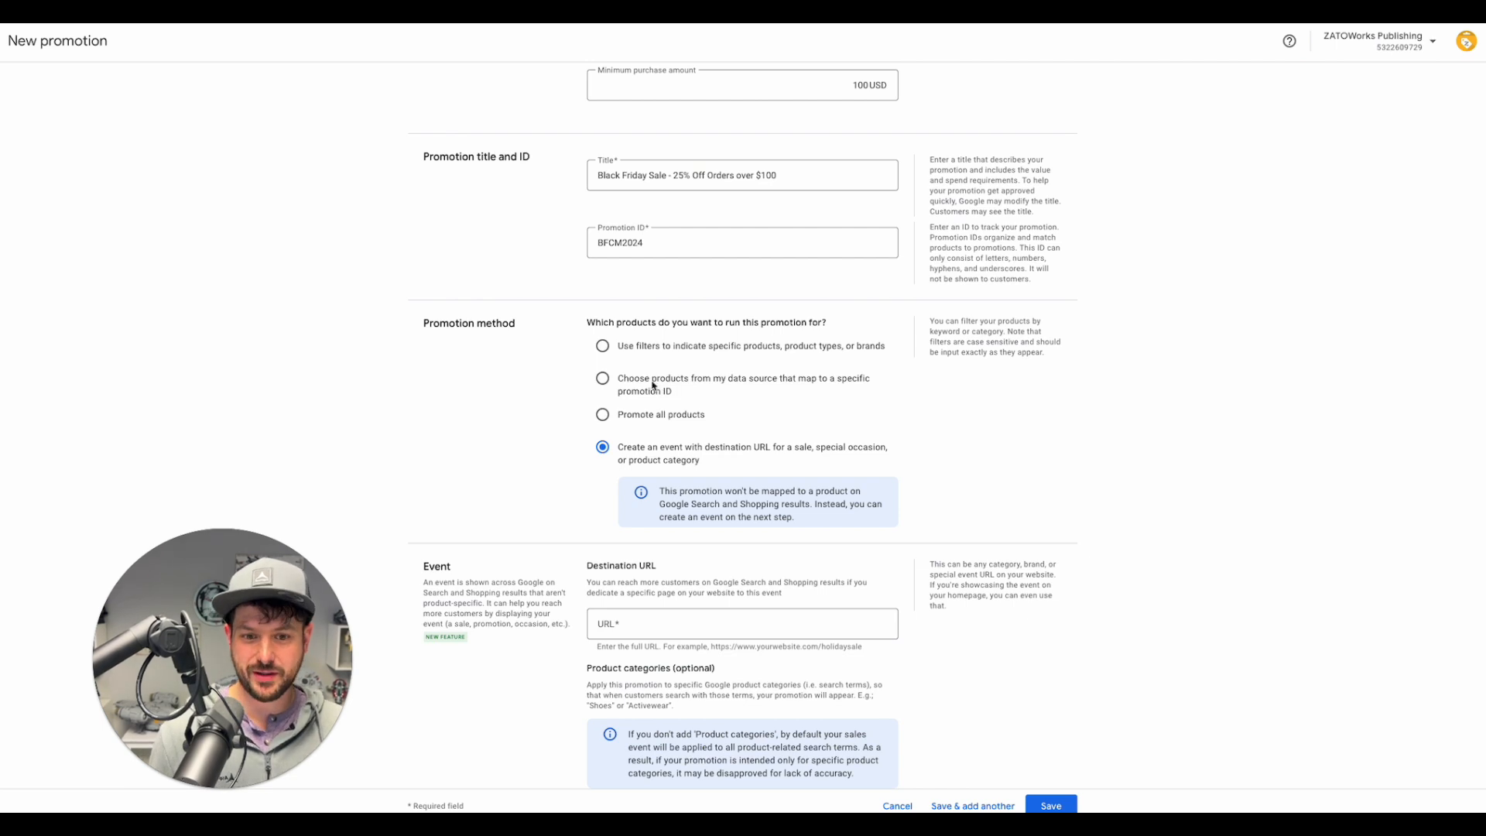
# Step: Set the promotion method to choose products from the data source that map to a specific promotion ID
pyautogui.click(642, 384)
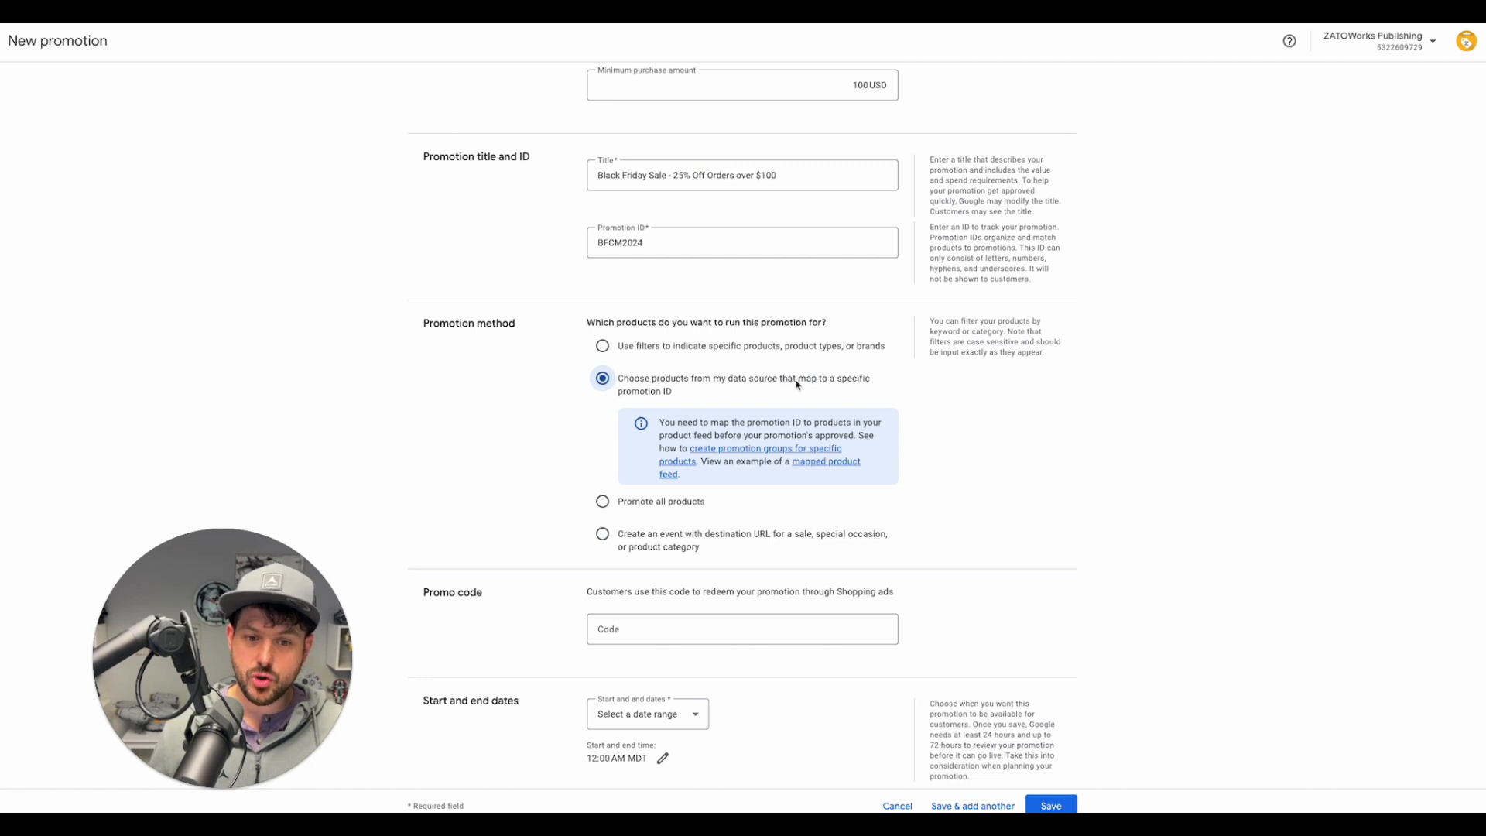
pyautogui.doubleClick(629, 243)
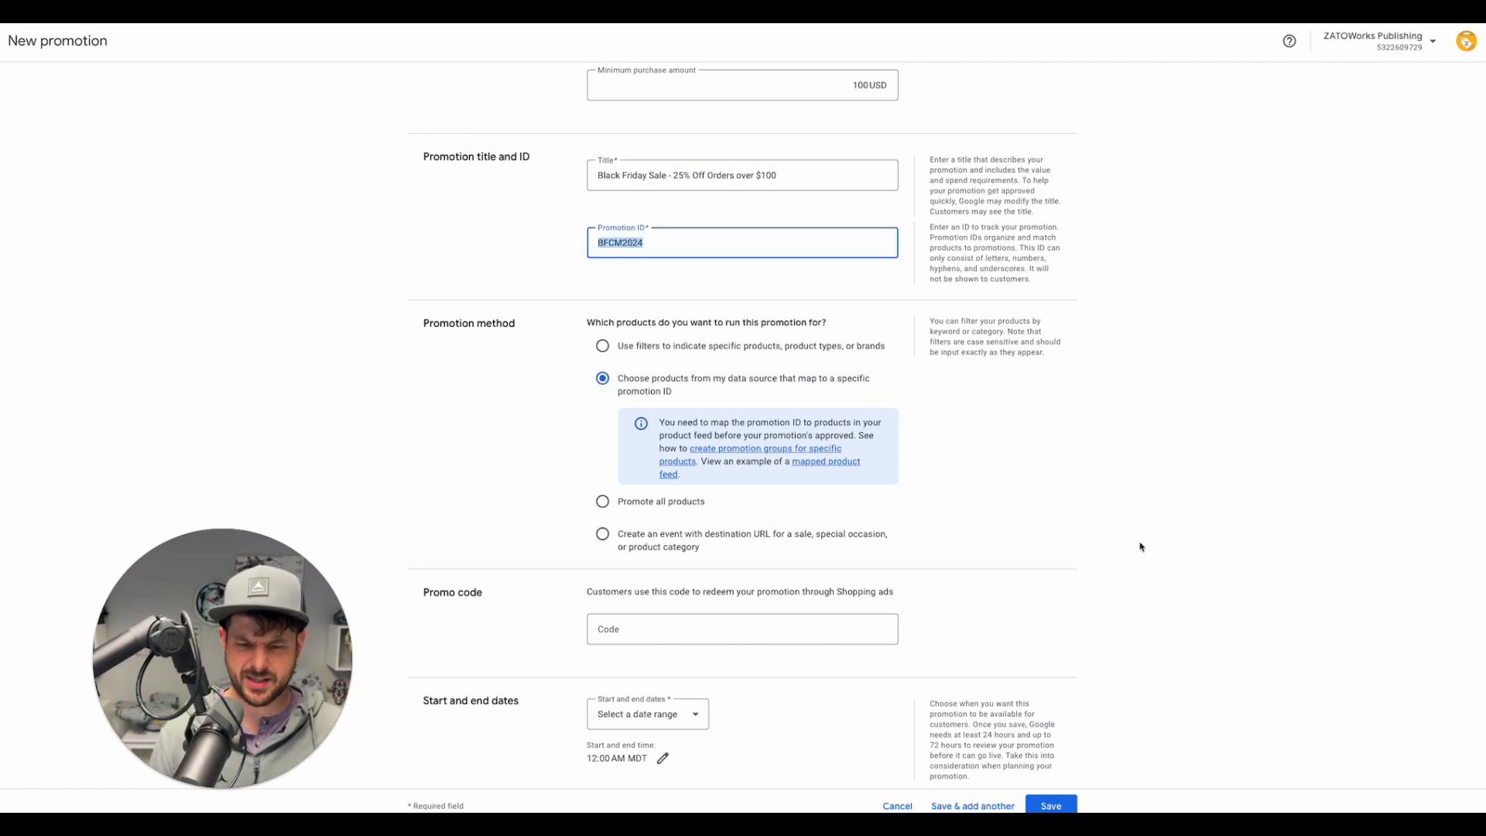
pyautogui.scroll(-1, 946, 537)
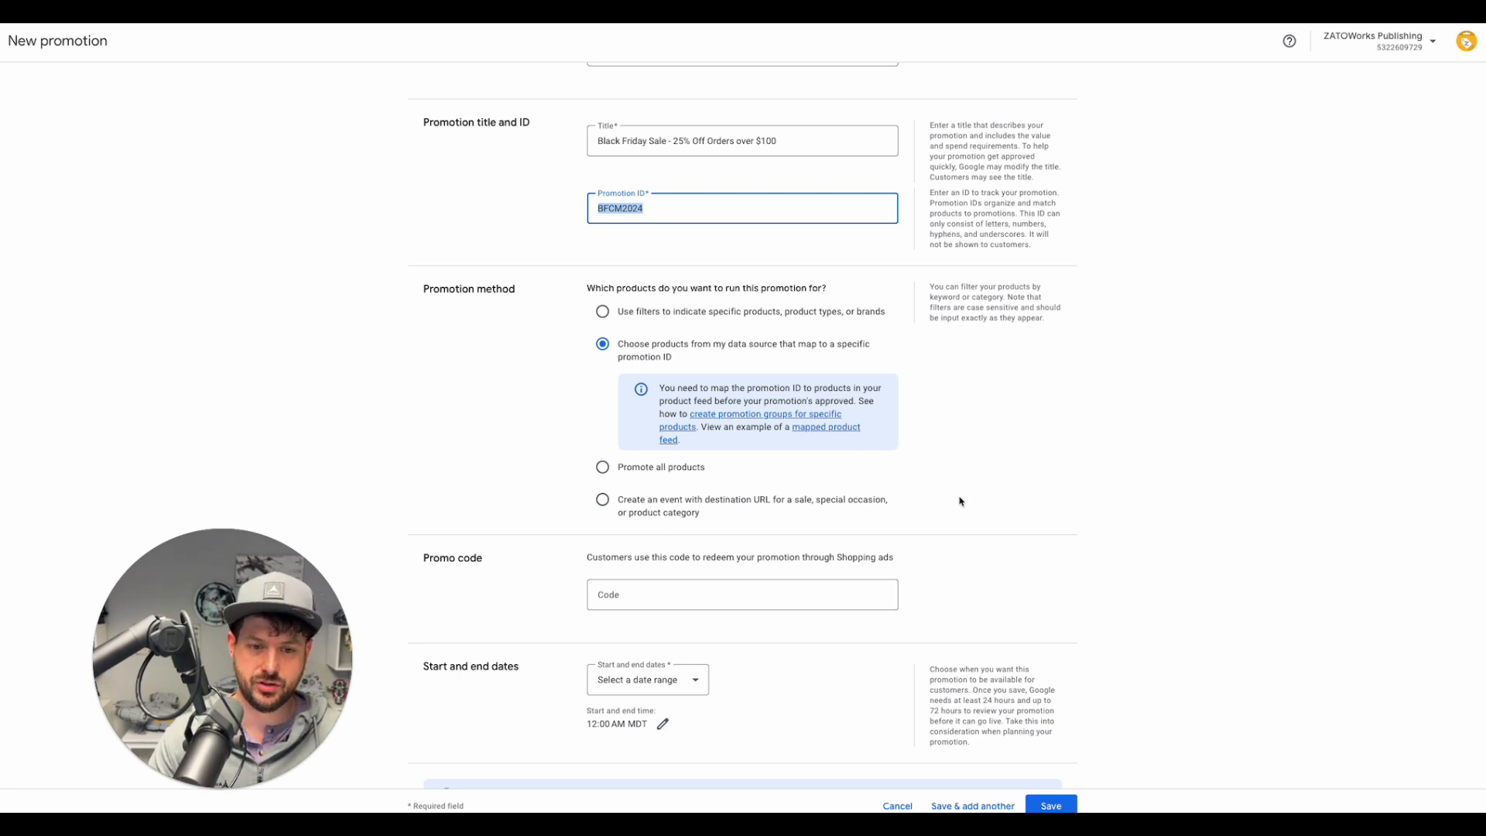
# Step: Enter BFCM25 as the promo code customers use to redeem the promotion
pyautogui.scroll(-1, 742, 389)
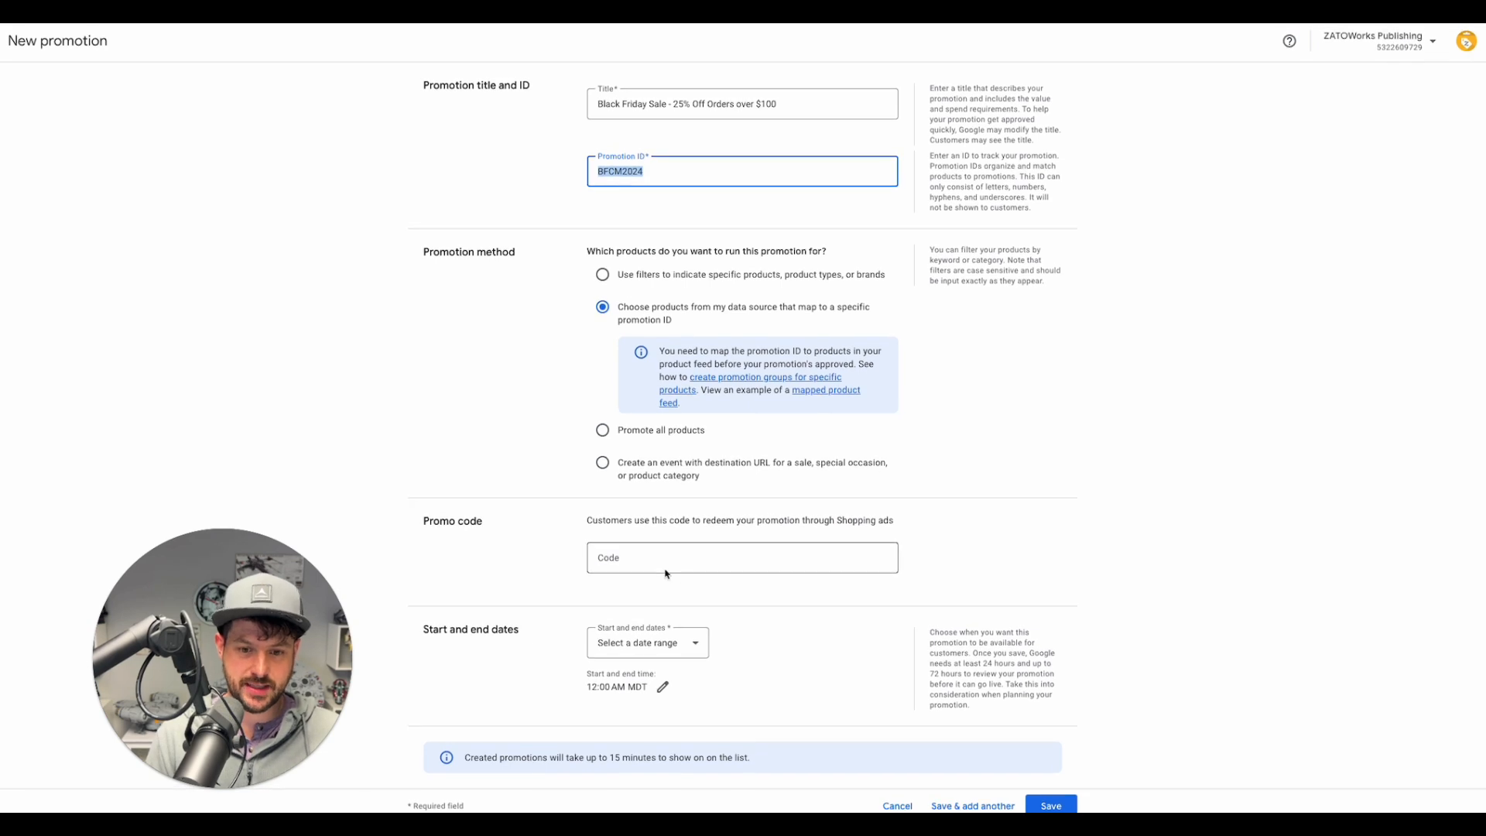
pyautogui.click(658, 559)
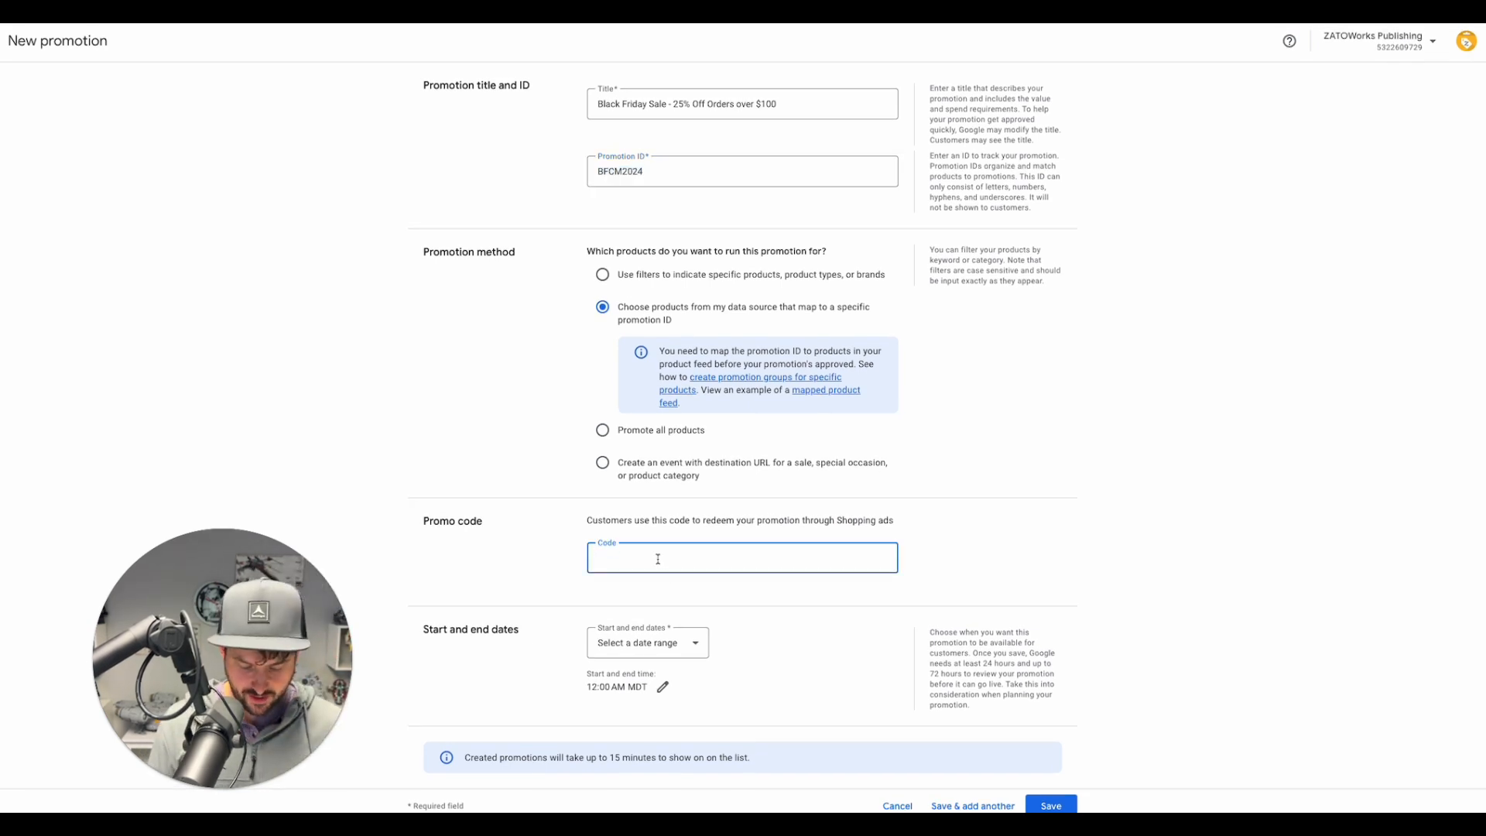
pyautogui.write('BFCM')
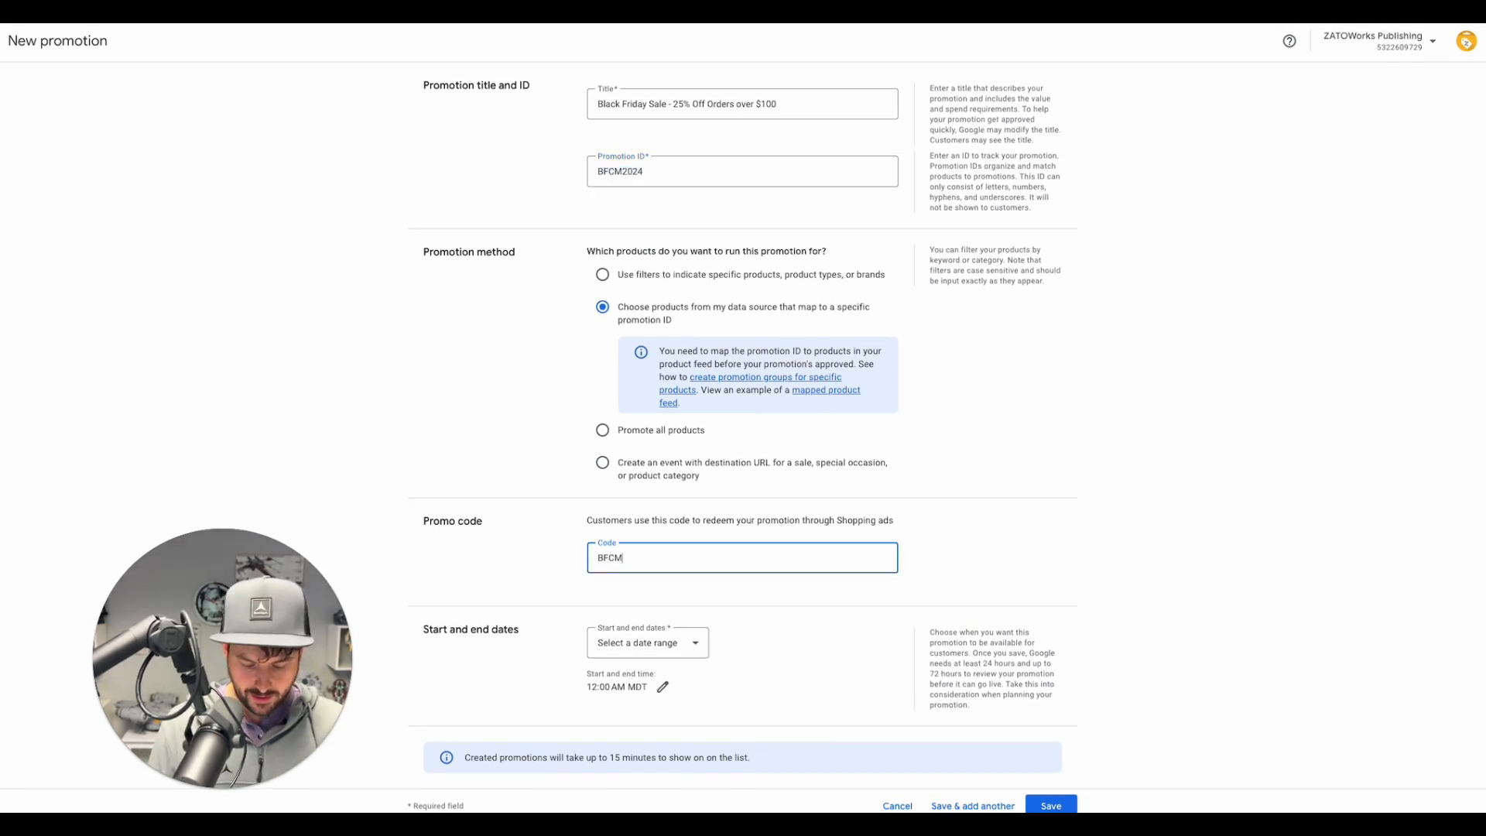
pyautogui.write('25')
pyautogui.scroll(4, 852, 433)
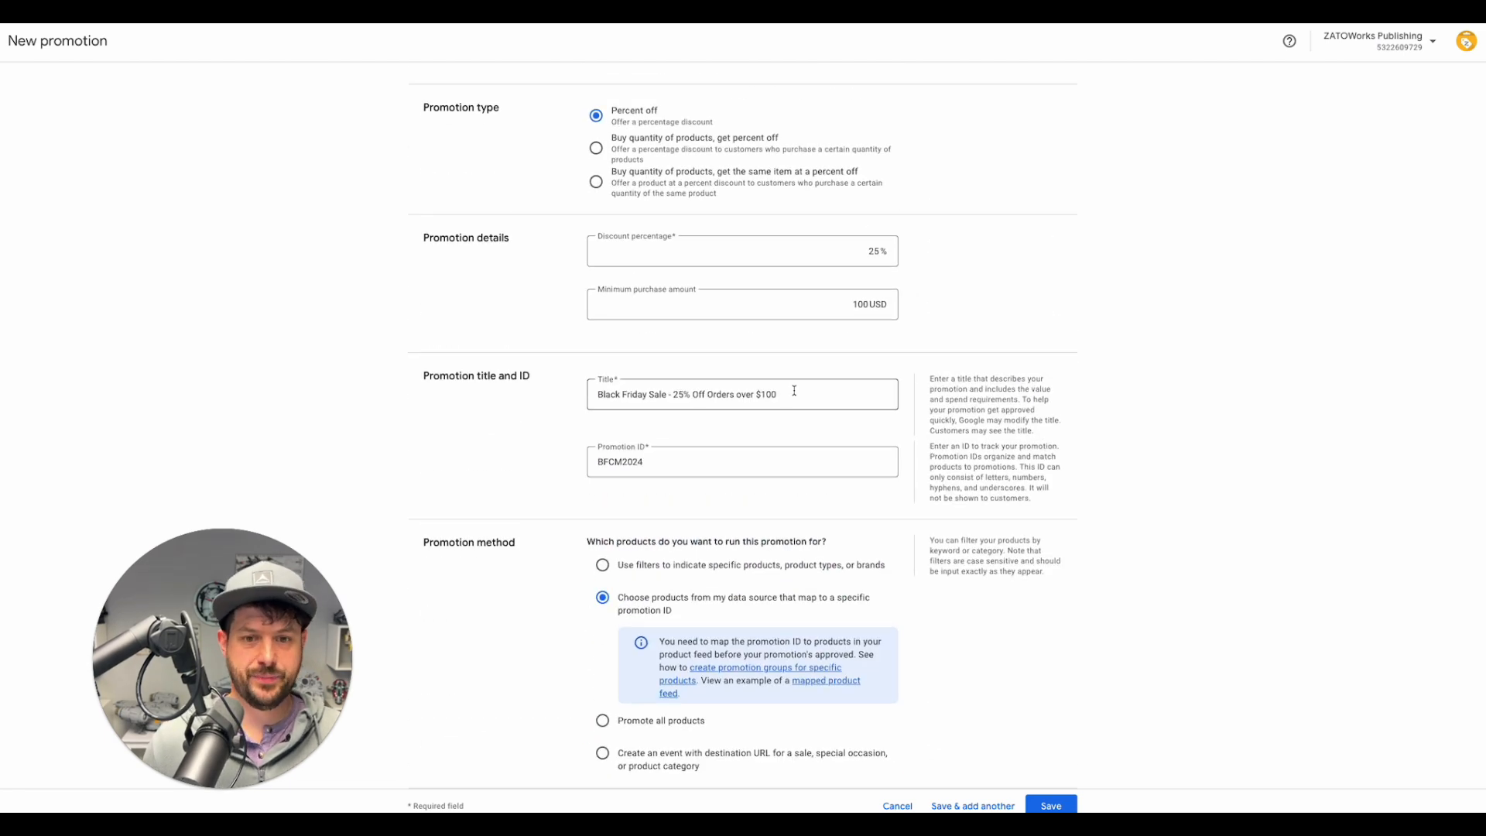
pyautogui.scroll(-4, 851, 309)
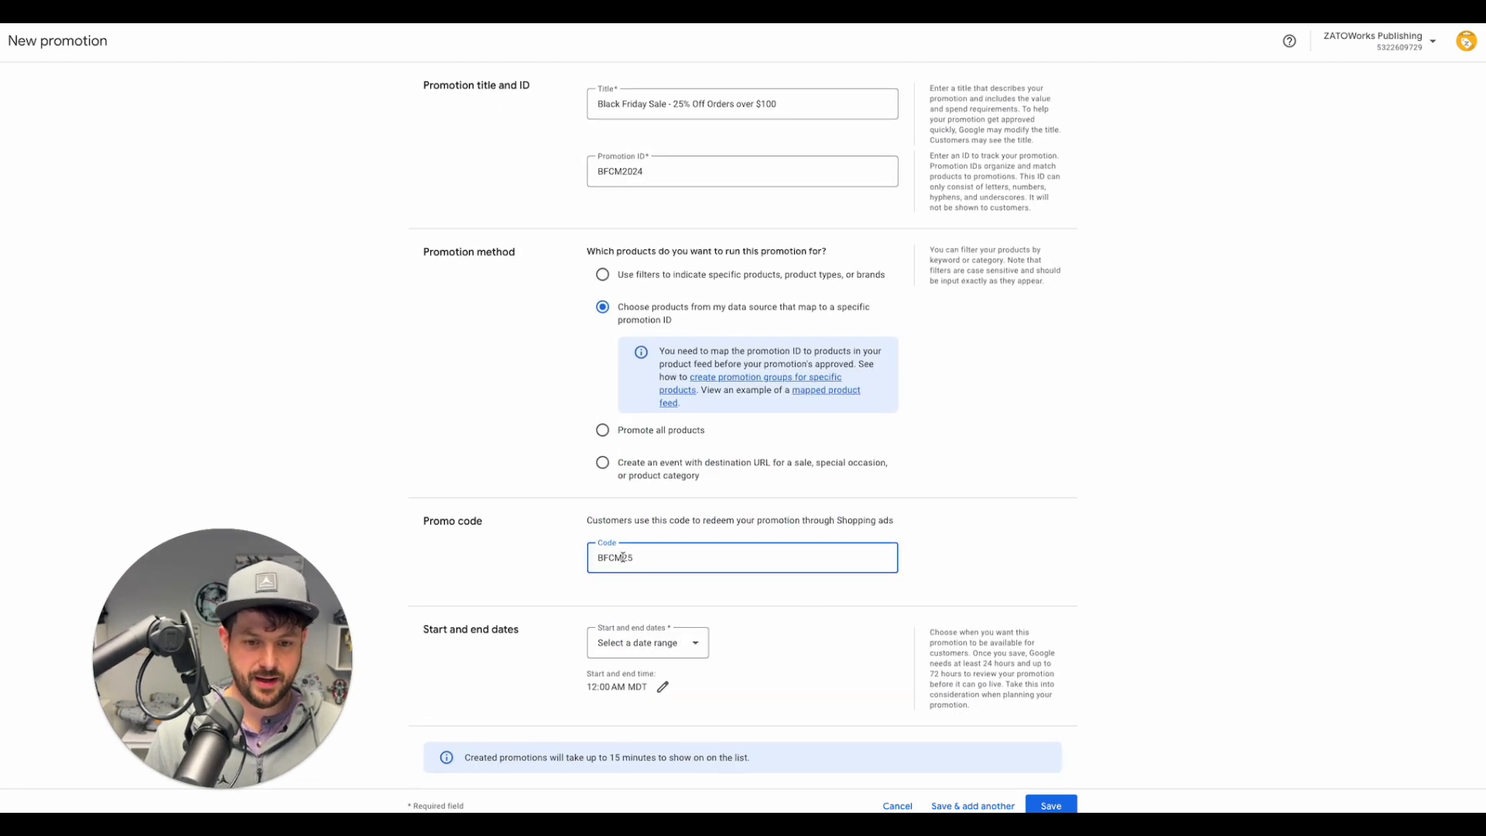
pyautogui.moveTo(624, 557); pyautogui.dragTo(595, 561)
# Step: Set the promotion's start and end dates to Nov 29 – Dec 2, 2024
pyautogui.click(696, 633)
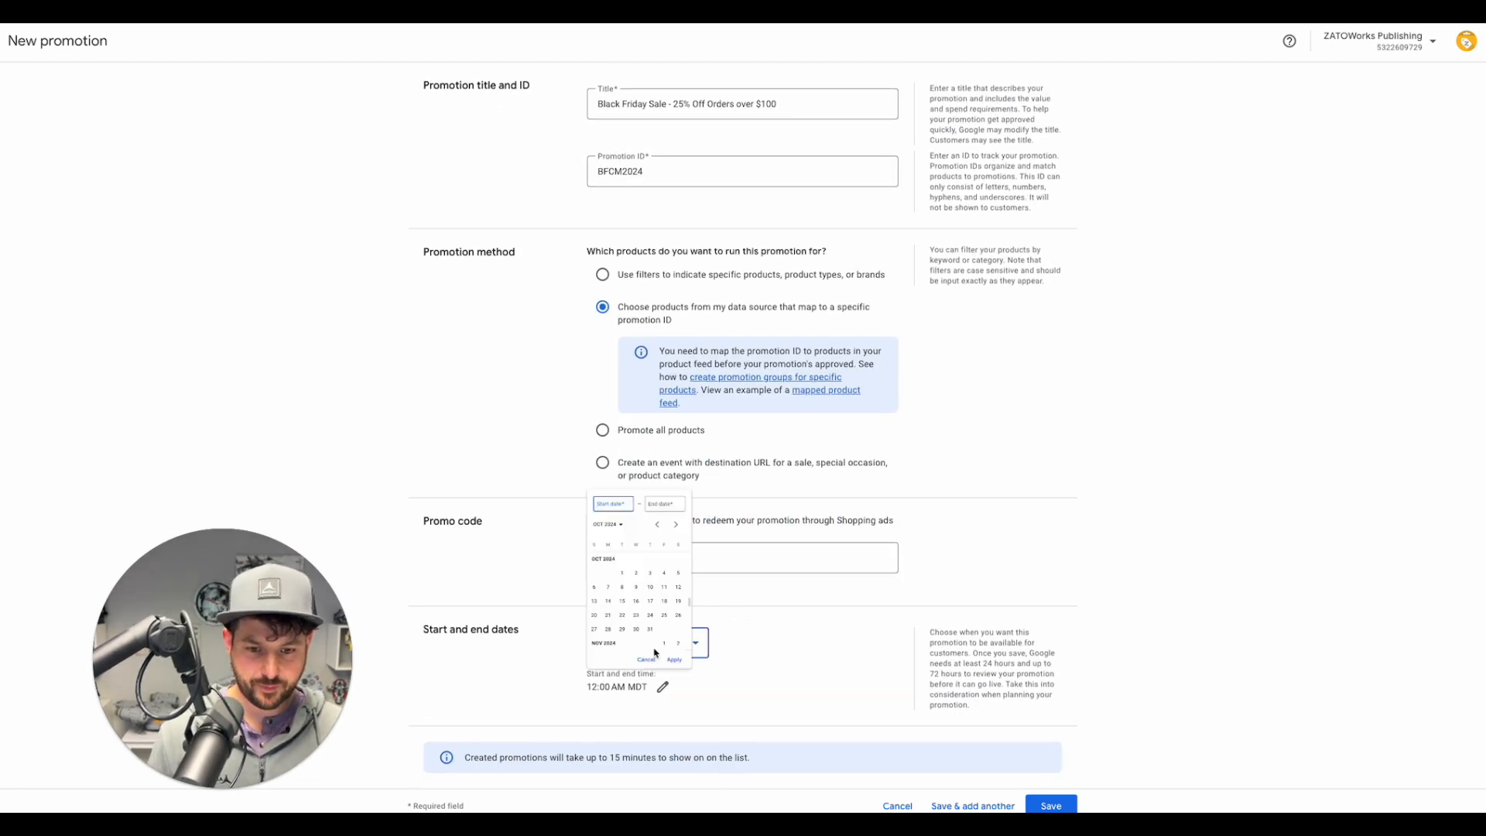
pyautogui.scroll(-3, 679, 537)
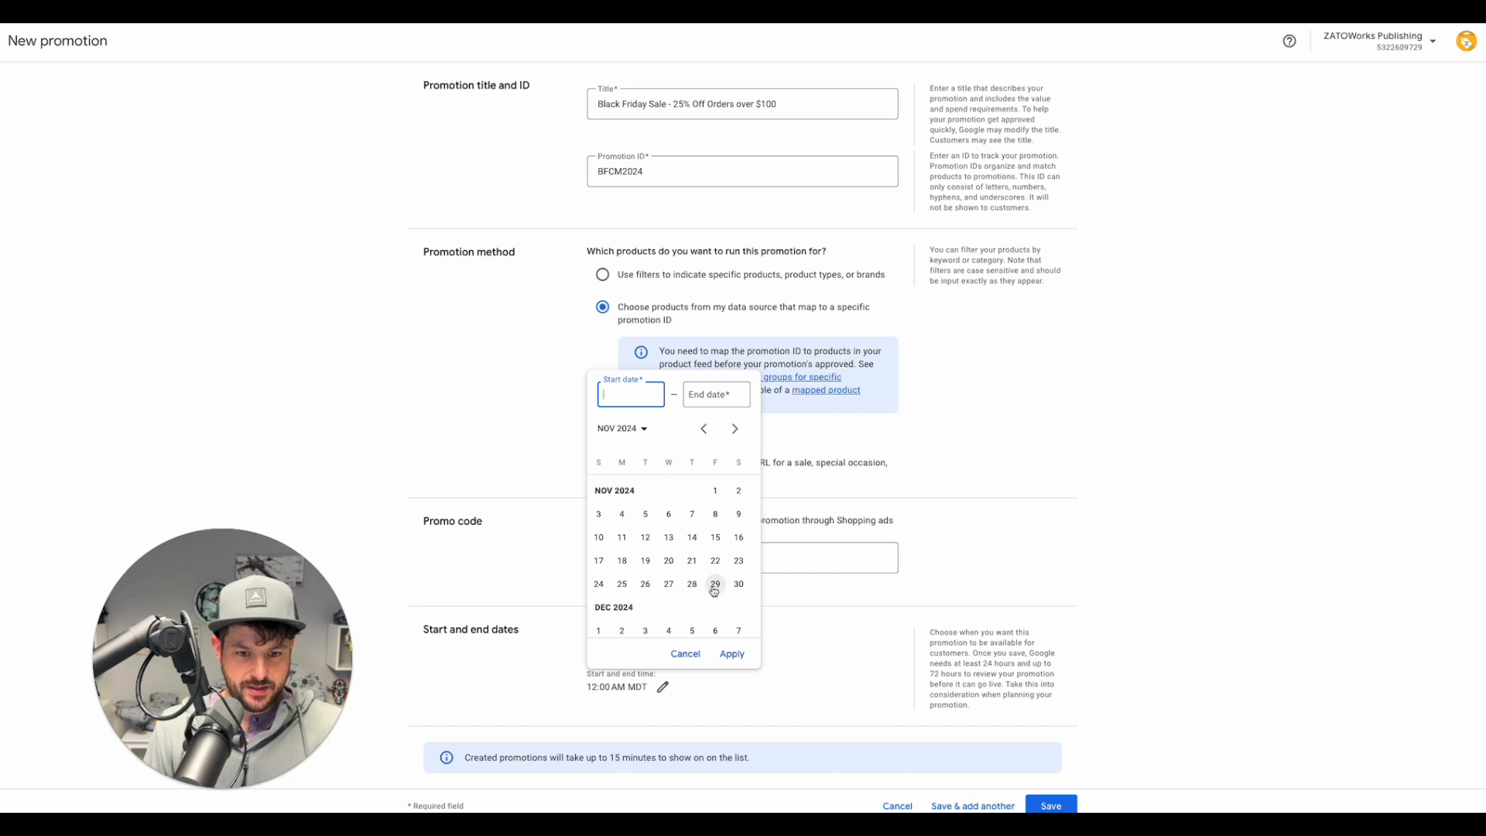
pyautogui.scroll(-1, 713, 584)
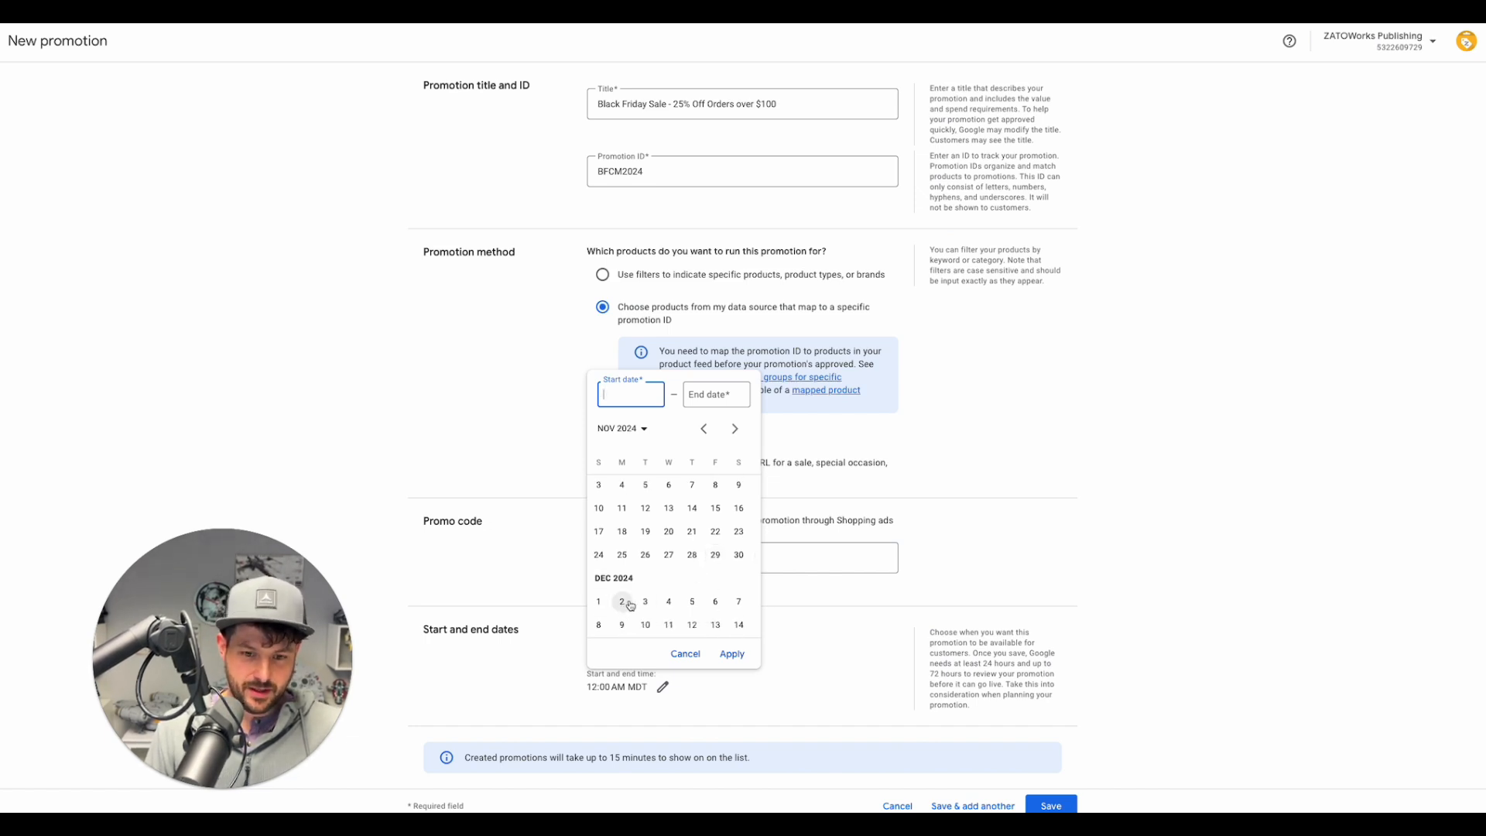
pyautogui.click(715, 555)
pyautogui.click(622, 601)
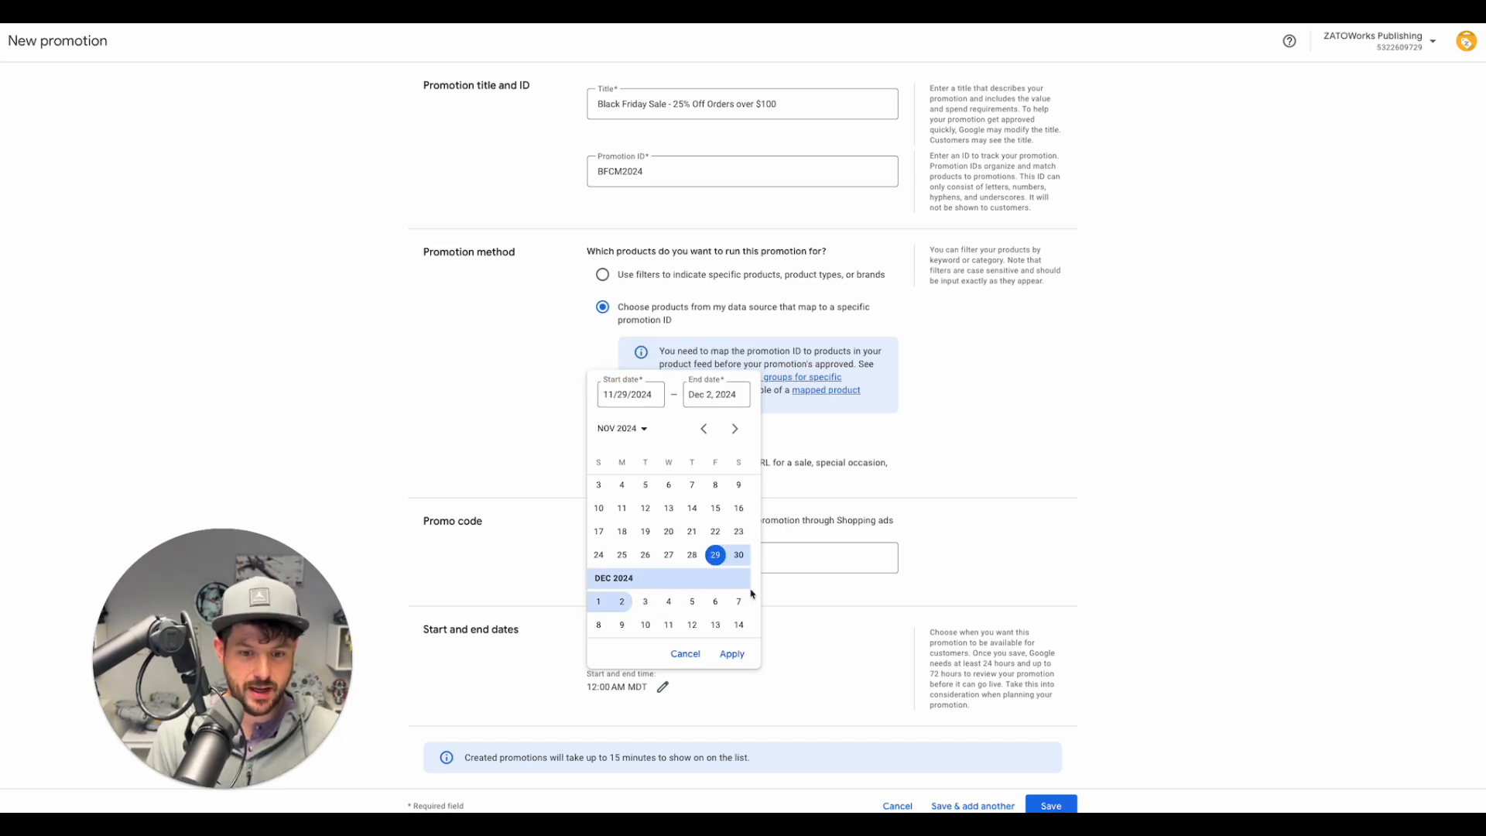
pyautogui.click(732, 654)
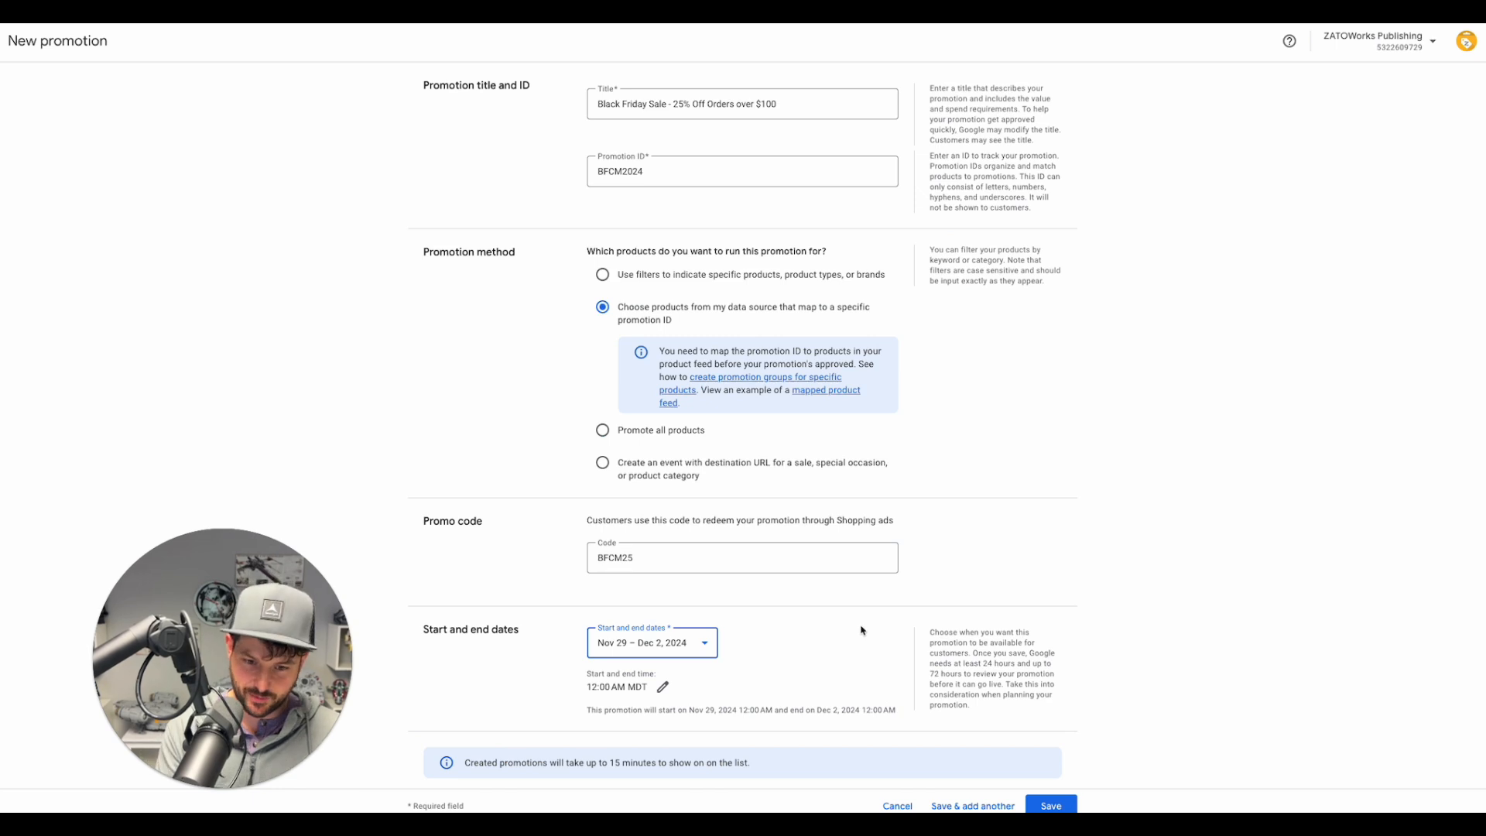
# Step: Set the promotion's start time to 12:00 AM and its end time to 11:00 PM
pyautogui.click(662, 681)
pyautogui.scroll(-1, 888, 392)
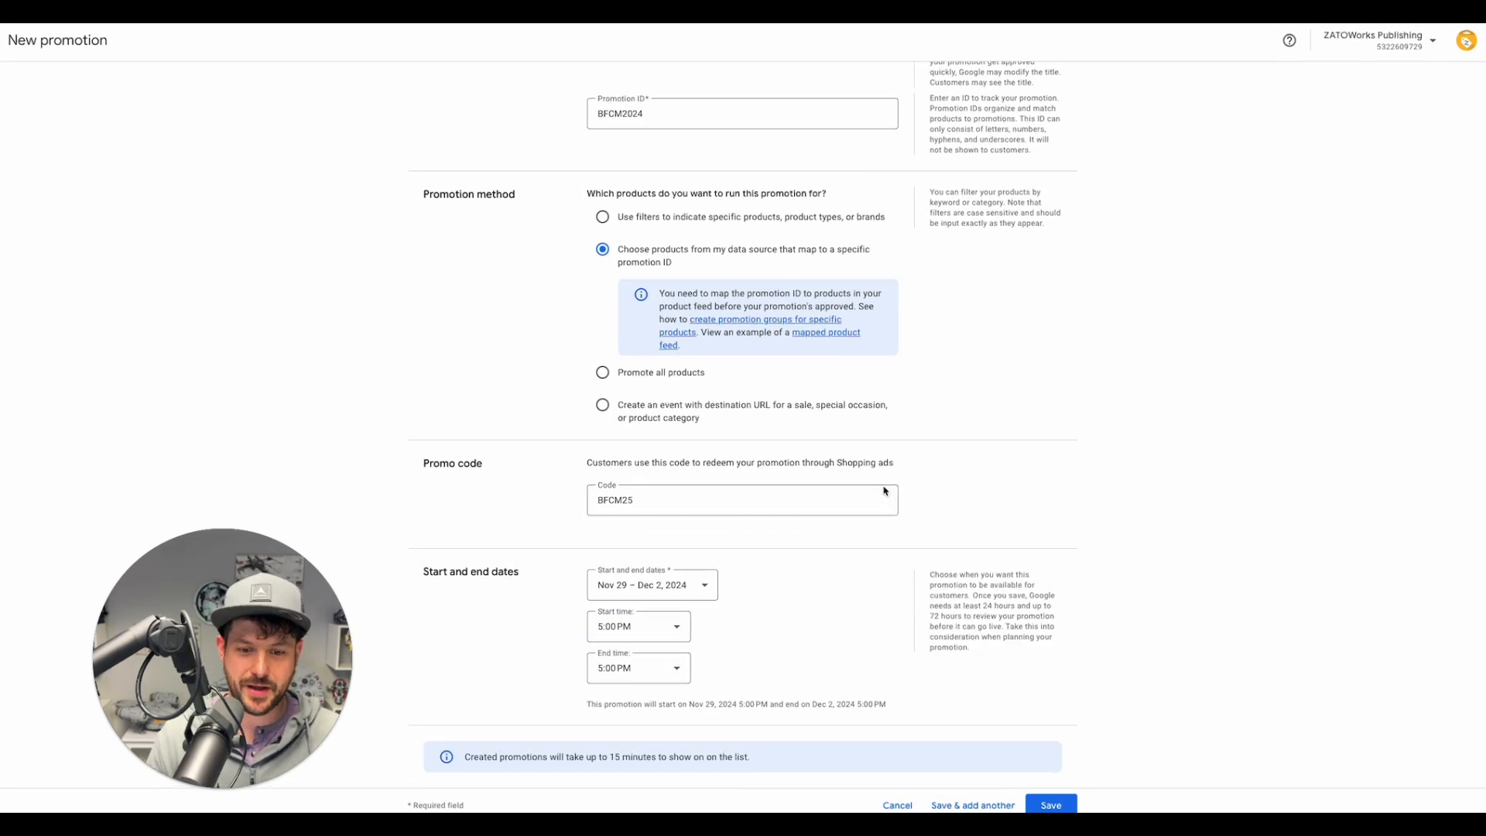
pyautogui.click(658, 628)
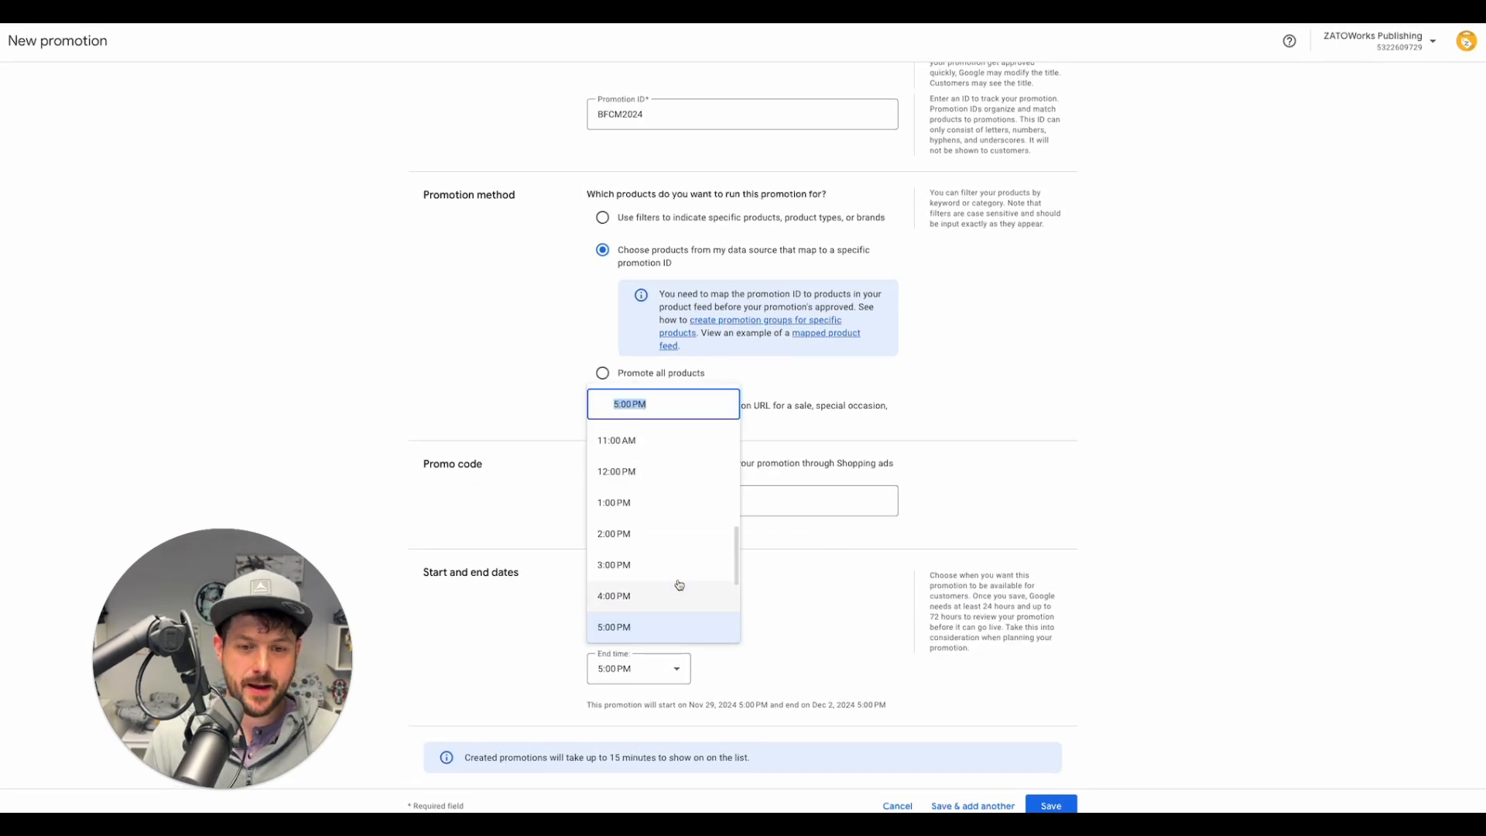
pyautogui.click(672, 452)
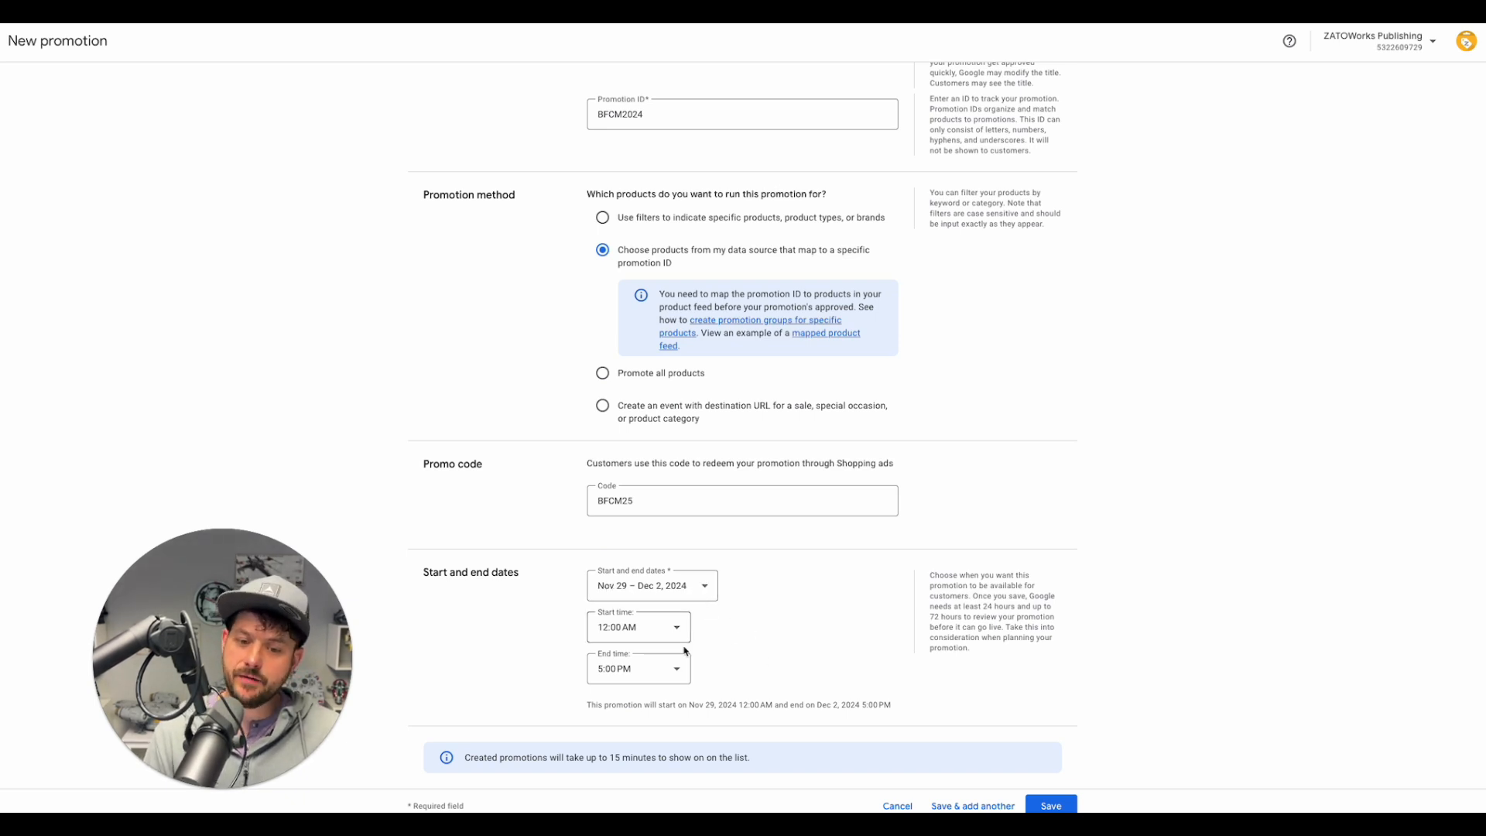
pyautogui.click(650, 677)
pyautogui.scroll(-5, 664, 658)
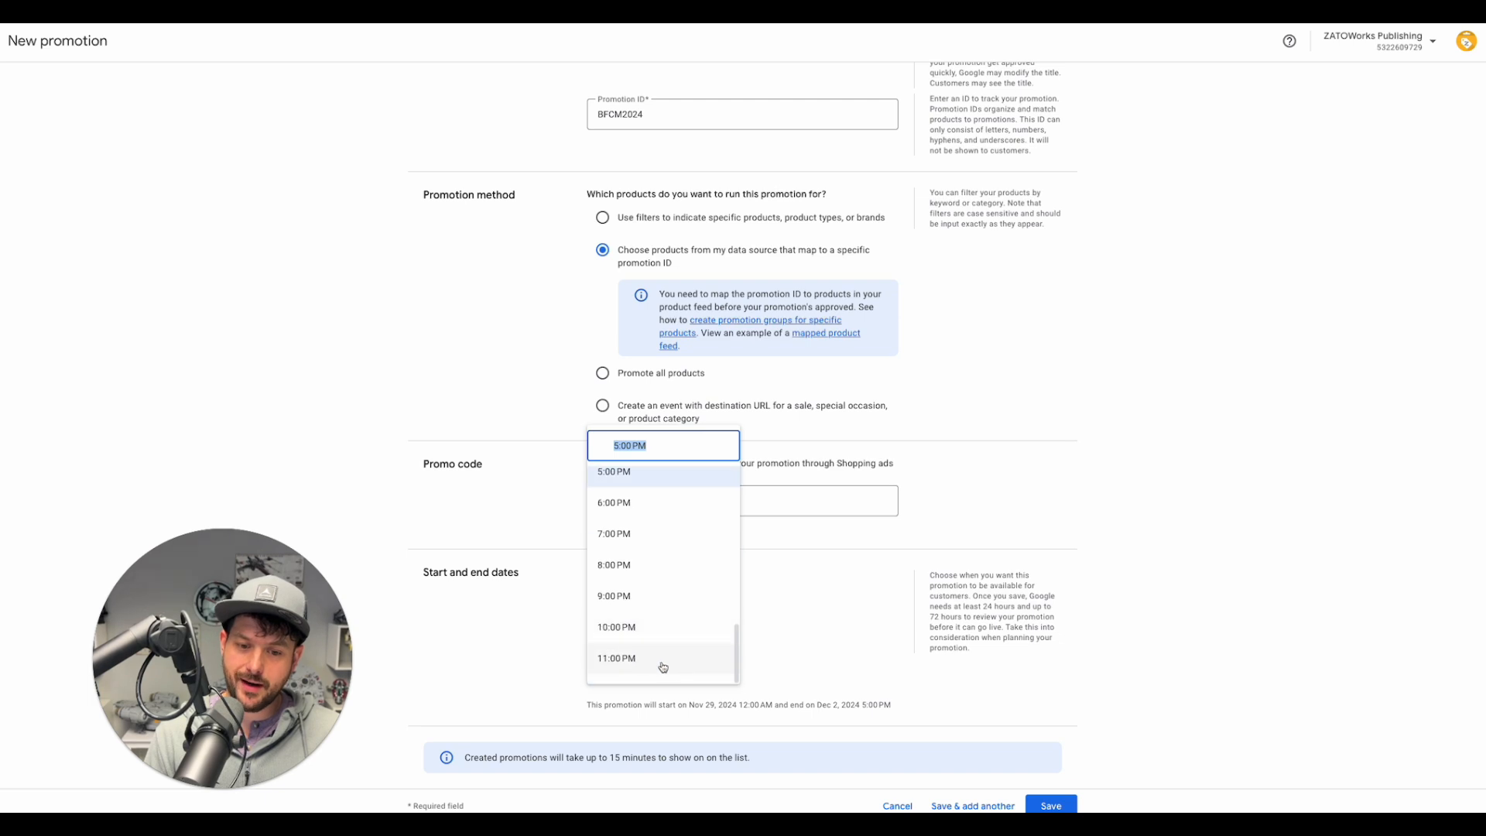
pyautogui.click(629, 672)
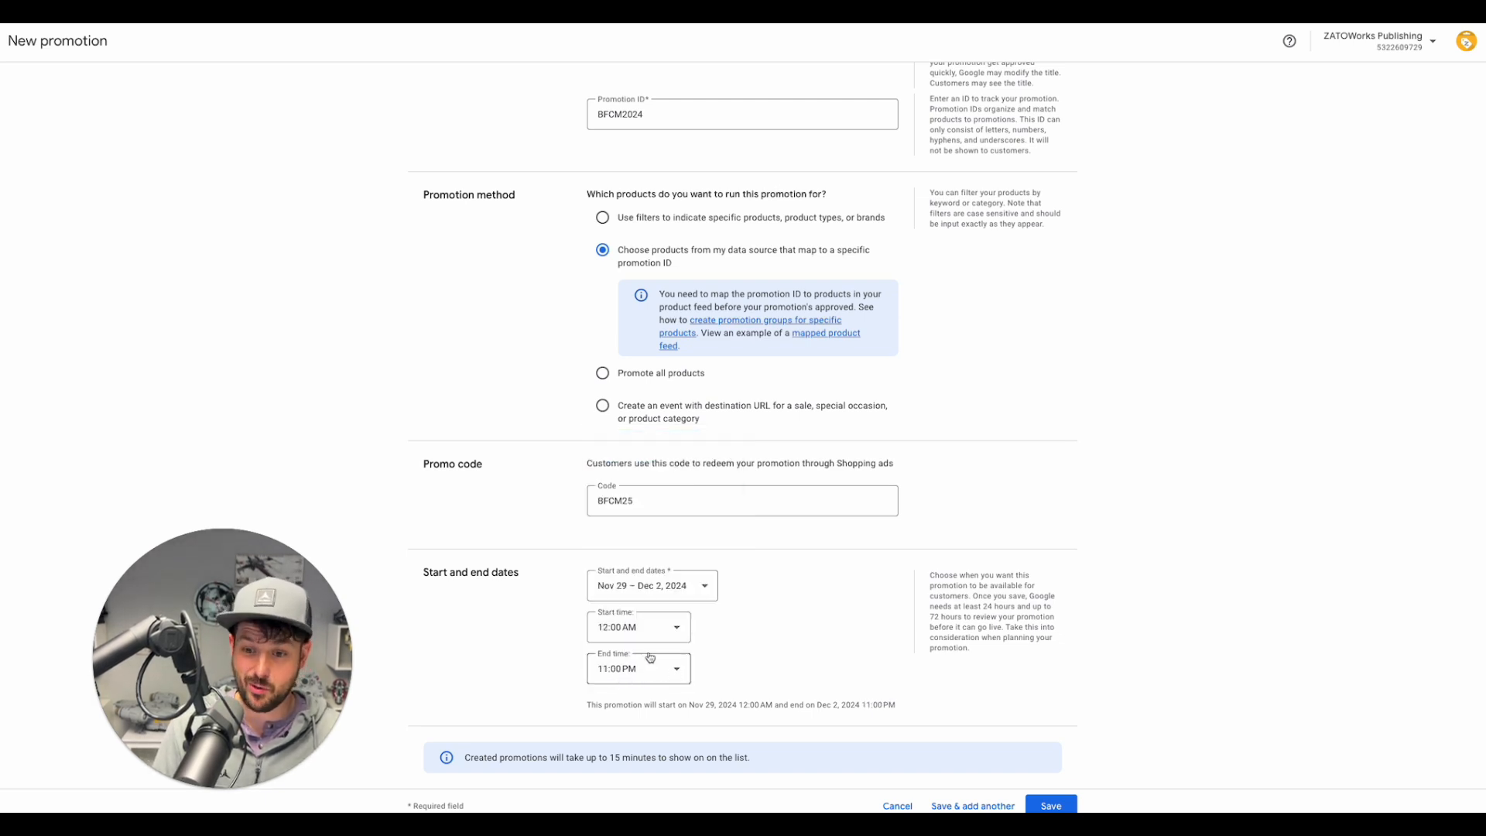
# Step: Change the promotion's date range to Nov 29 – Dec 3, 2024
pyautogui.click(692, 586)
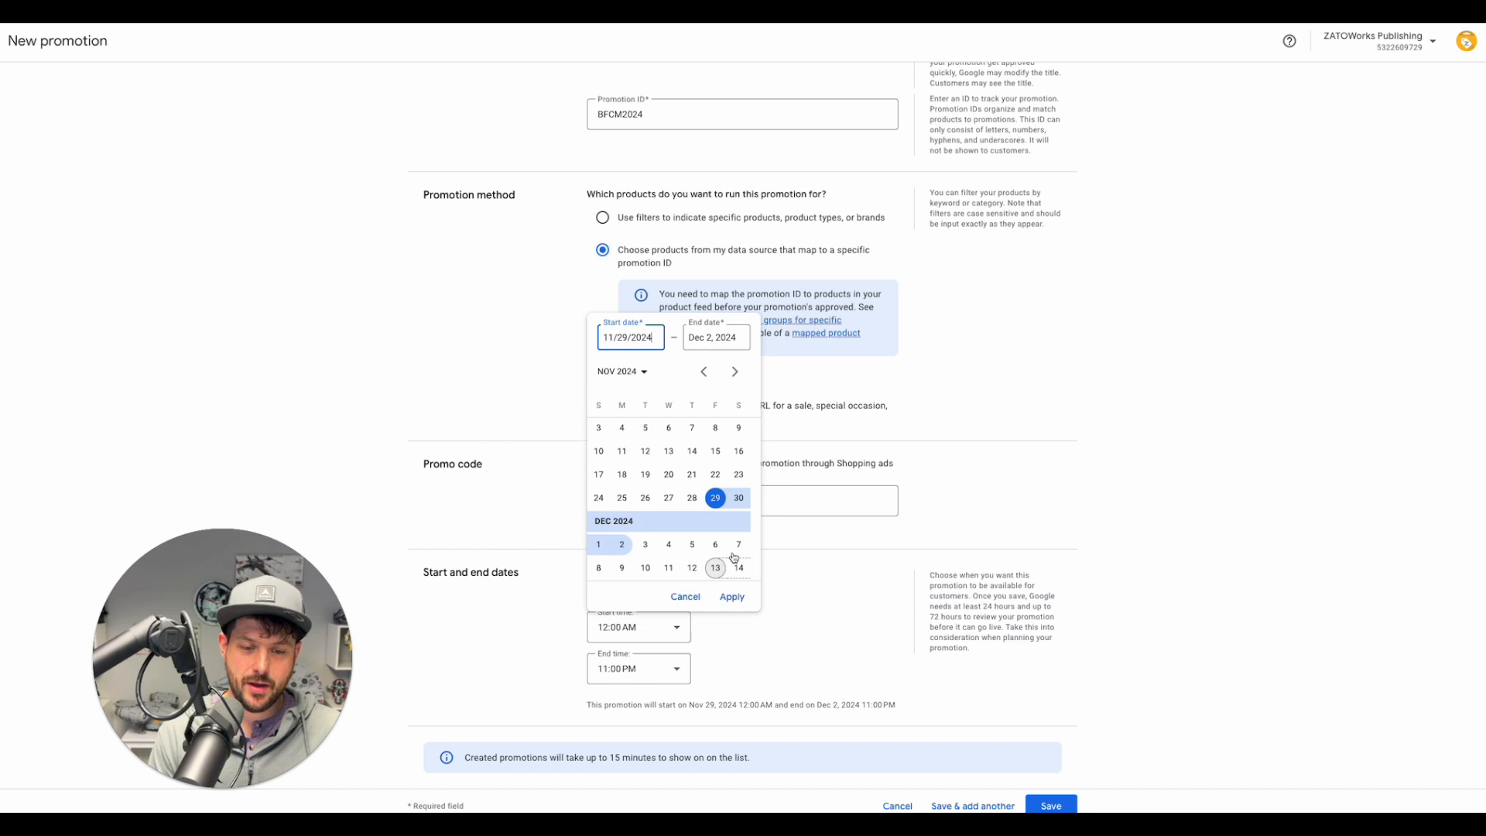
pyautogui.click(714, 500)
pyautogui.click(647, 546)
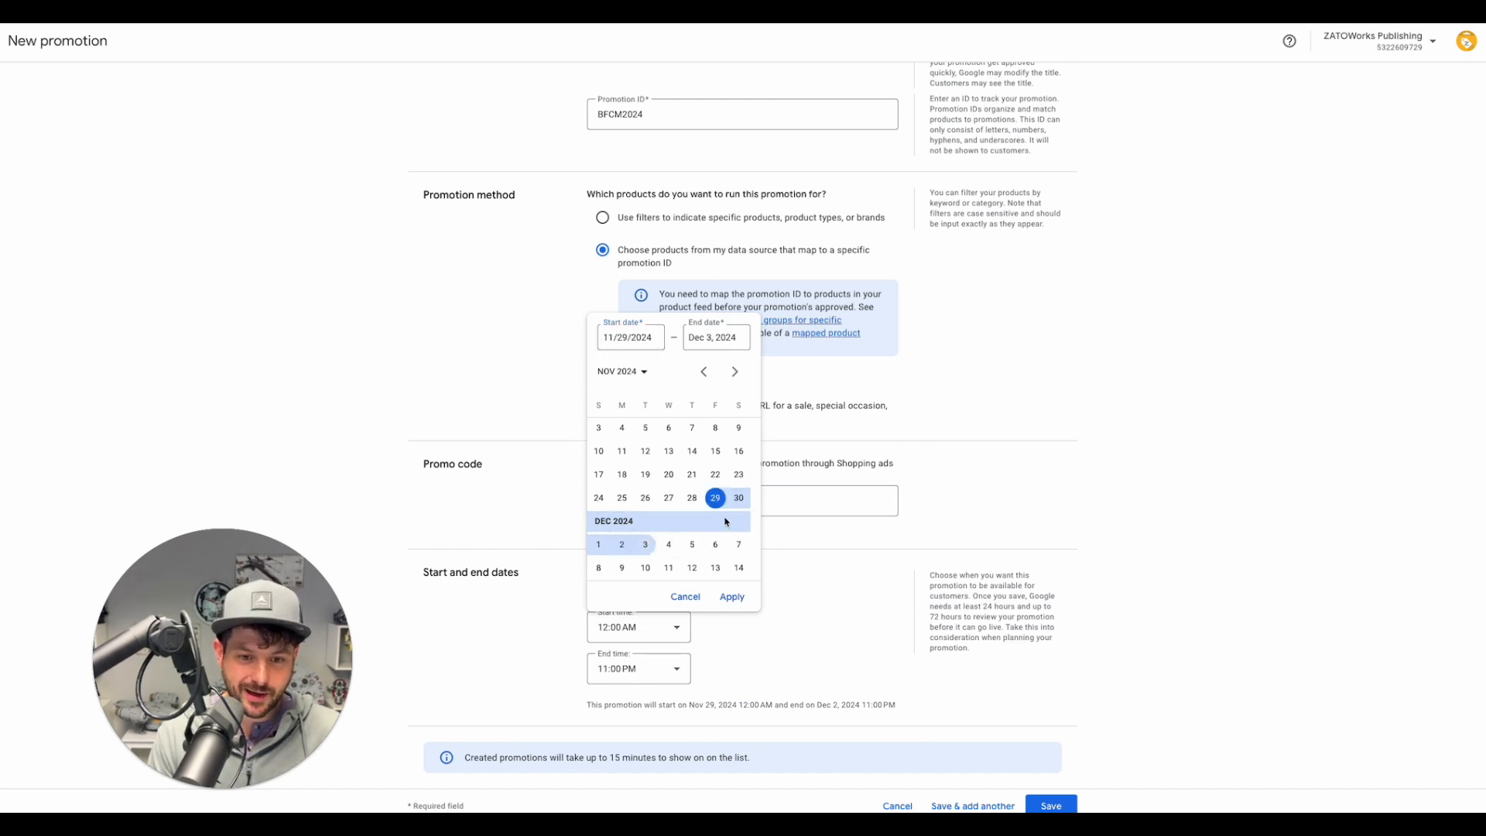
pyautogui.click(740, 606)
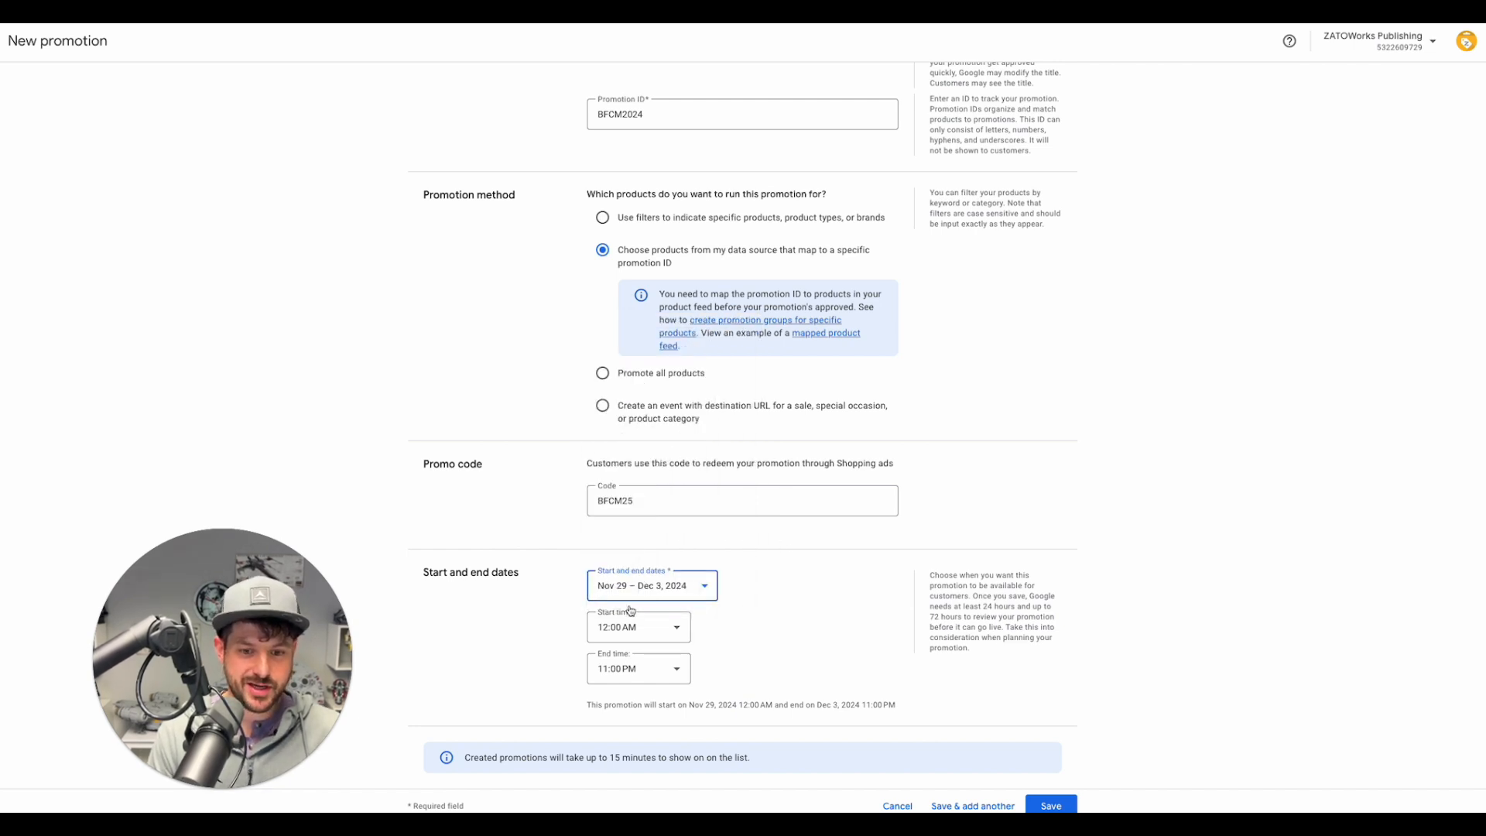
# Step: Set the promotion's end time to 12:00 AM and save the promotion
pyautogui.click(653, 671)
pyautogui.scroll(7, 665, 635)
pyautogui.click(650, 495)
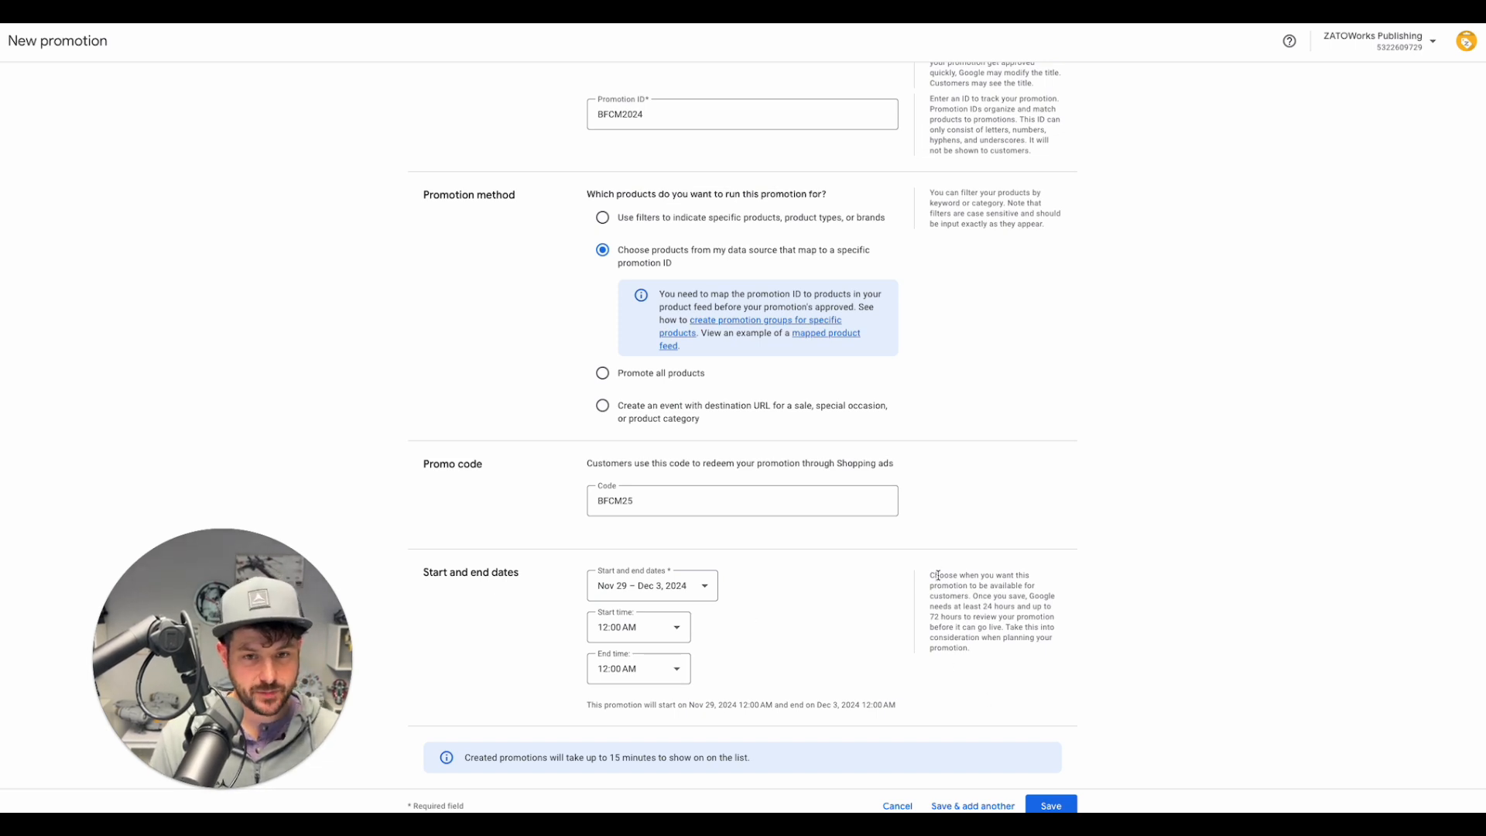
pyautogui.click(1052, 806)
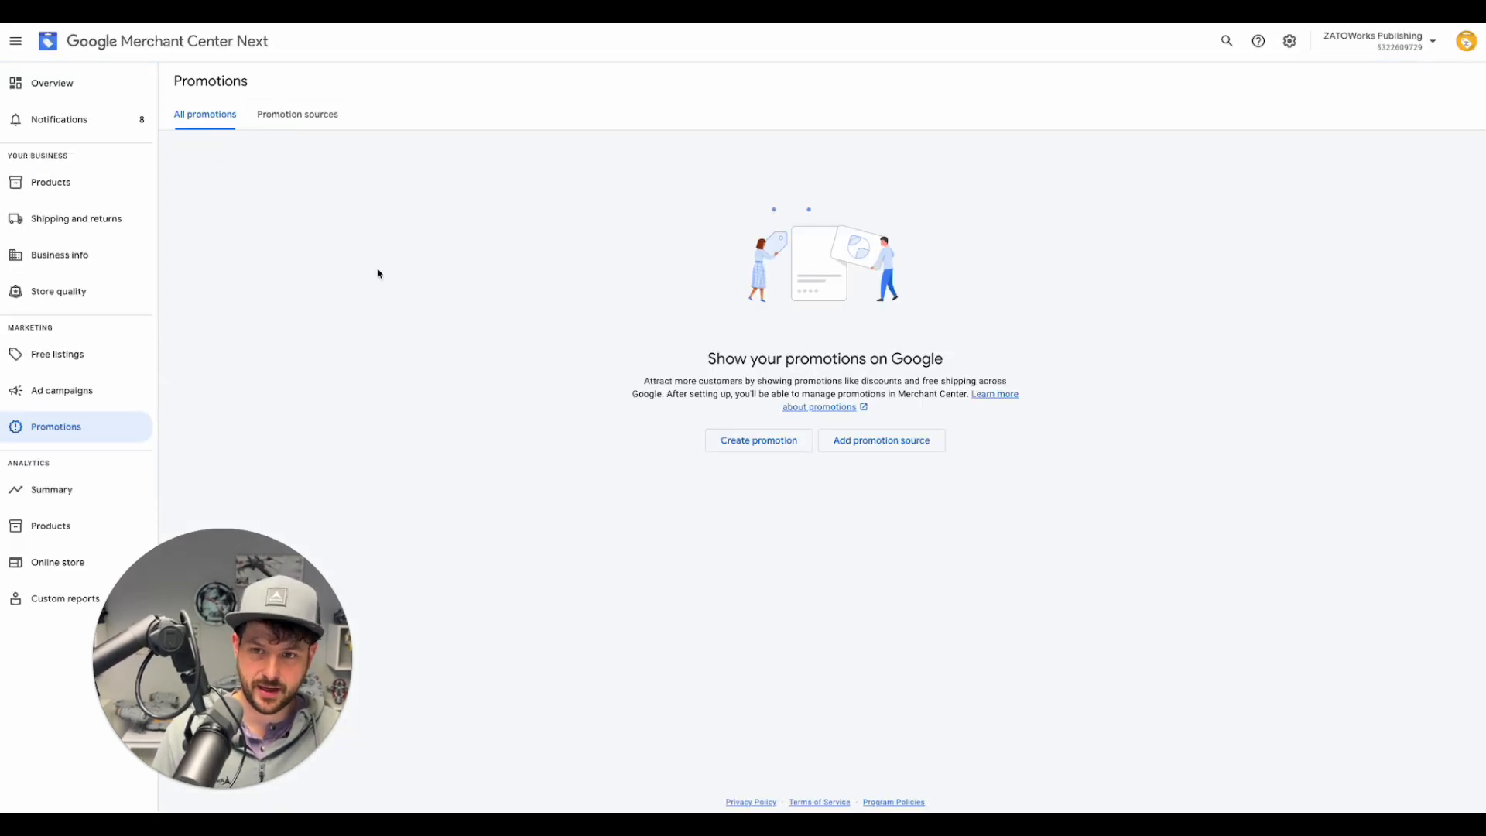
# Step: Check the promotion sources and the list of all promotions for the saved promotion, reloading the page
pyautogui.click(306, 126)
pyautogui.click(220, 124)
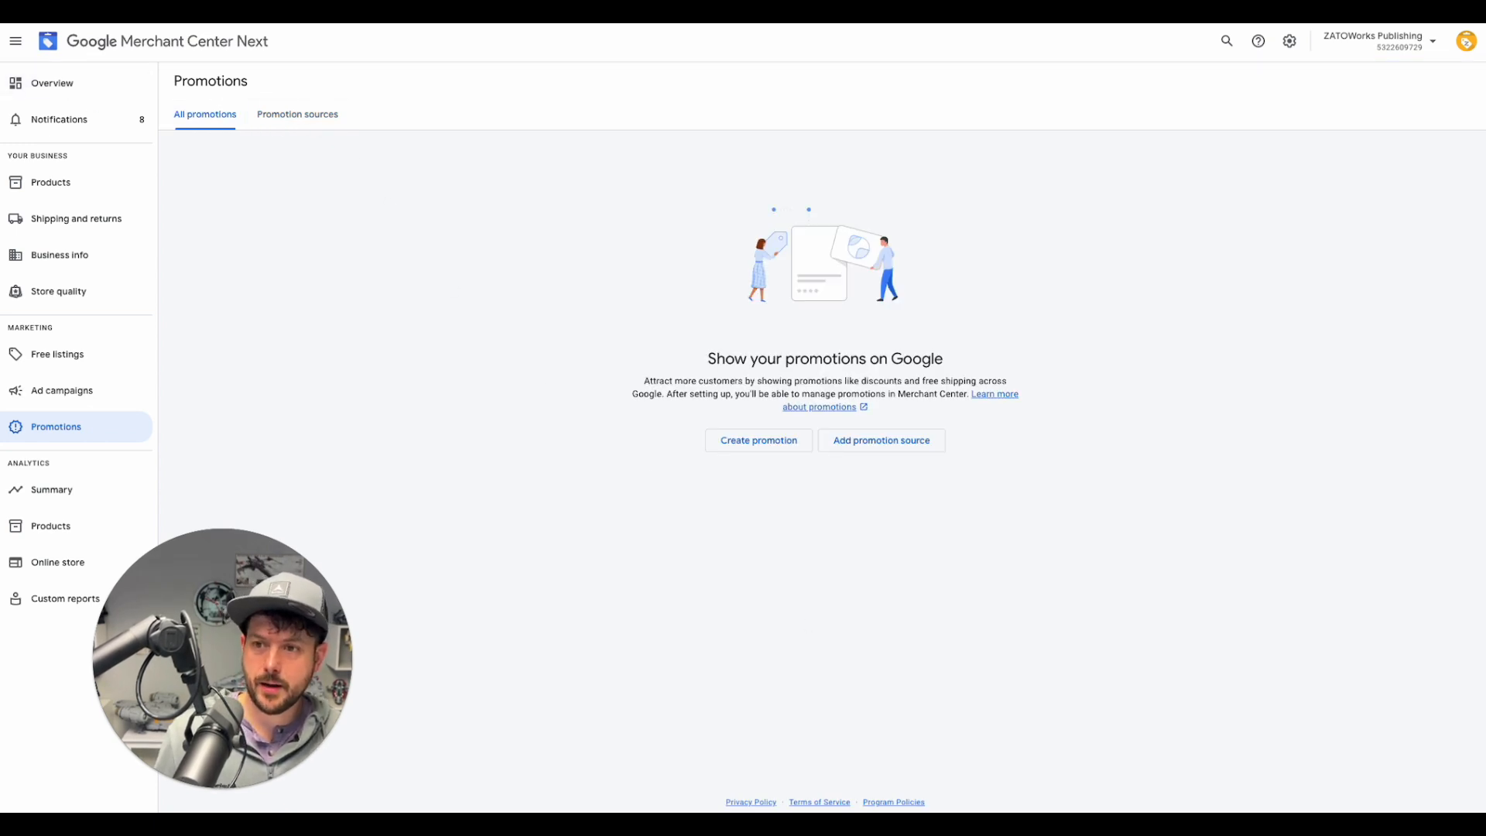
pyautogui.press('super+r')
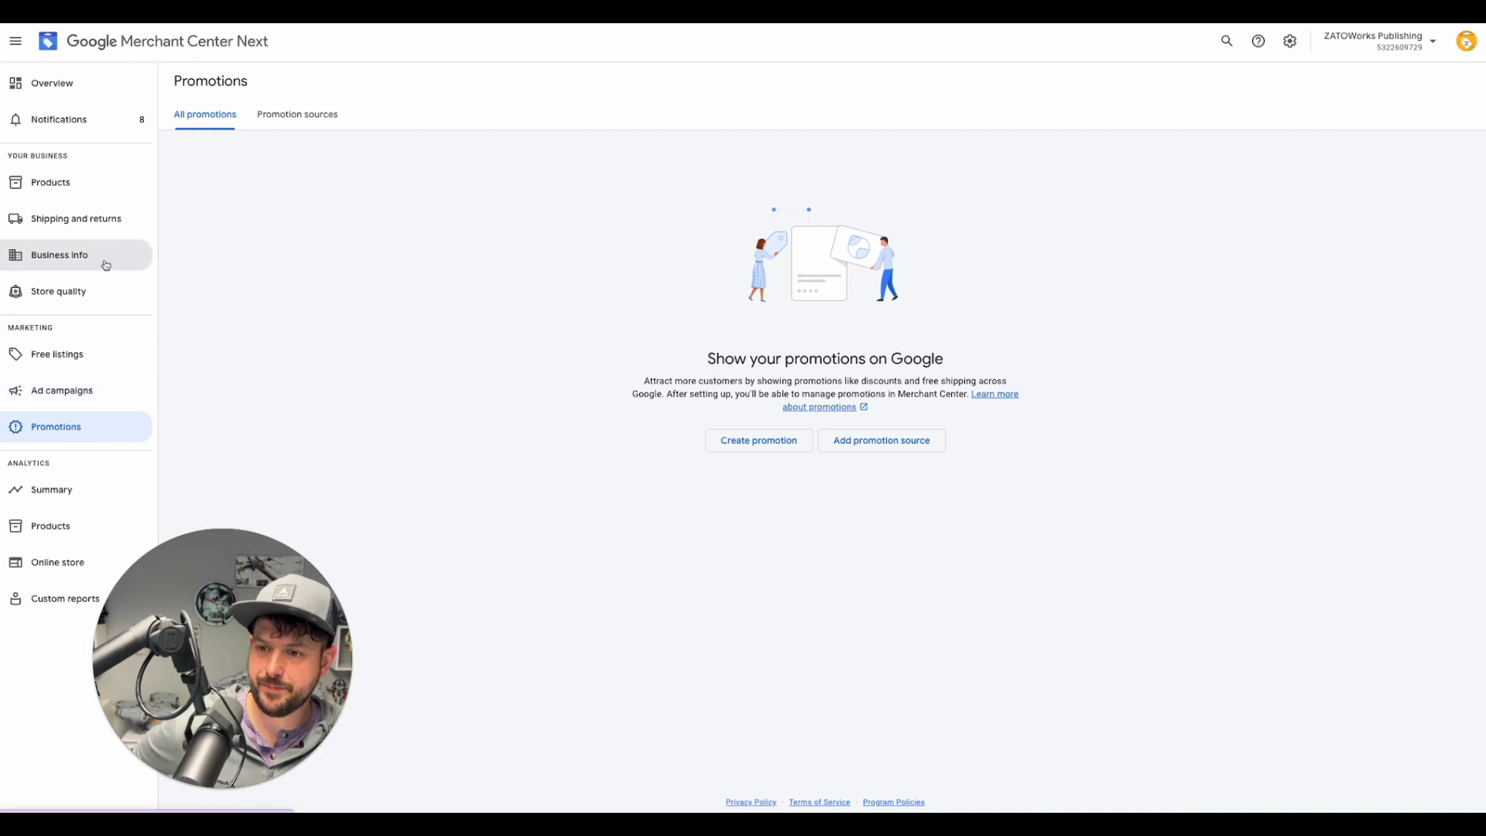
# Step: Open the account's supplemental product data sources and start adding supplemental product data
pyautogui.click(75, 192)
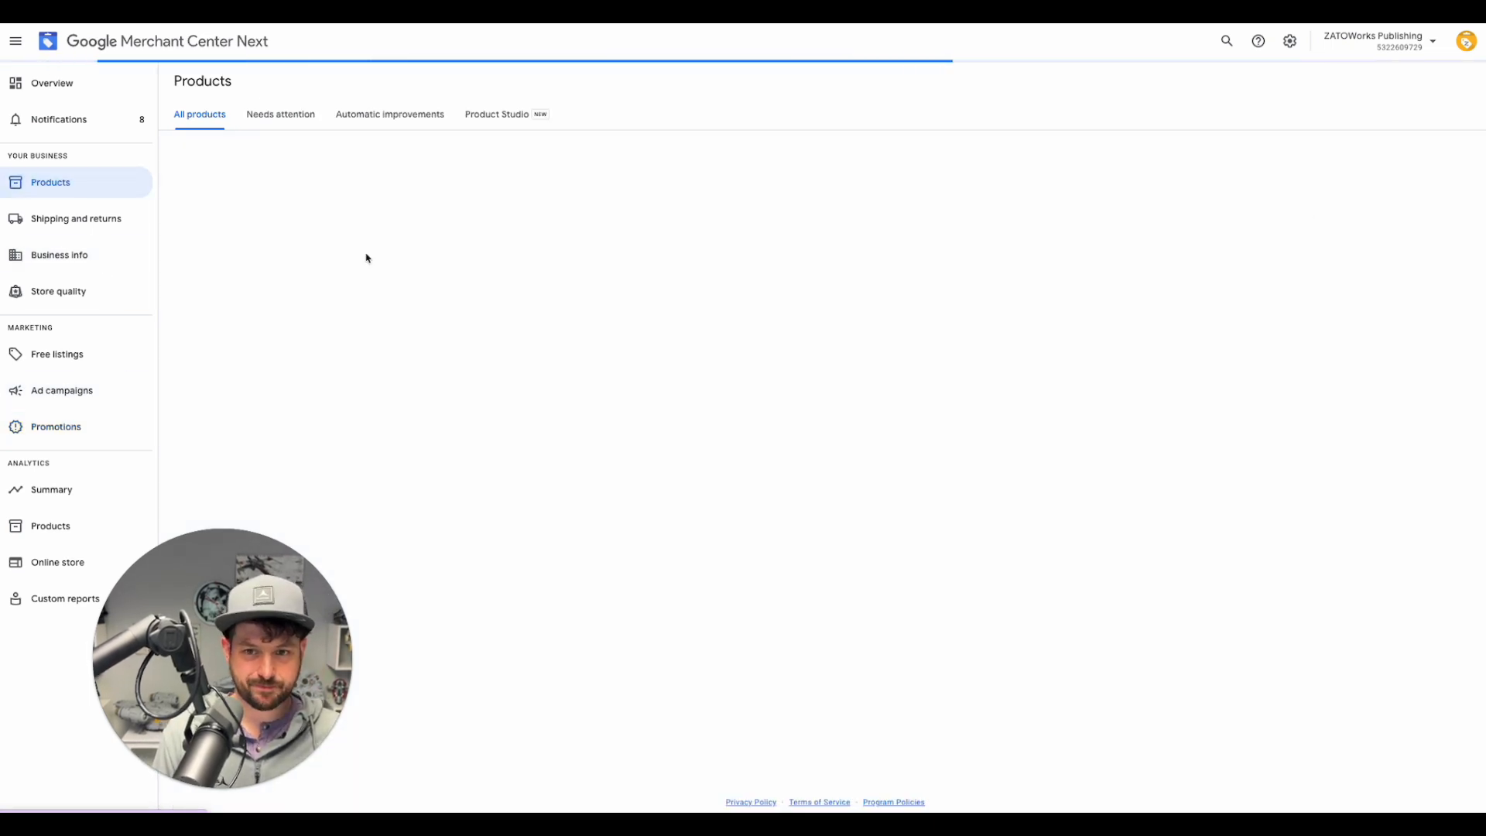
pyautogui.click(1290, 41)
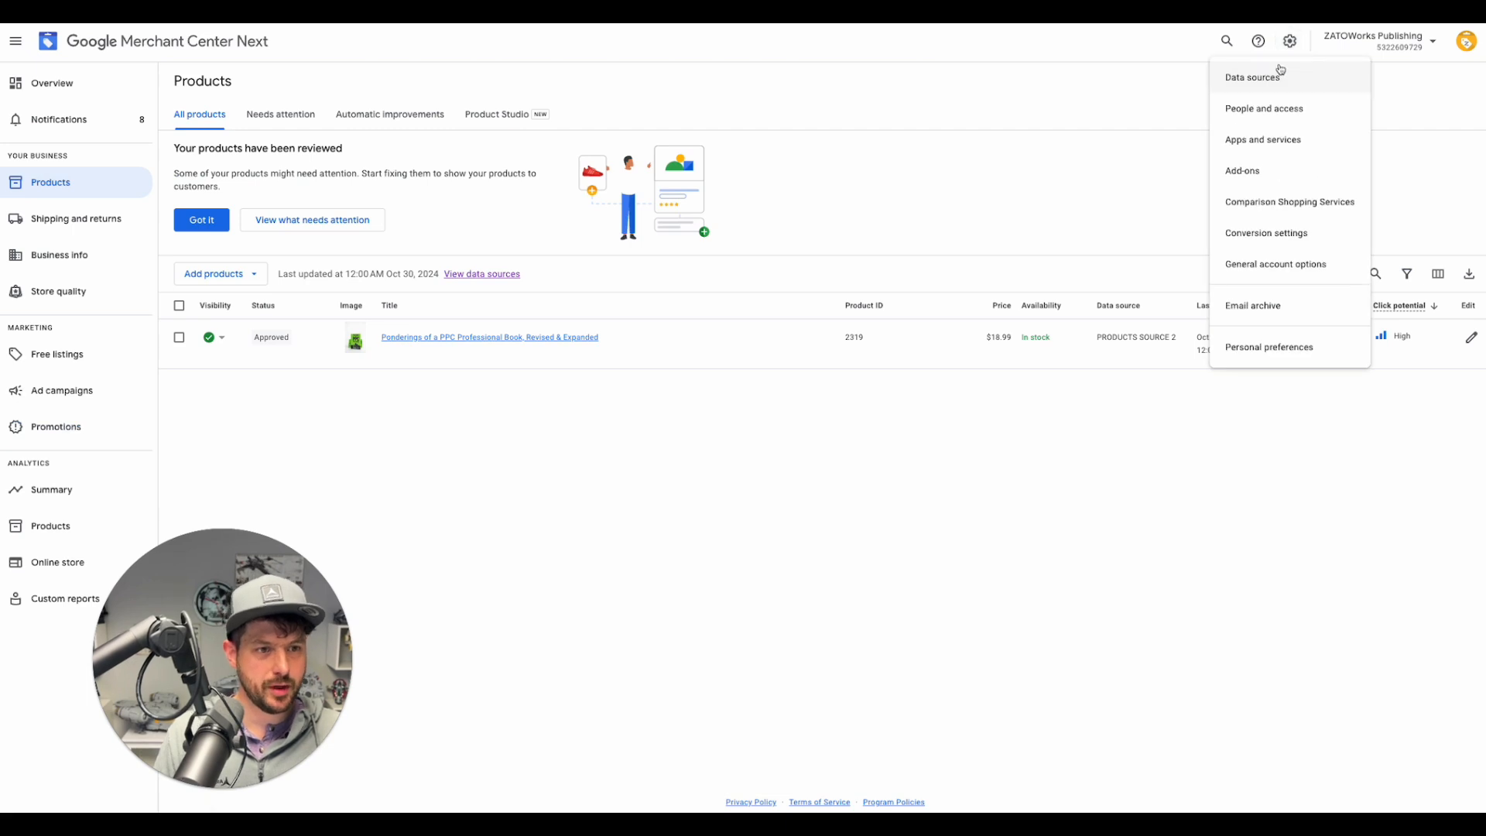
pyautogui.click(1273, 81)
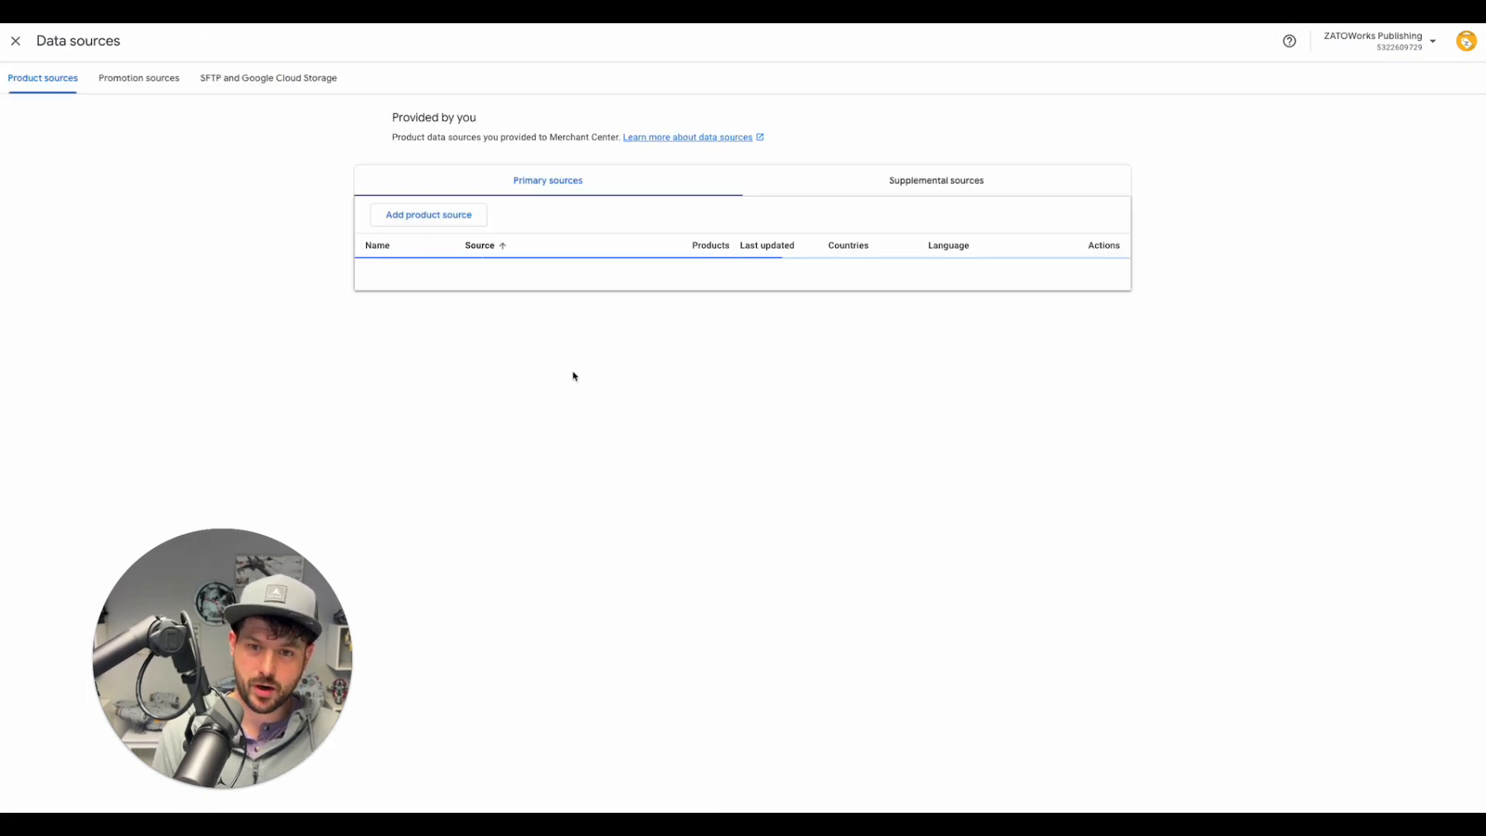
pyautogui.click(949, 180)
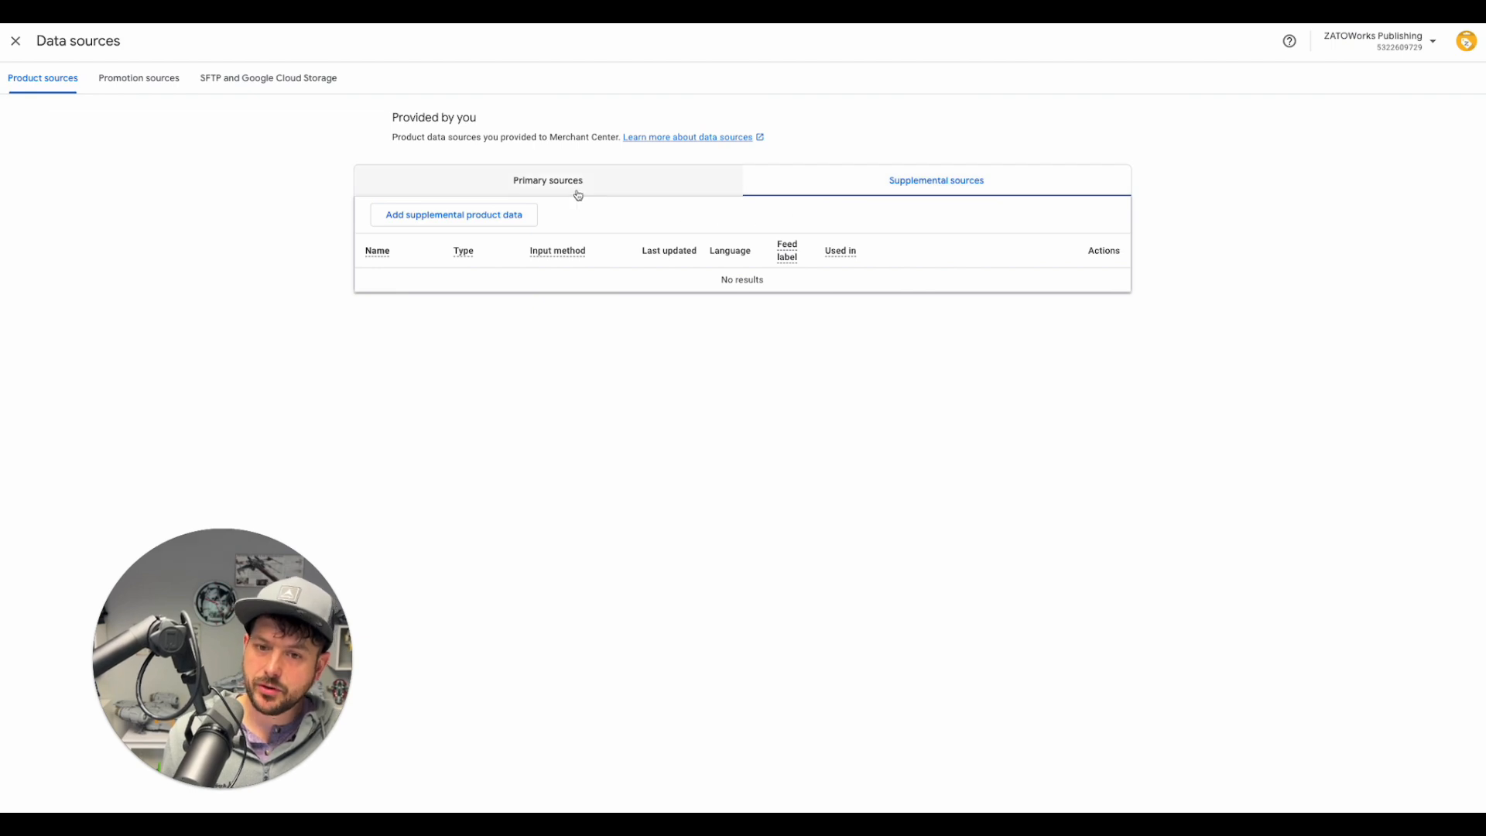
pyautogui.moveTo(540, 249)
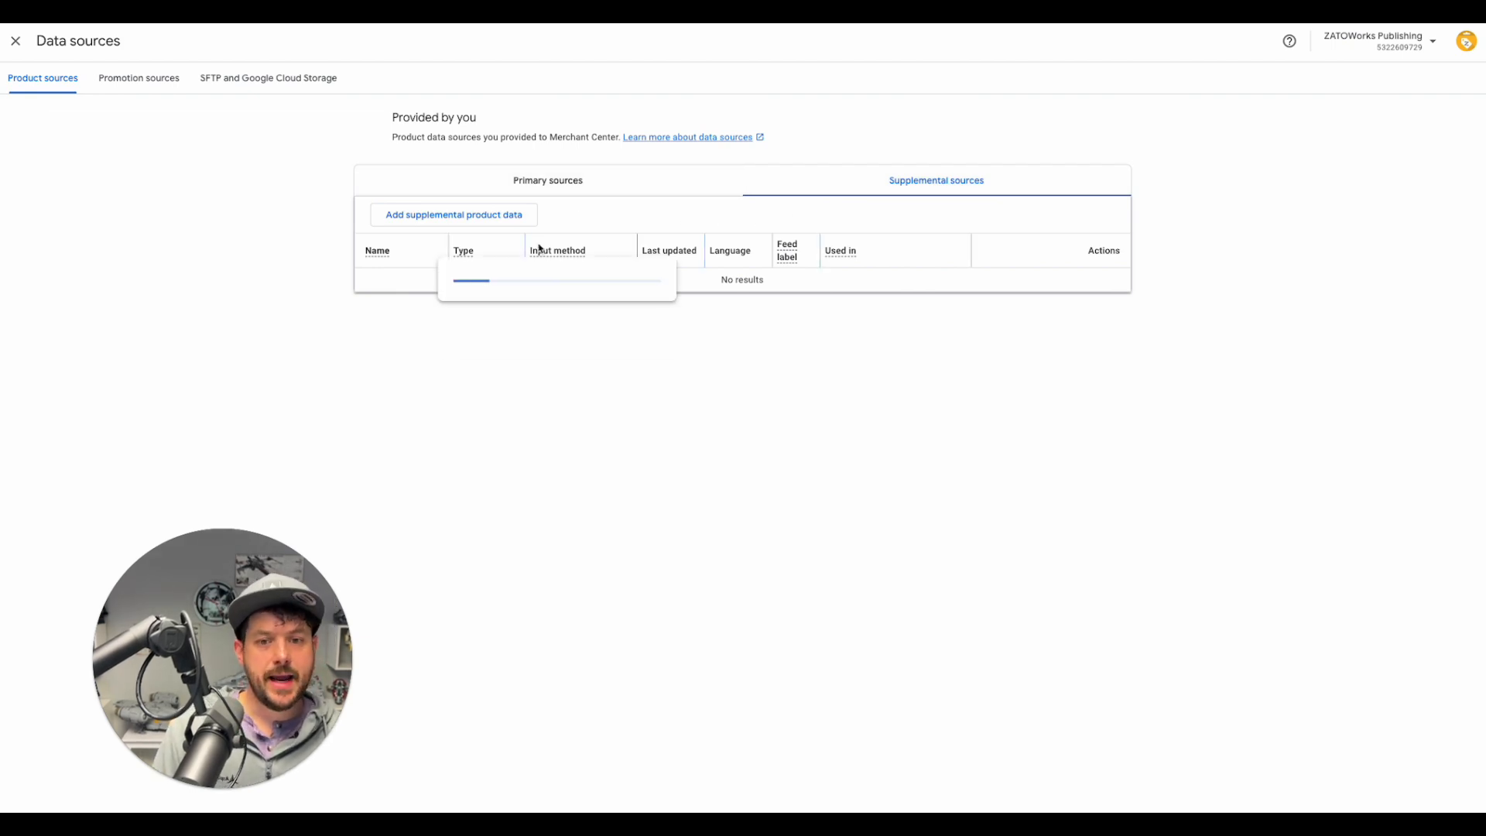
pyautogui.click(484, 230)
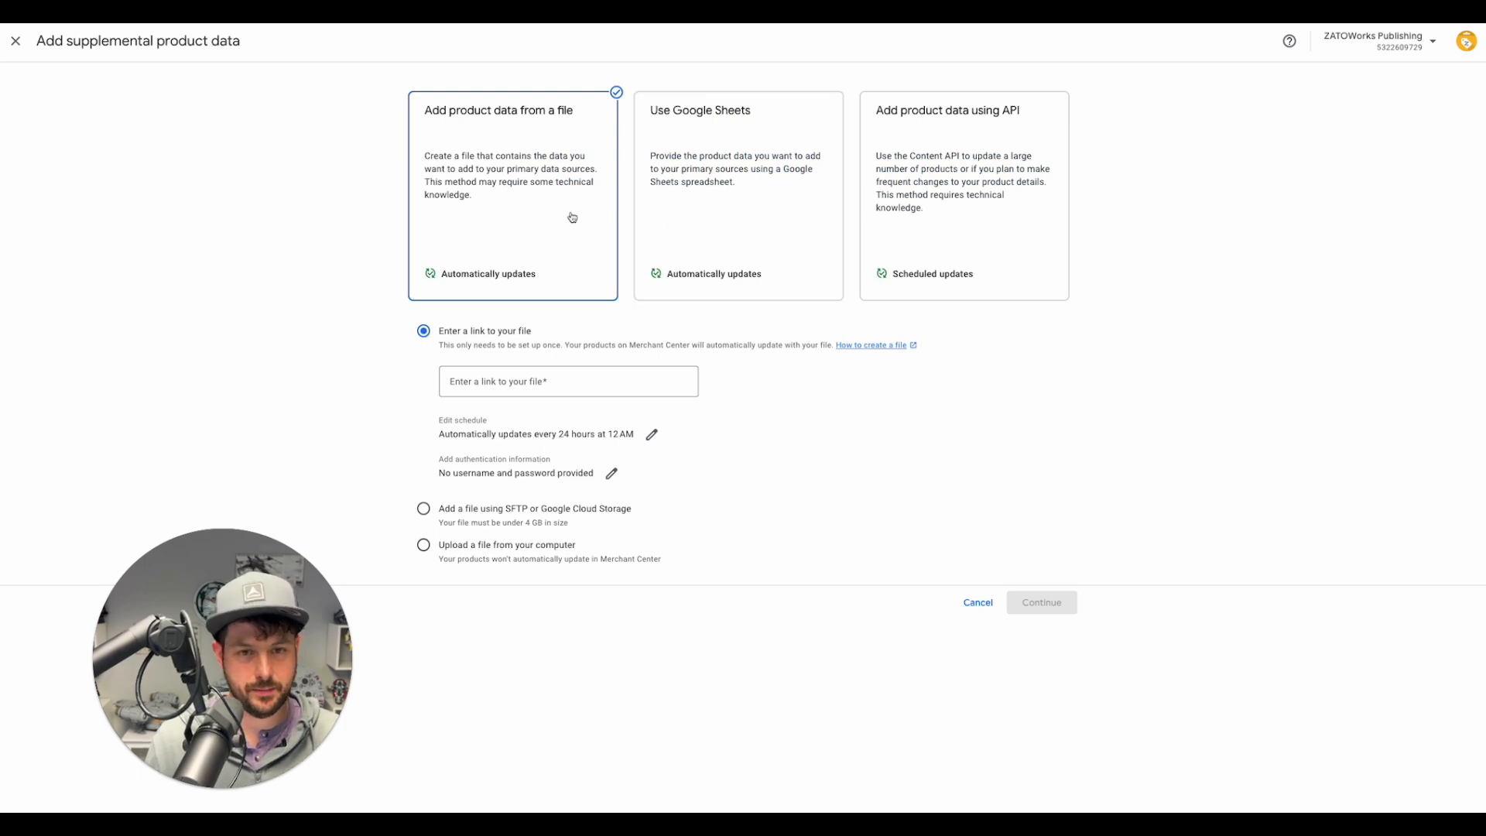
# Step: Choose Google Sheets as the supplemental data method, request its template and sign in with the listed Google account
pyautogui.click(757, 185)
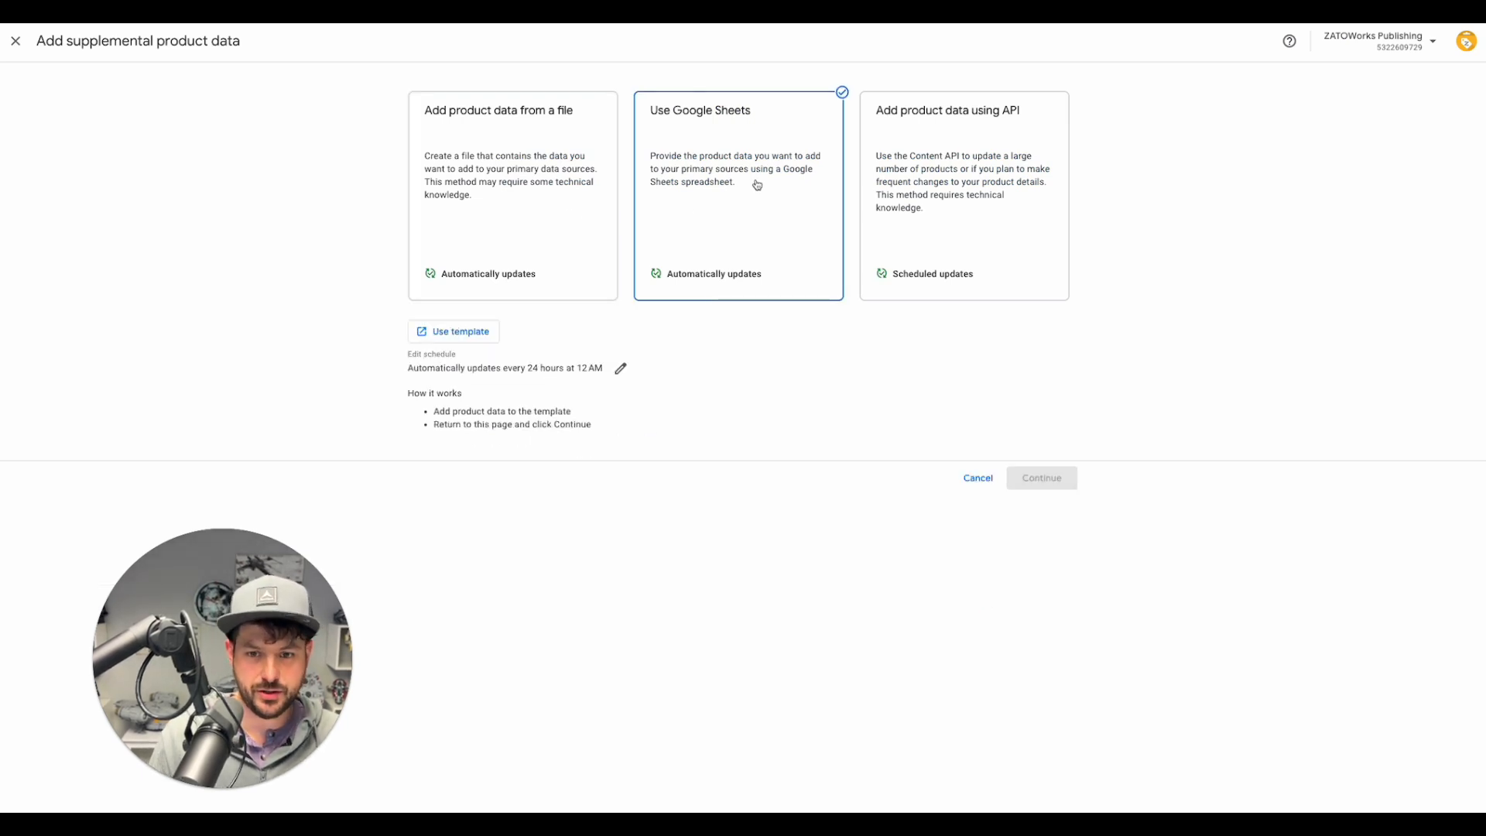
pyautogui.click(468, 336)
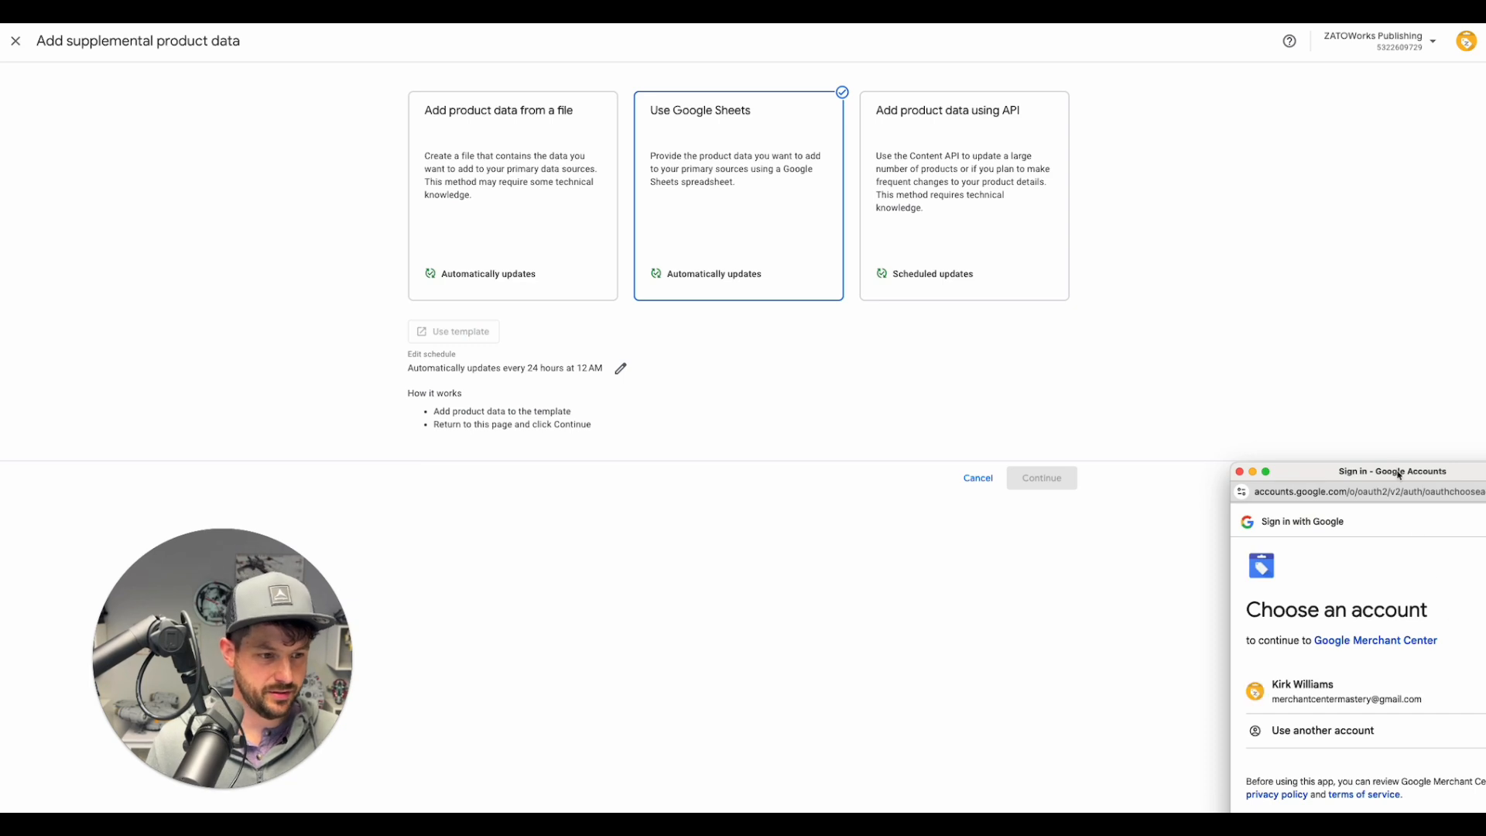
pyautogui.moveTo(1399, 474); pyautogui.dragTo(1042, 263)
pyautogui.click(980, 480)
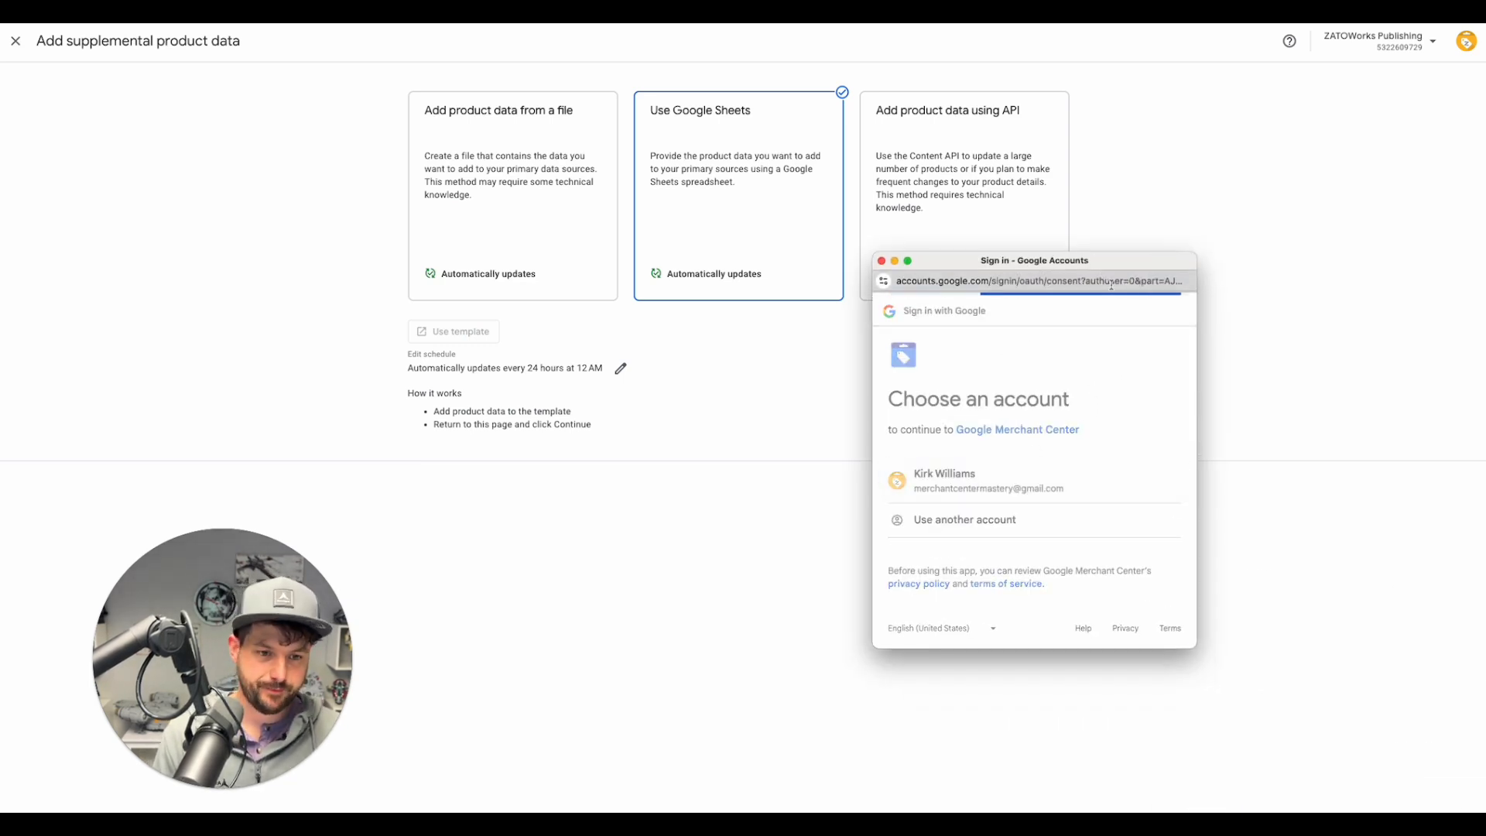
# Step: Grant Google Merchant Center access to all Google Drive files and Google Sheets spreadsheets
pyautogui.scroll(-2, 1053, 504)
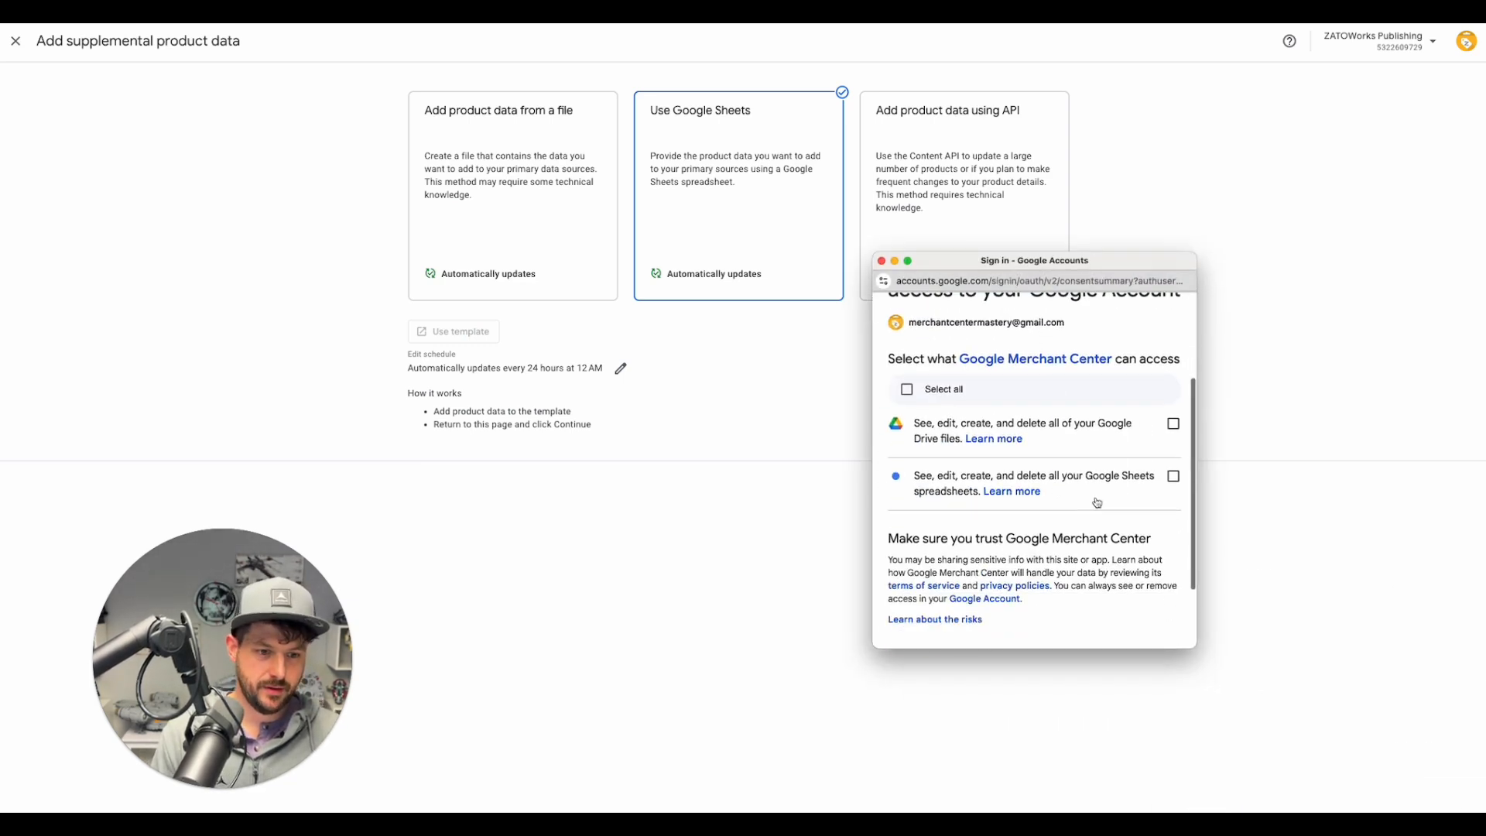
pyautogui.click(921, 392)
pyautogui.scroll(-2, 1084, 542)
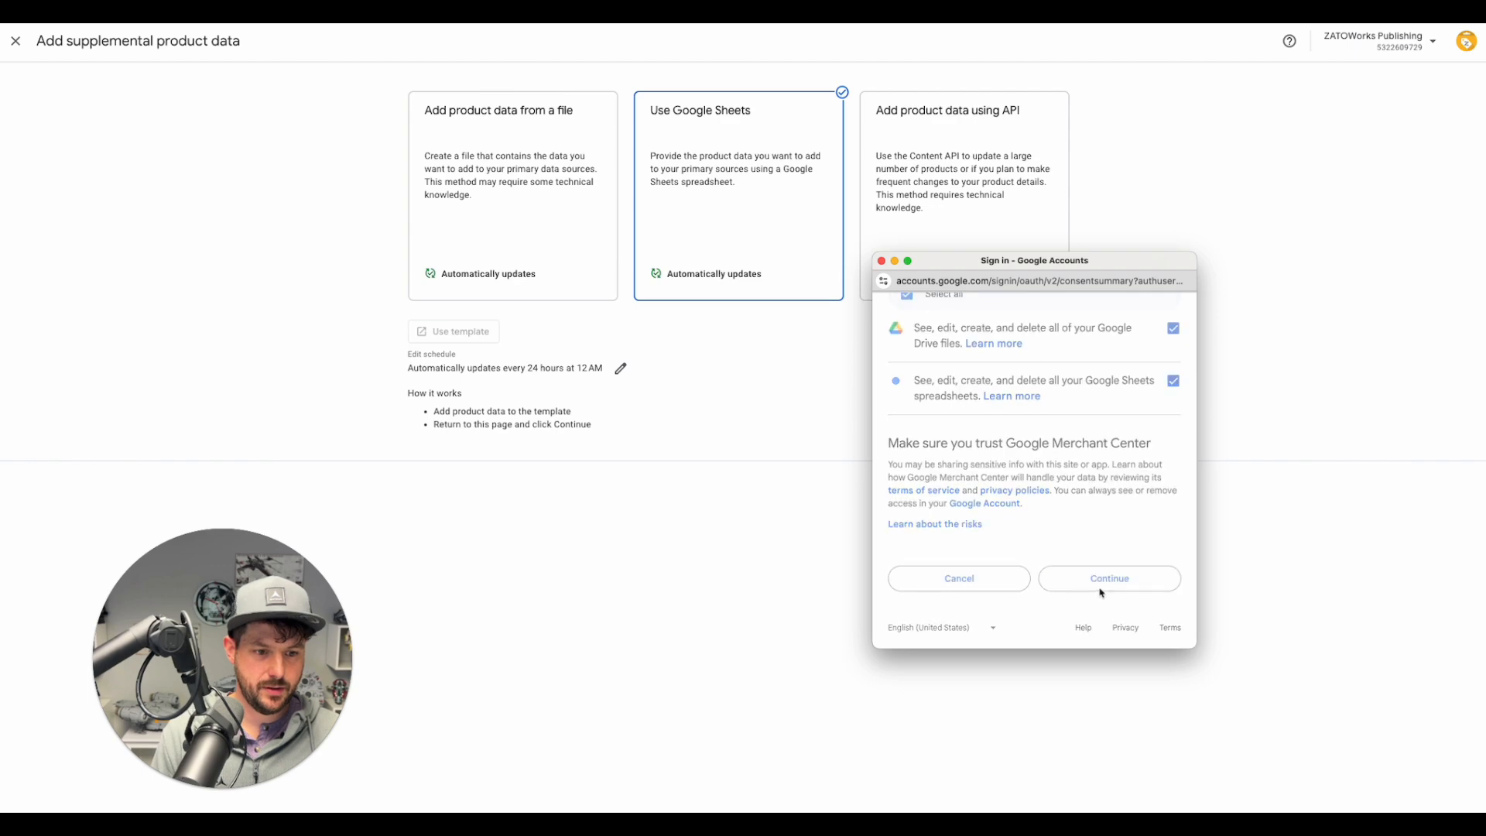
pyautogui.click(1120, 573)
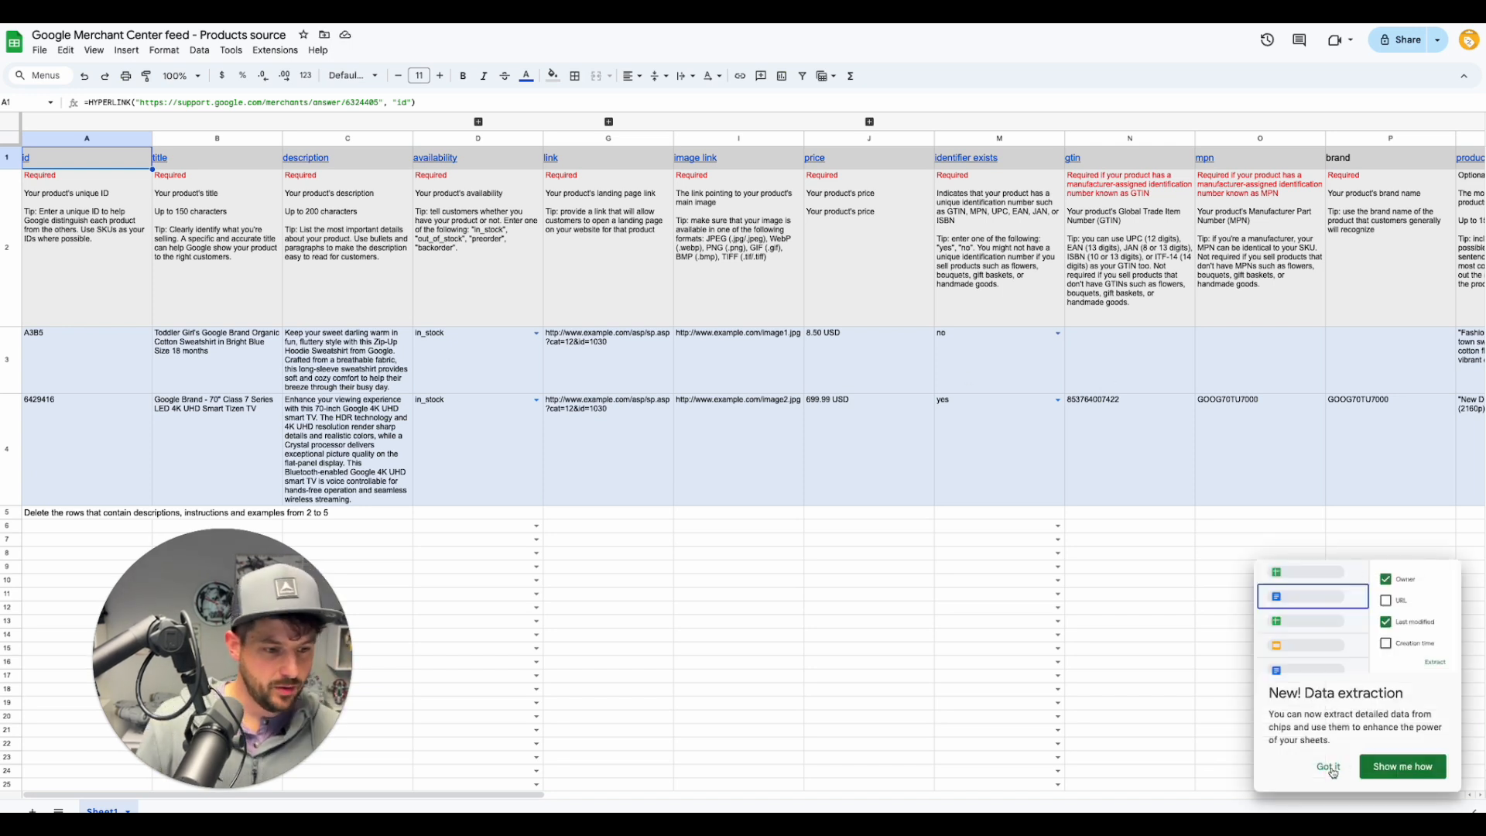
# Step: Dismiss the data extraction notice and review the attribute columns of the products source template
pyautogui.click(1329, 767)
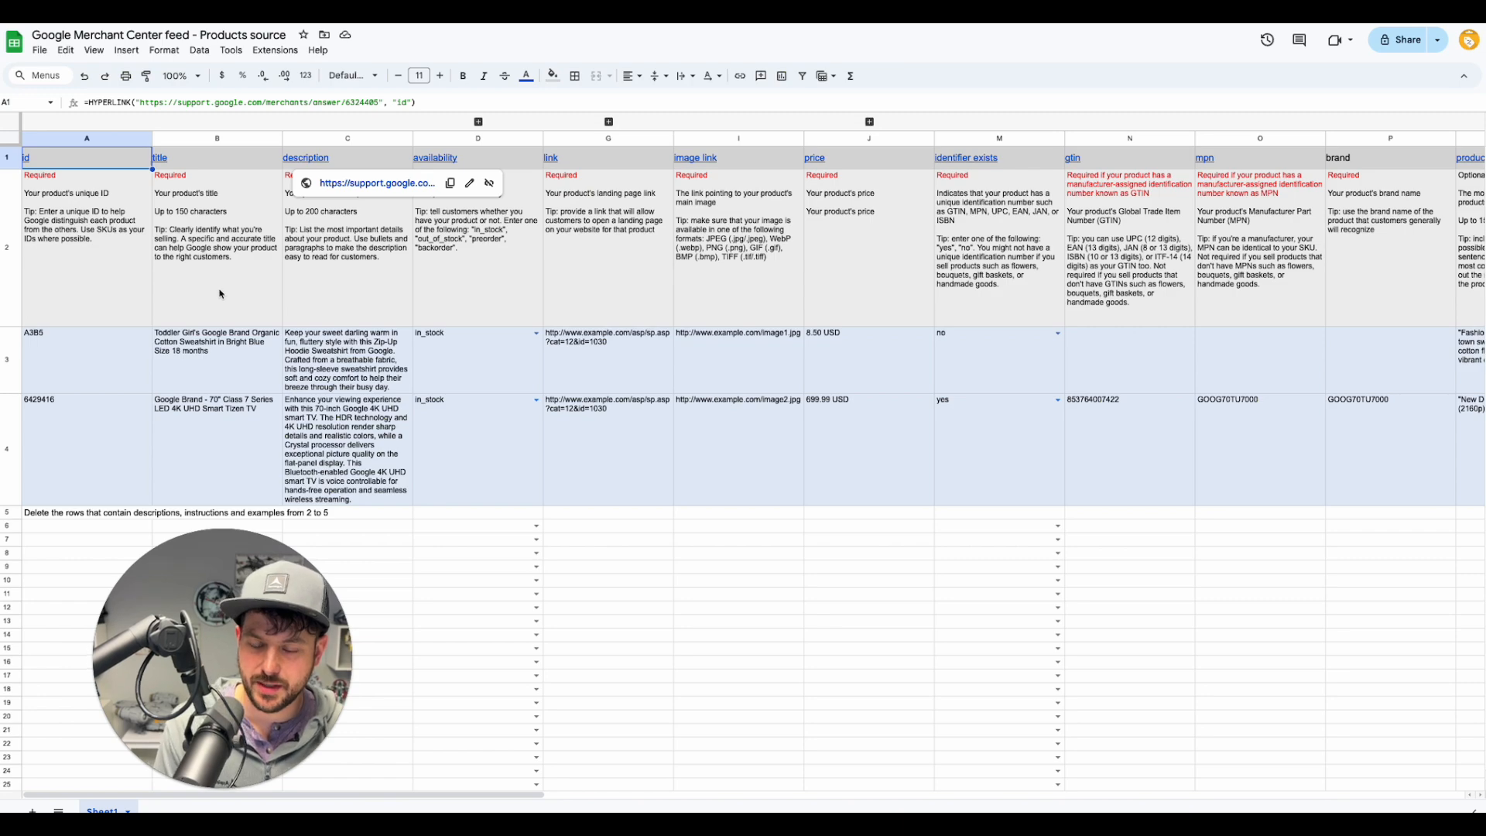
pyautogui.scroll(-1, 495, 307)
pyautogui.scroll(1, 481, 309)
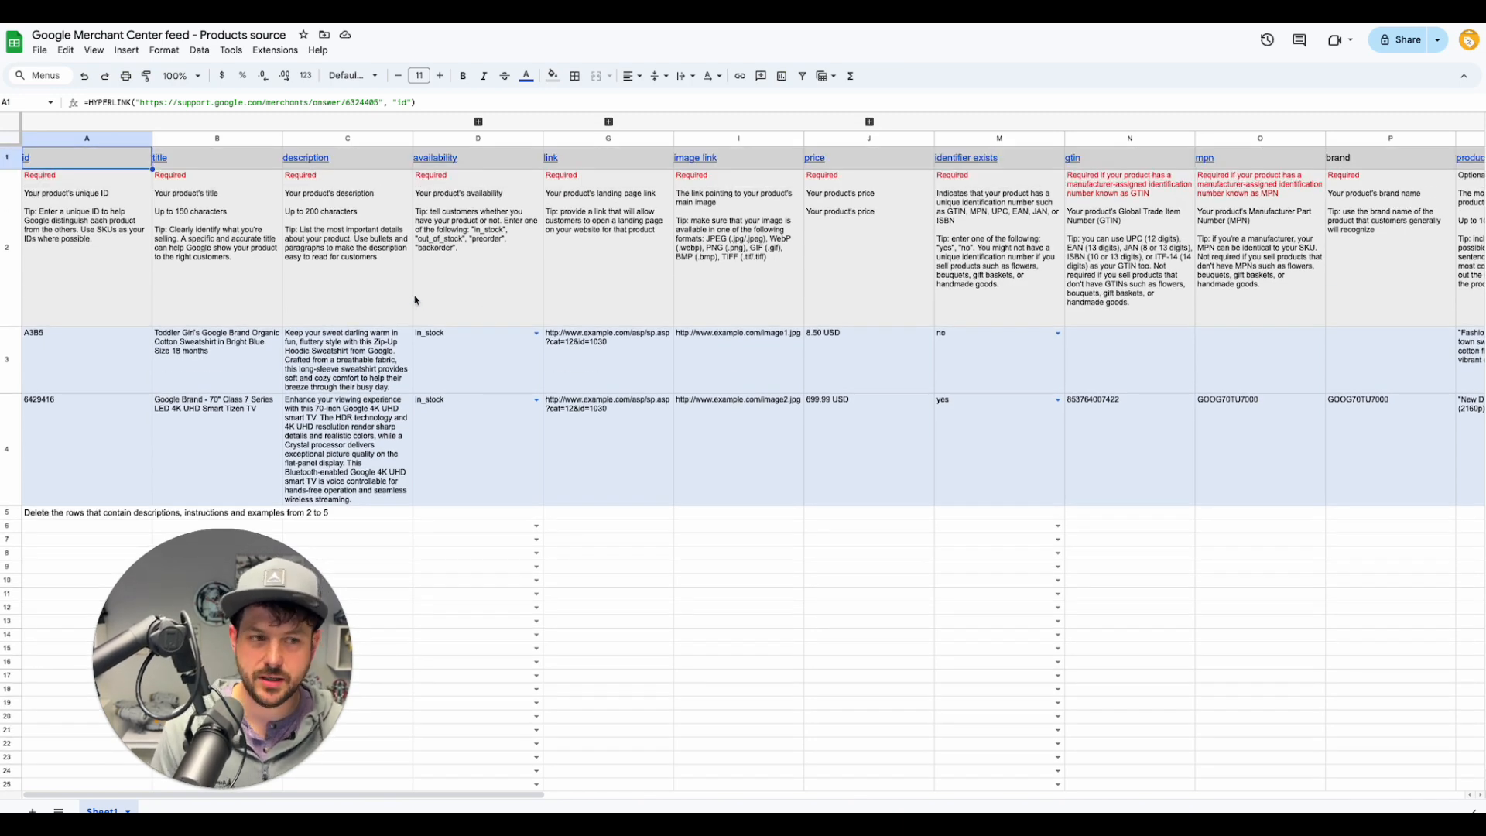
pyautogui.hscroll(5, 415, 300)
pyautogui.hscroll(10, 415, 302)
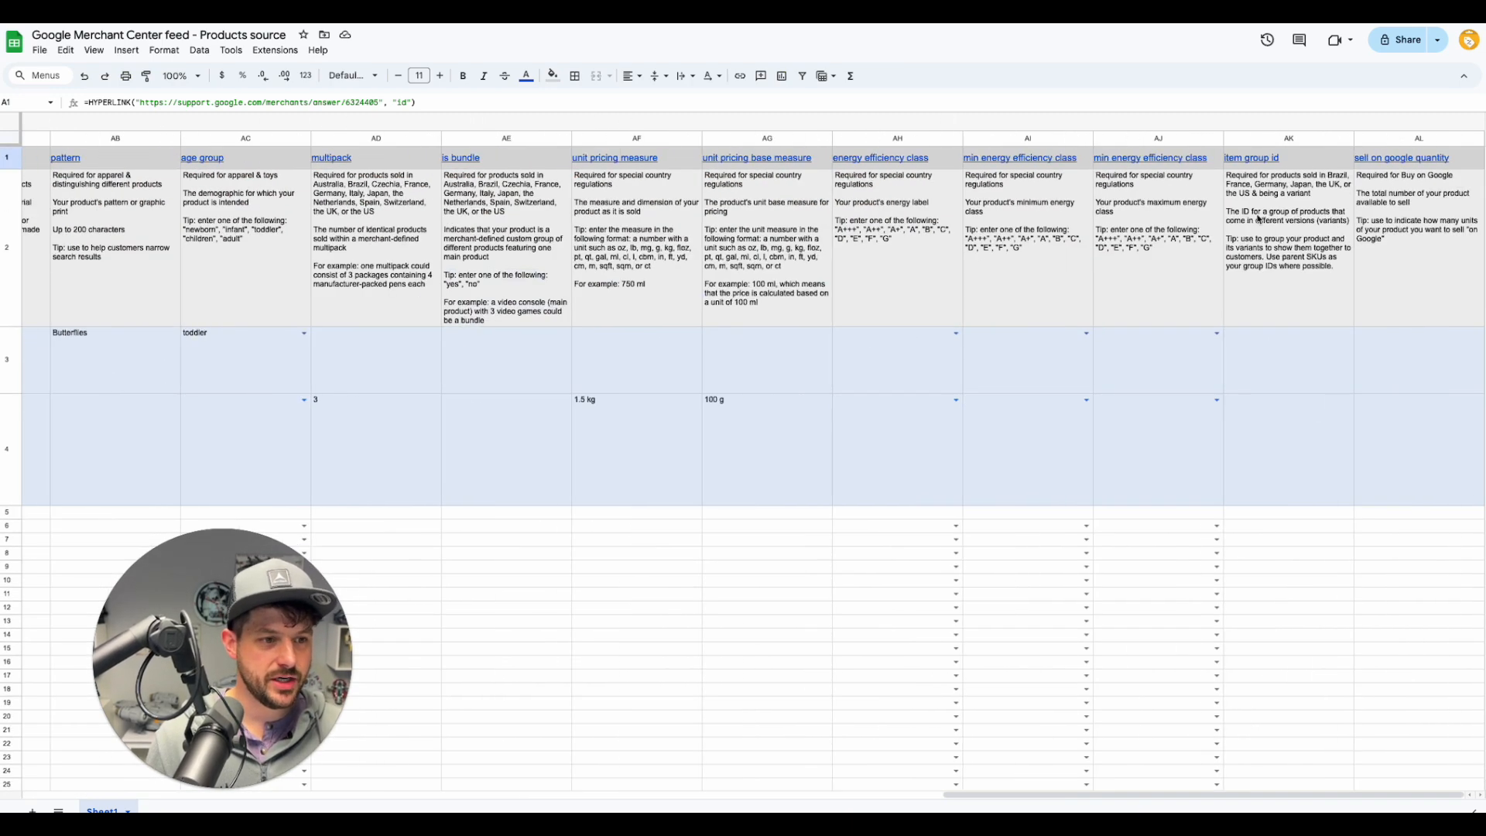
pyautogui.hscroll(-8, 1259, 219)
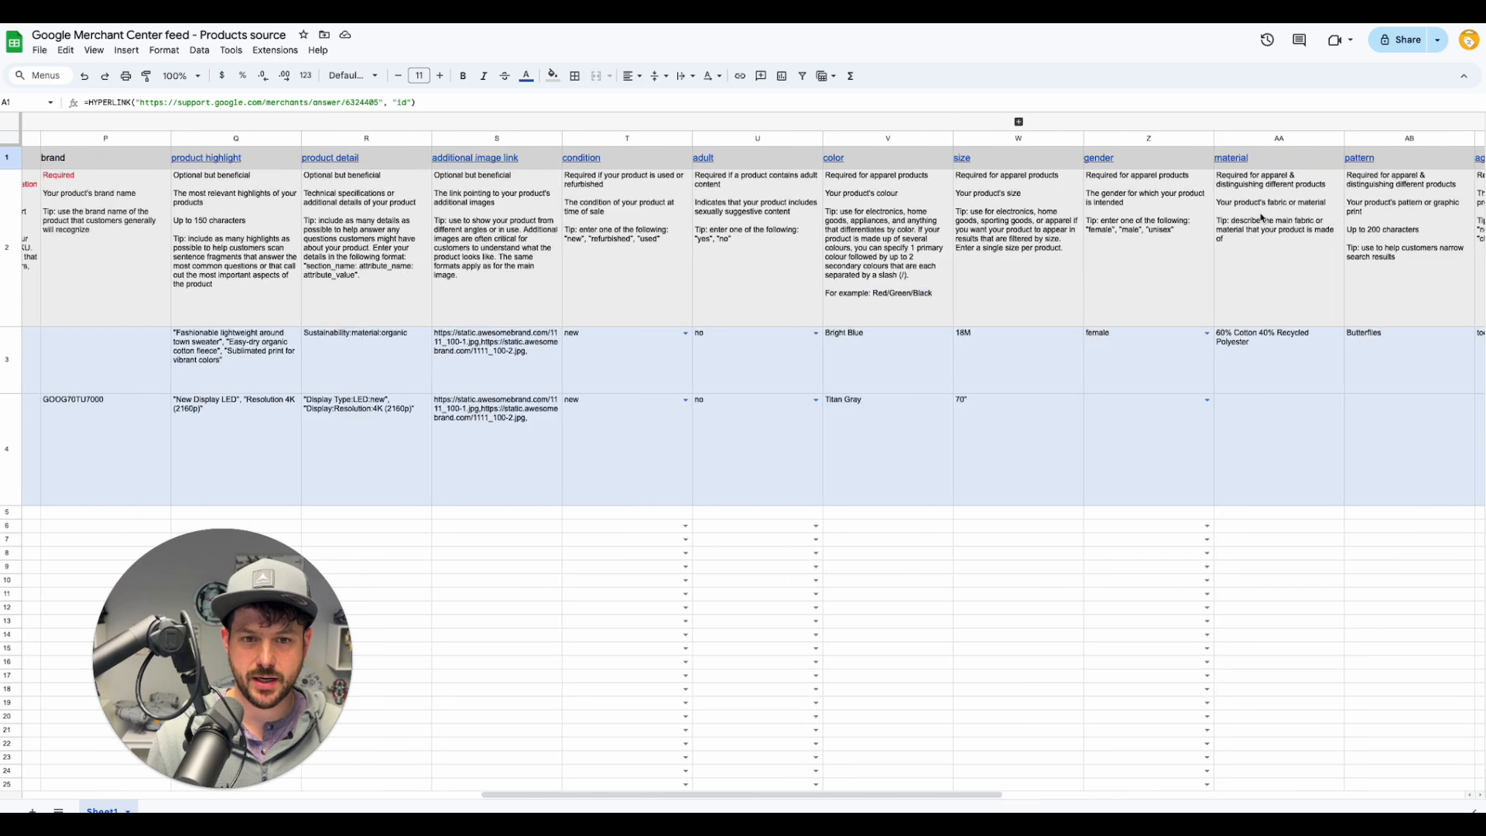
pyautogui.hscroll(-15, 1260, 216)
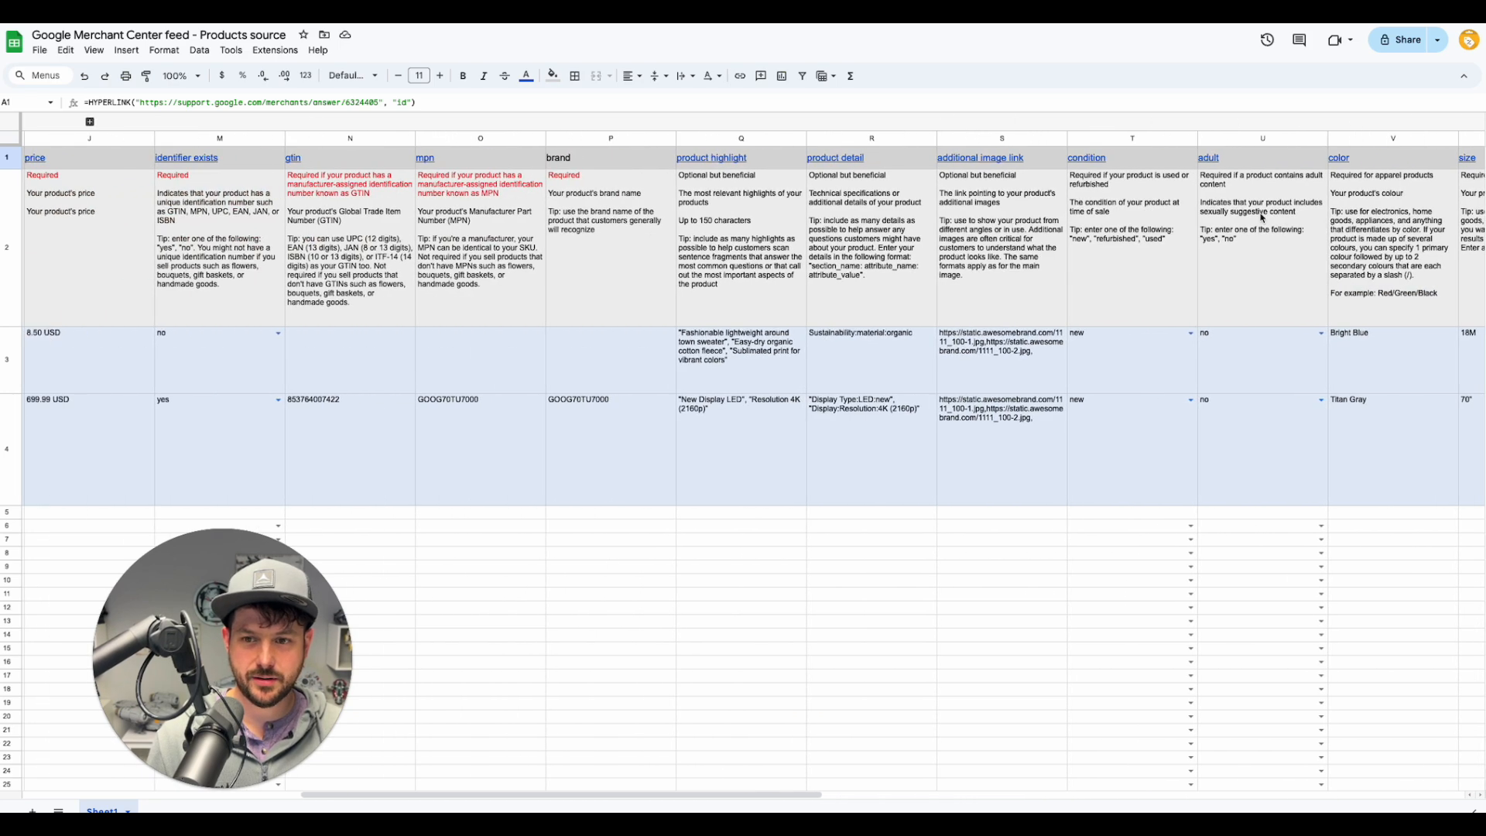
# Step: Clear all template content from the products source spreadsheet
pyautogui.rightClick(13, 125)
pyautogui.press('Escape')
pyautogui.click(9, 139)
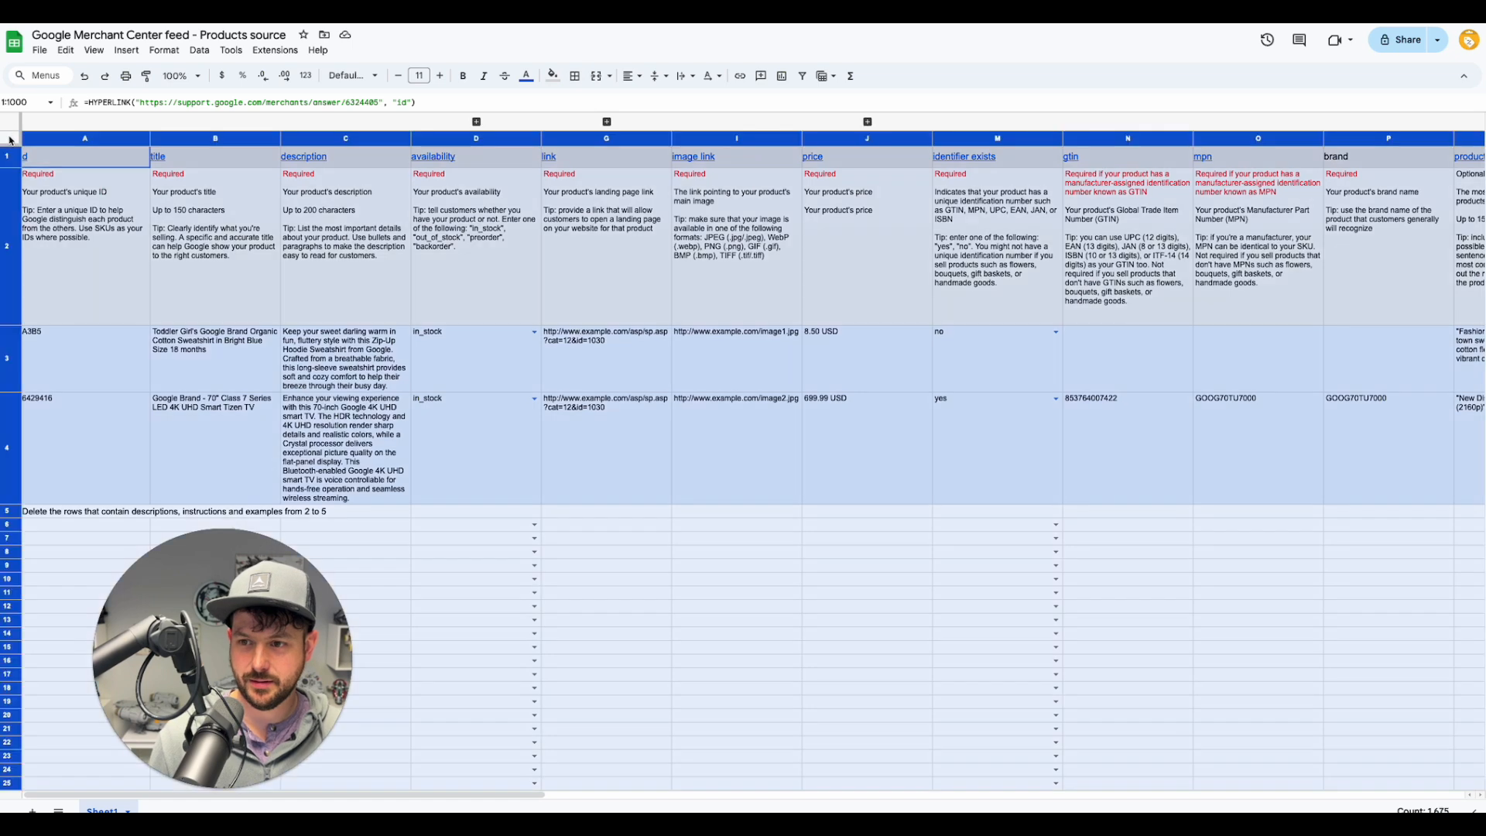
pyautogui.press('Delete')
pyautogui.click(348, 343)
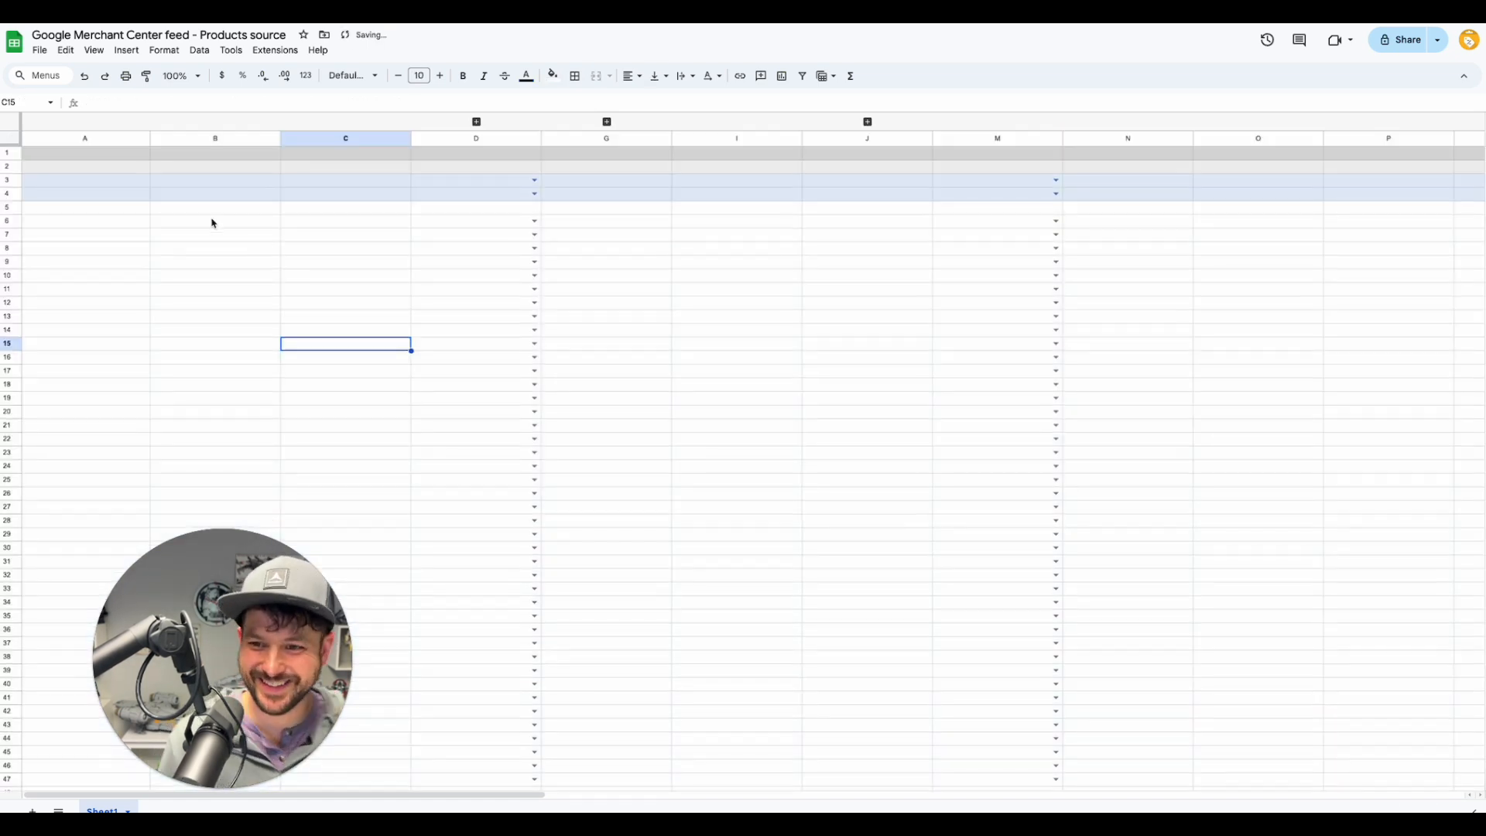
# Step: Enter the column headers id in cell A1 and promotion_id in cell B1
pyautogui.click(81, 157)
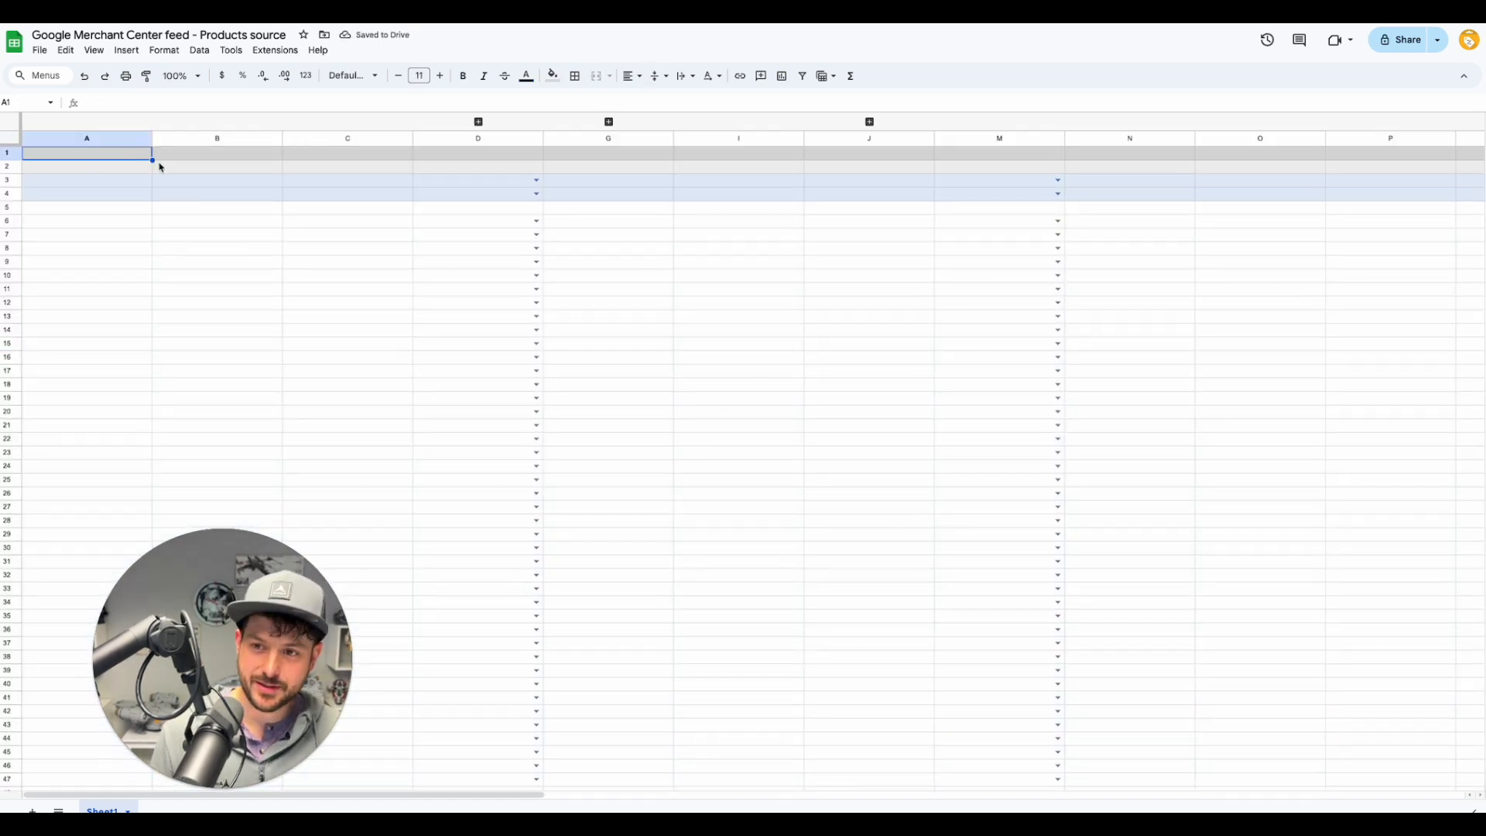
pyautogui.click(125, 144)
pyautogui.click(124, 158)
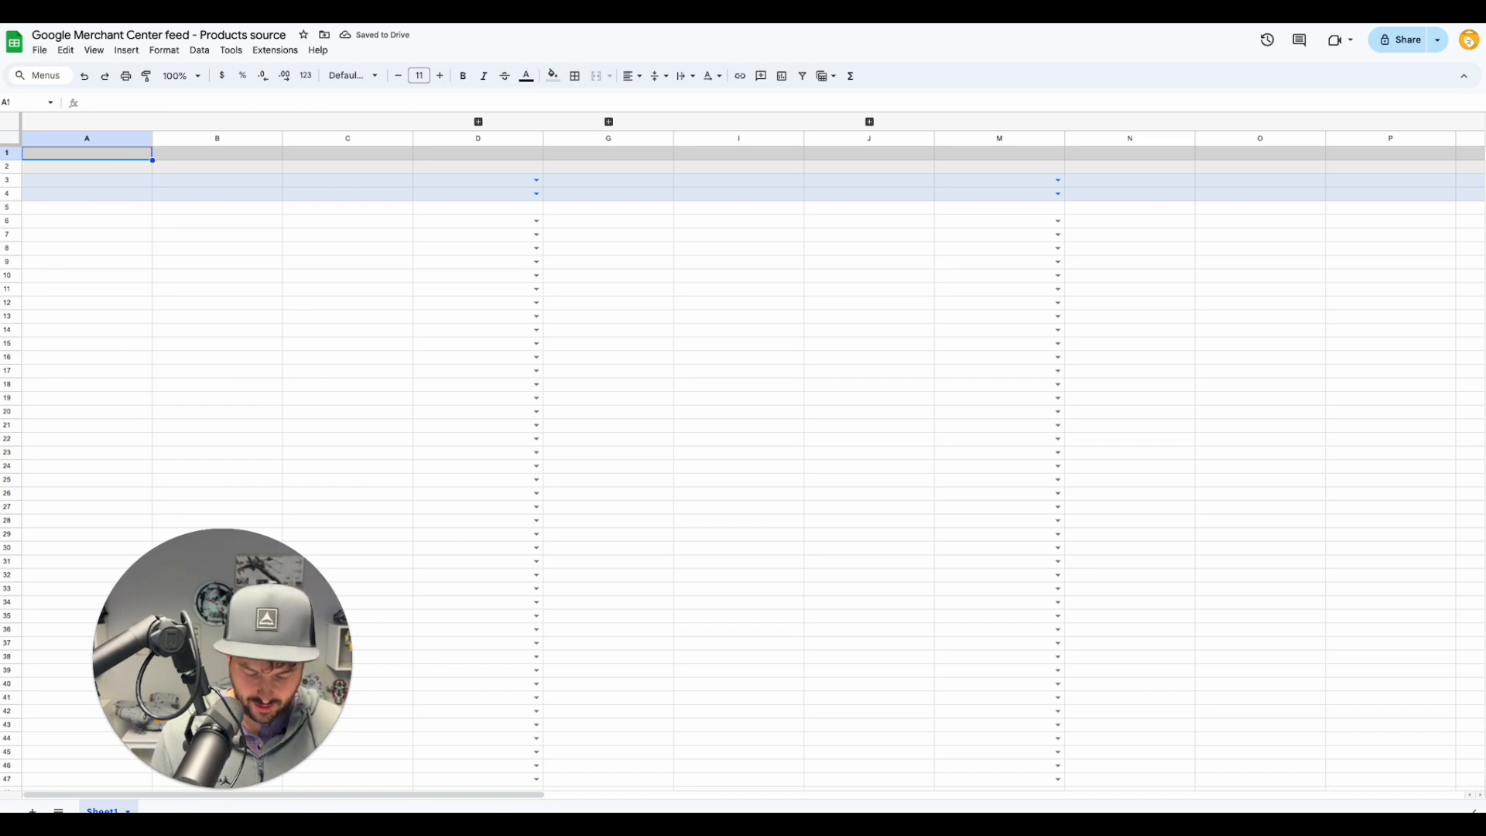
pyautogui.write('id')
pyautogui.click(202, 161)
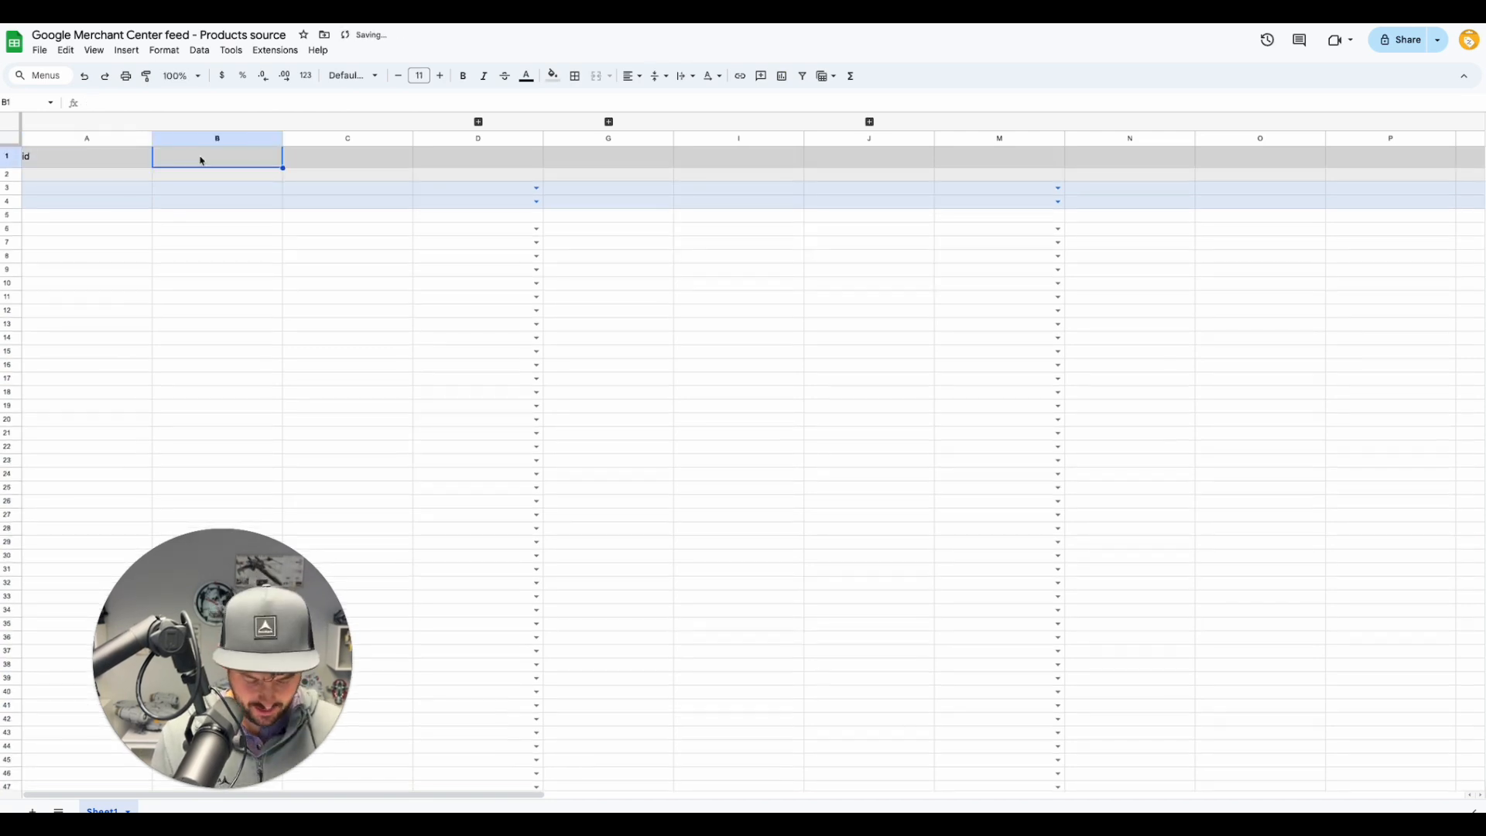
pyautogui.write('promotion_i')
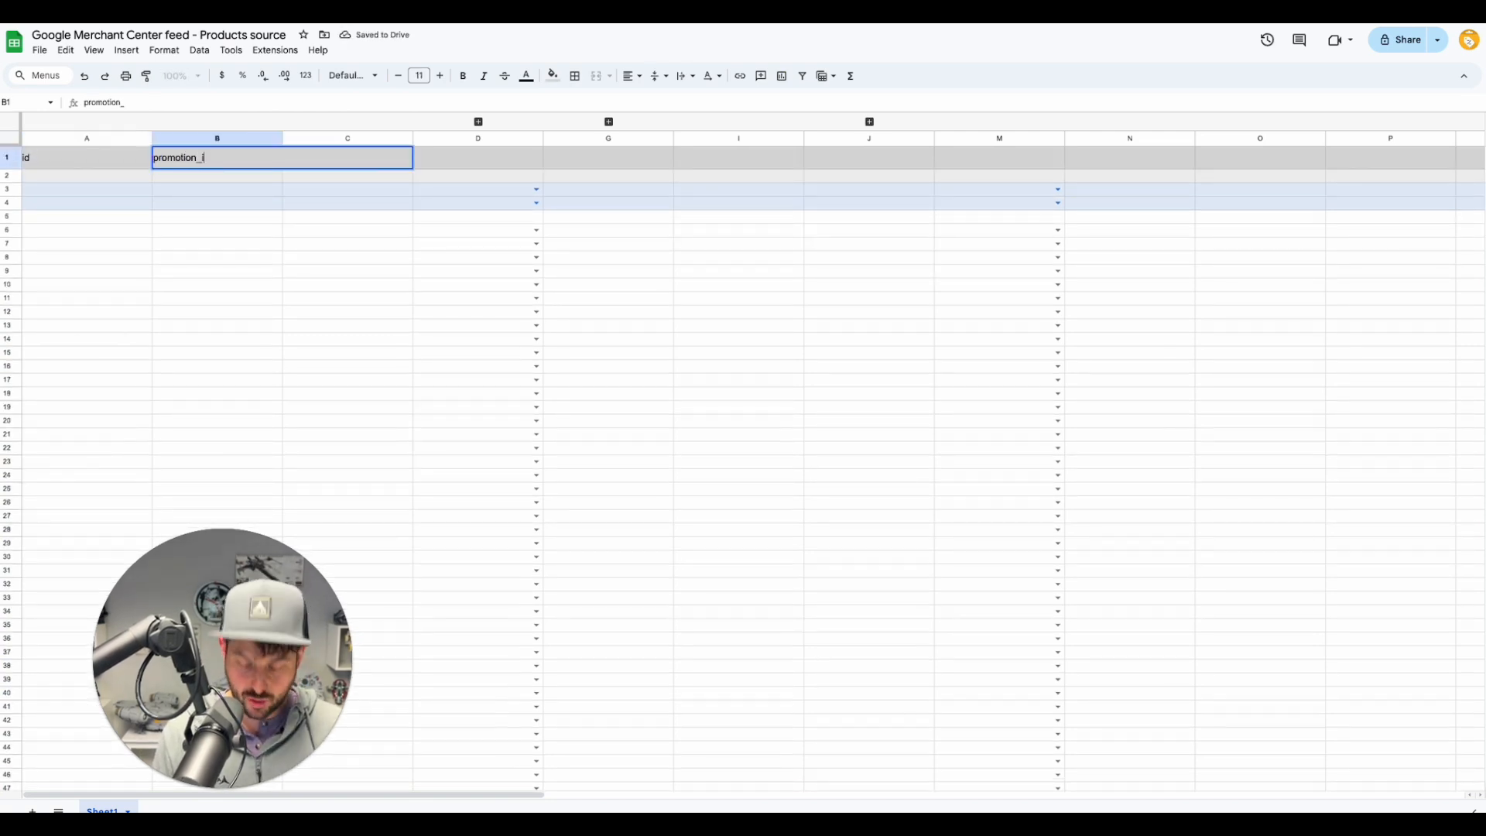
pyautogui.write('d')
pyautogui.press('Return')
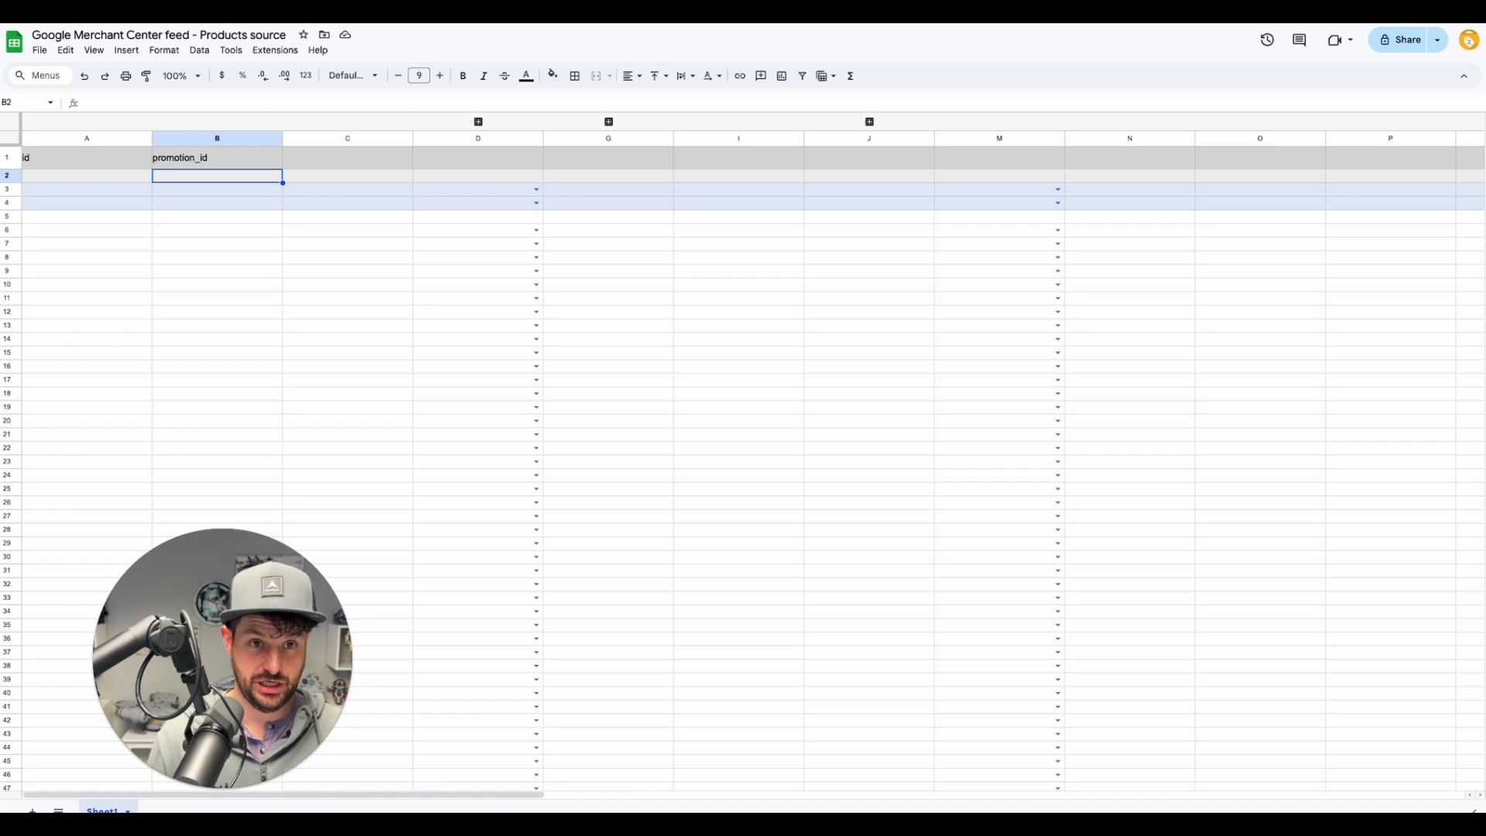
# Step: Search Google for "google shopping promotion id" in a new browser tab and read the Merchant Center Help article on promotion_id
pyautogui.press('super+t')
pyautogui.write('goog')
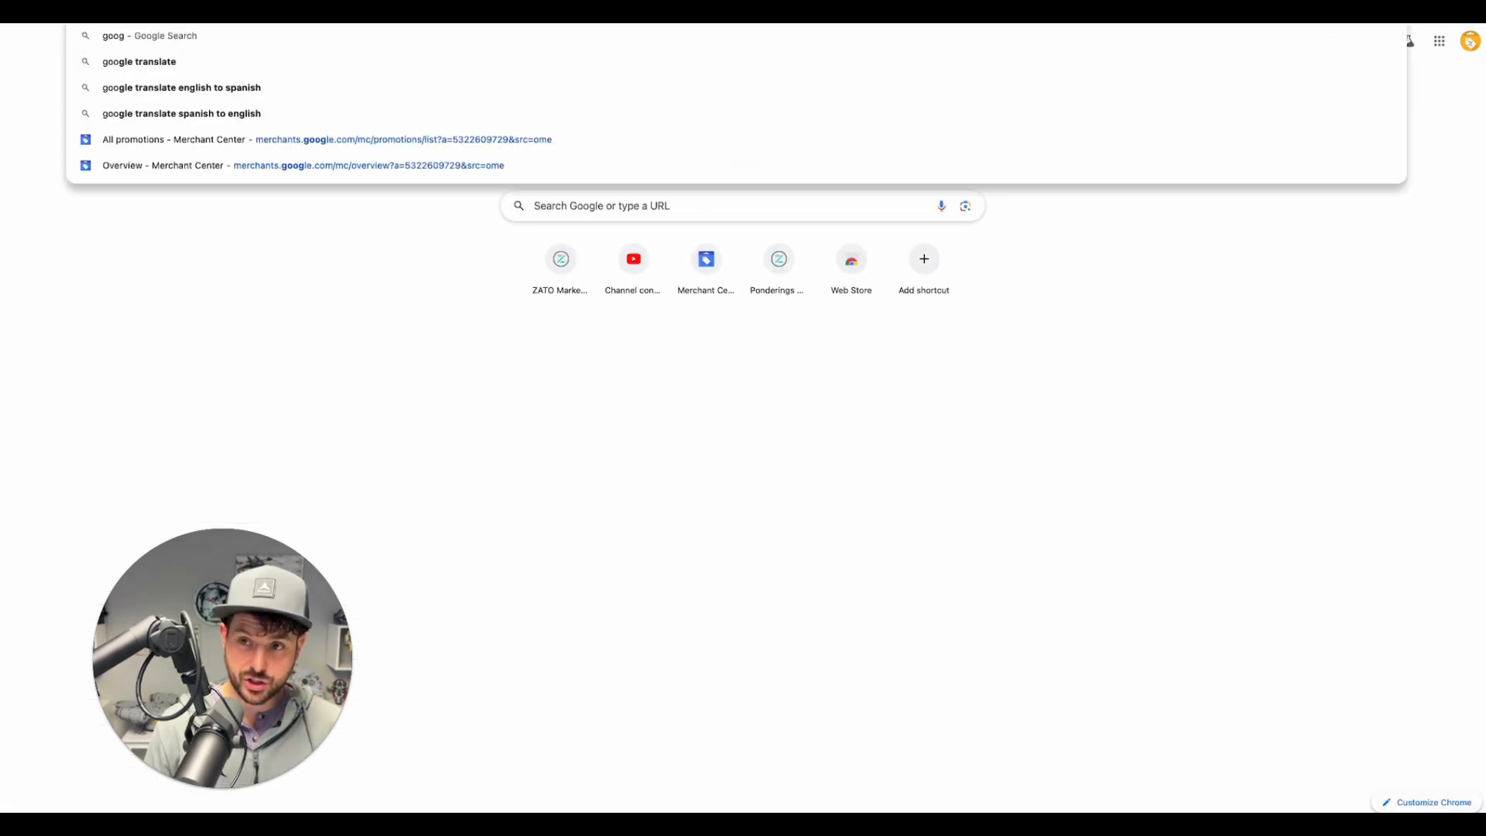
pyautogui.write('le shopping')
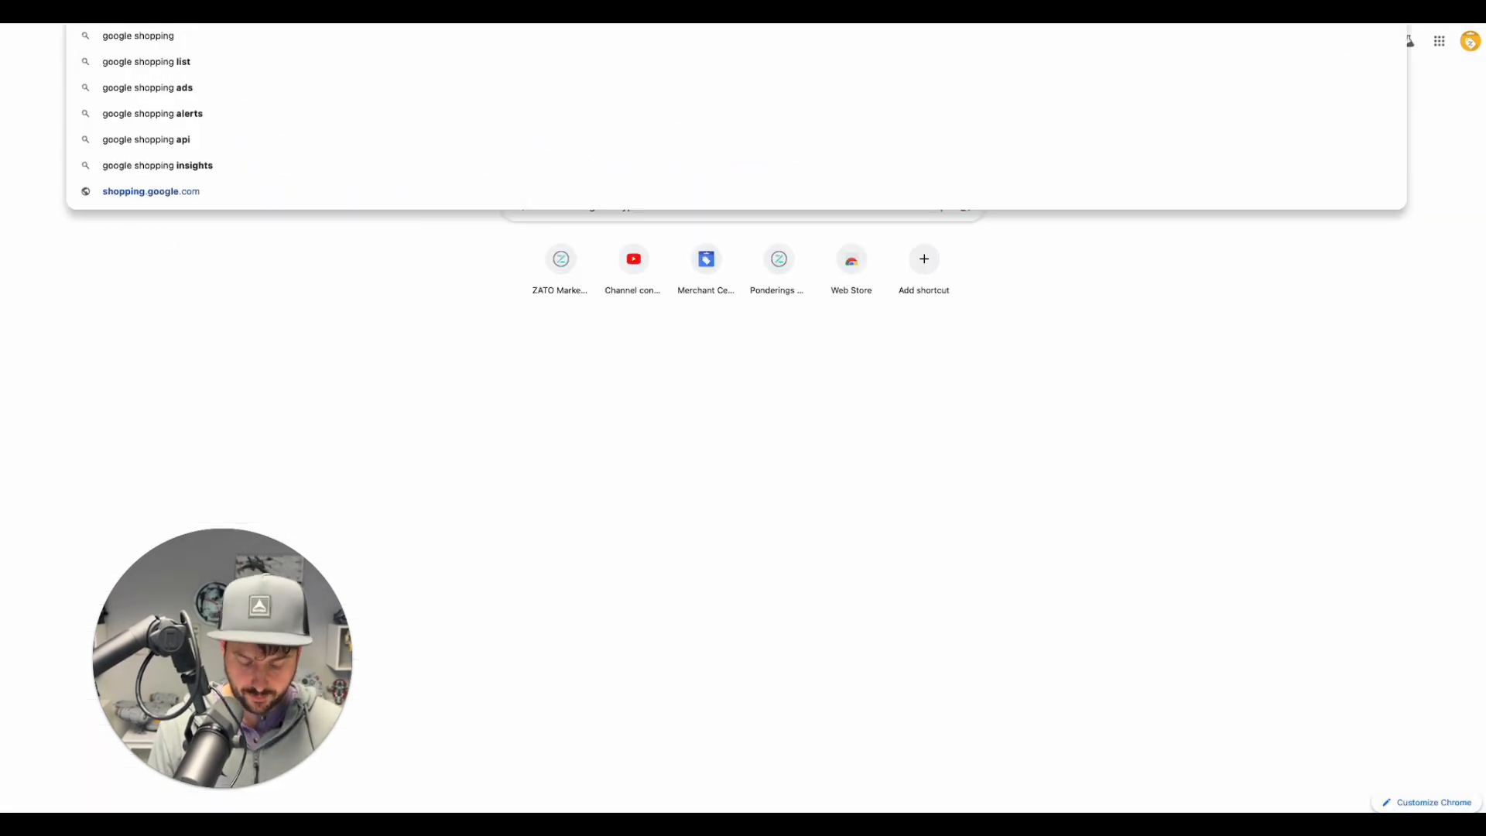
pyautogui.write(' promotion id')
pyautogui.press('Return')
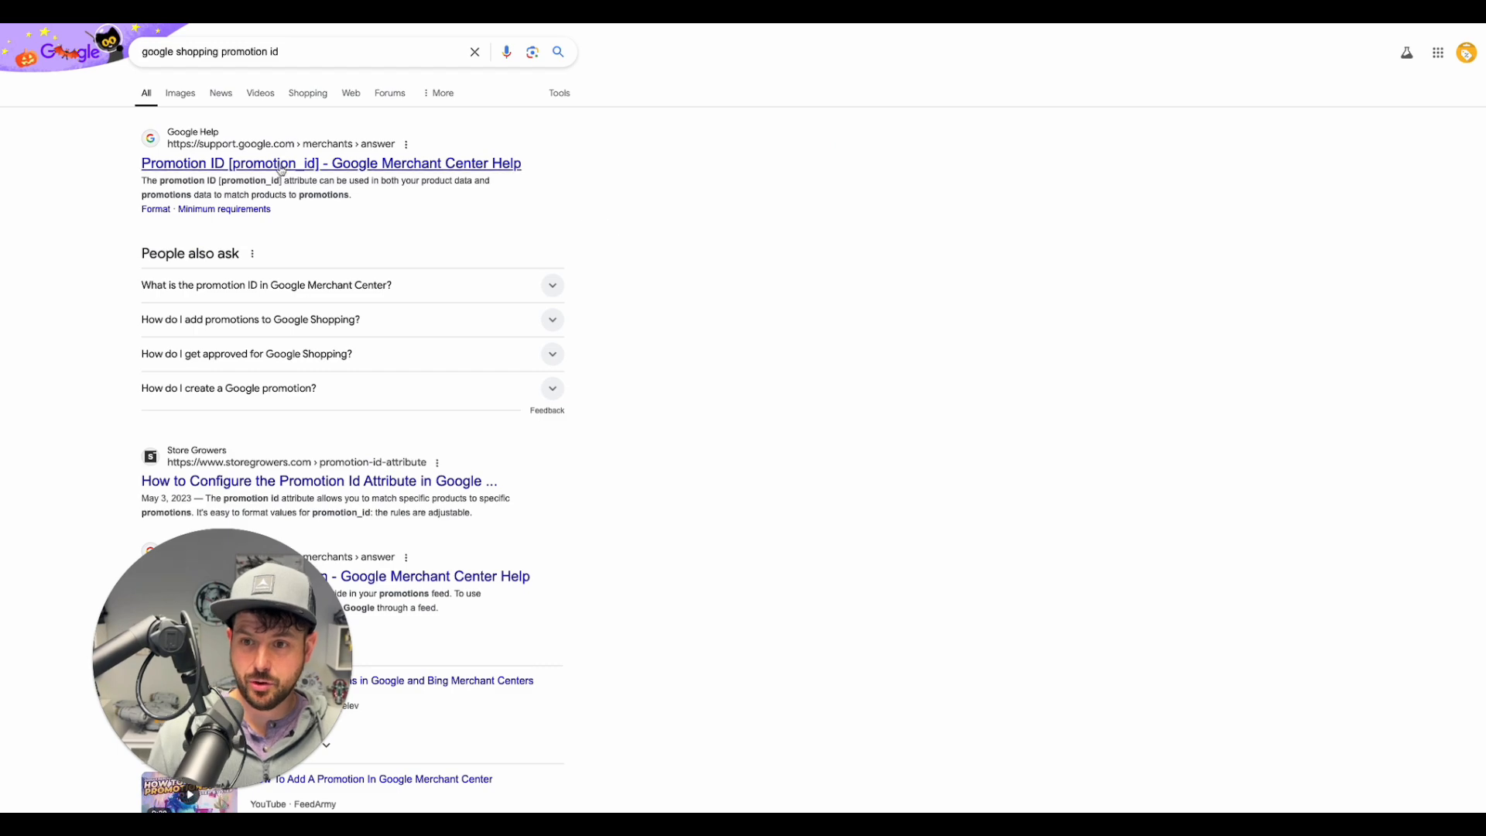
pyautogui.click(289, 168)
pyautogui.scroll(-3, 315, 315)
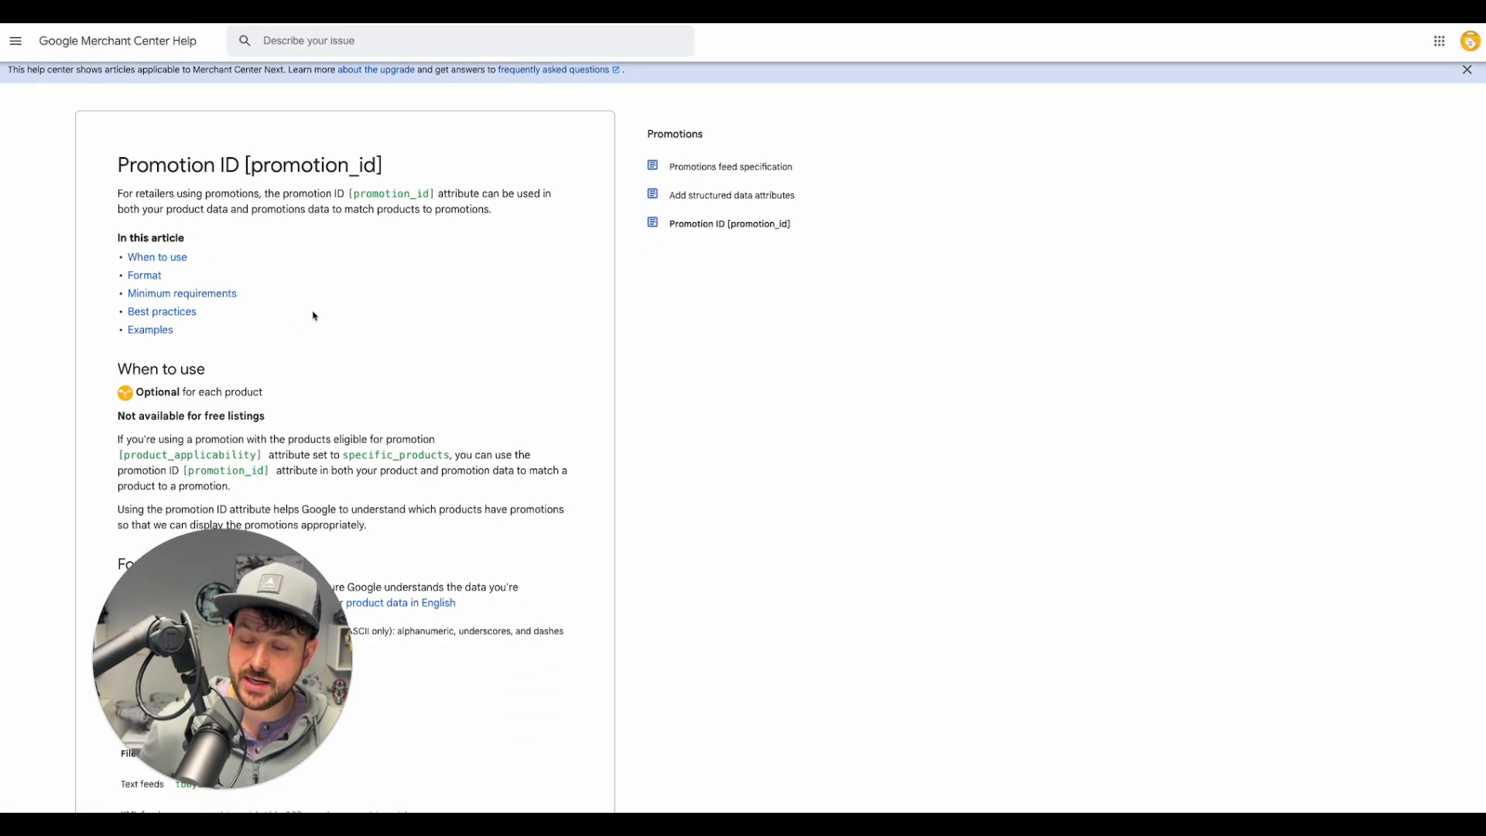
pyautogui.scroll(-1, 323, 316)
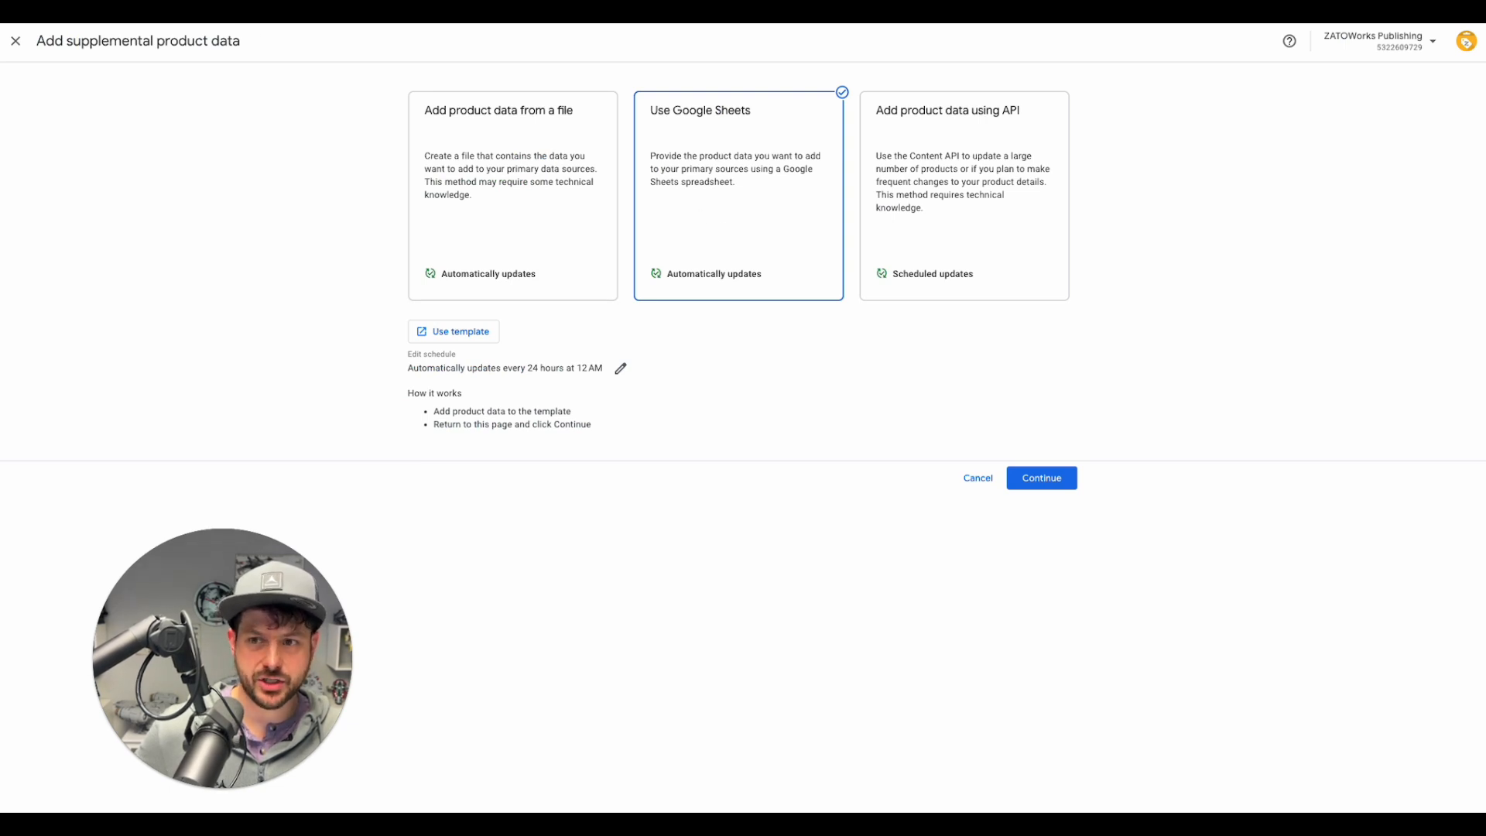
# Step: Leave a fresh copy of the supplemental product data form and return to the Products page
pyautogui.rightClick(154, 4)
pyautogui.click(196, 56)
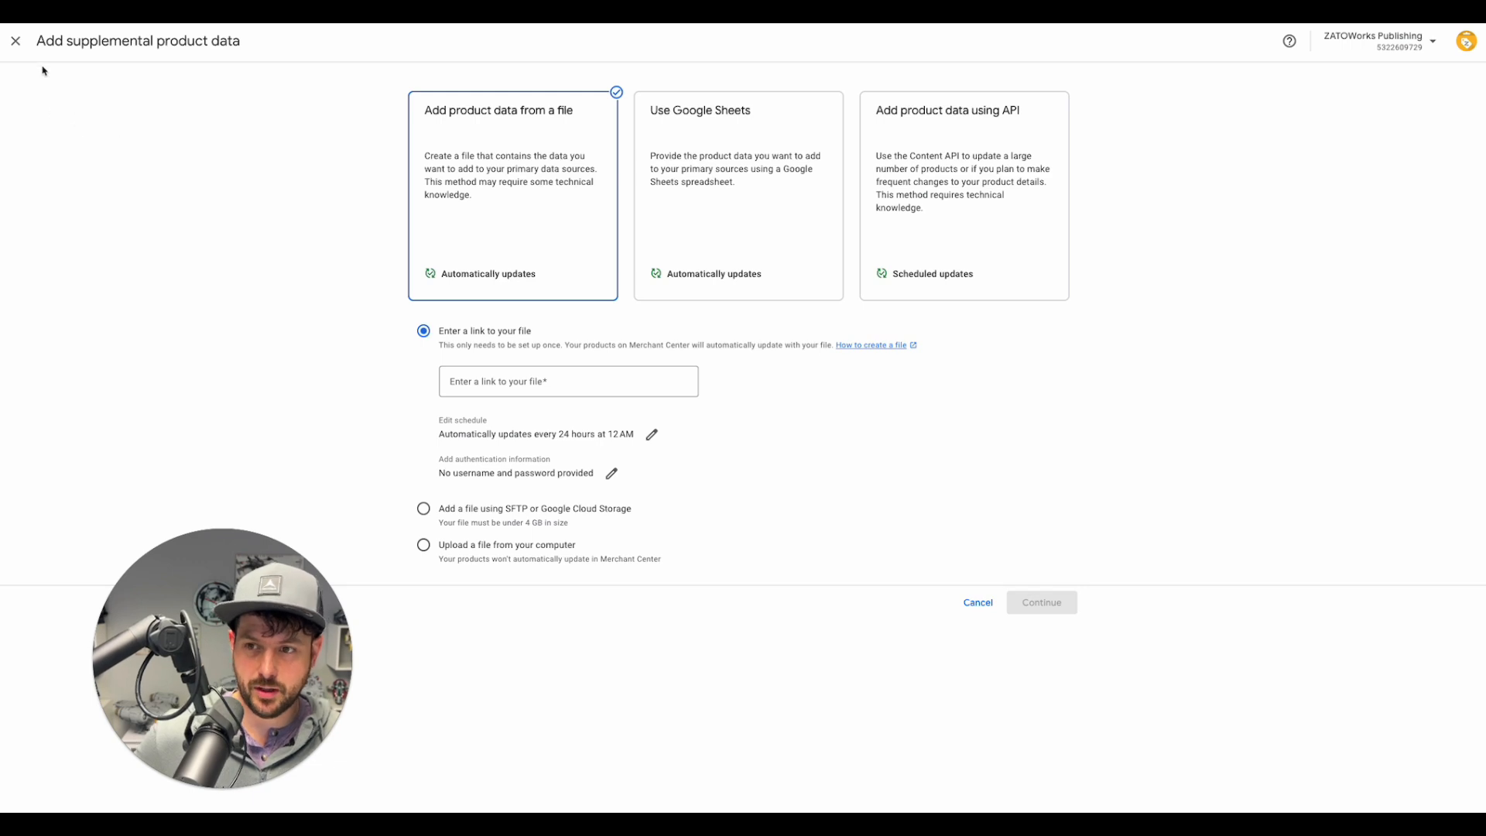
pyautogui.click(17, 44)
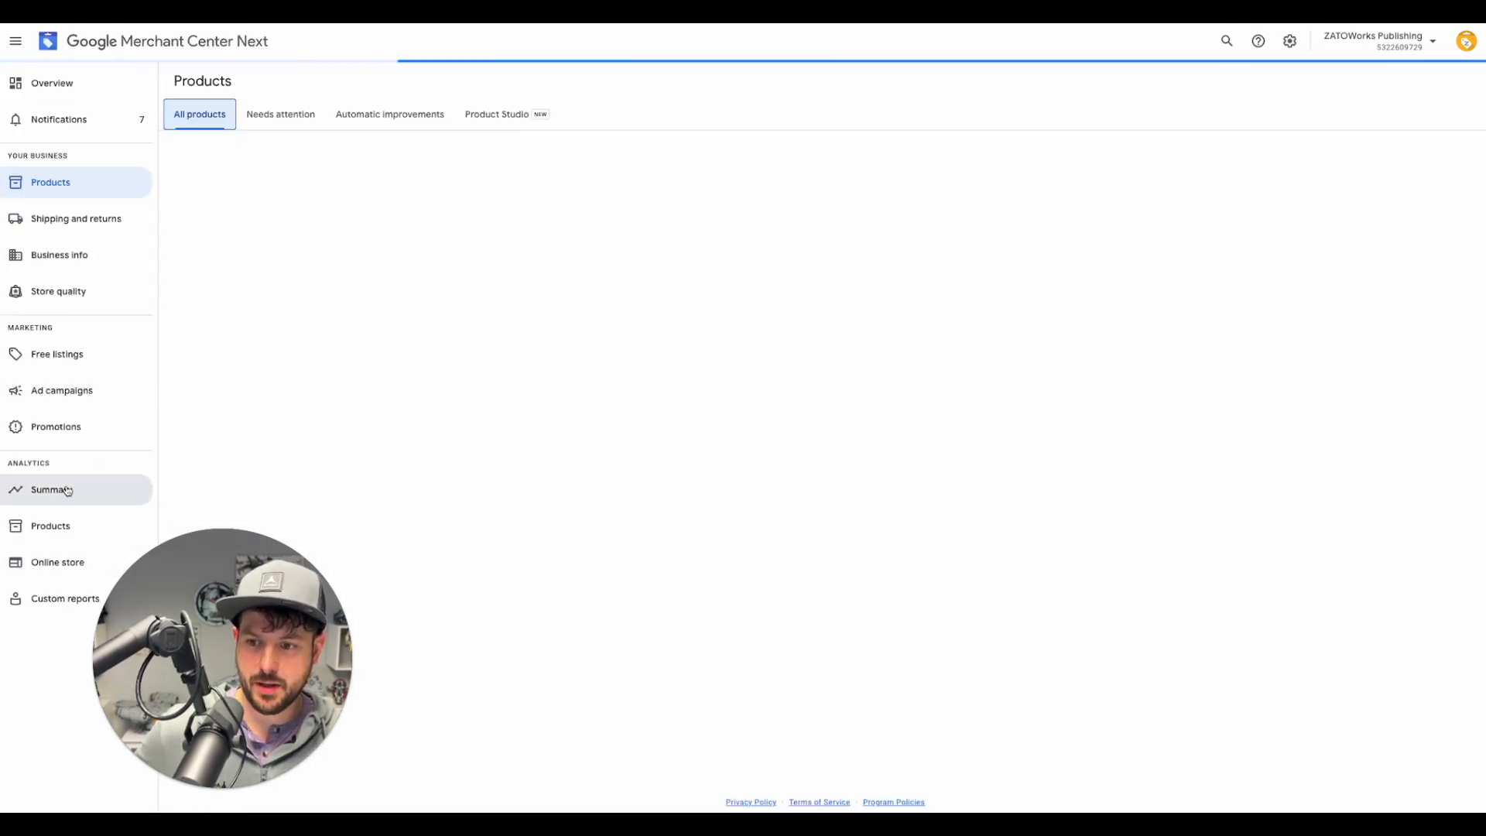
# Step: Open the Promotions page and copy the ID of the Black Friday Sale promotion
pyautogui.click(74, 435)
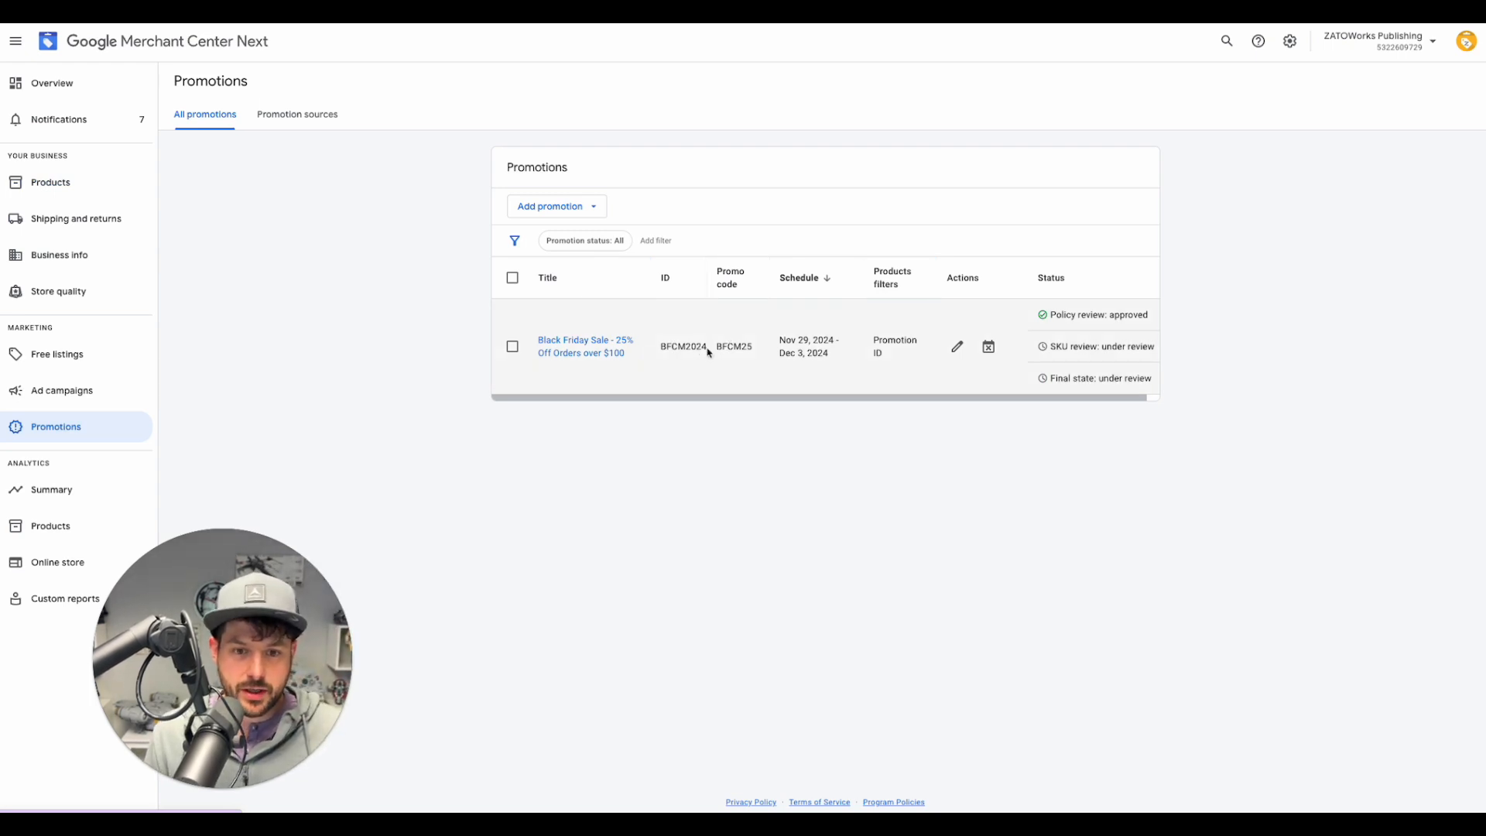
pyautogui.doubleClick(683, 349)
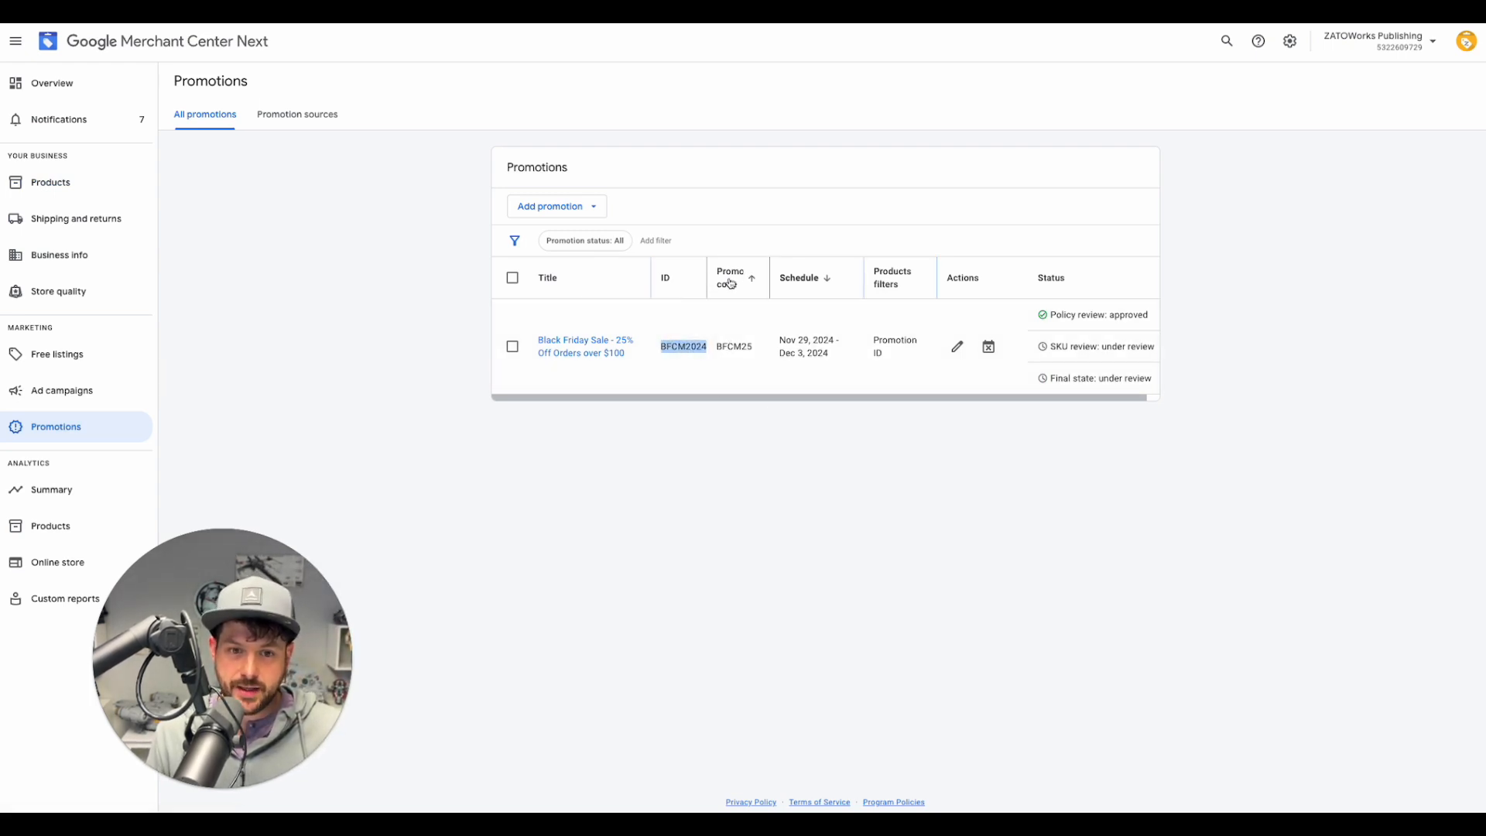
pyautogui.doubleClick(735, 346)
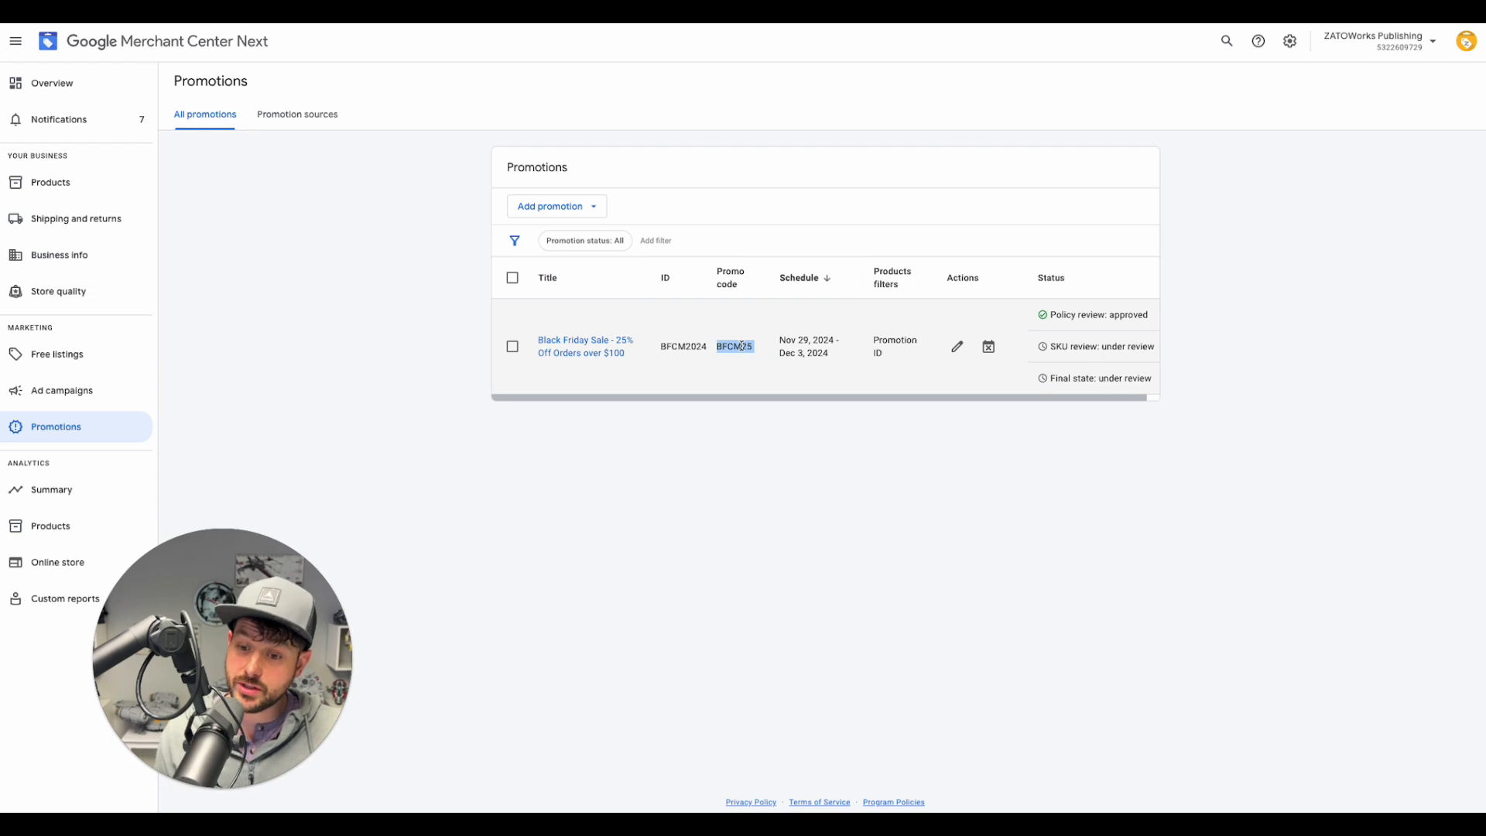
pyautogui.click(749, 349)
pyautogui.moveTo(749, 348); pyautogui.dragTo(716, 348)
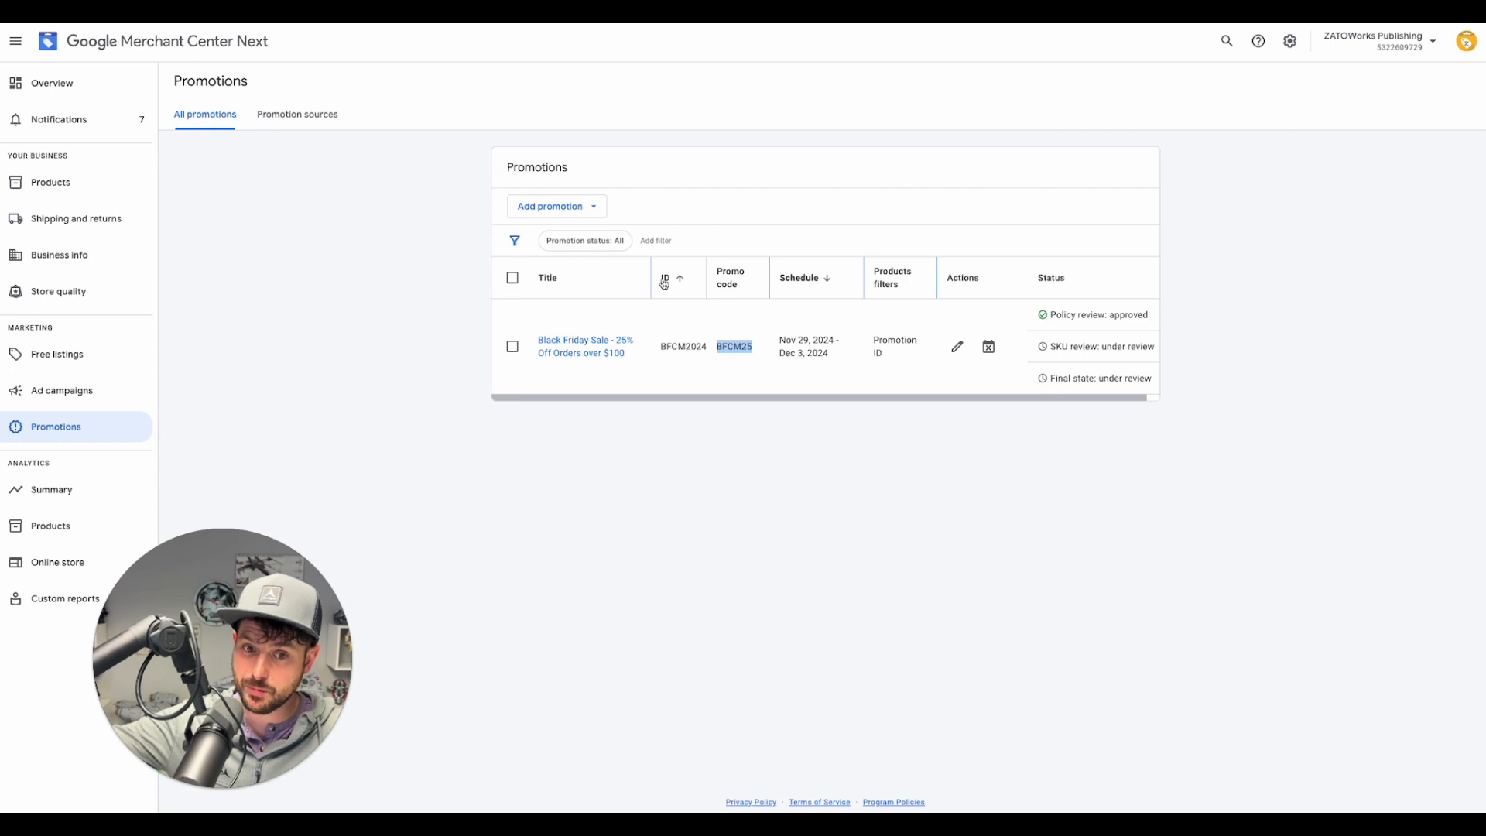
pyautogui.moveTo(660, 346); pyautogui.dragTo(702, 346)
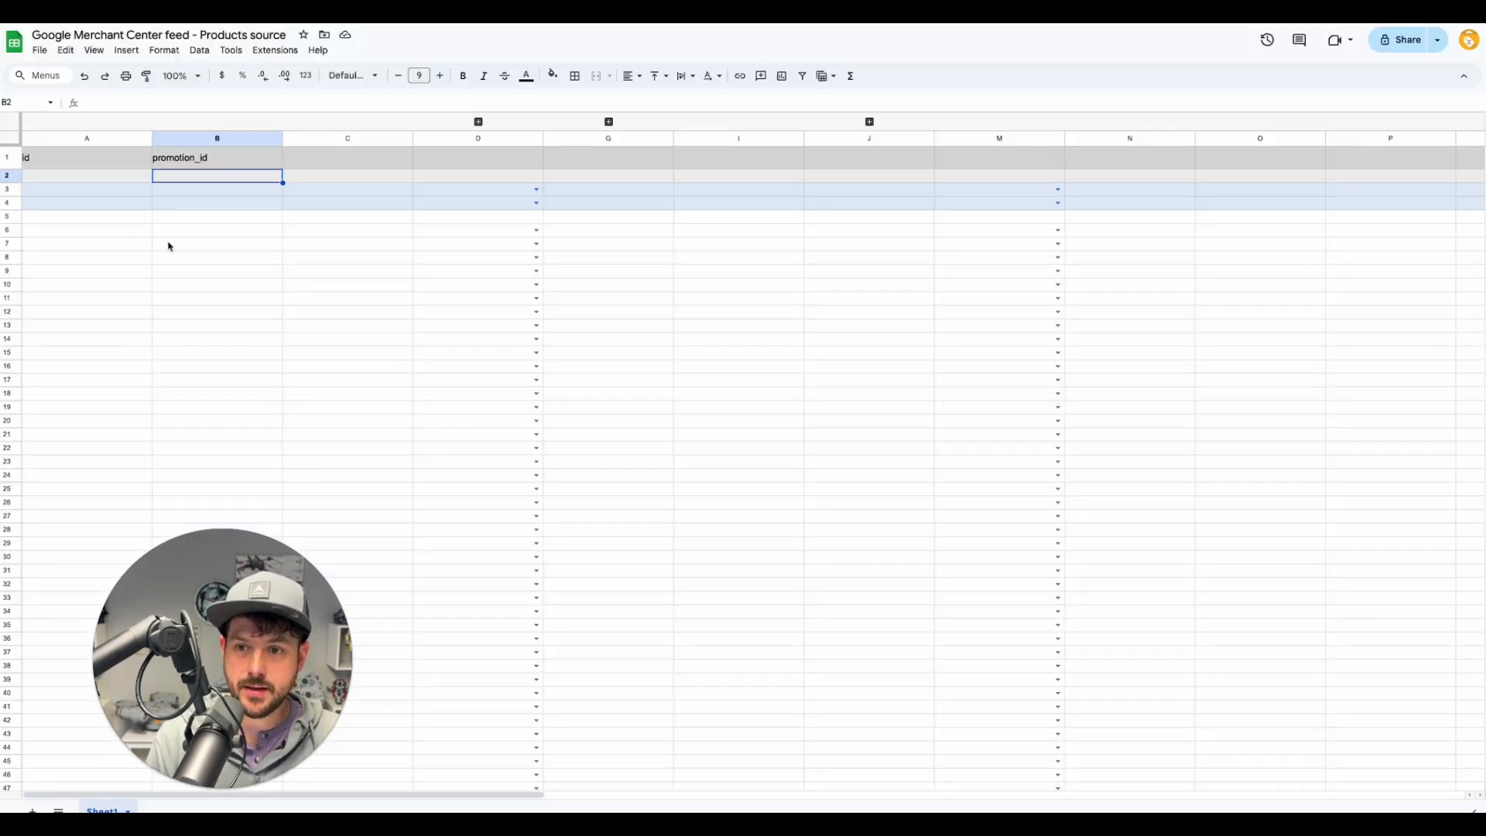
pyautogui.click(149, 244)
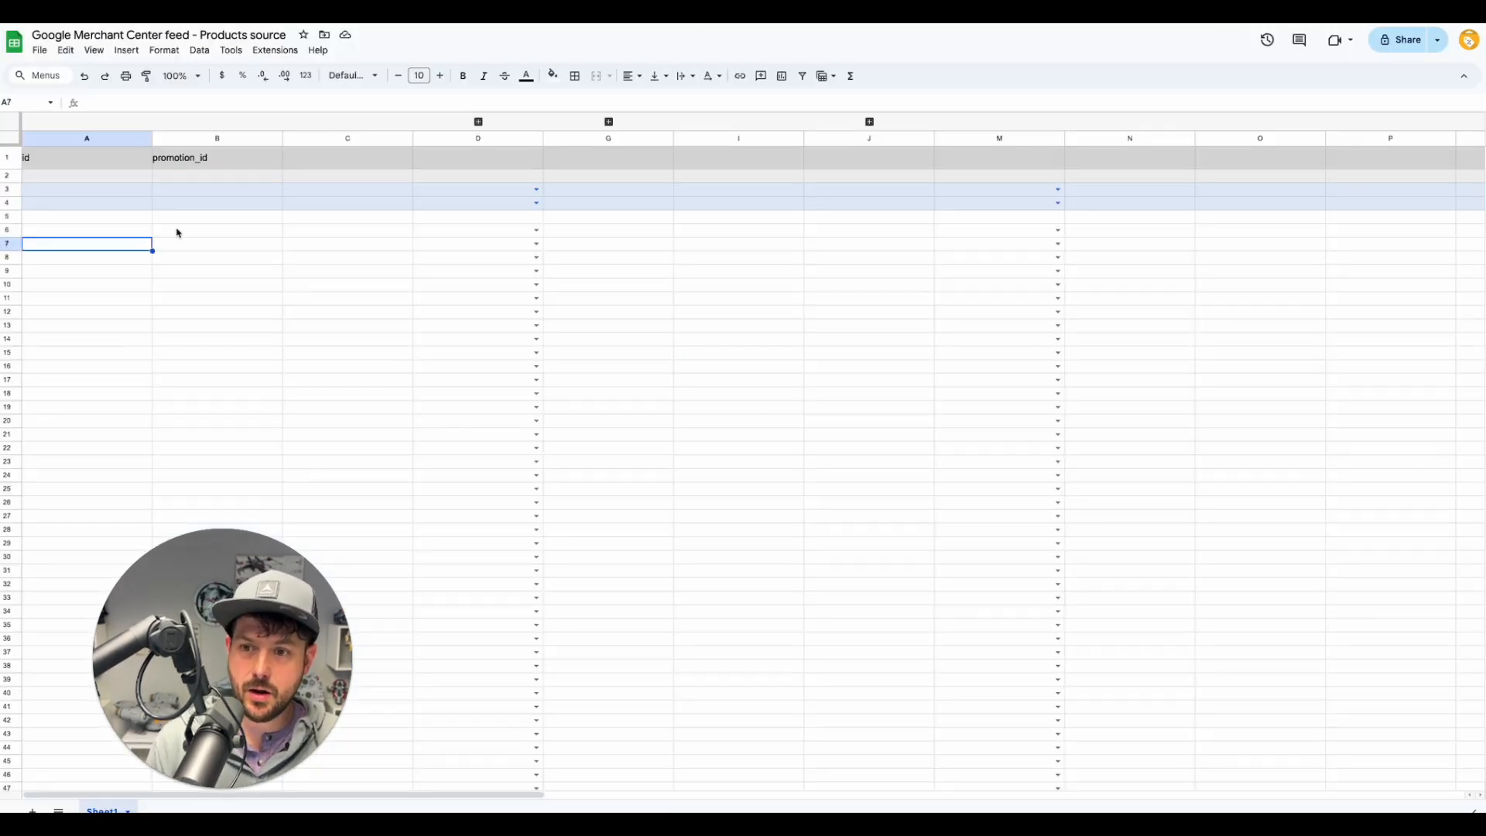
pyautogui.click(85, 180)
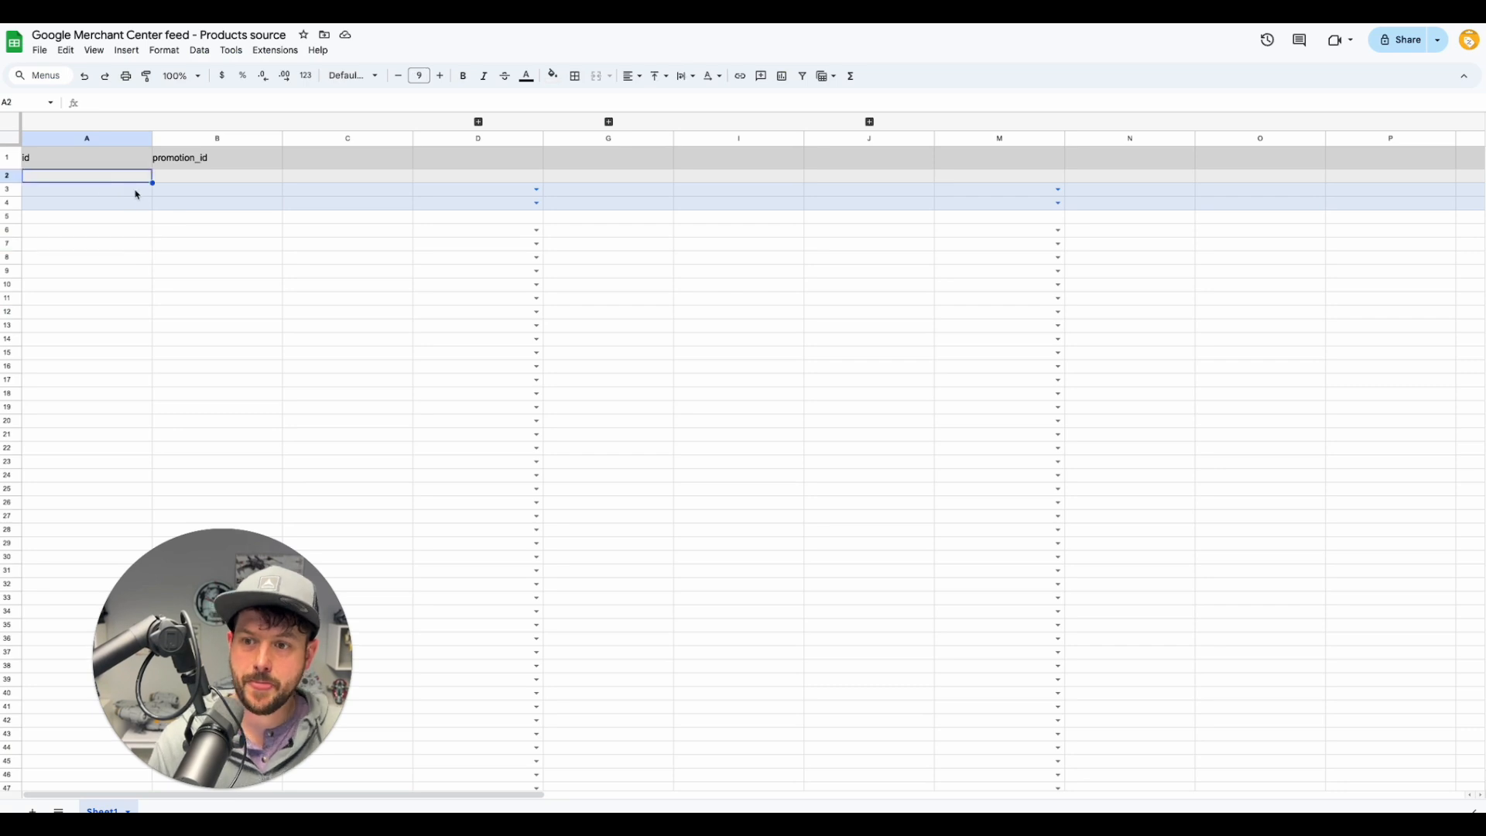
pyautogui.click(144, 272)
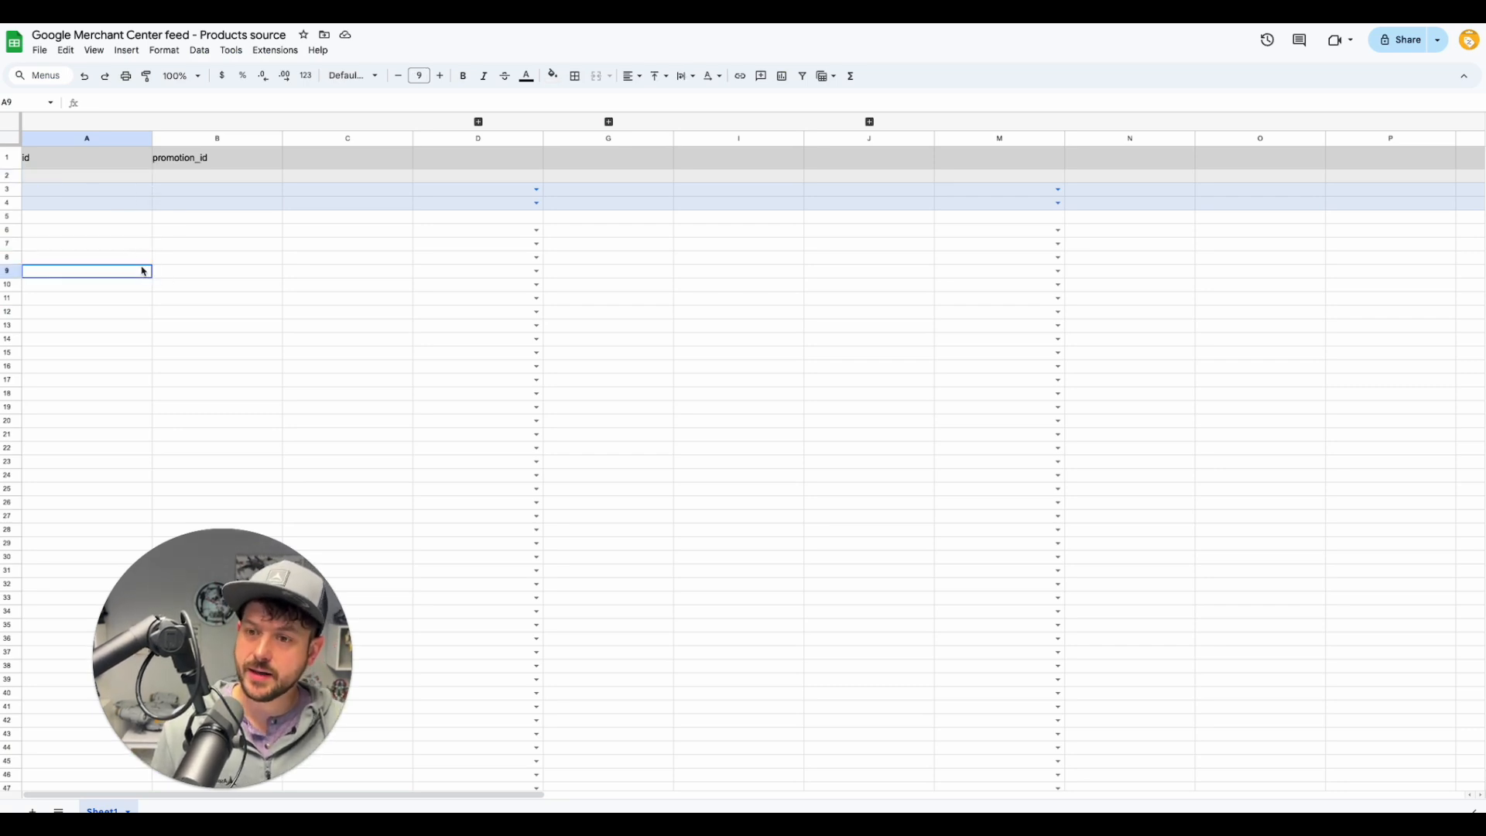
pyautogui.click(116, 183)
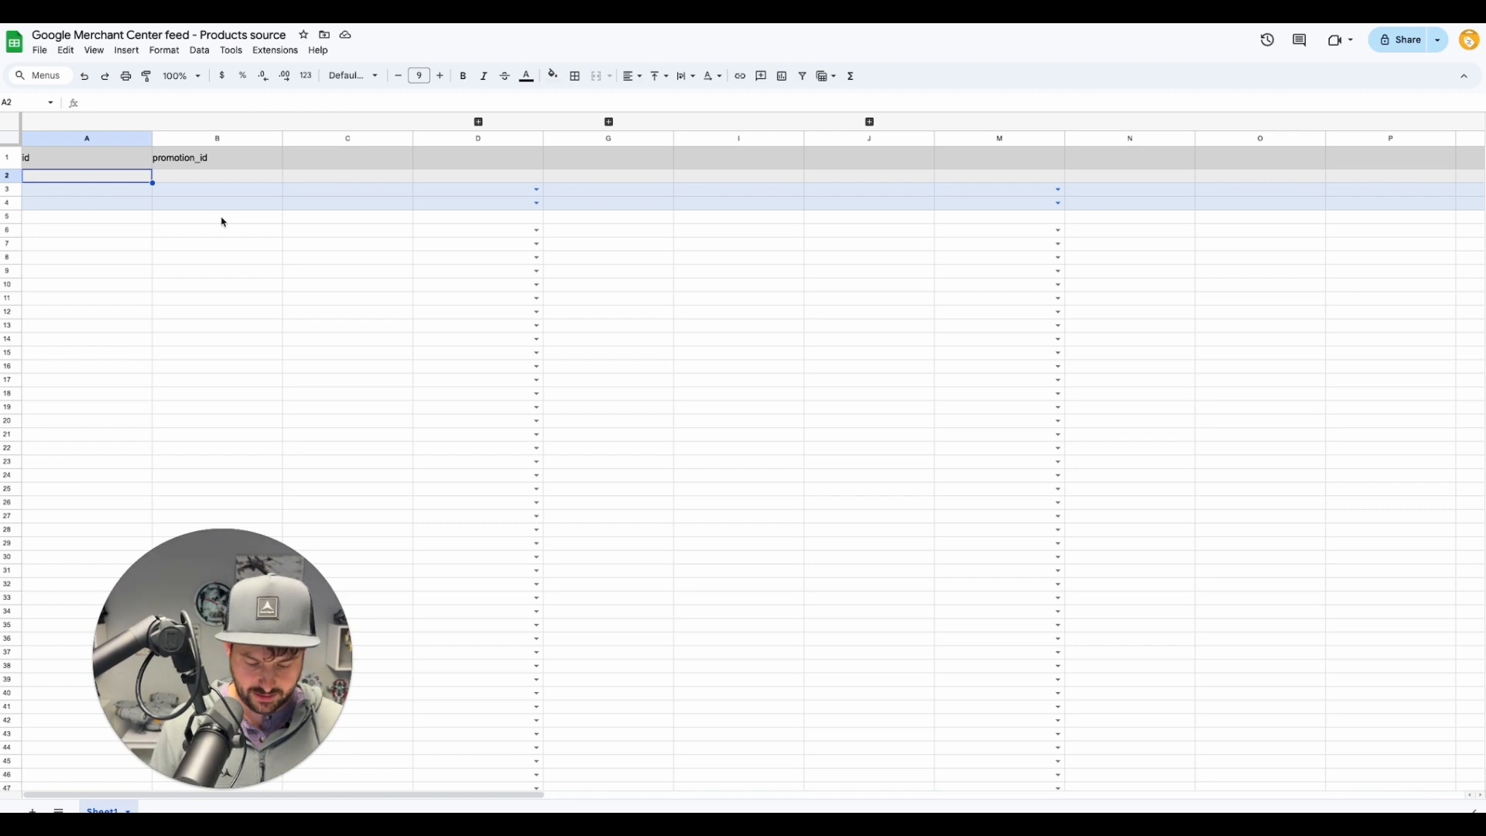
pyautogui.write('234936989762')
pyautogui.press('Return')
pyautogui.write('349')
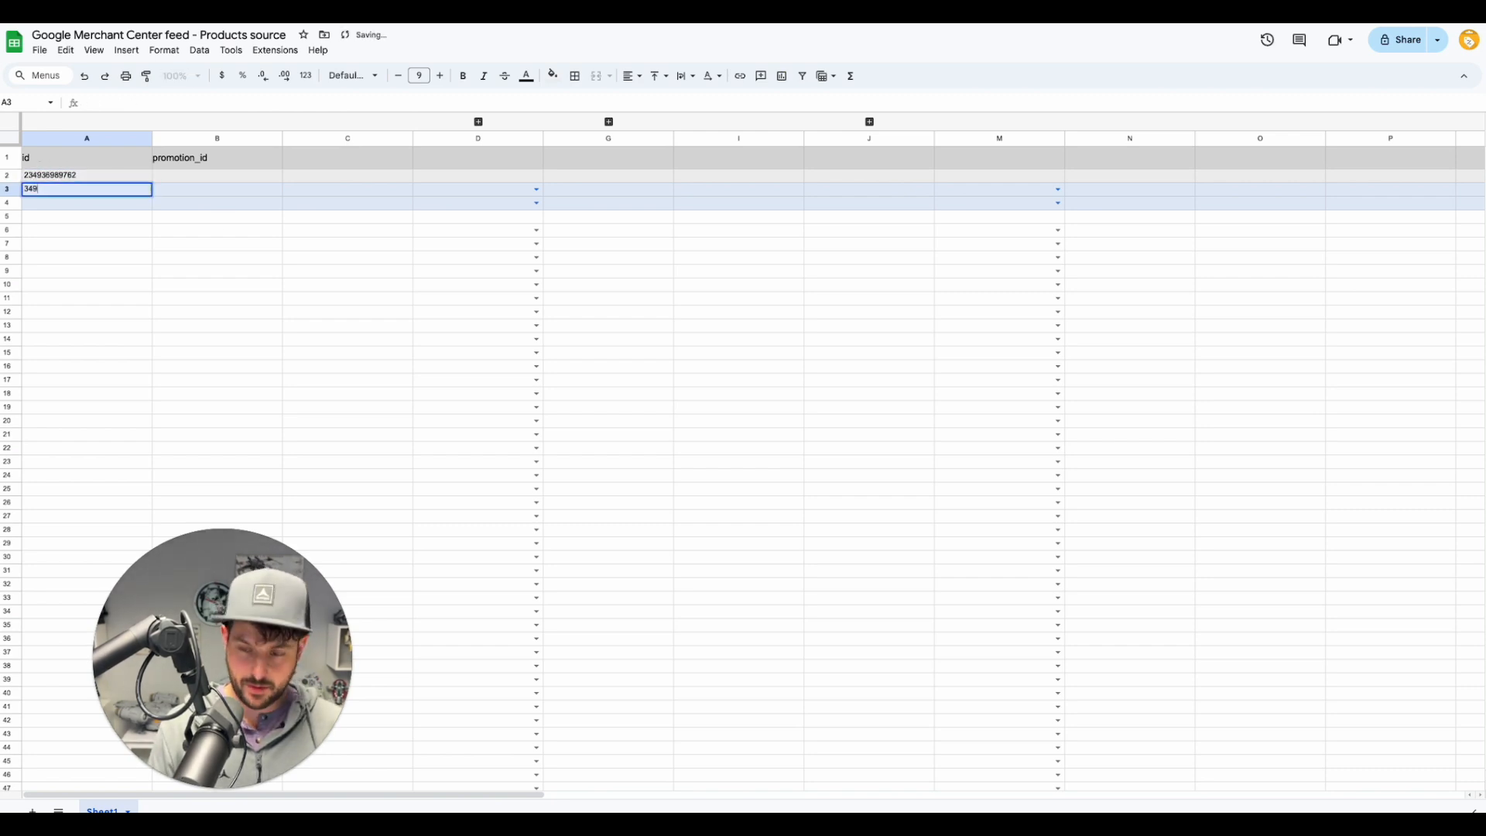
pyautogui.write('345678345')
pyautogui.press('Return')
pyautogui.write('34578623409237')
pyautogui.press('Return')
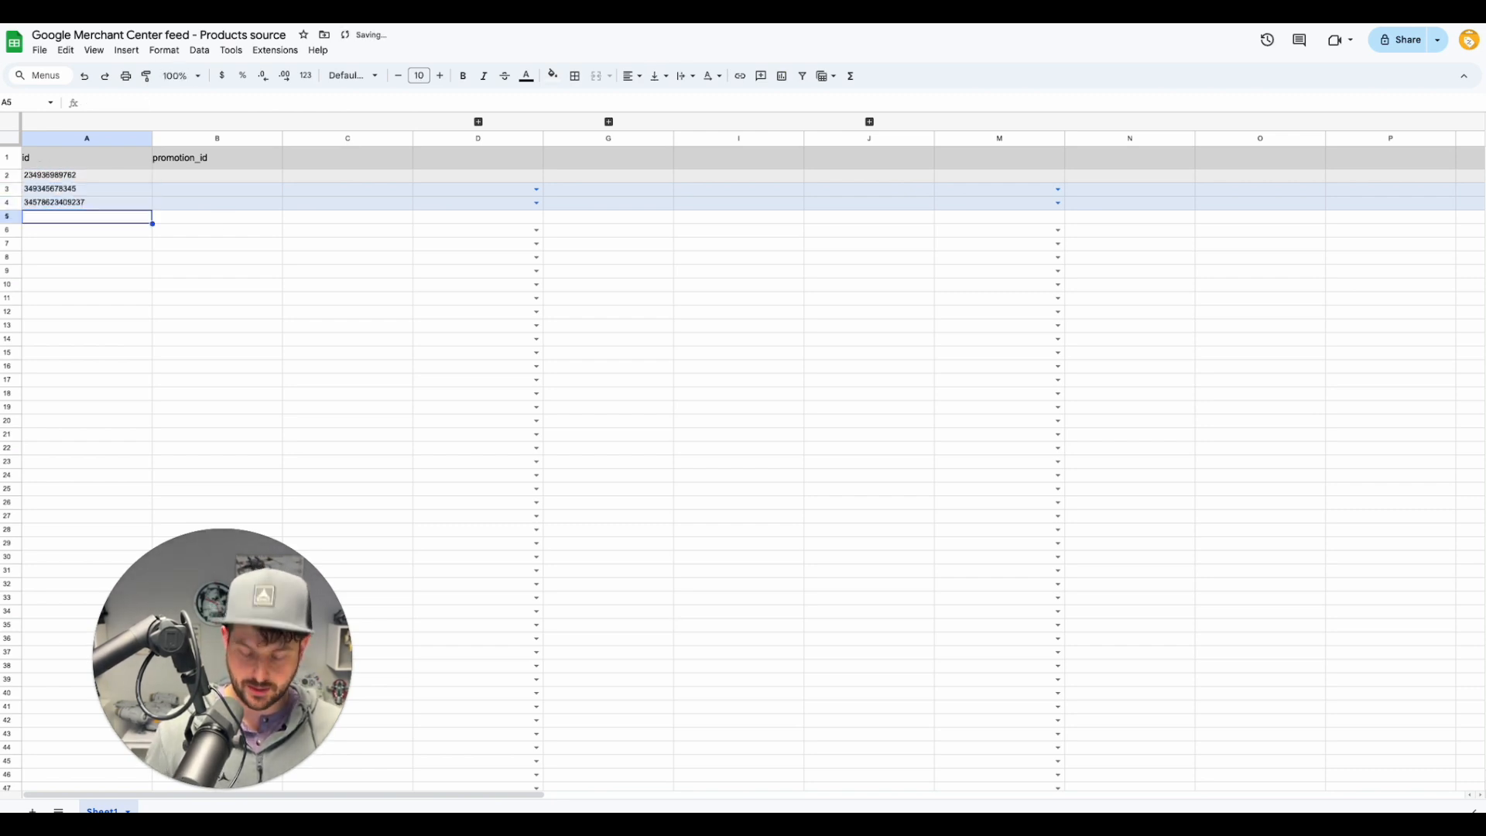
pyautogui.write('shopify')
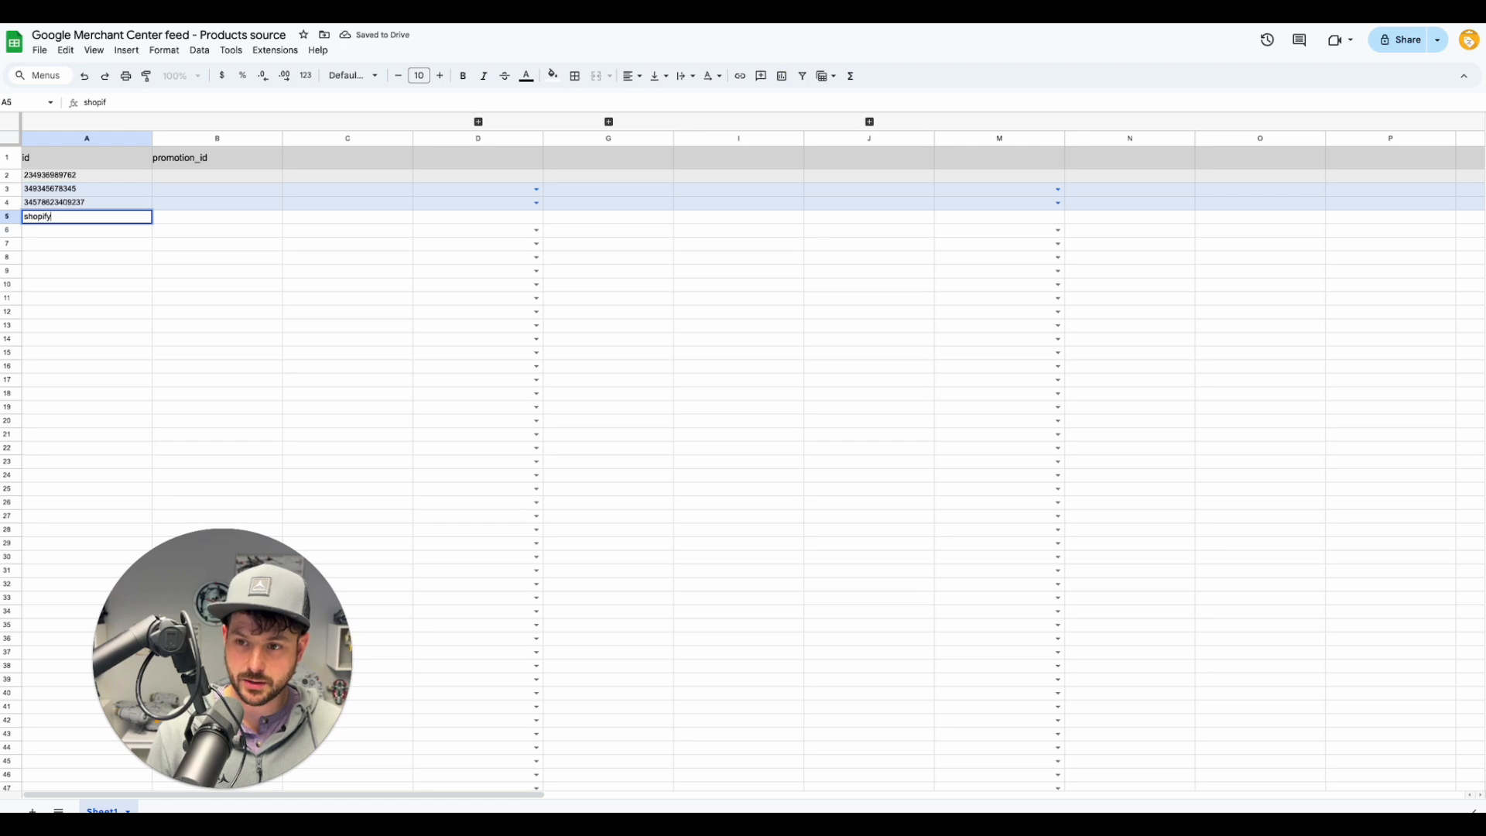
pyautogui.write('_US_2')
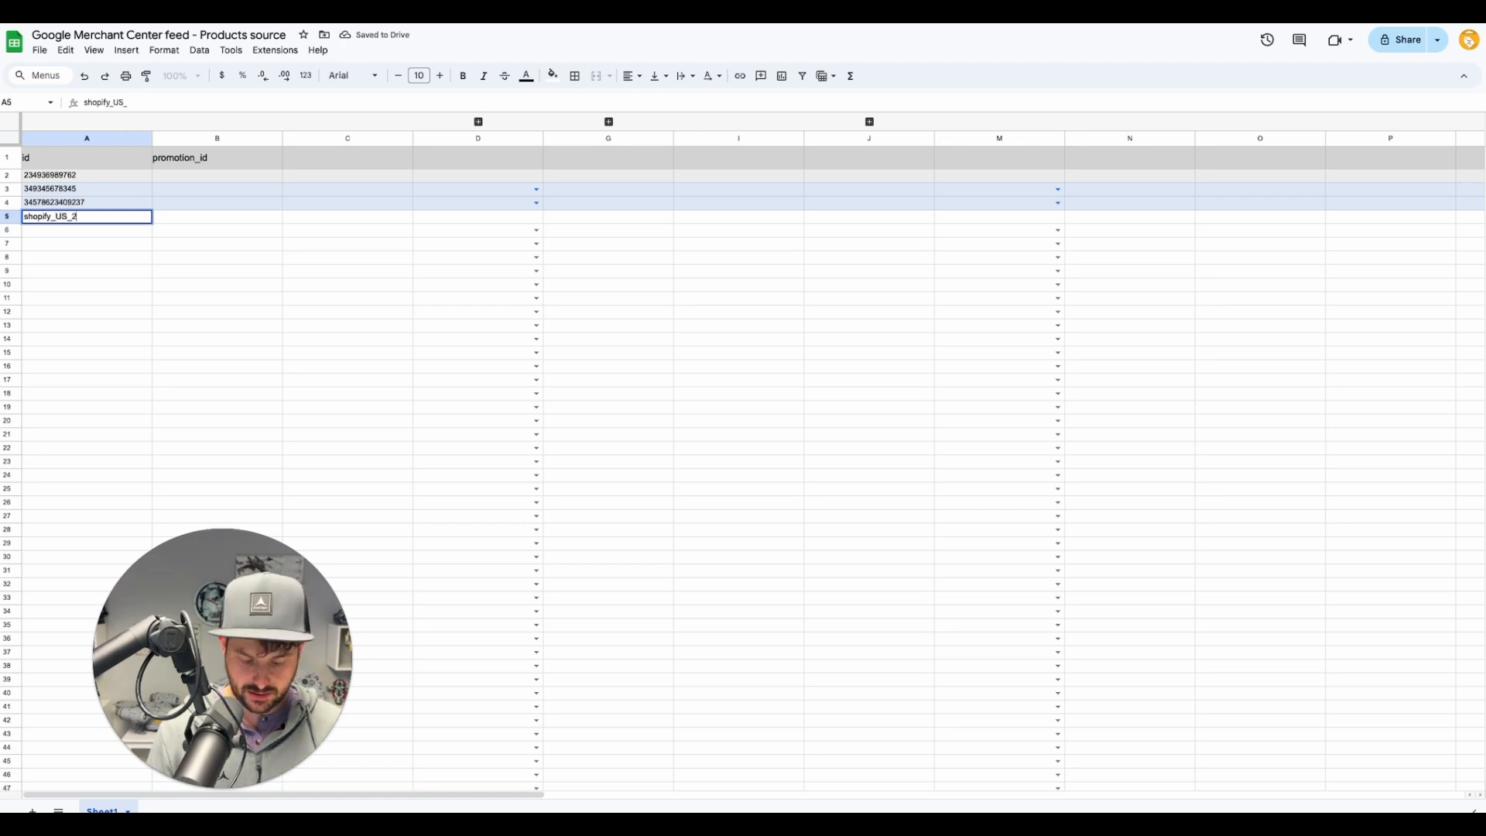
pyautogui.write('349287345378')
pyautogui.press('Return')
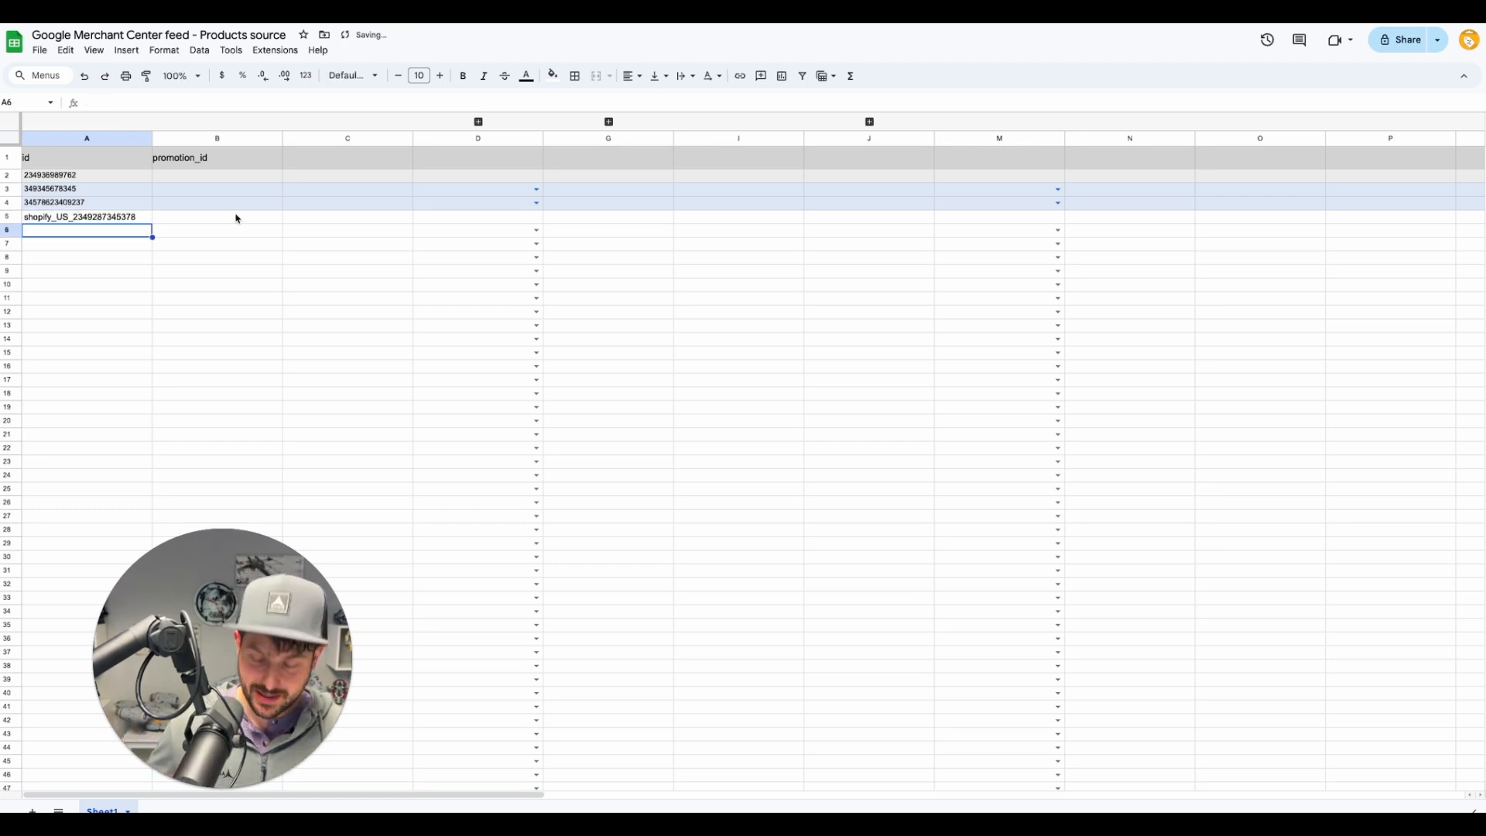
pyautogui.doubleClick(132, 217)
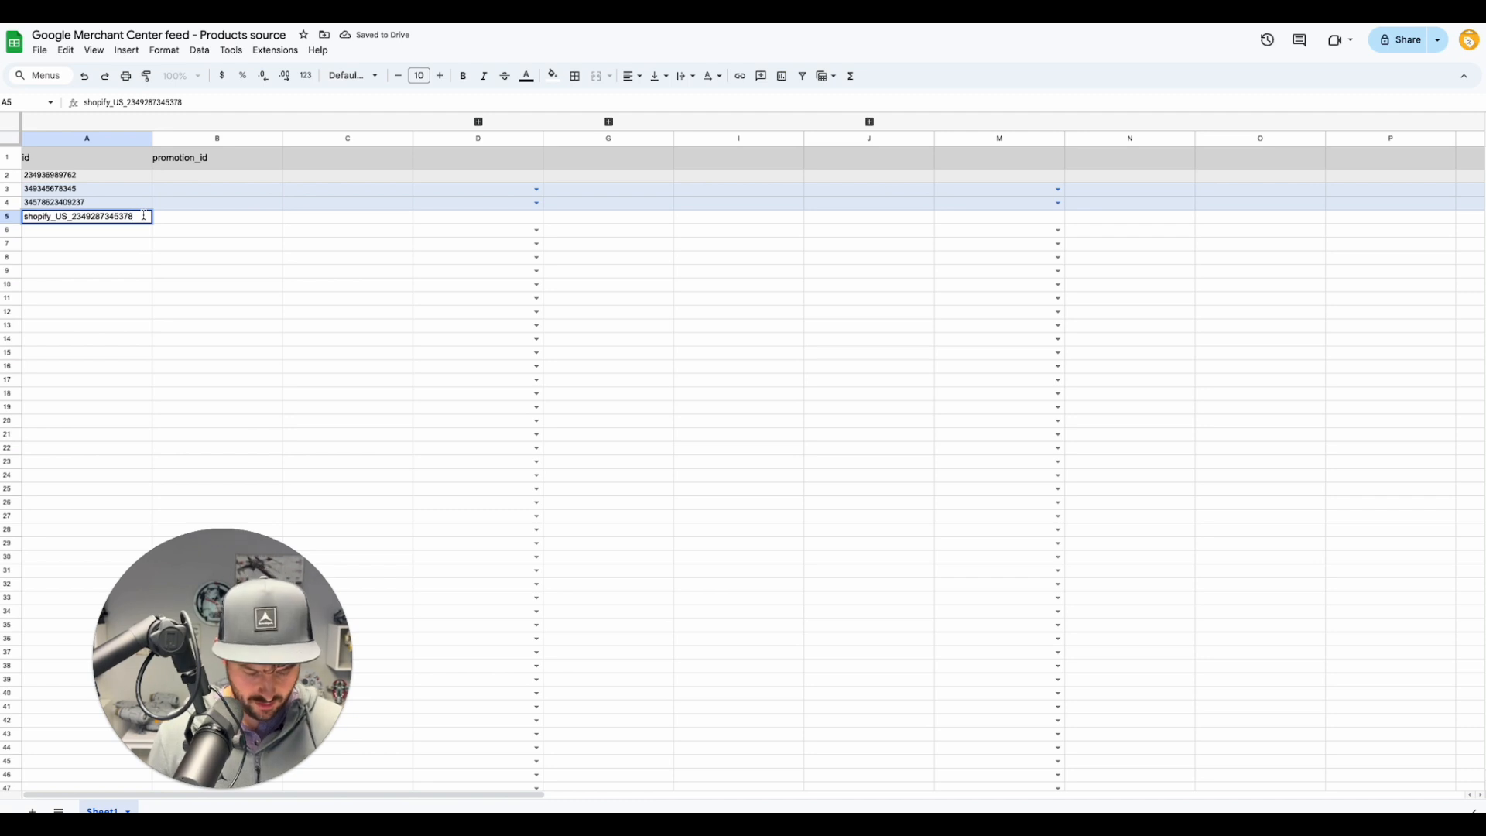
pyautogui.write('_3249834267')
pyautogui.press('Return')
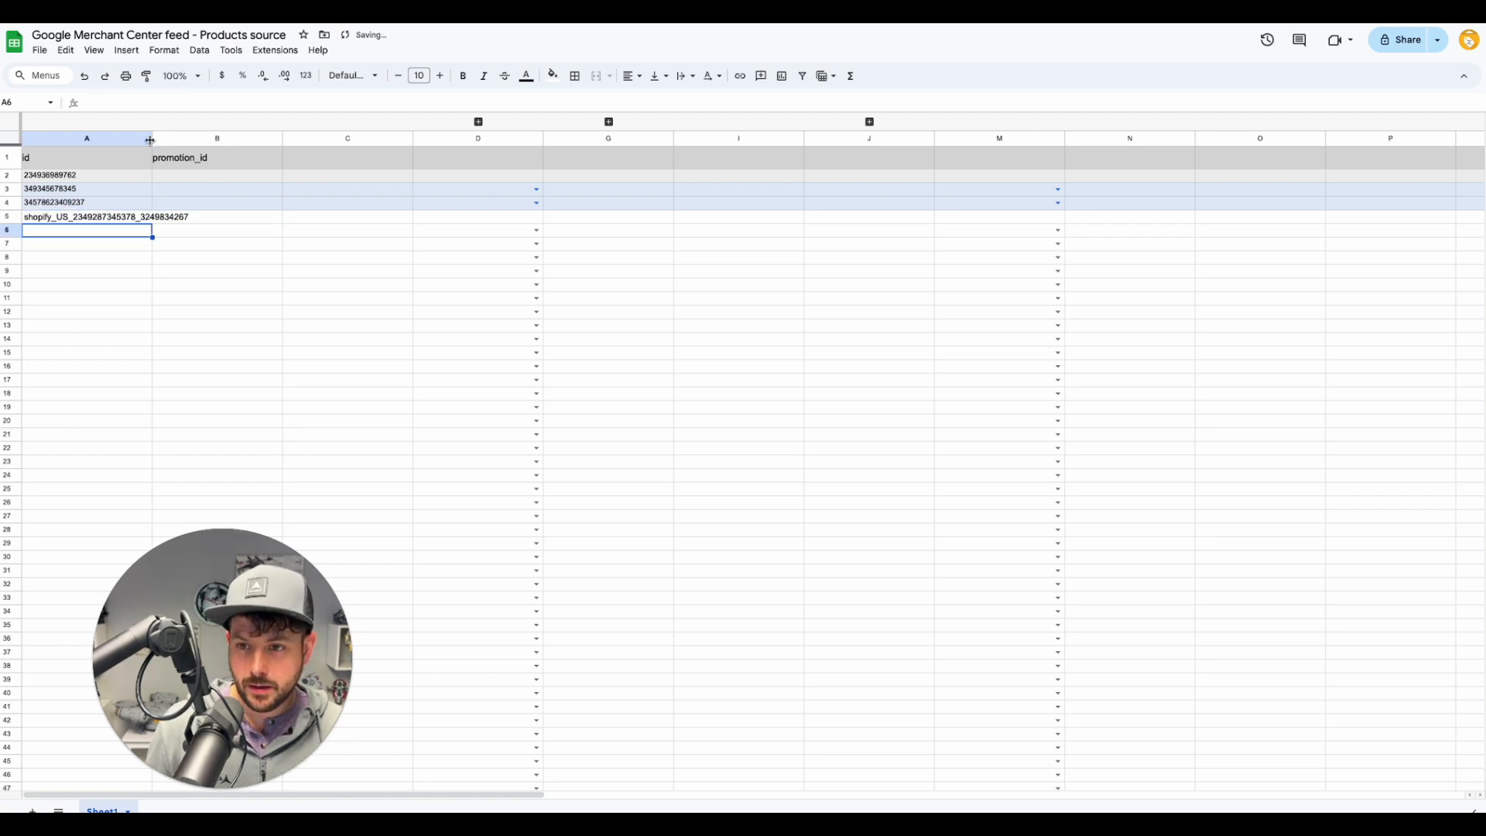
pyautogui.moveTo(150, 140); pyautogui.dragTo(228, 140)
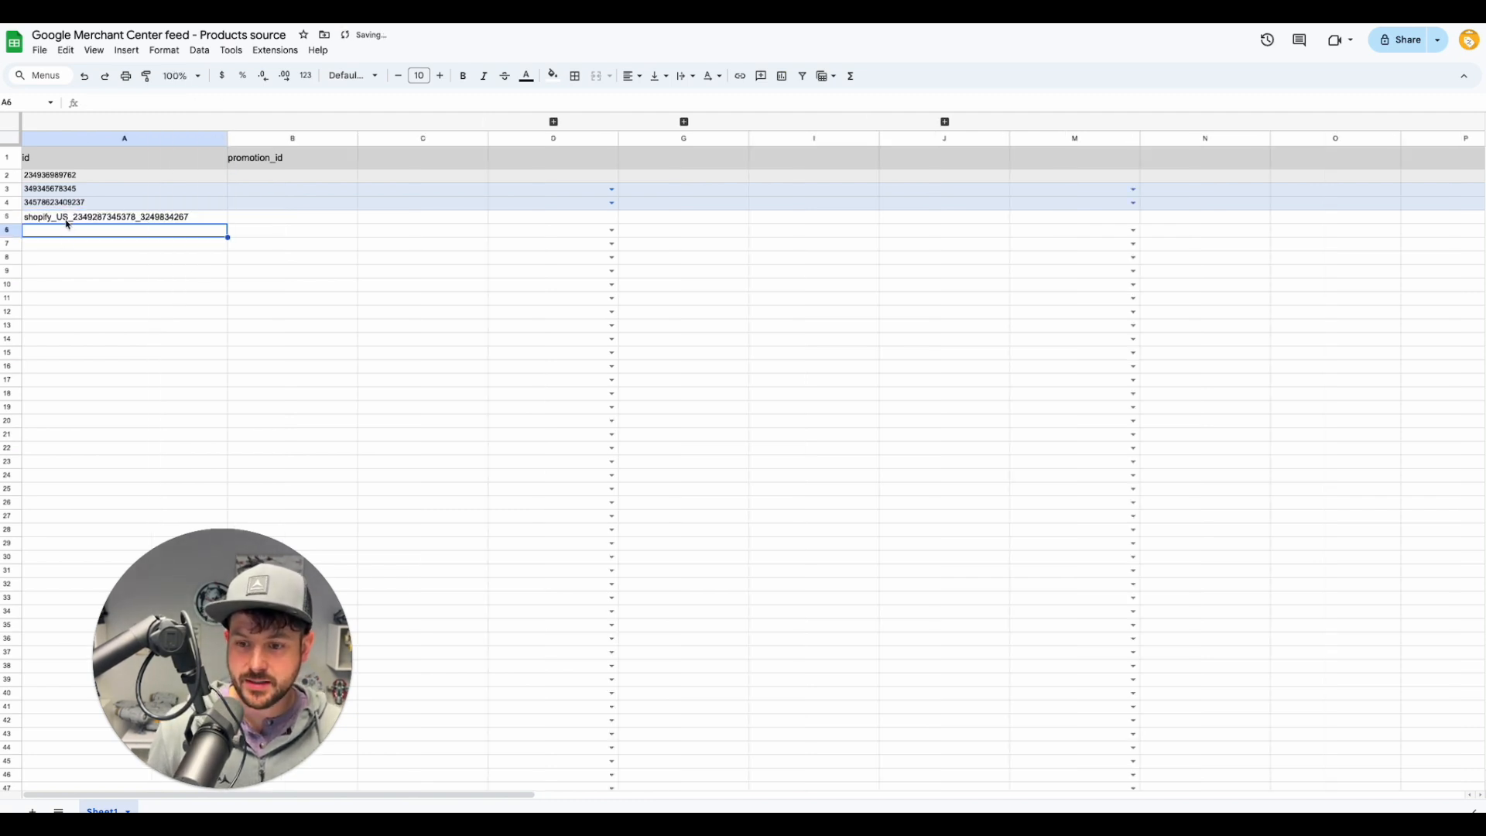
# Step: Change the country code in the Shopify product ID in A5 to lowercase us
pyautogui.doubleClick(68, 218)
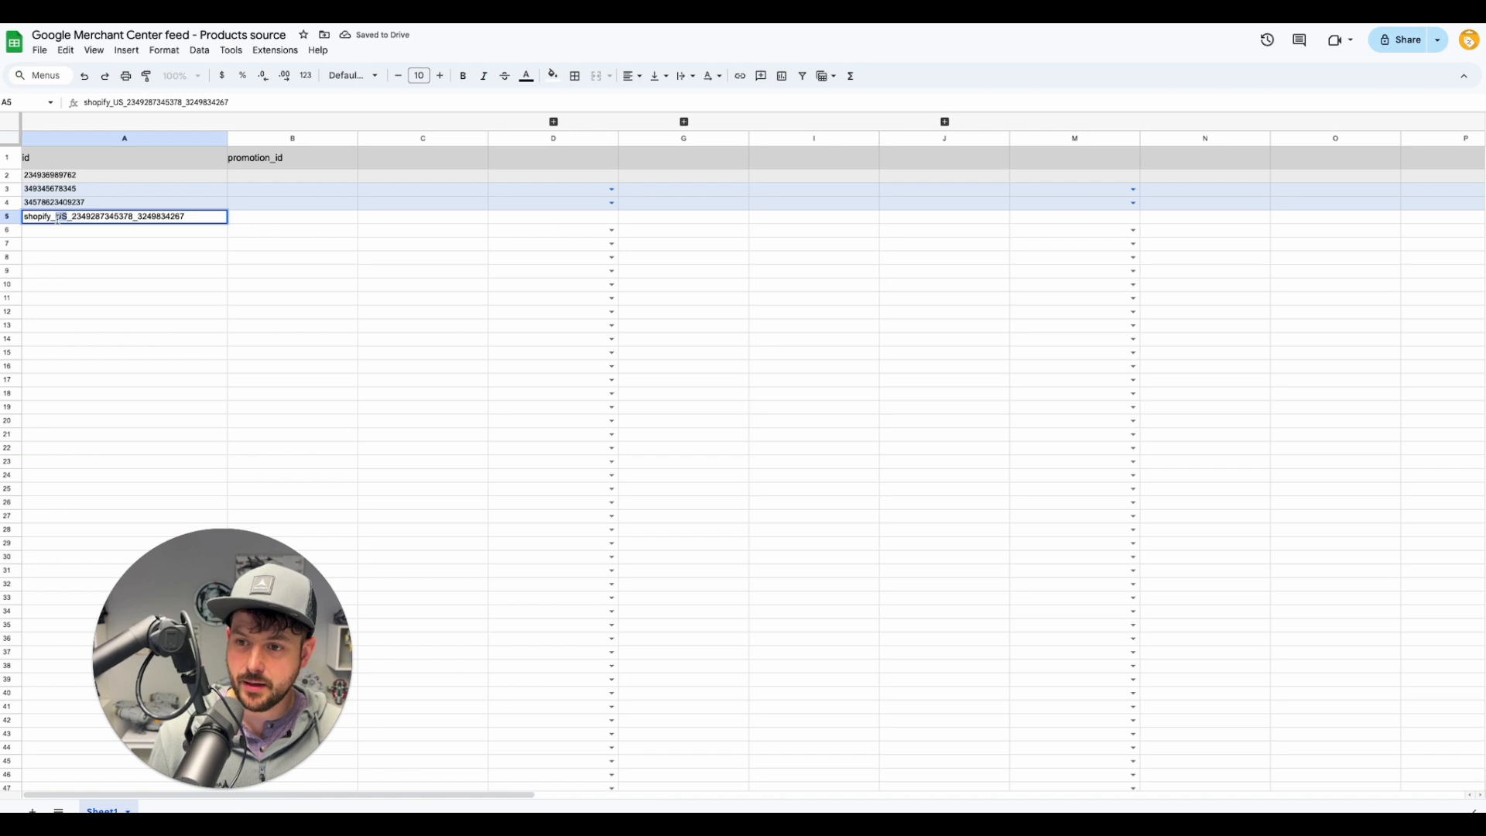
pyautogui.write('us')
pyautogui.press('Return')
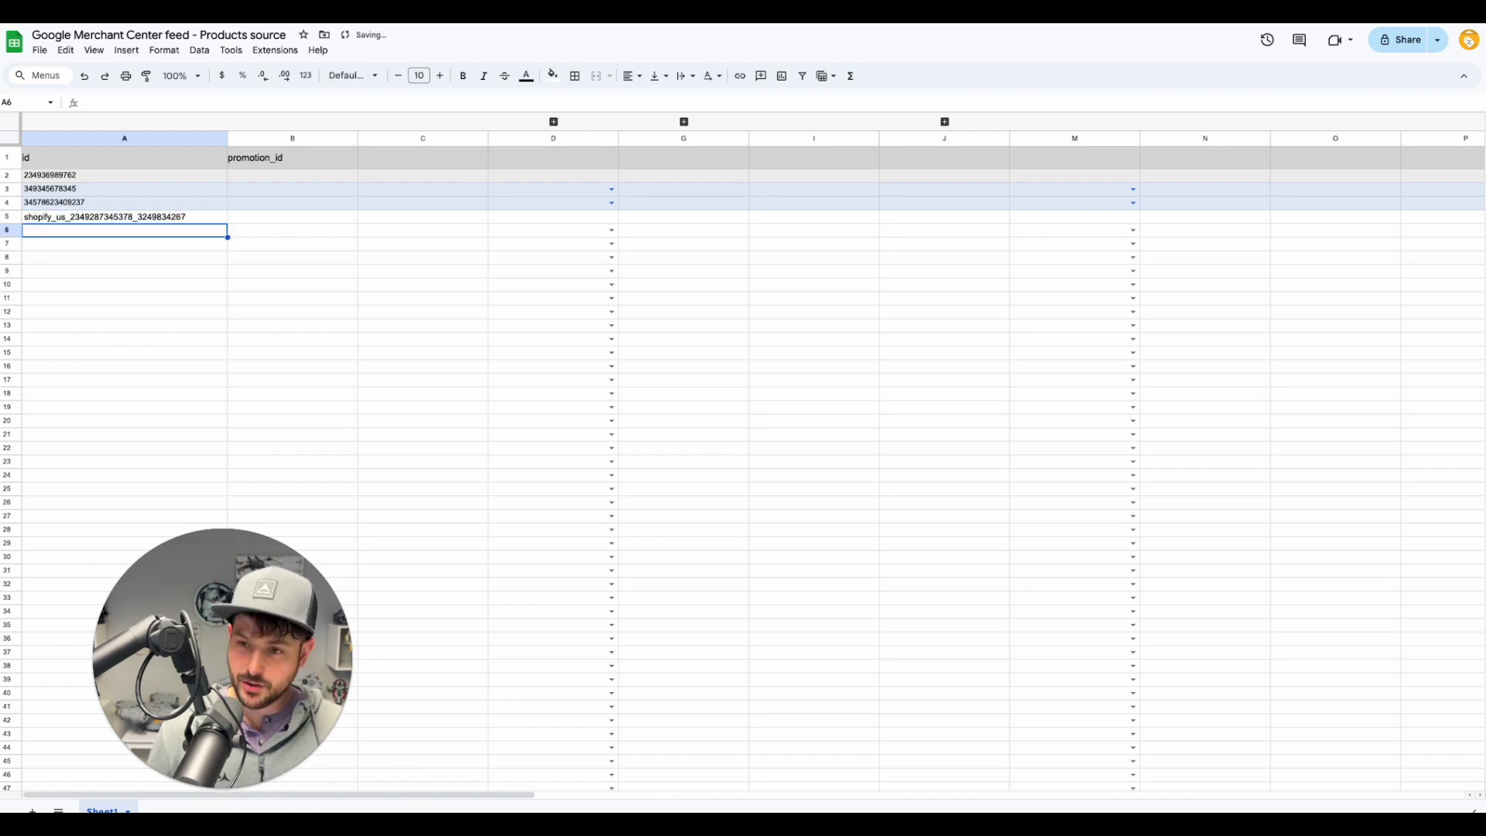
pyautogui.click(113, 314)
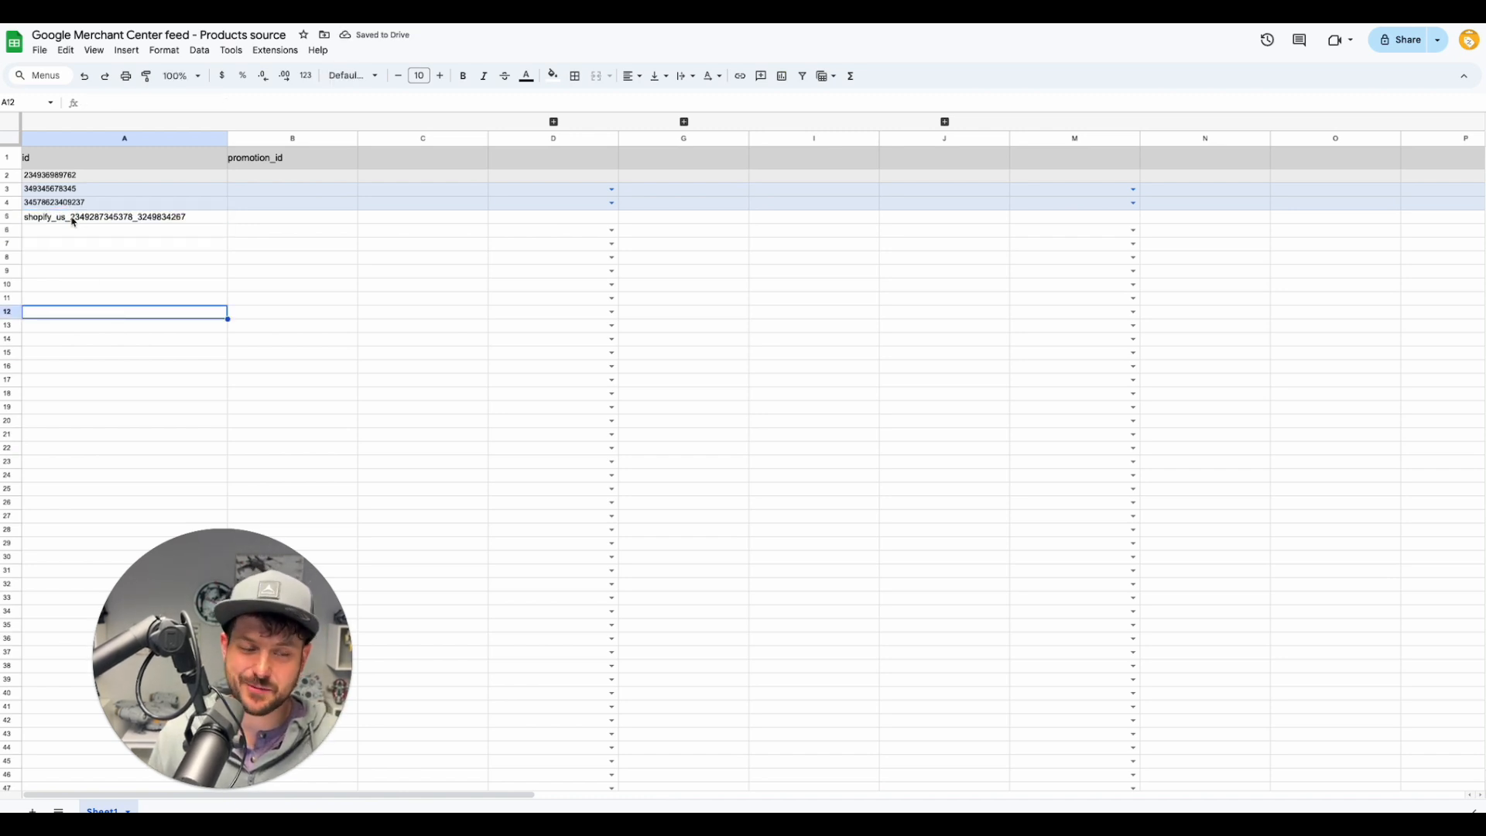
pyautogui.click(62, 220)
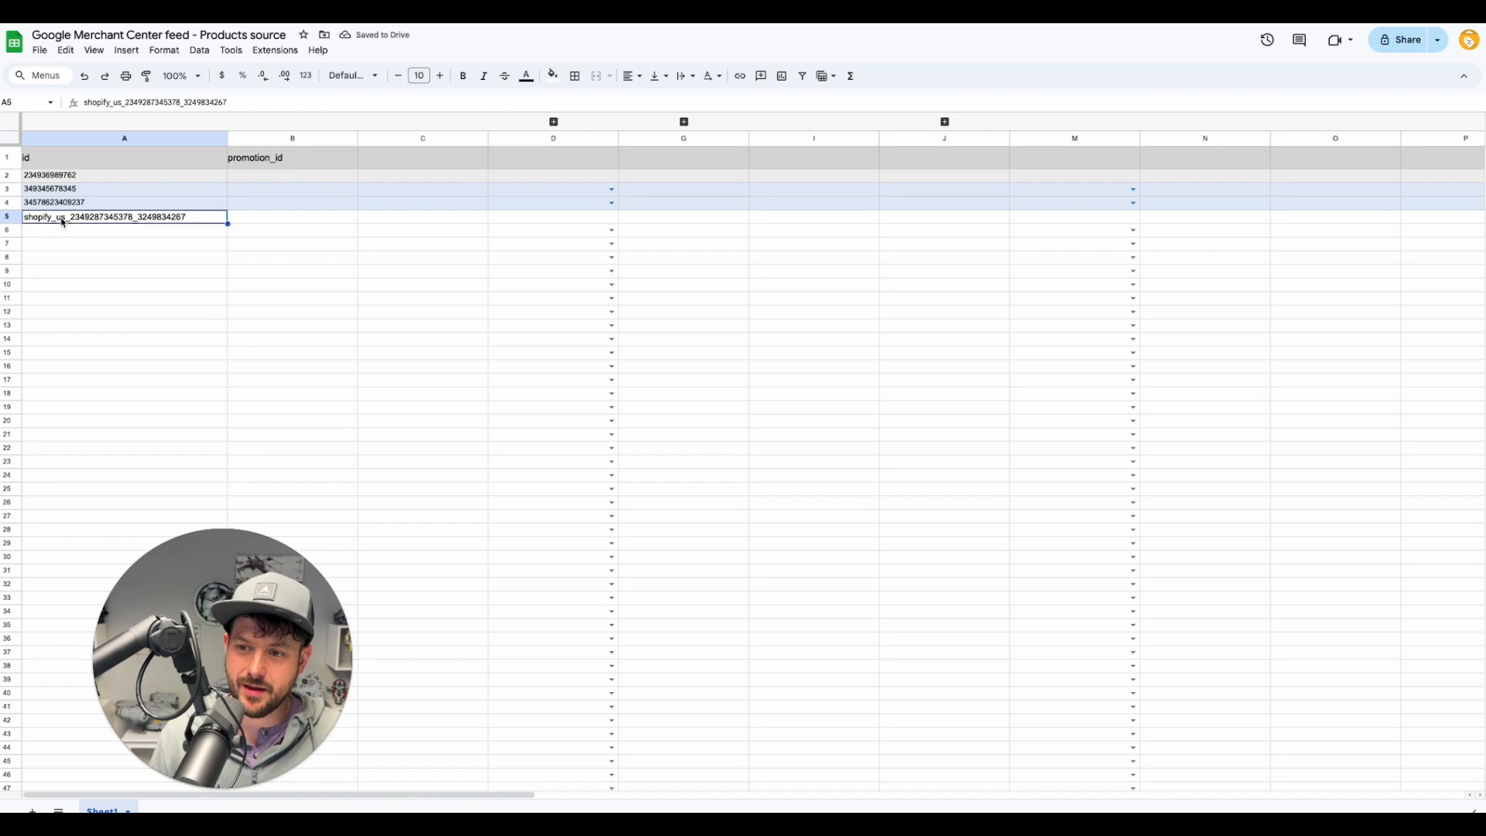
pyautogui.click(109, 298)
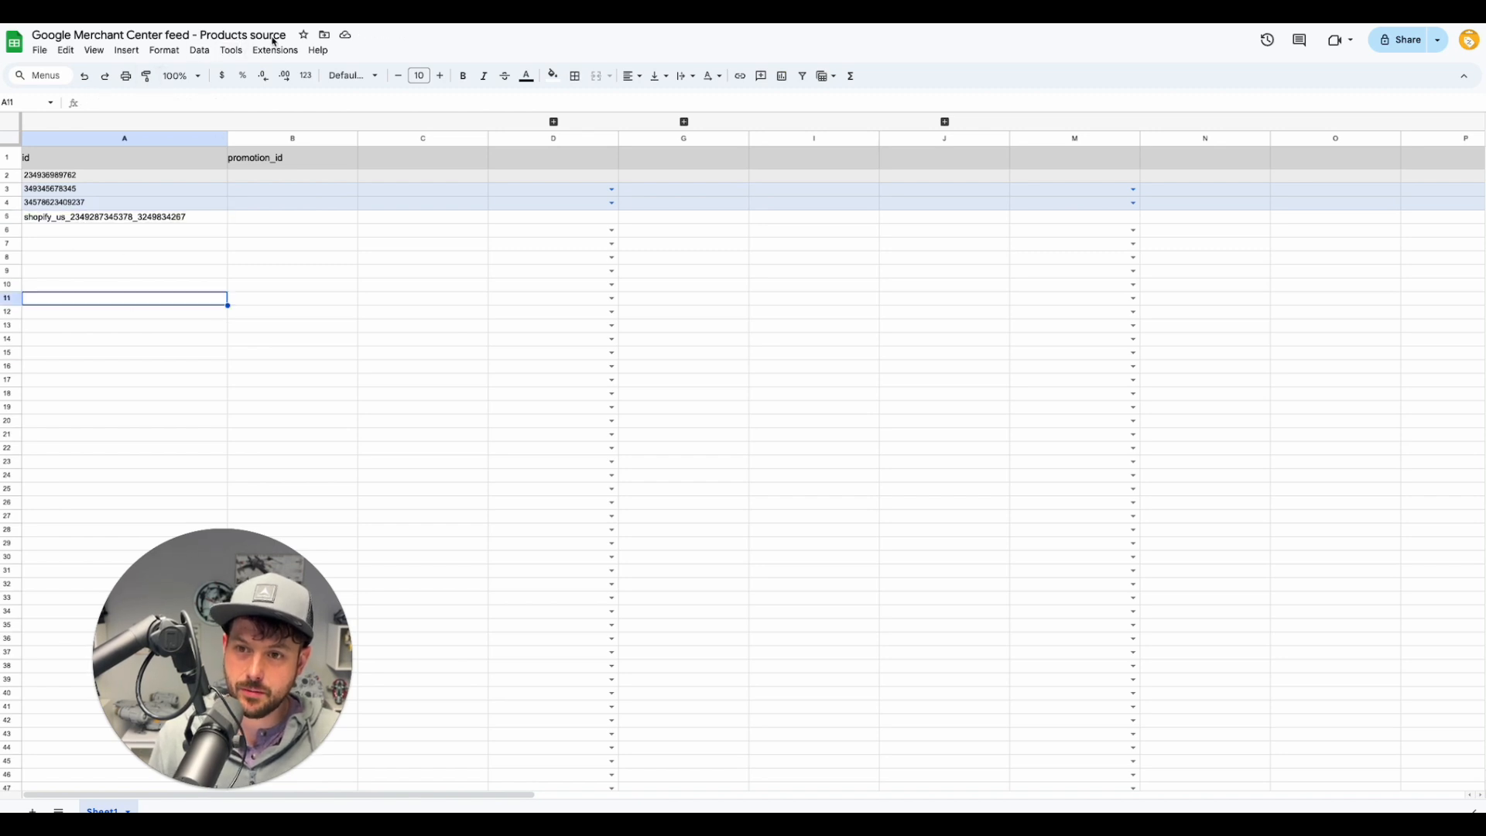
# Step: Restore the country code in the Shopify product ID in A5 to uppercase US
pyautogui.doubleClick(65, 218)
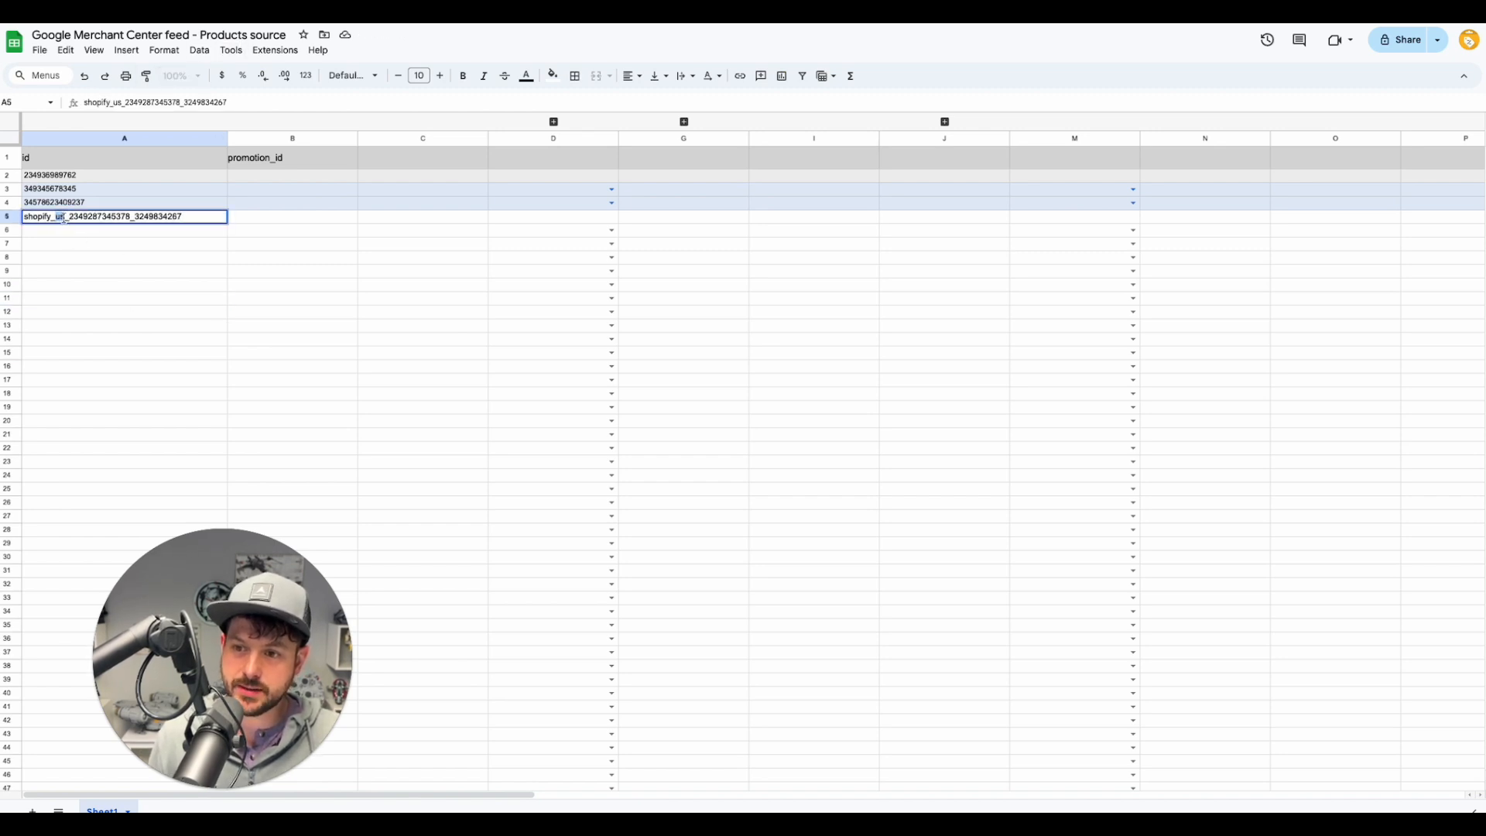
pyautogui.write('US')
pyautogui.press('Return')
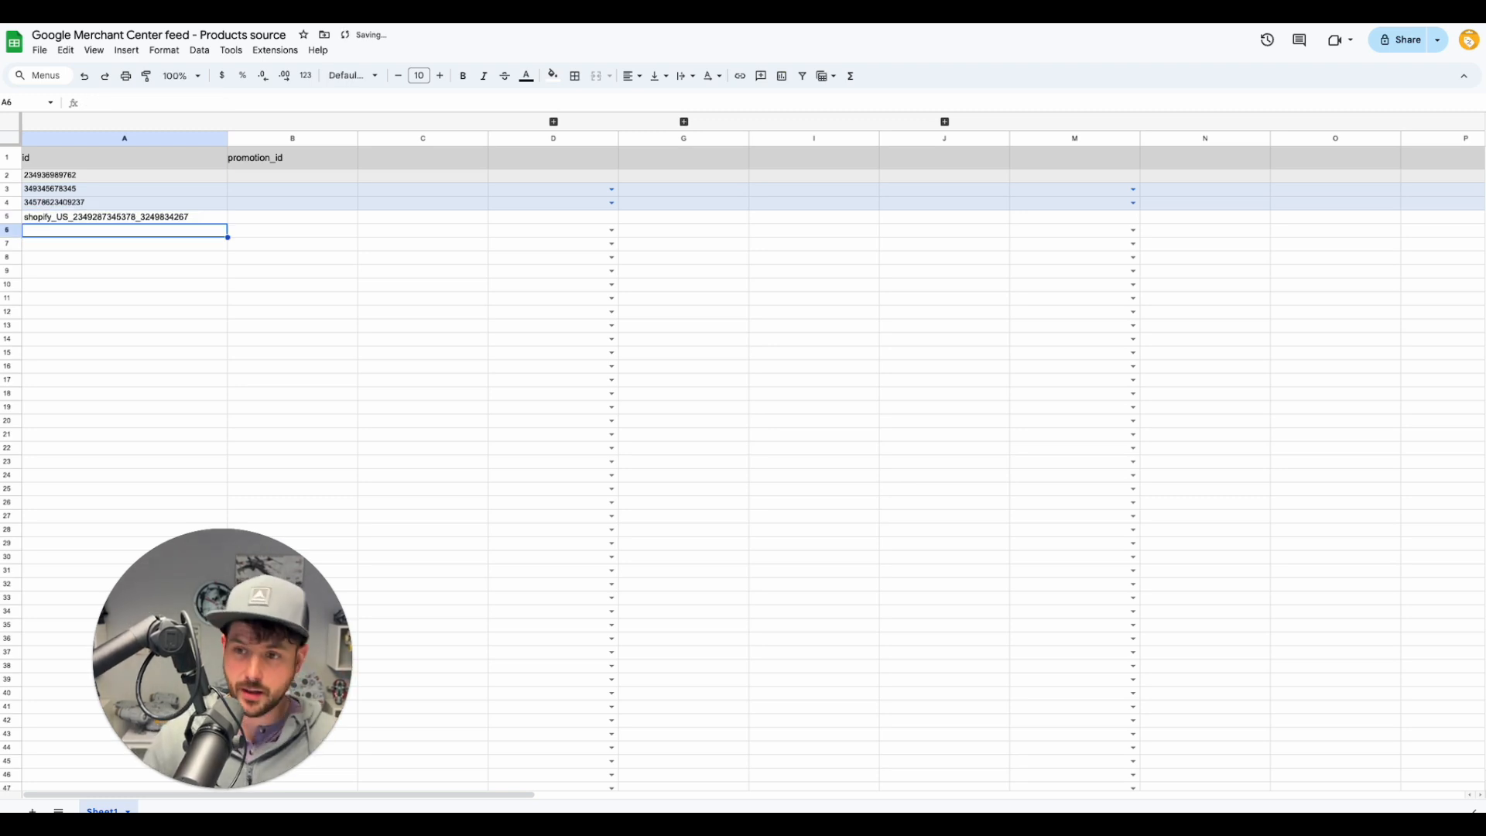
pyautogui.click(62, 218)
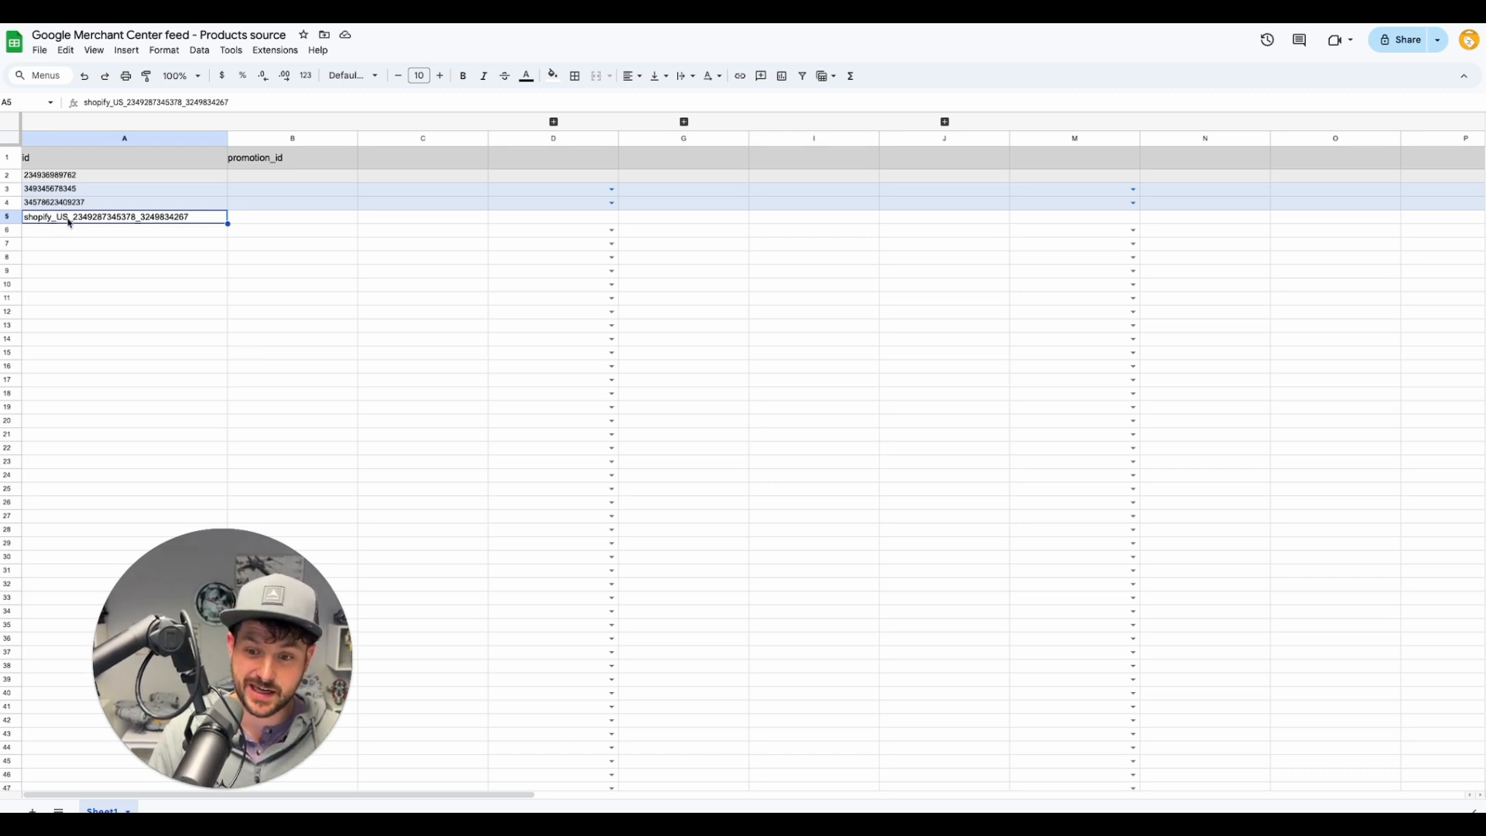
pyautogui.click(171, 261)
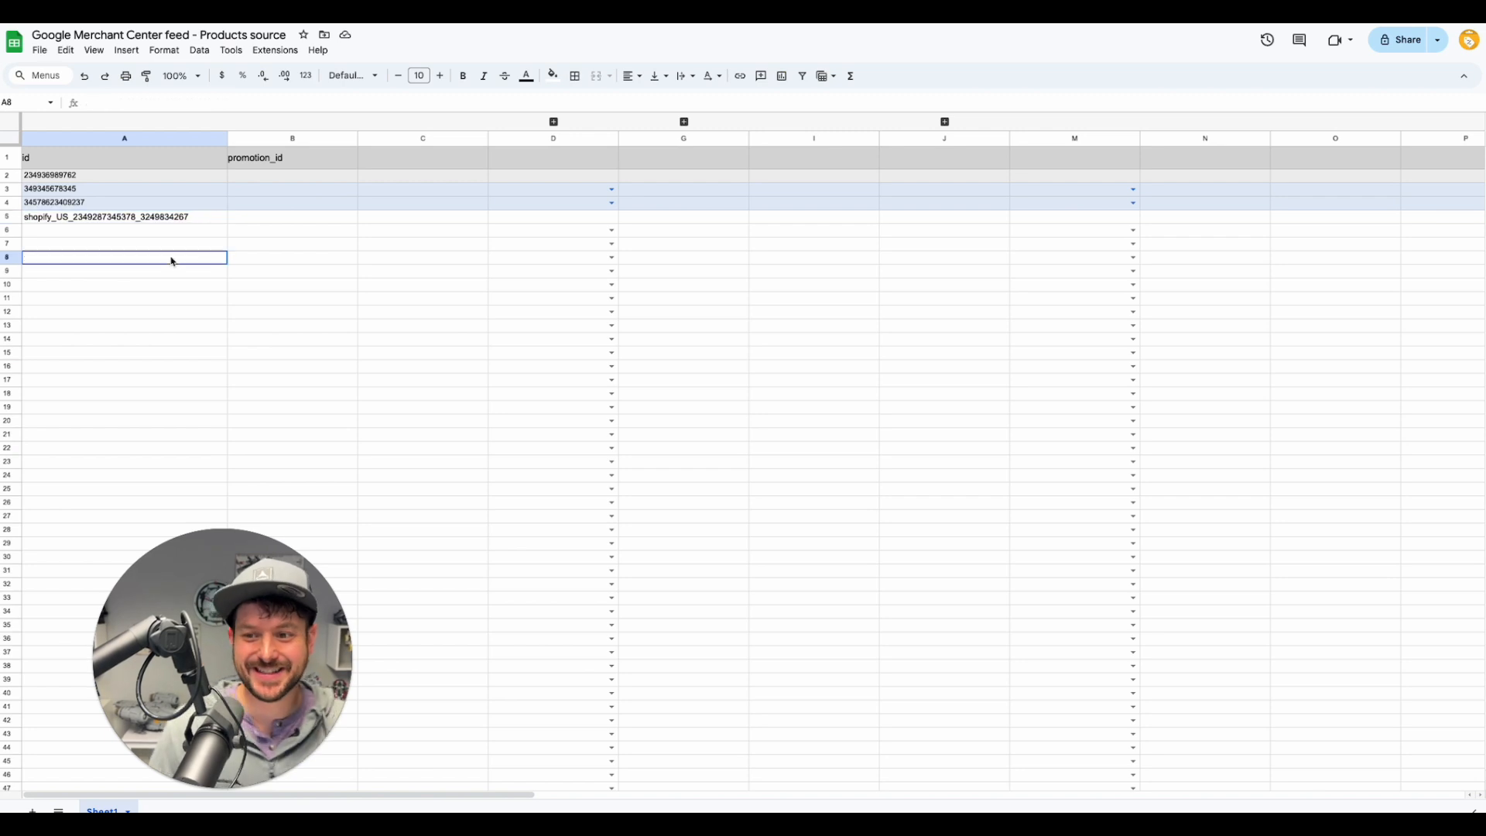
# Step: Enter the promotion ID BFCM2024 in cell B2 for the first product
pyautogui.click(288, 177)
pyautogui.write('BFCM202')
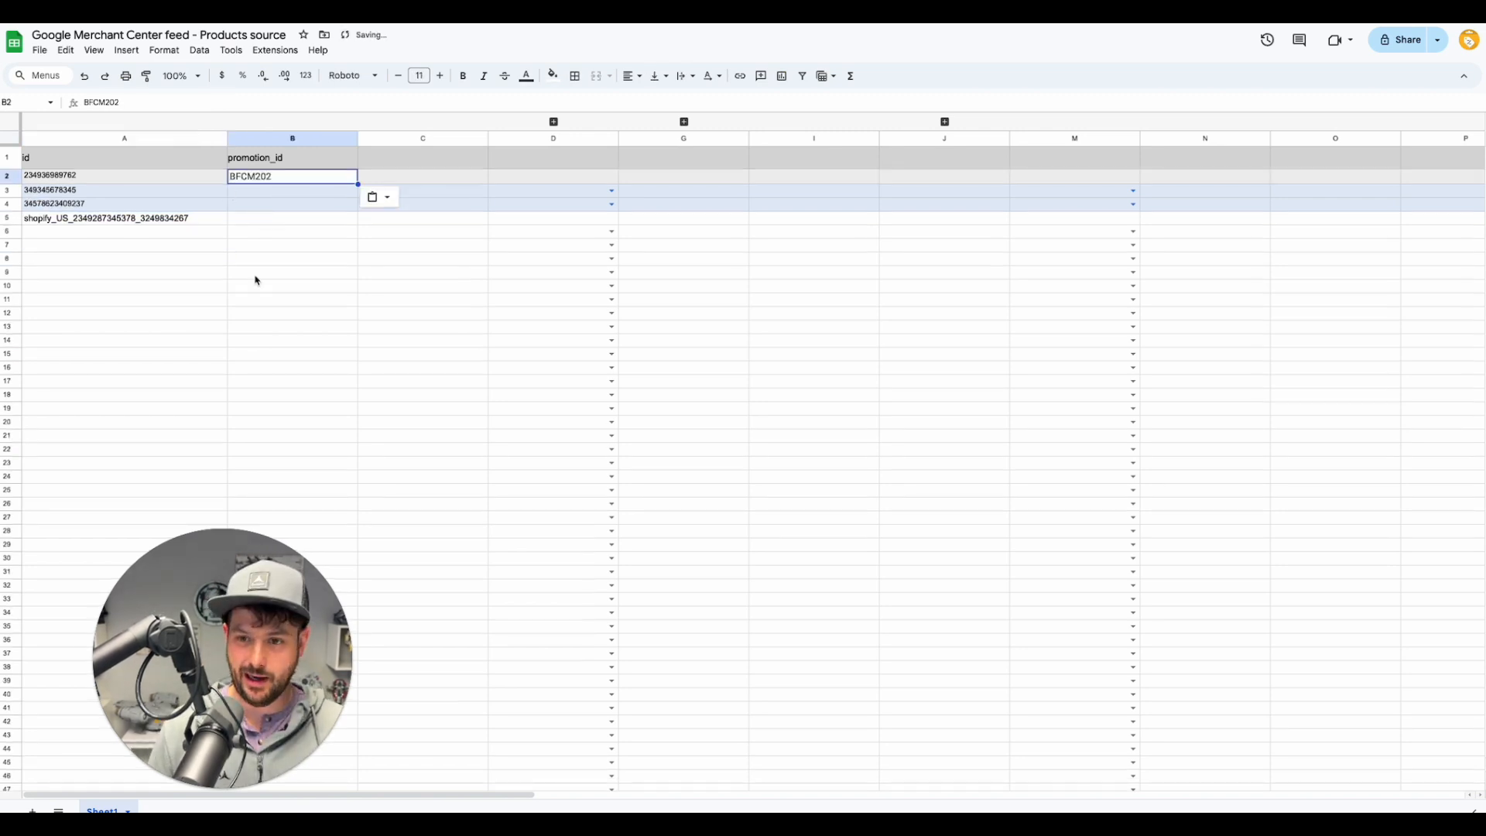
pyautogui.click(255, 276)
pyautogui.click(281, 182)
pyautogui.doubleClick(285, 177)
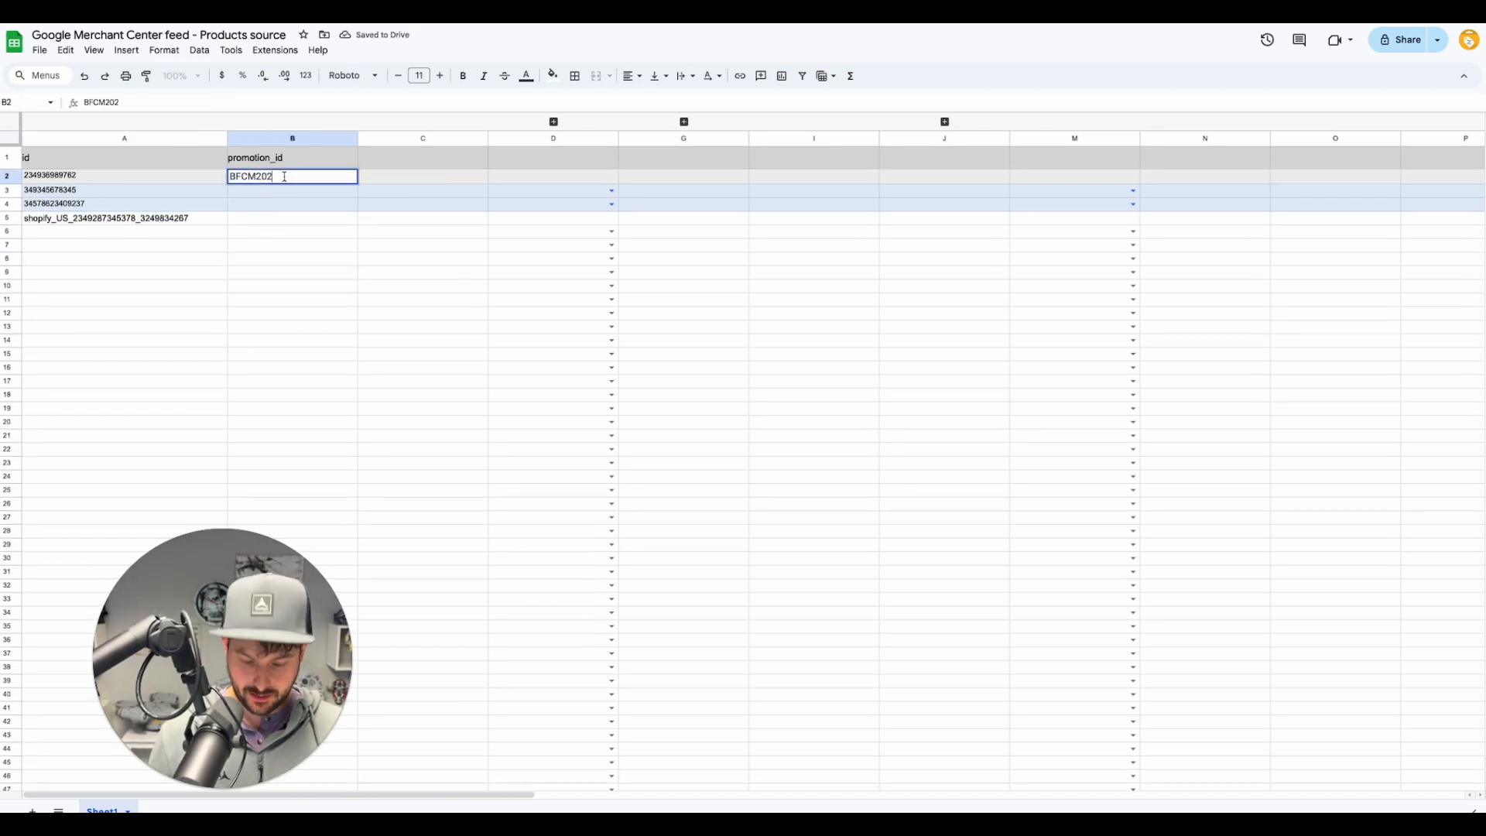
pyautogui.write('4')
pyautogui.press('Return')
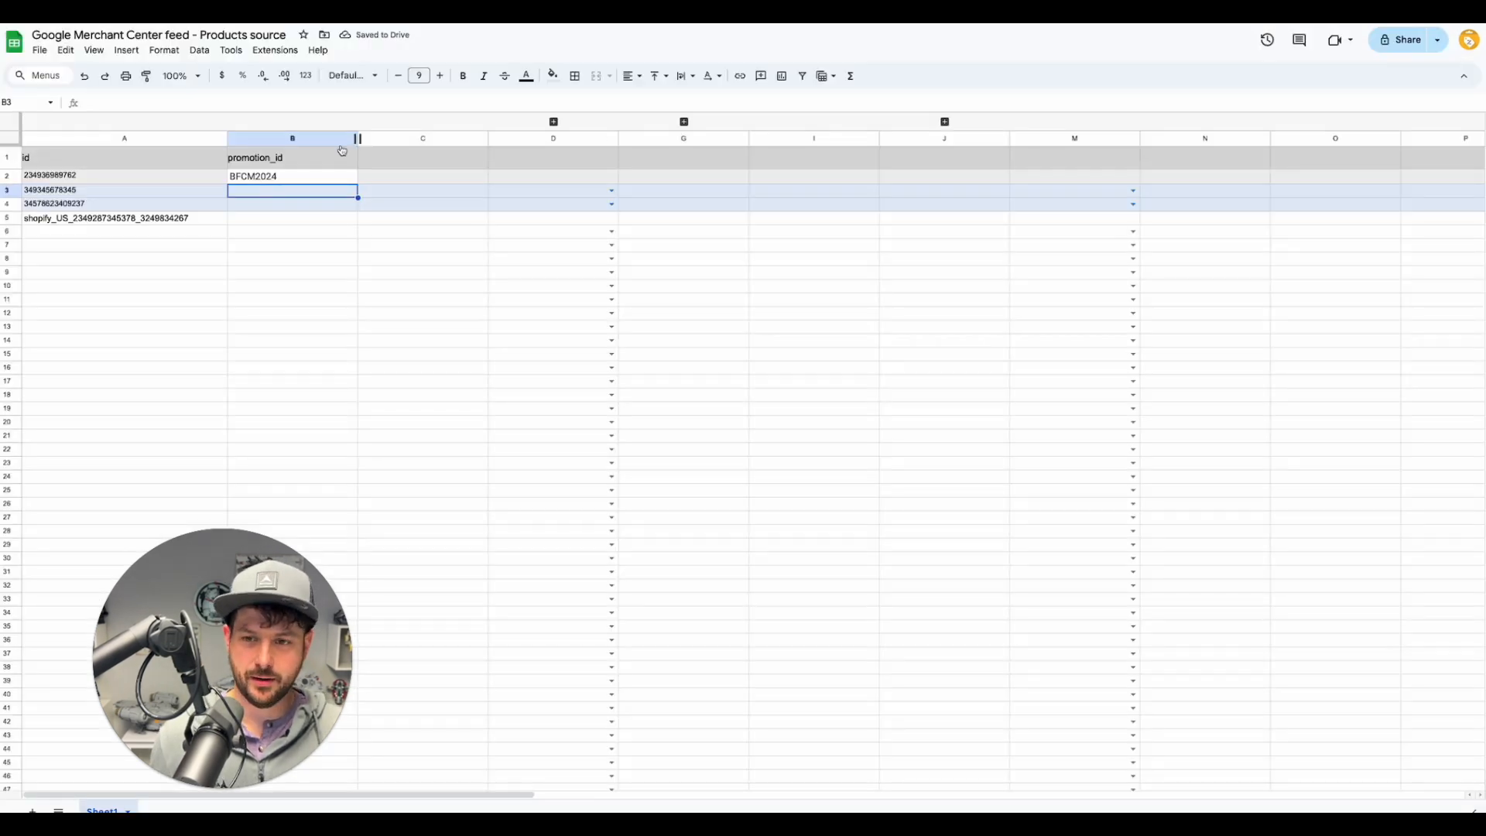
# Step: Copy the promotion ID from B2 down to cells B3 to B5 for the remaining products
pyautogui.click(279, 218)
pyautogui.click(265, 178)
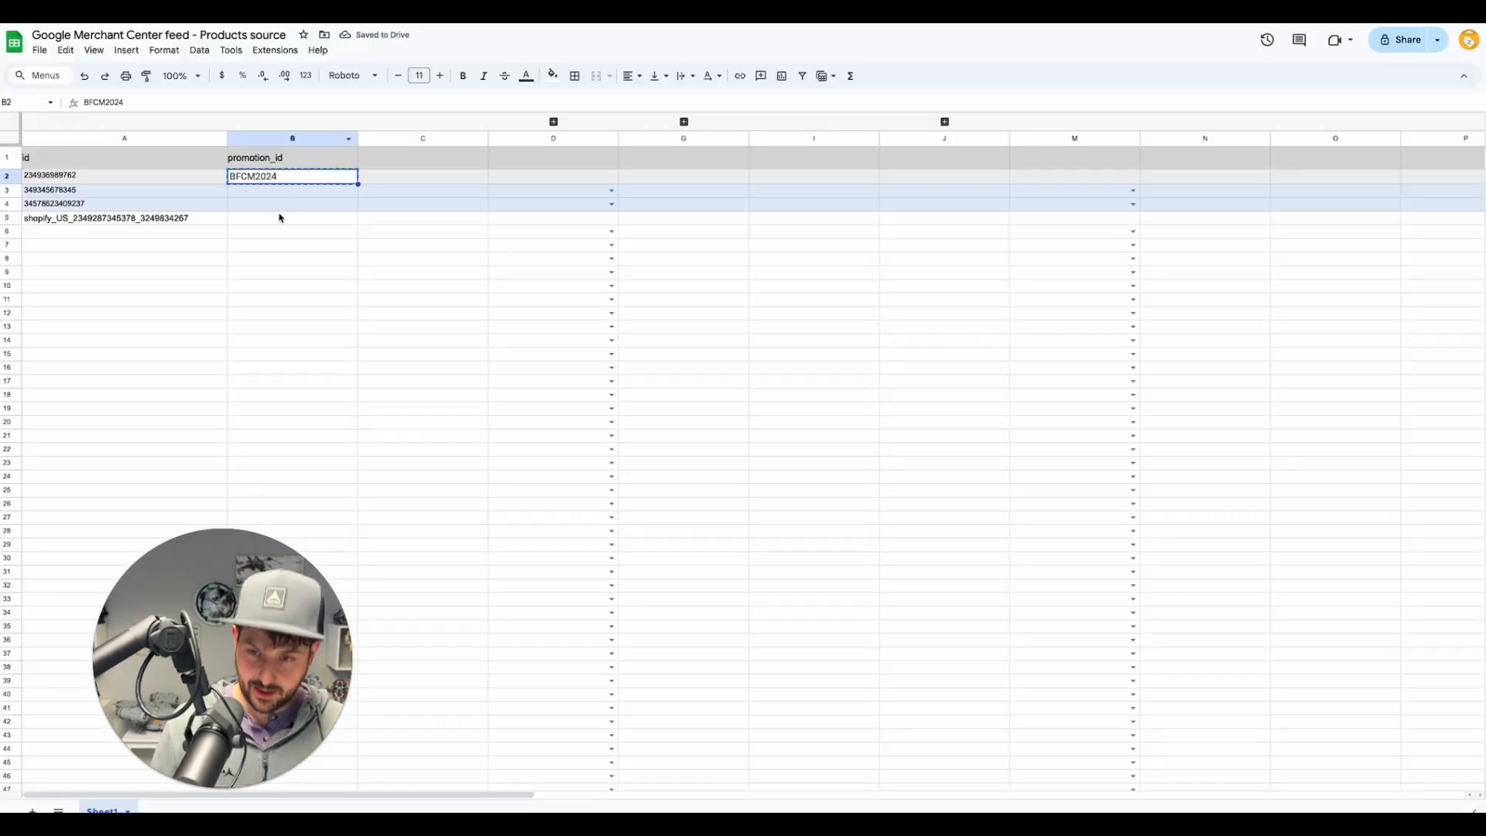
pyautogui.keyDown('shift'); pyautogui.click(267, 220); pyautogui.keyUp('shift')
pyautogui.hotkey('ctrl', 'd')
pyautogui.click(332, 294)
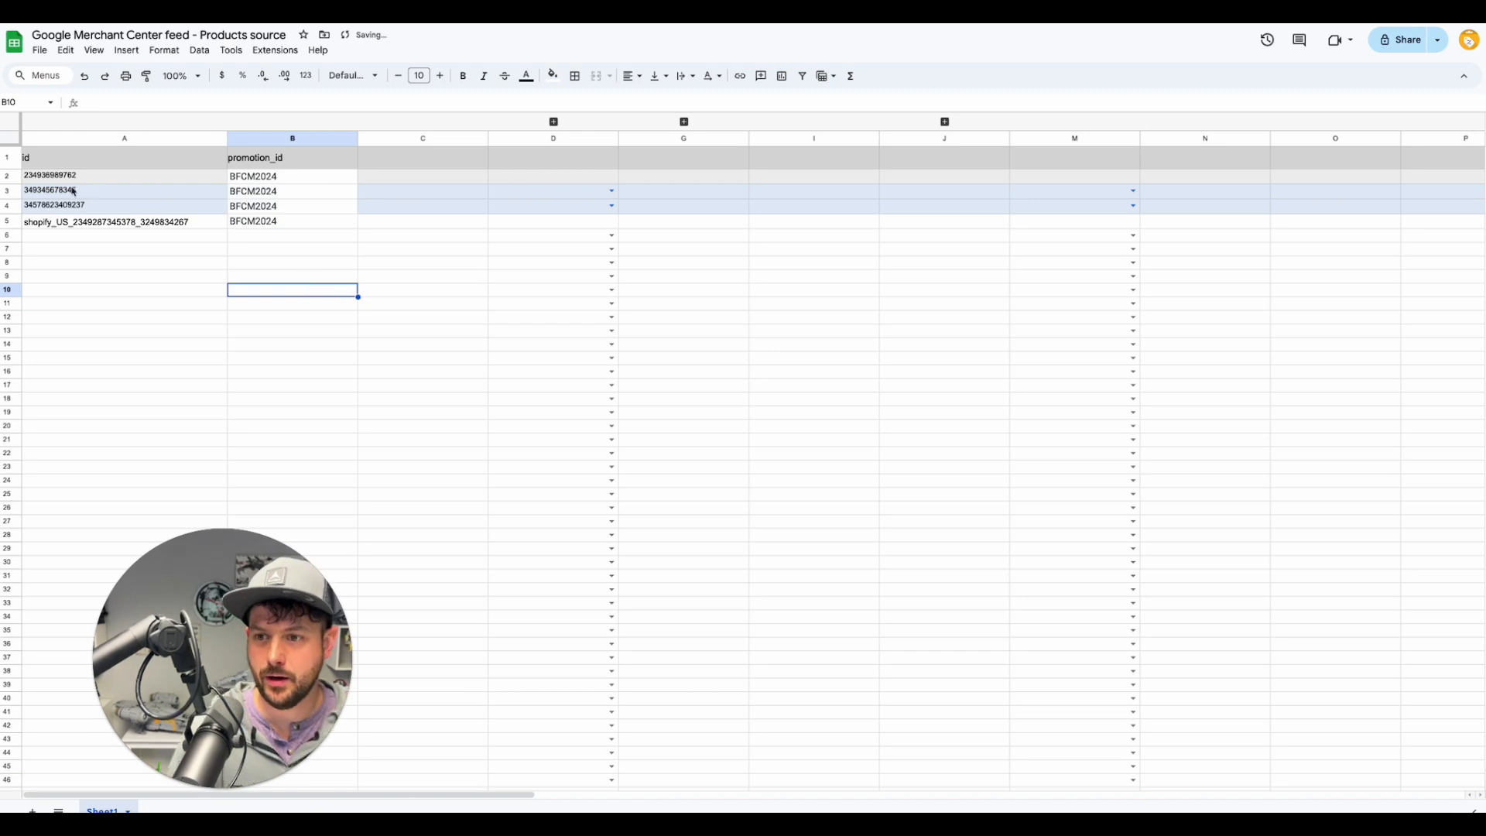
pyautogui.moveTo(52, 161); pyautogui.dragTo(242, 221)
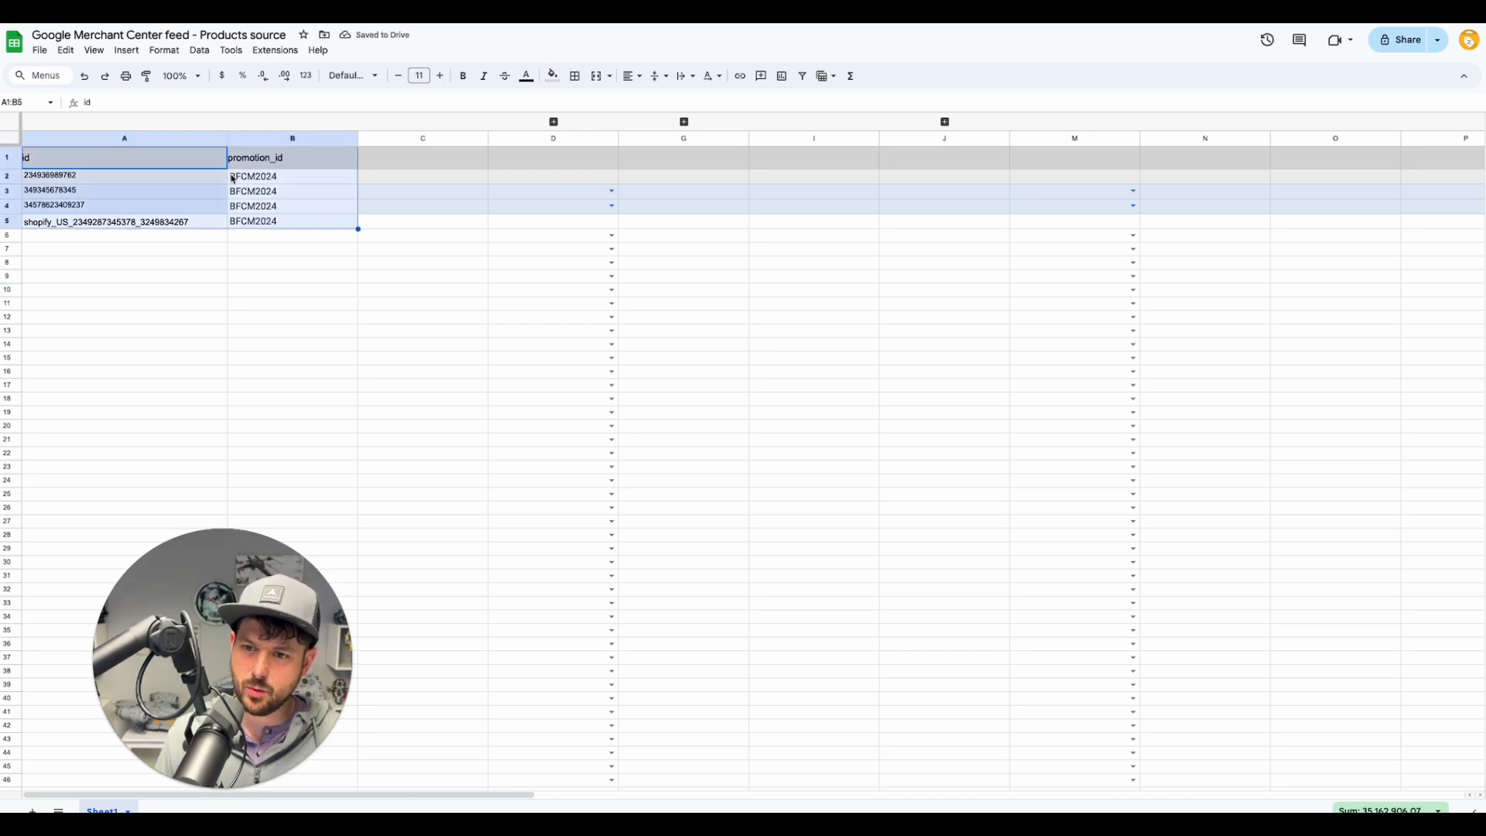
pyautogui.click(302, 293)
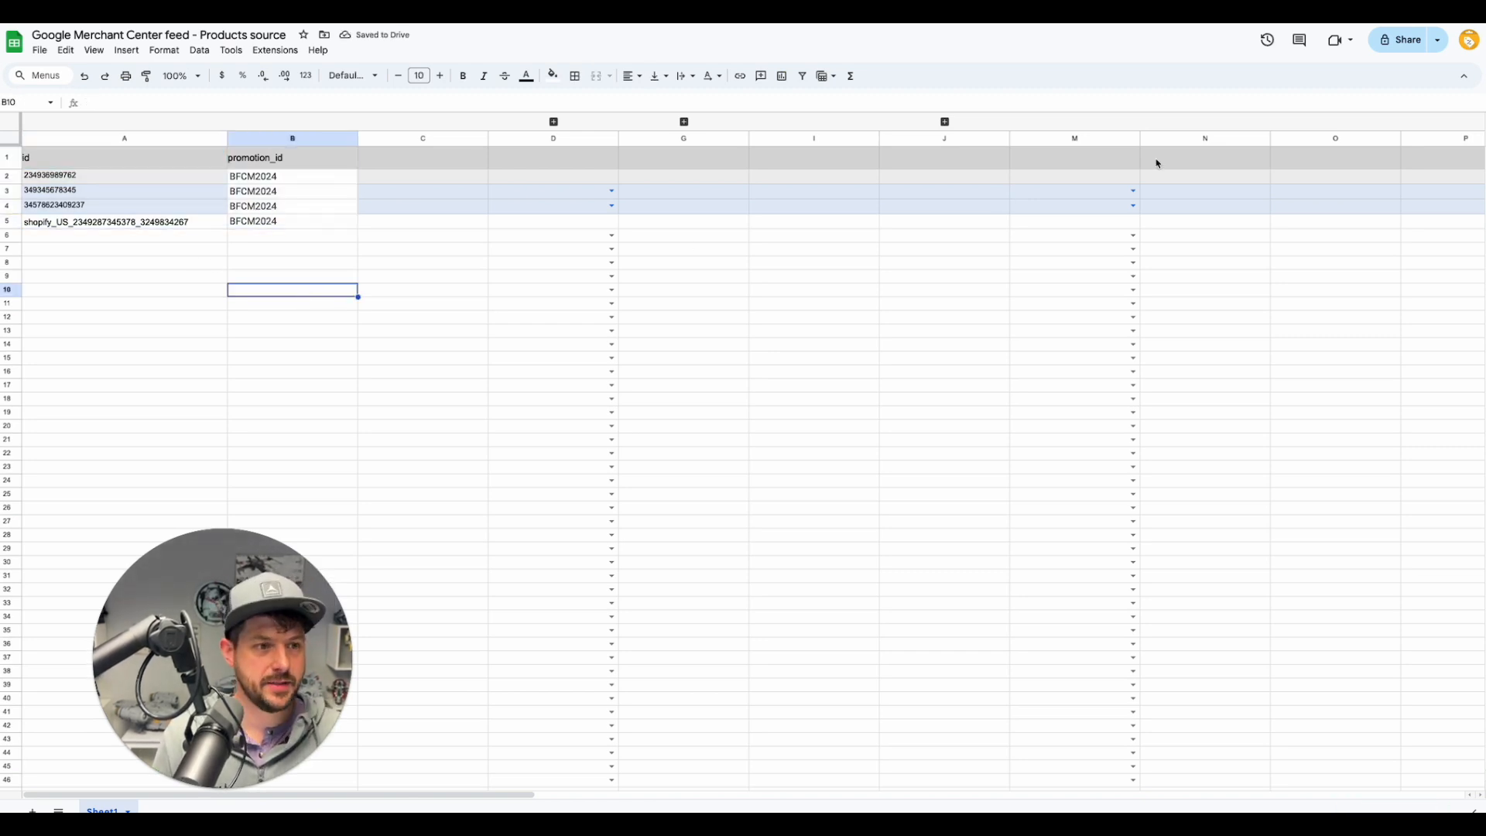
pyautogui.click(293, 191)
pyautogui.moveTo(118, 164); pyautogui.dragTo(294, 249)
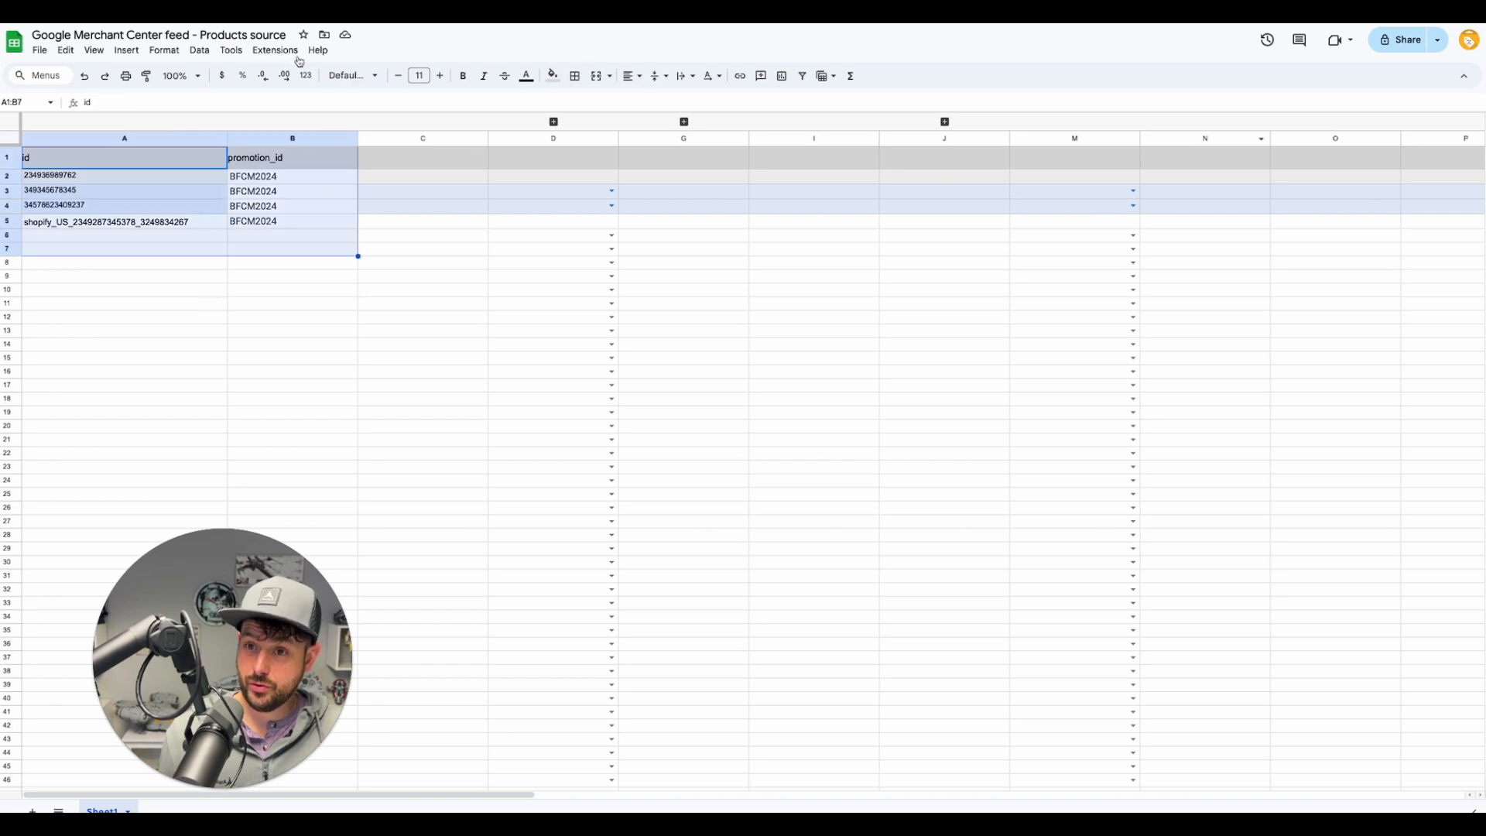
# Step: Rename the spreadsheet as "Promotion IDs - MCM Merchant Center"
pyautogui.click(258, 36)
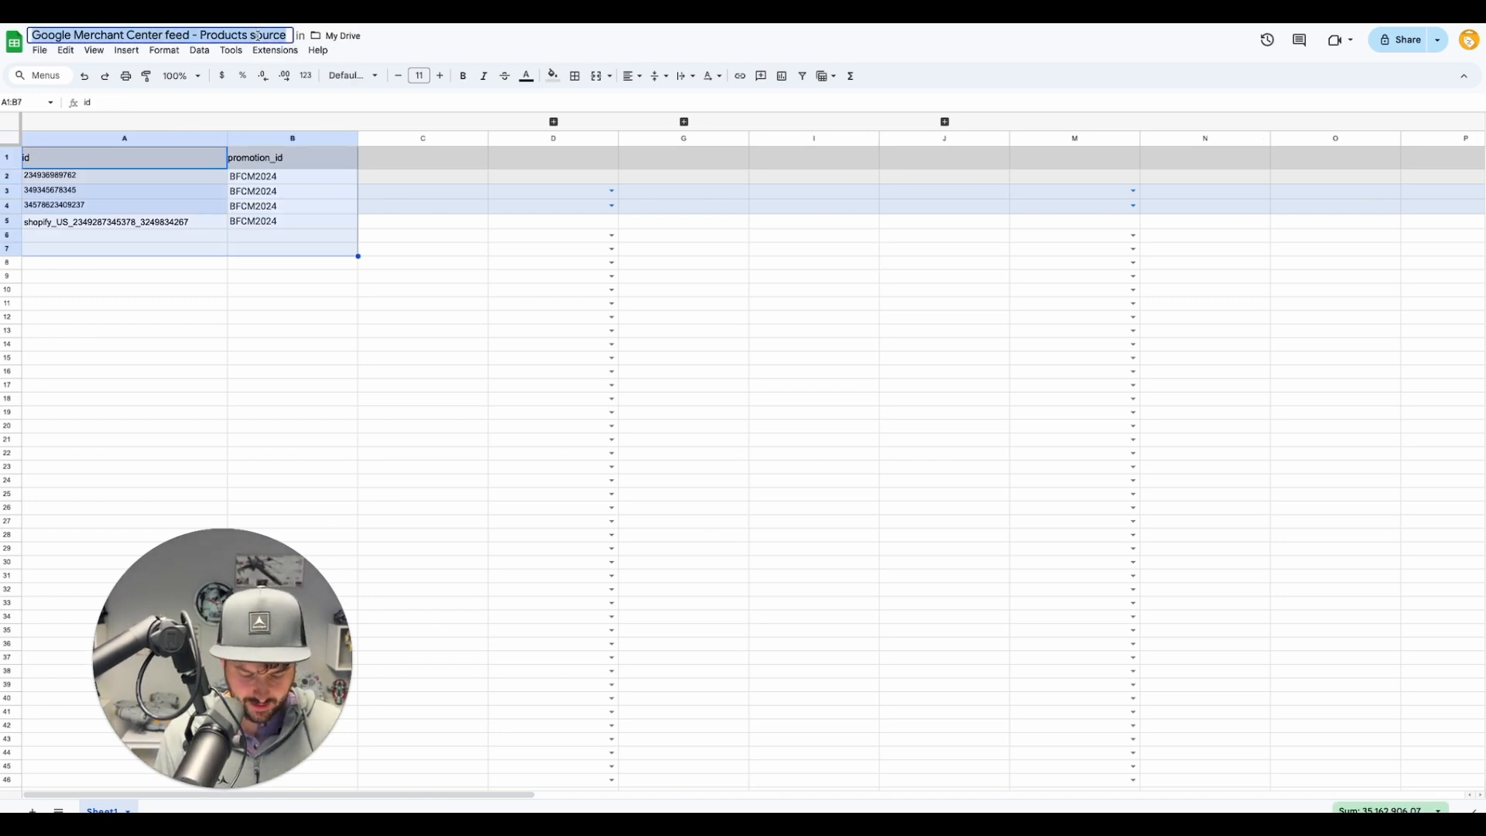
pyautogui.write('Promotion')
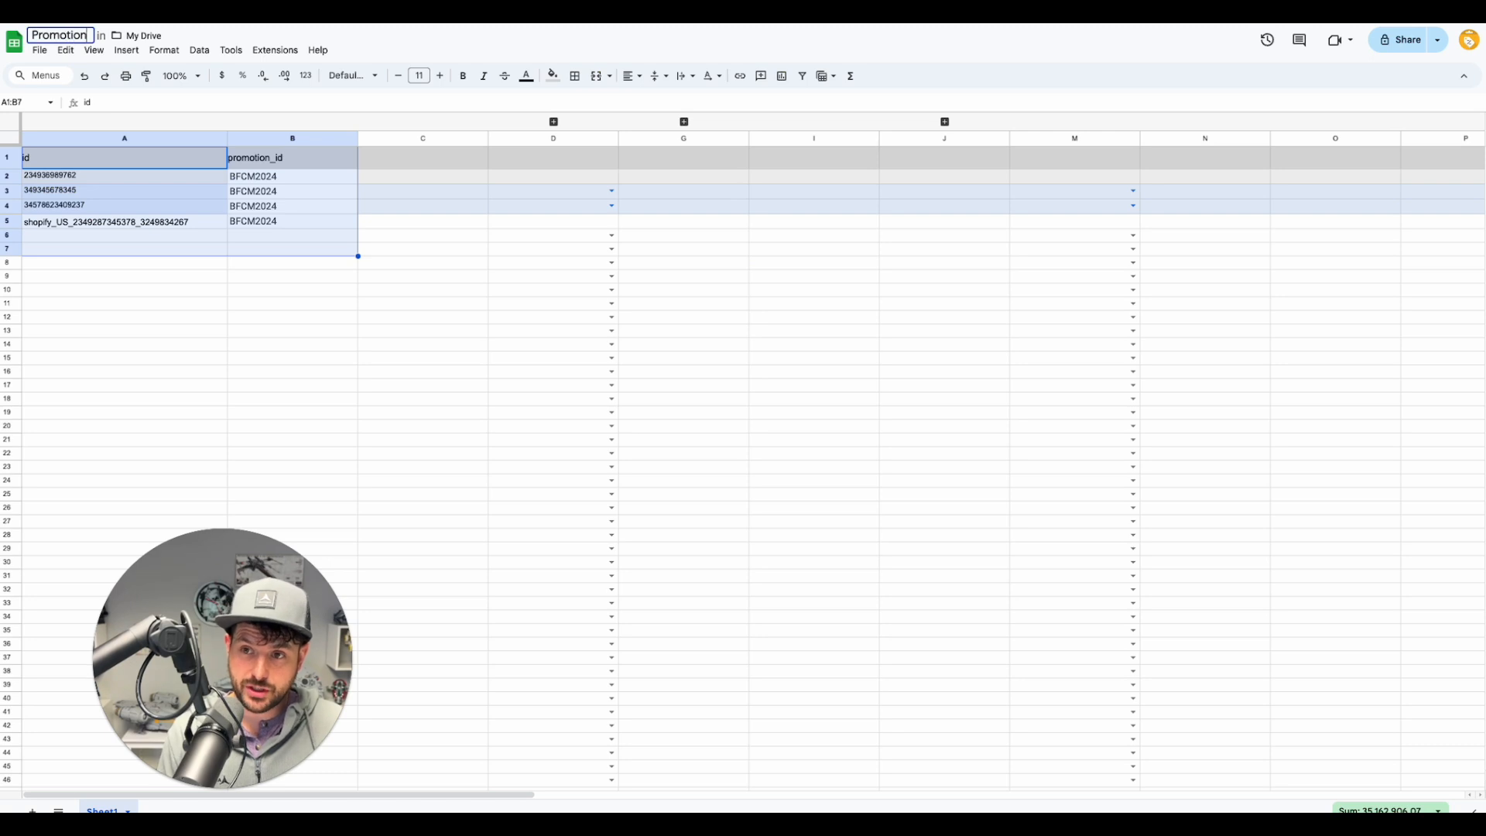
pyautogui.write(' IDs')
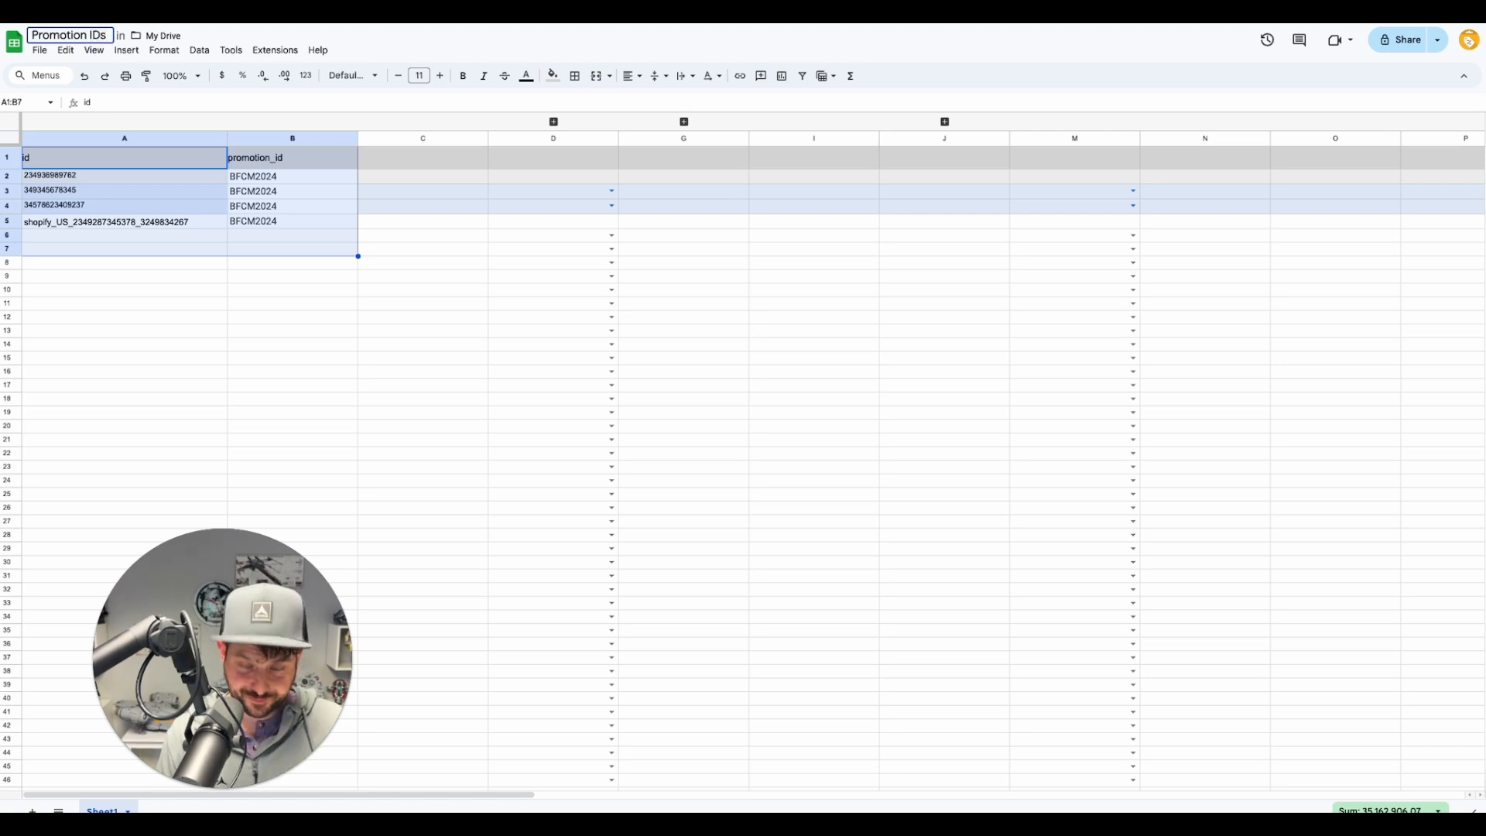
pyautogui.write(' - MCM M')
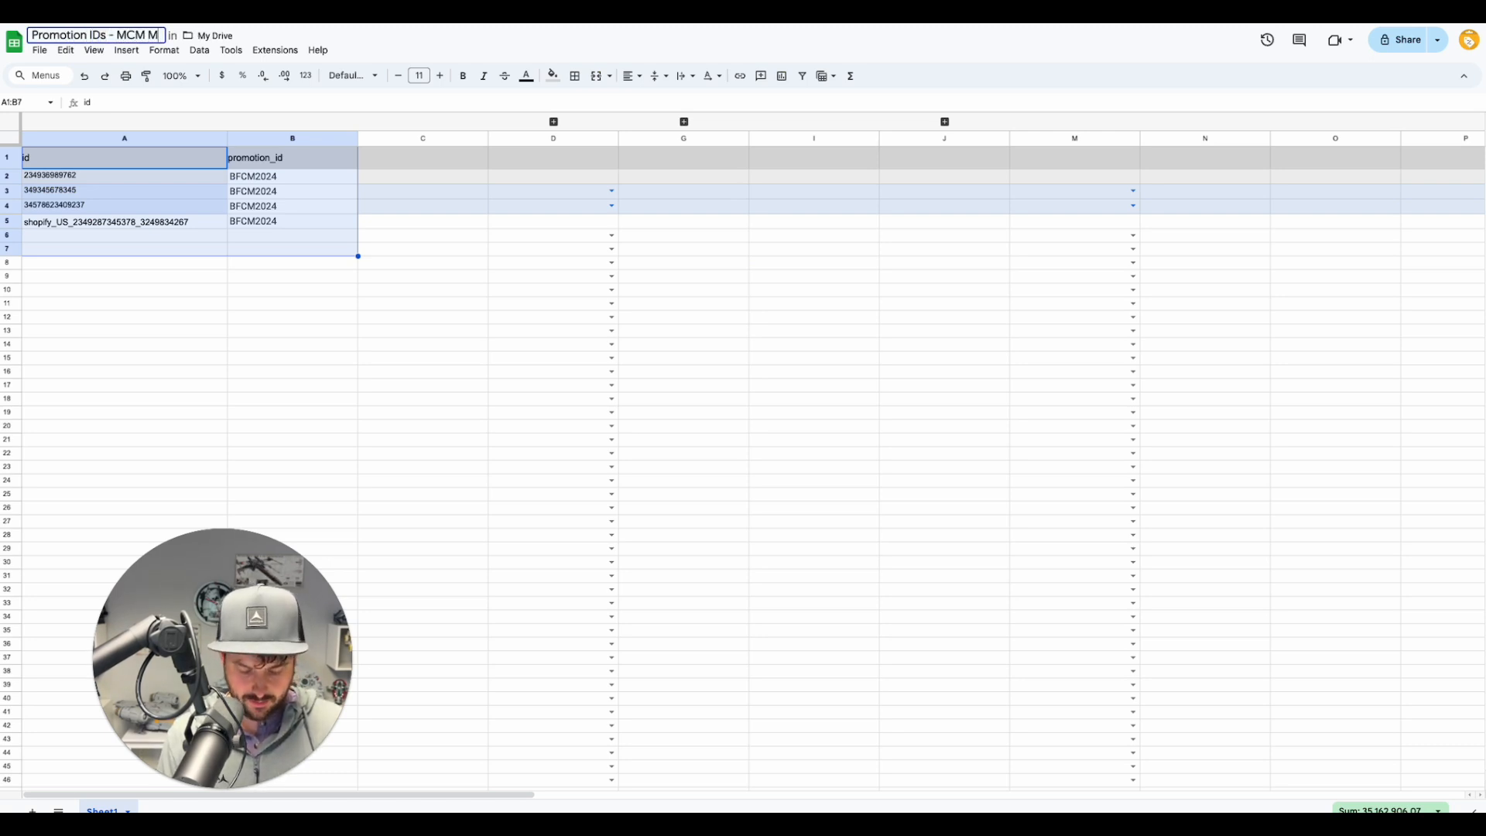
pyautogui.write('erchant Center')
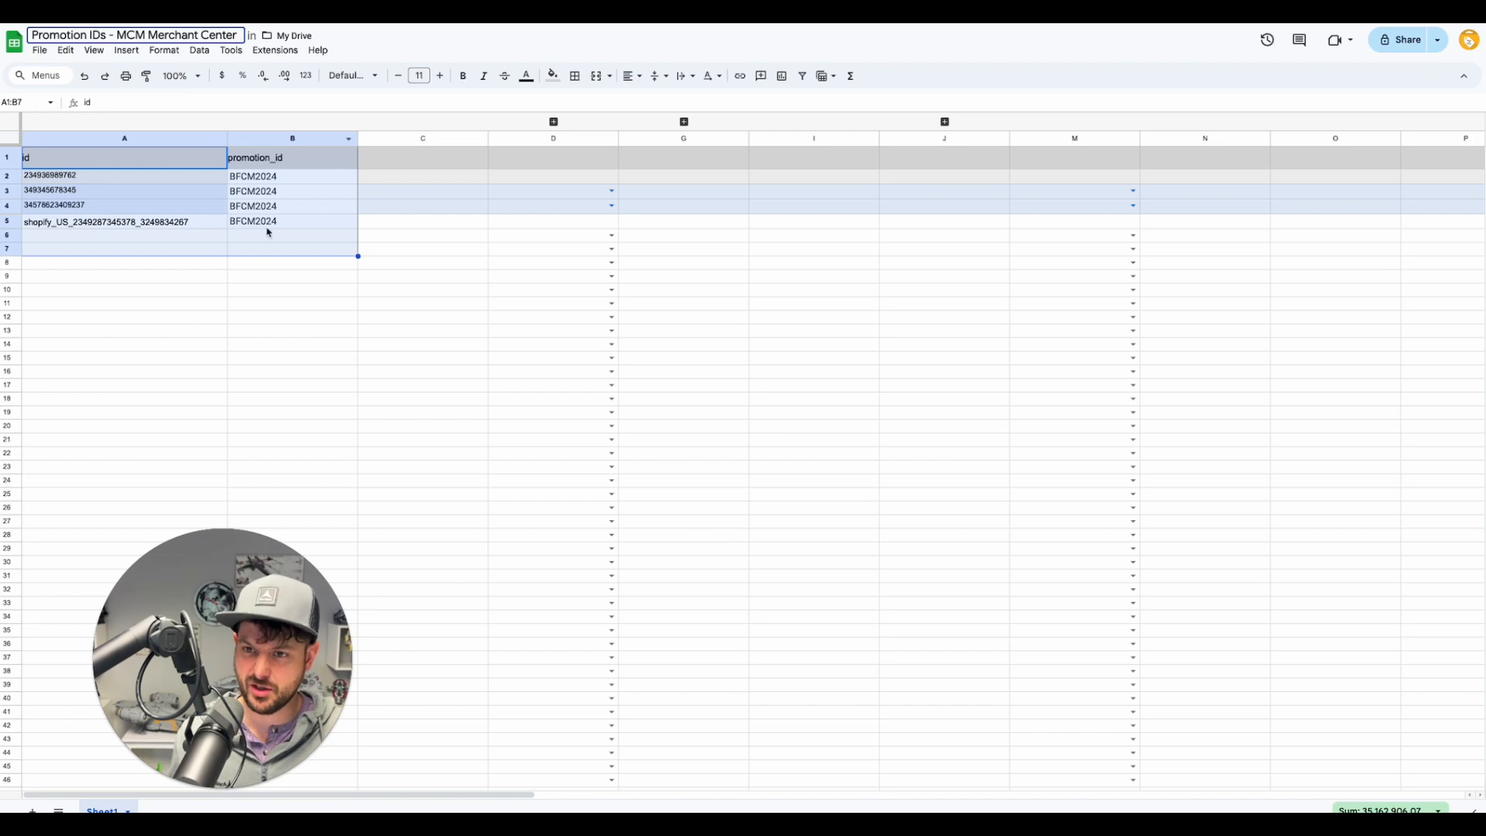
pyautogui.click(314, 318)
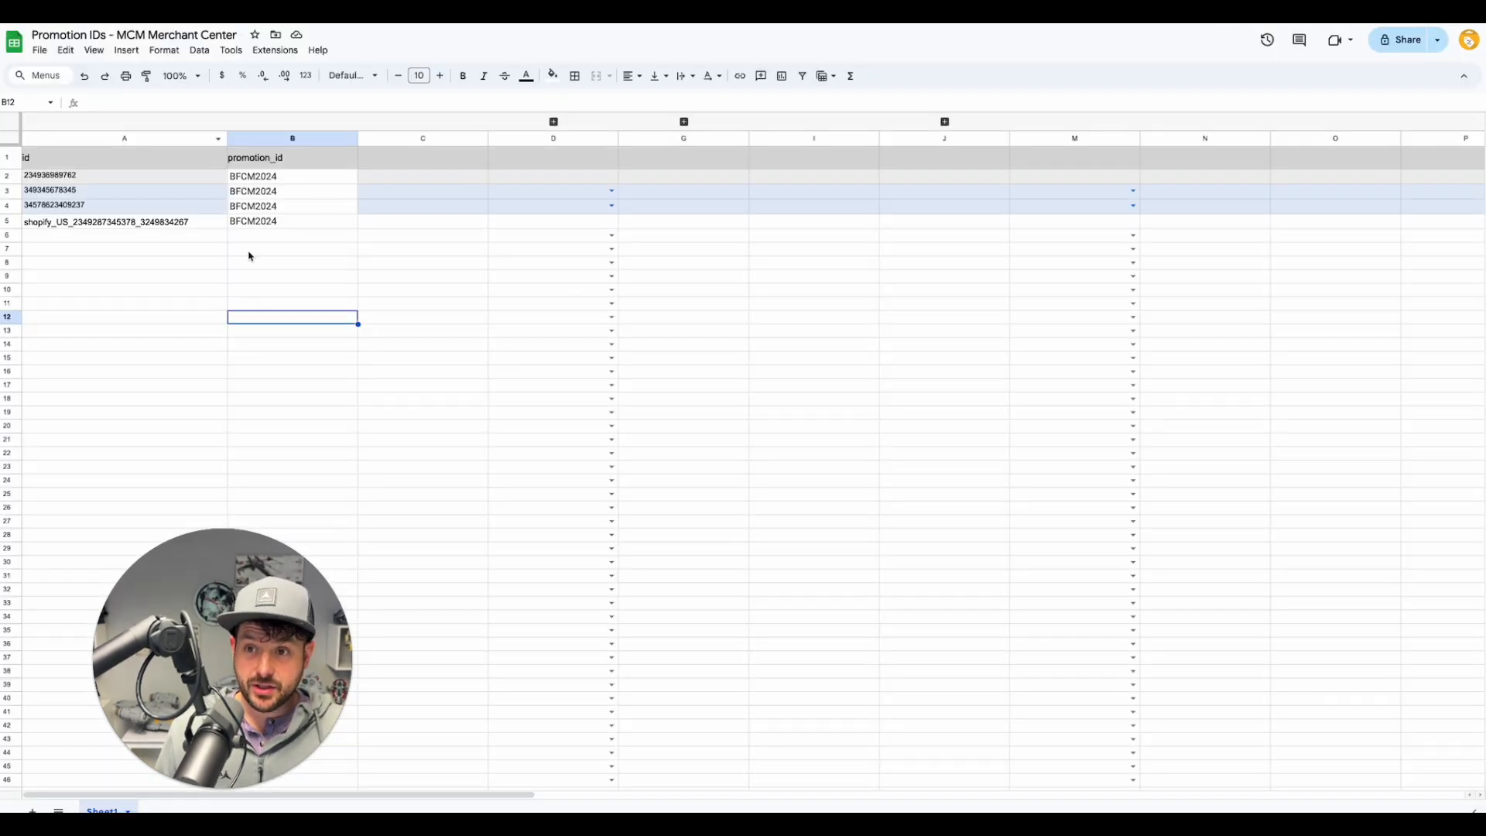
pyautogui.click(249, 257)
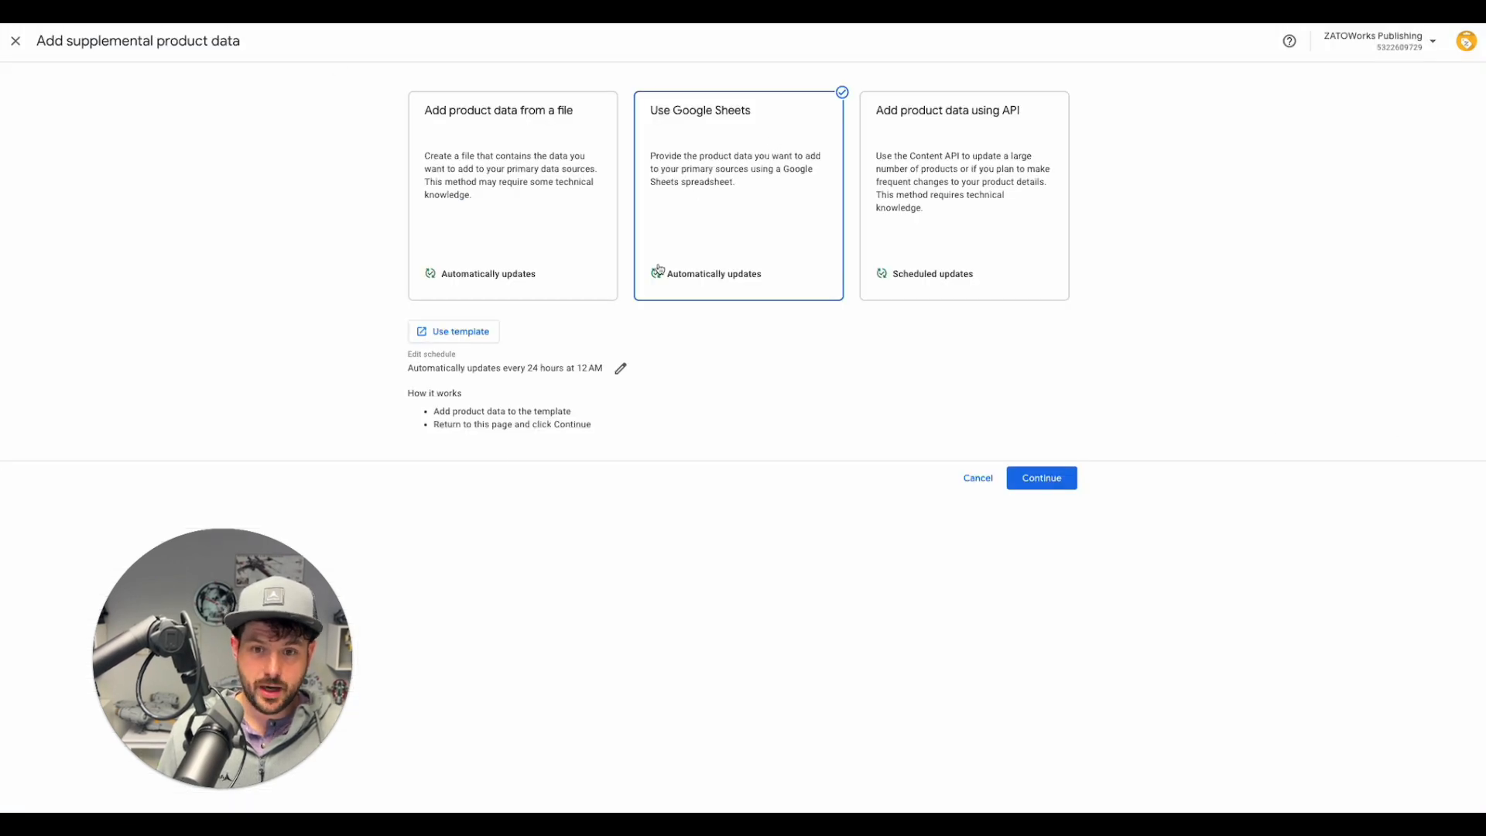
# Step: In Merchant Center, create the Google Sheets supplemental source for "PRODUCTS SOURCE 2, US, English" and check its linked sheet
pyautogui.click(1041, 478)
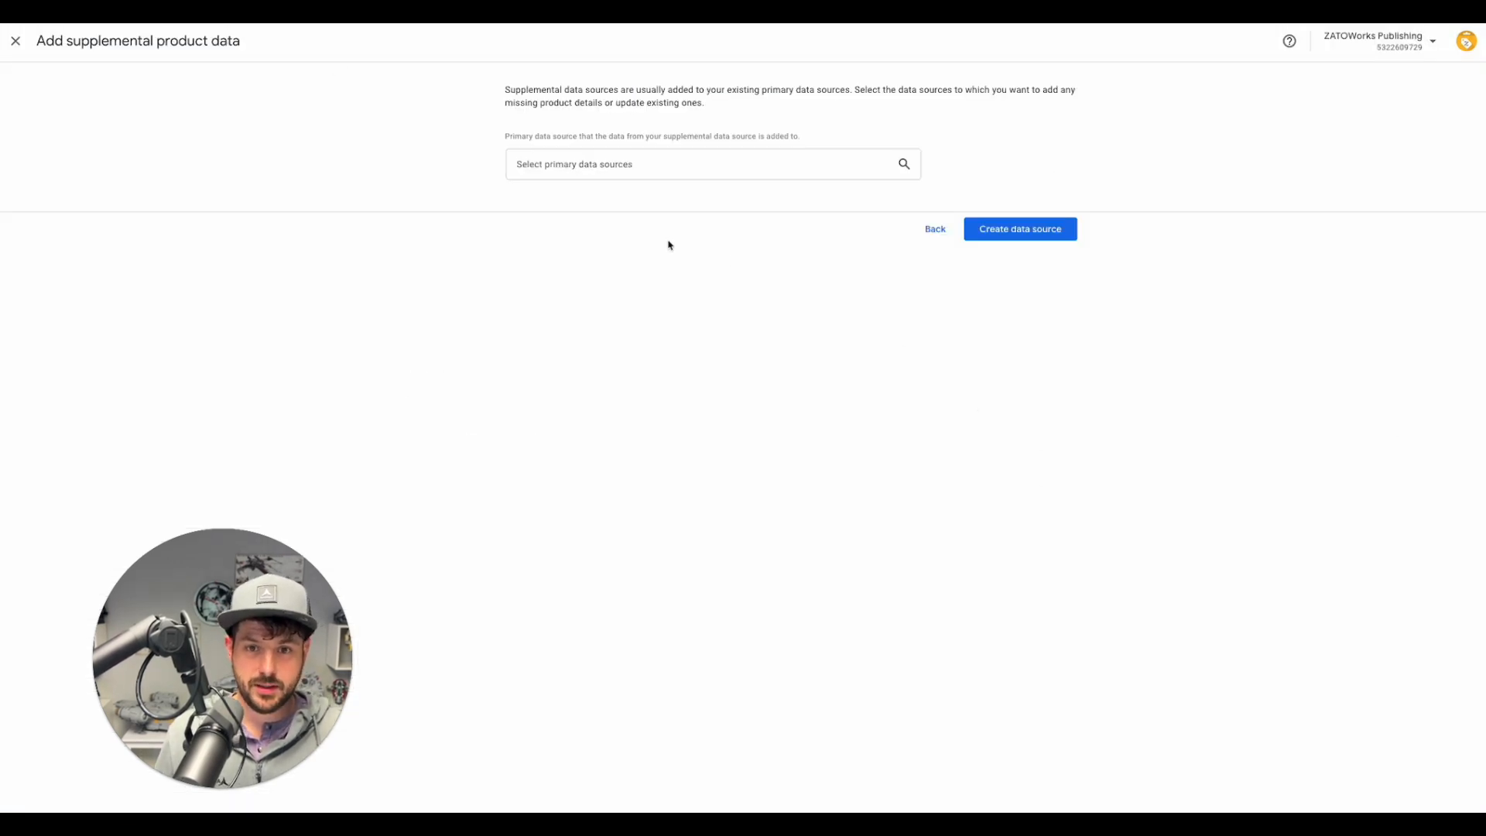
pyautogui.click(638, 172)
pyautogui.click(551, 203)
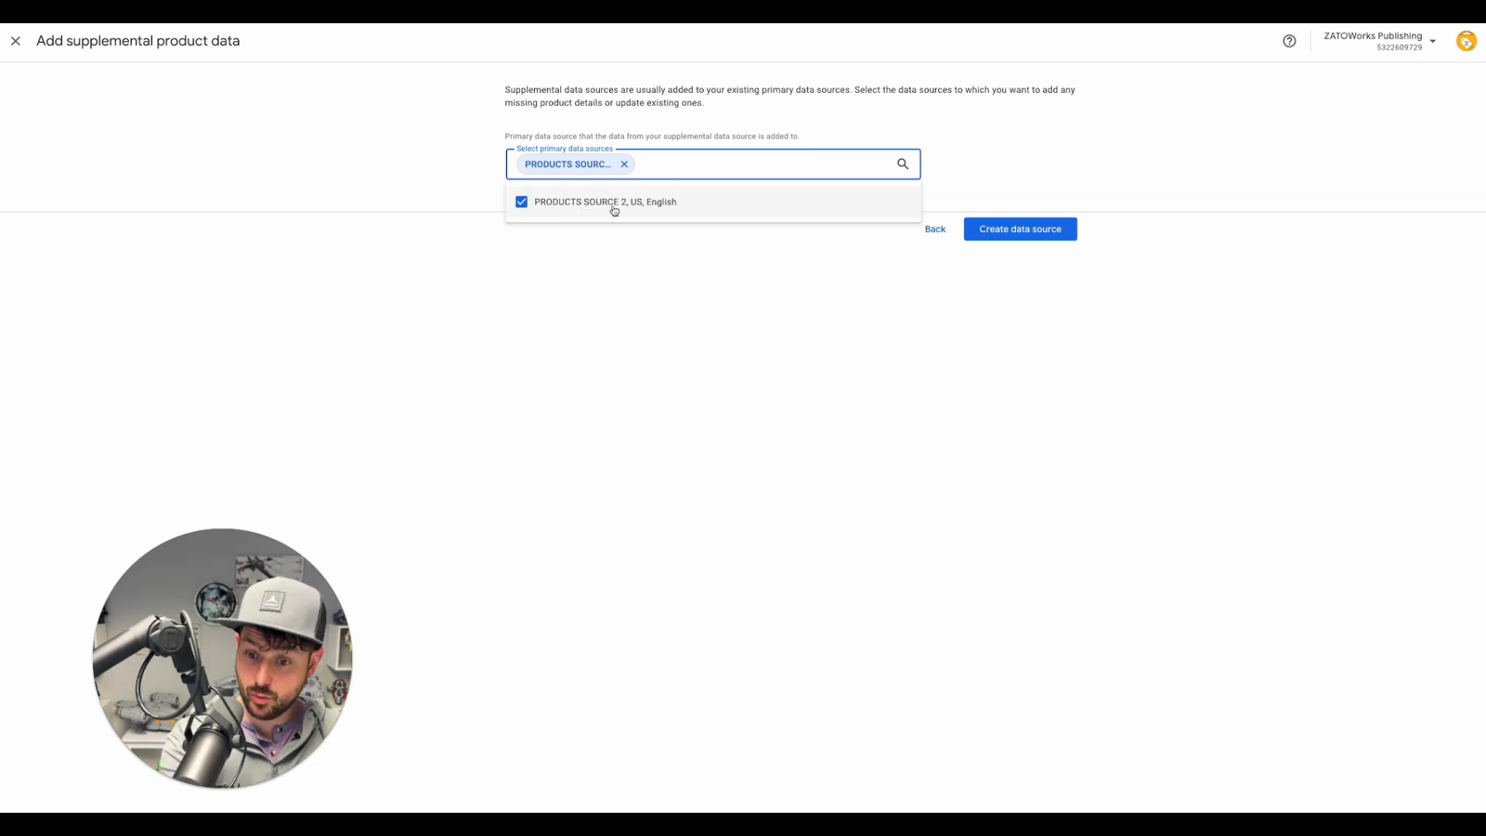
pyautogui.click(816, 301)
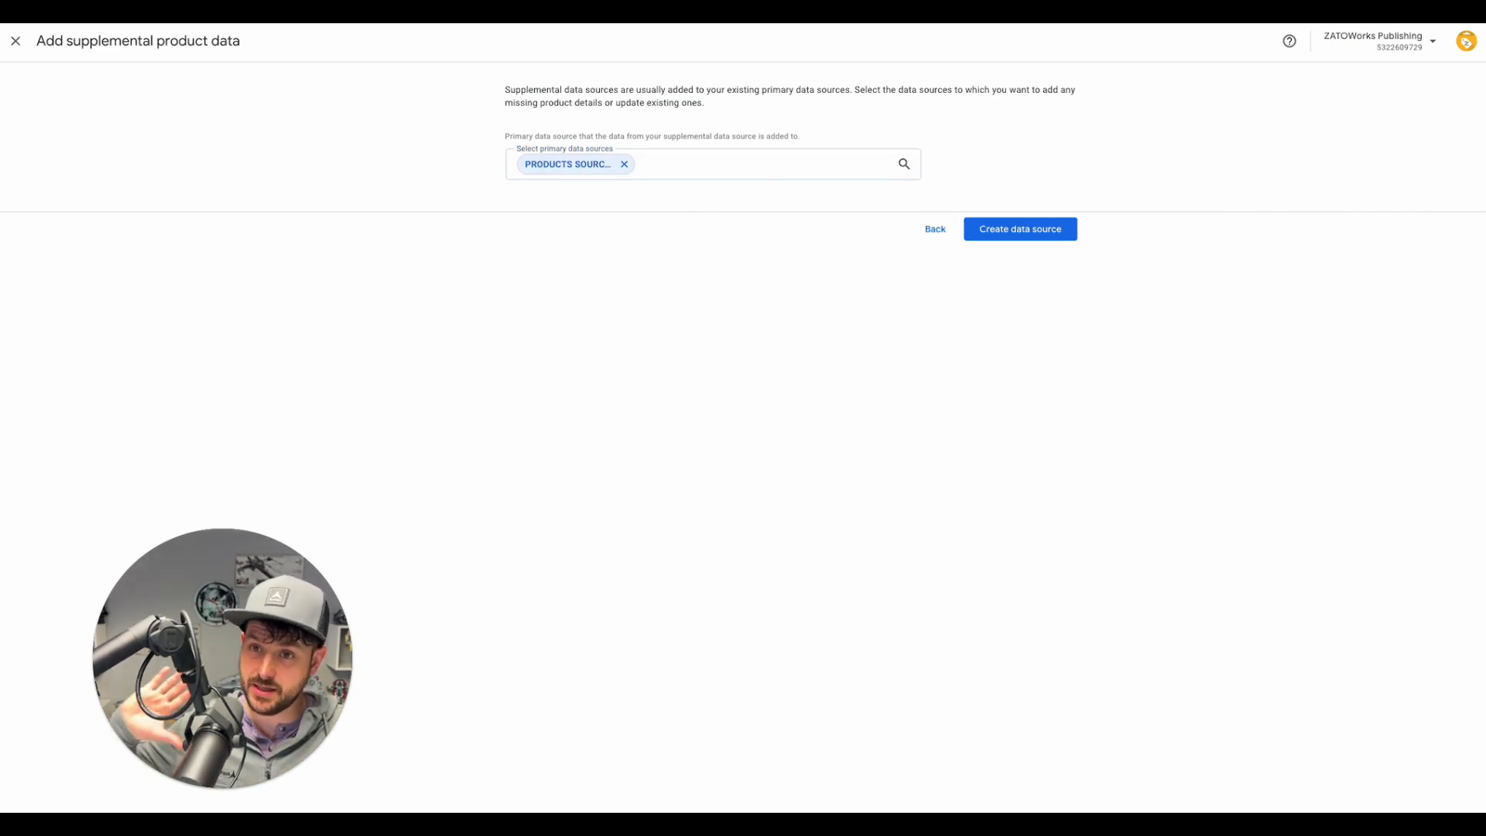
pyautogui.click(1020, 232)
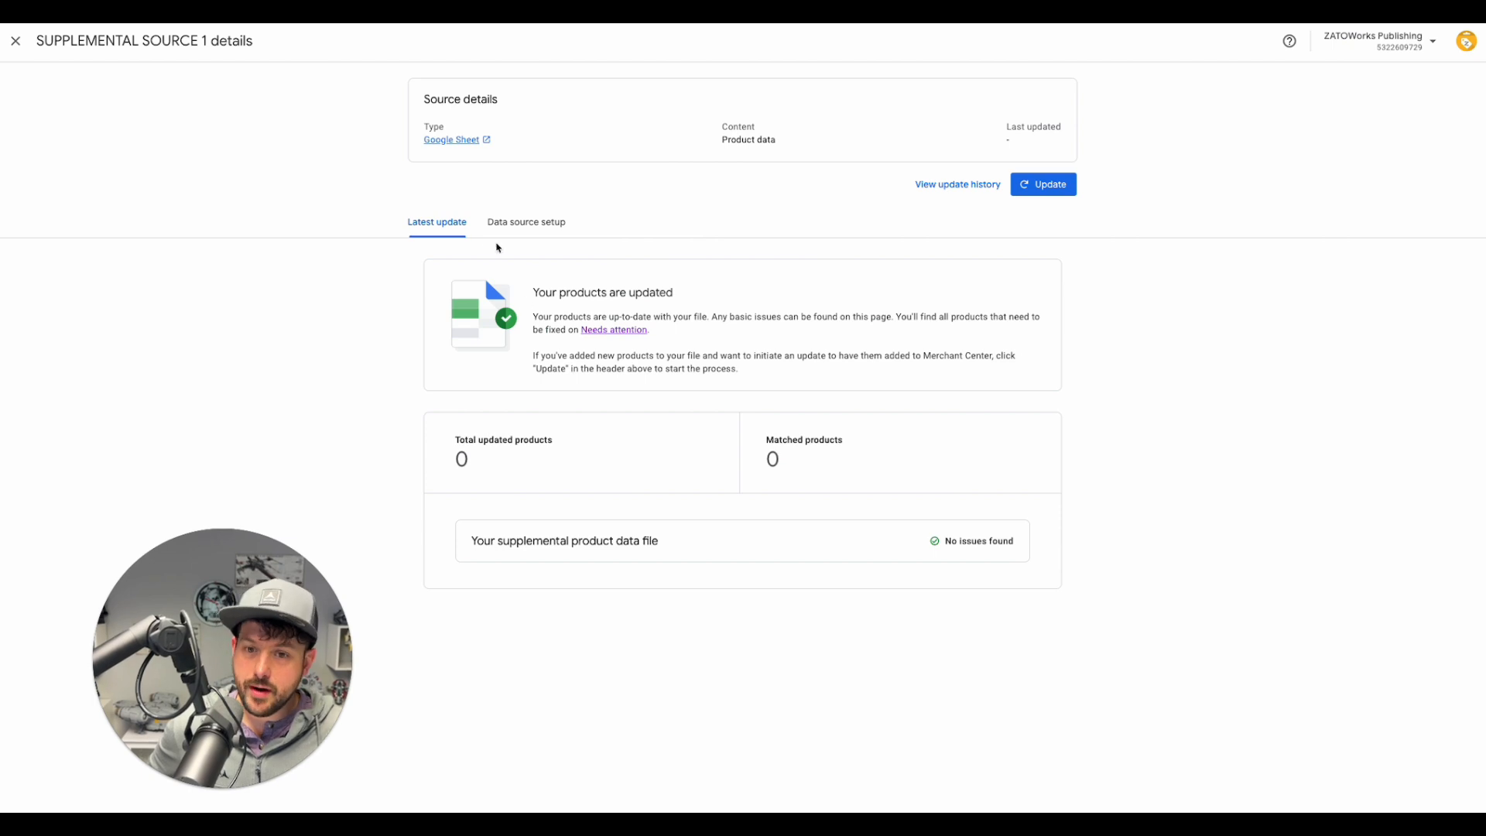
pyautogui.click(449, 142)
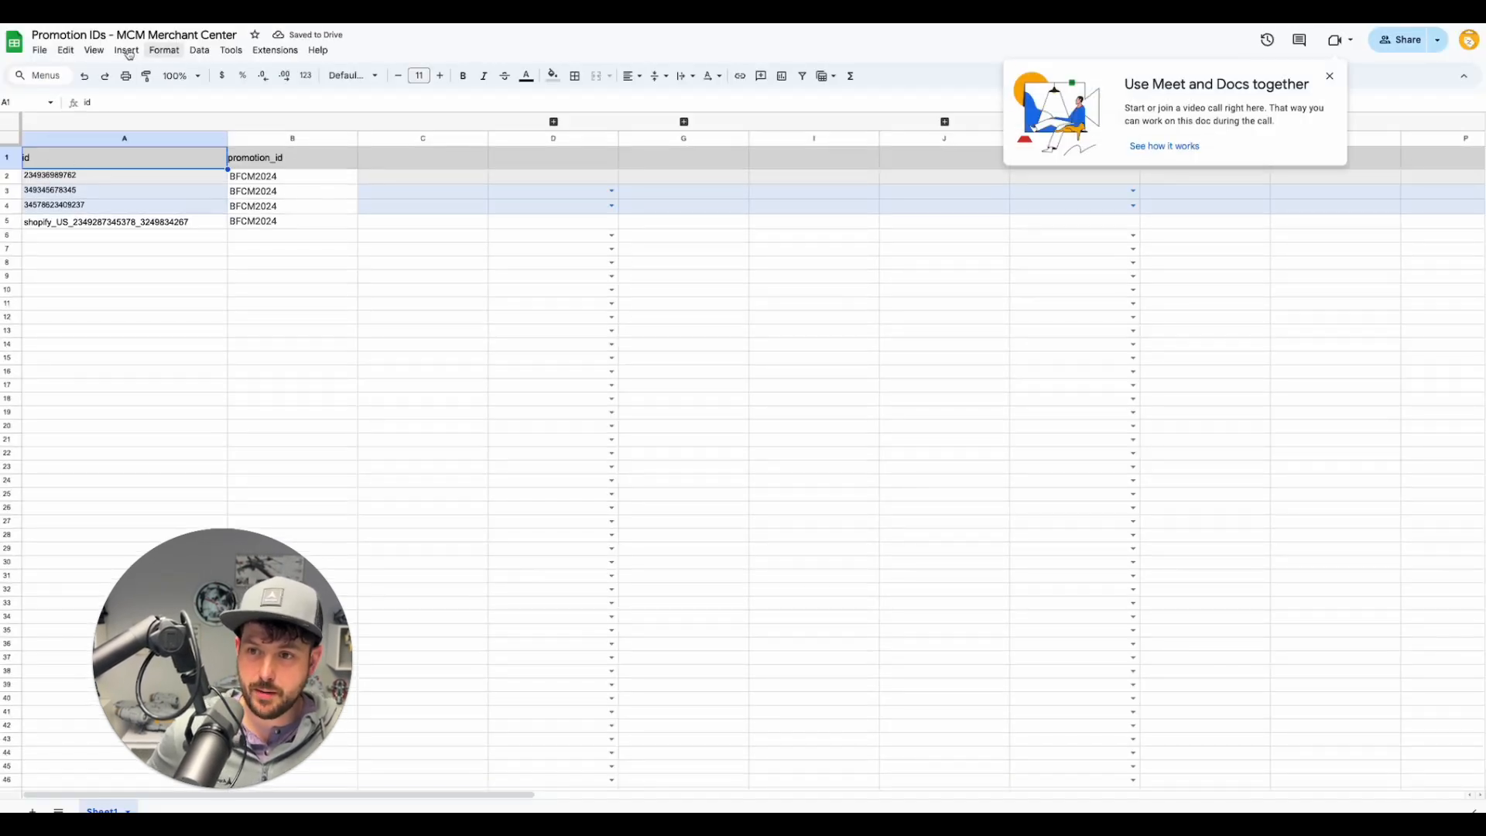
pyautogui.hotkey('ctrl', 'shift', 'Tab')
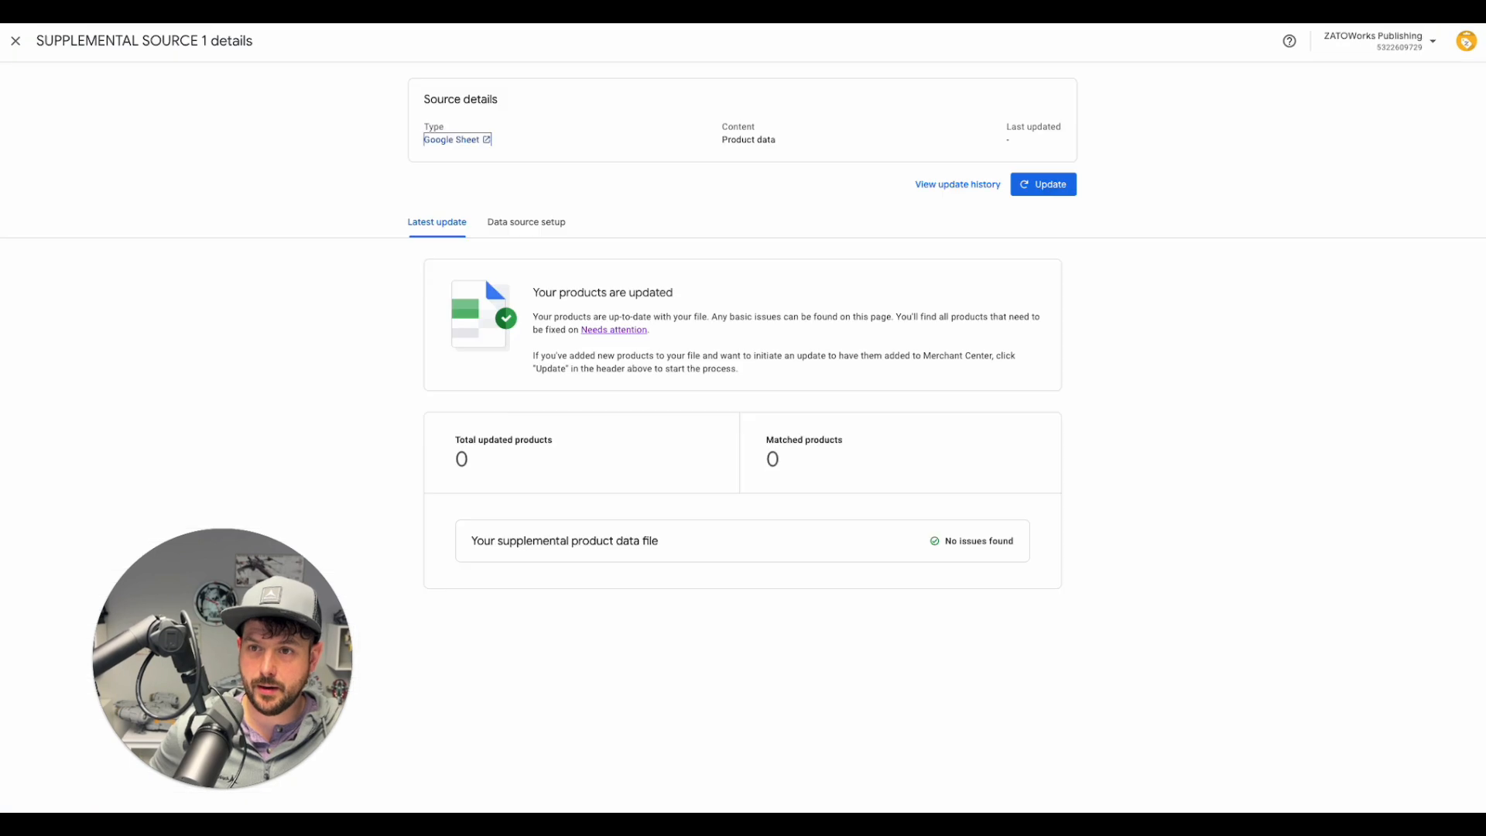
# Step: In the new supplemental source's setup, show the advanced options and set the source name to "Promotion IDs"
pyautogui.click(533, 222)
pyautogui.click(505, 415)
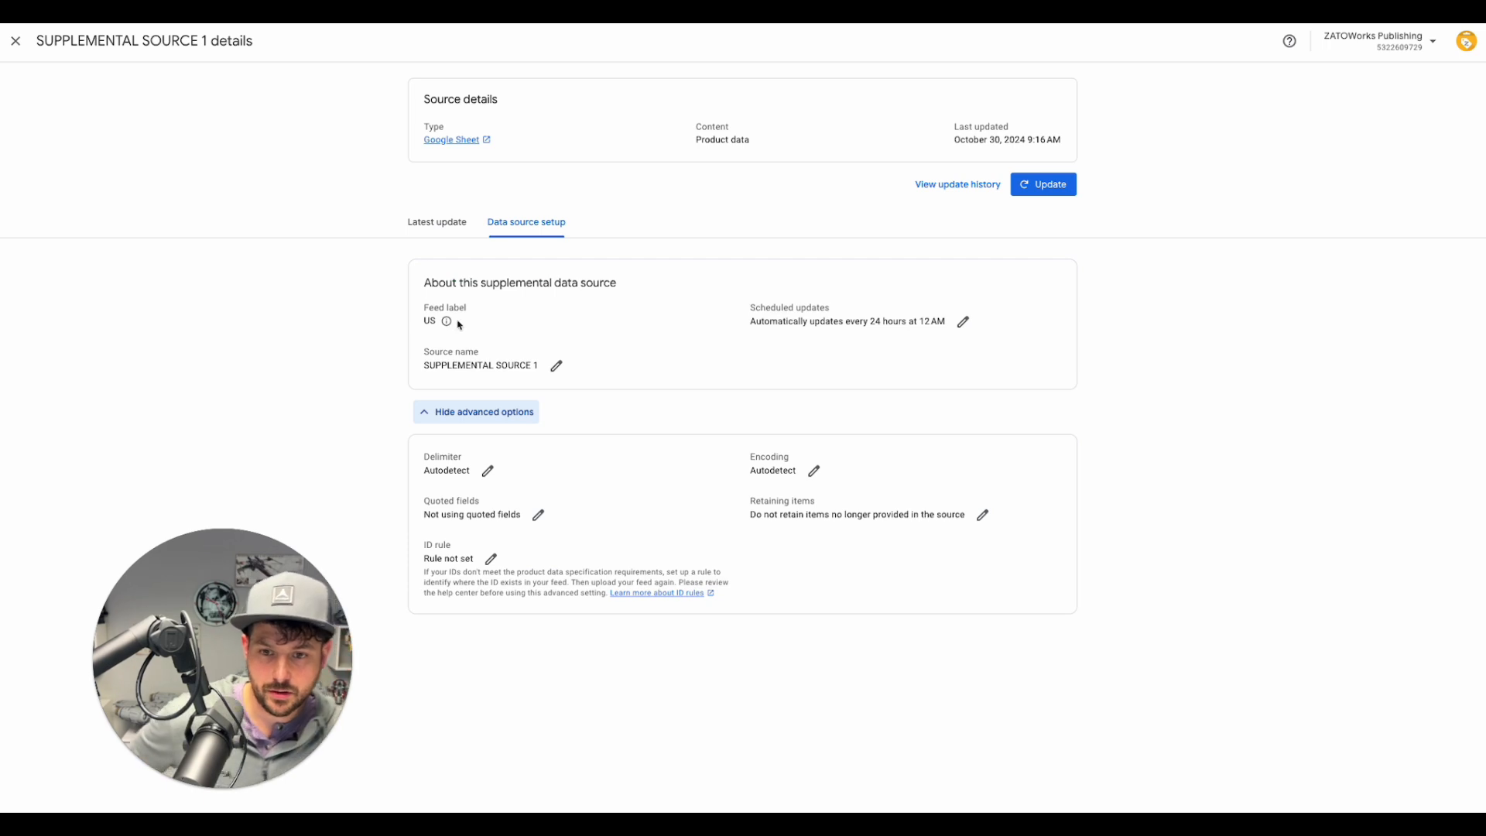
pyautogui.click(556, 365)
pyautogui.click(708, 440)
pyautogui.hotkey('ctrl', 'a')
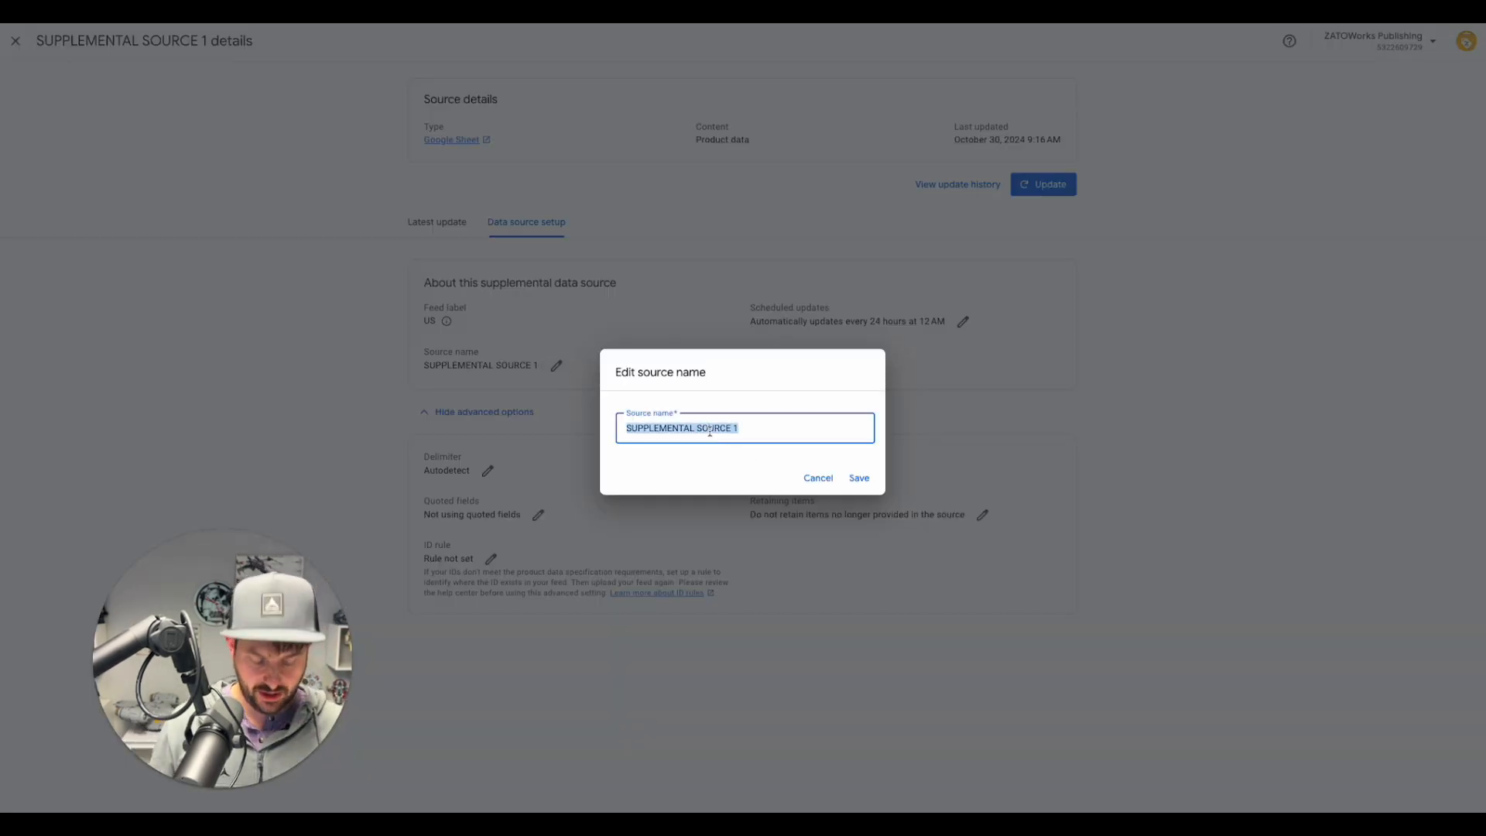
pyautogui.write('Promotion I')
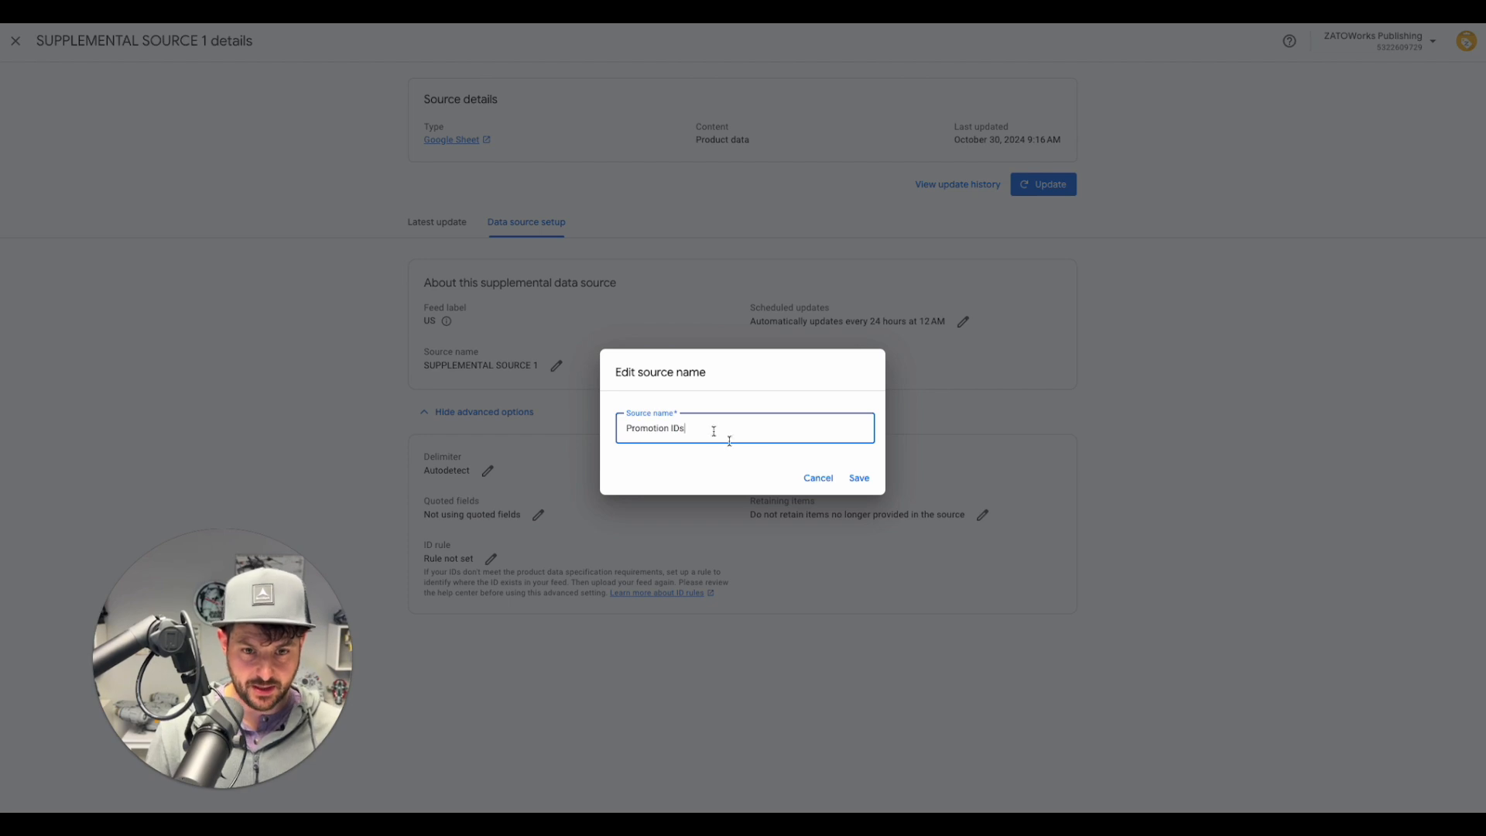
pyautogui.write('Ds')
pyautogui.click(859, 477)
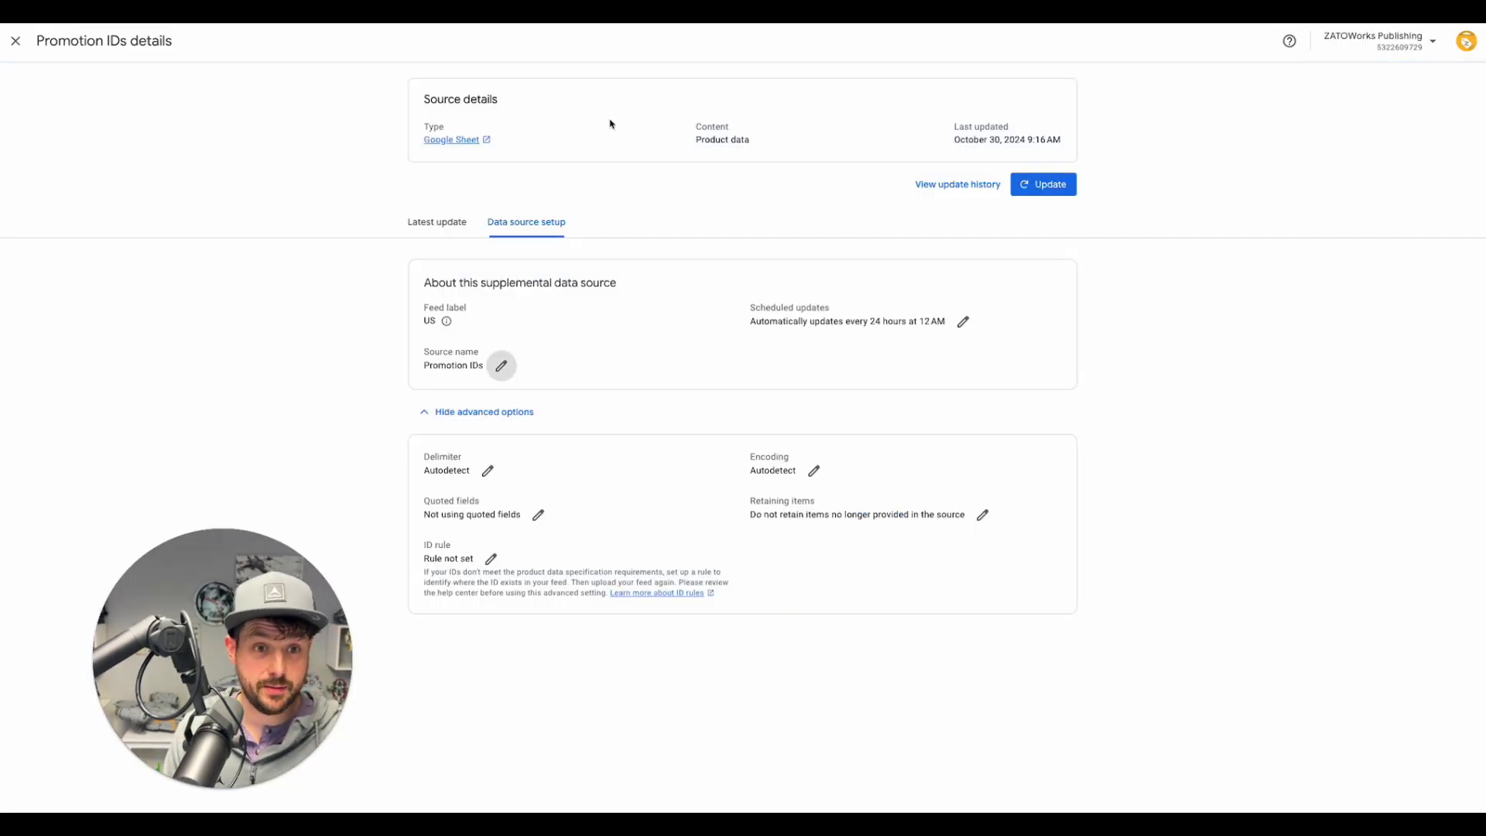
# Step: Find the Promotion IDs source among the supplemental data sources, open its details and request an update
pyautogui.click(15, 40)
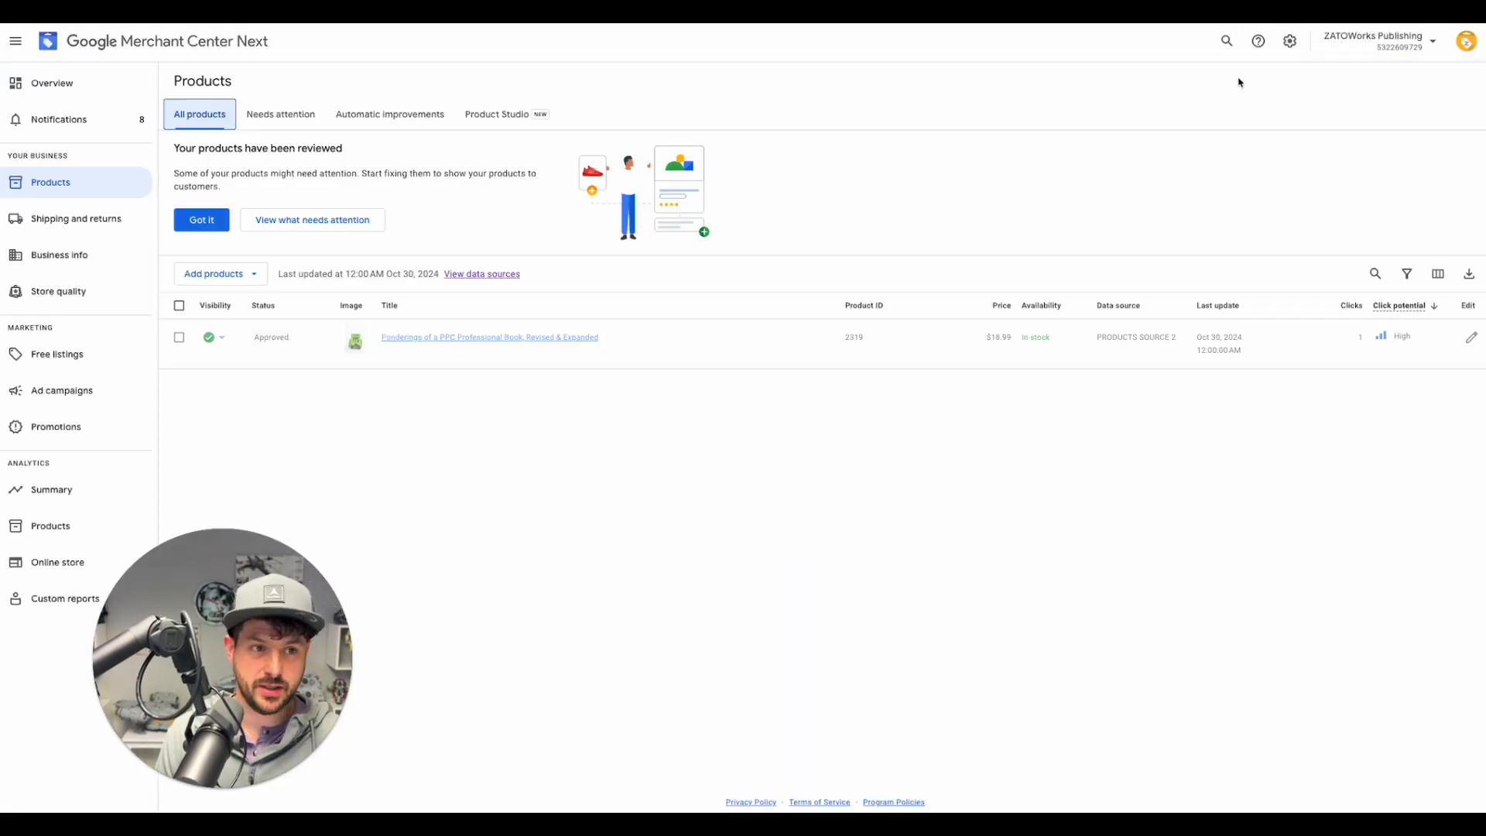
pyautogui.click(1289, 40)
pyautogui.click(1261, 83)
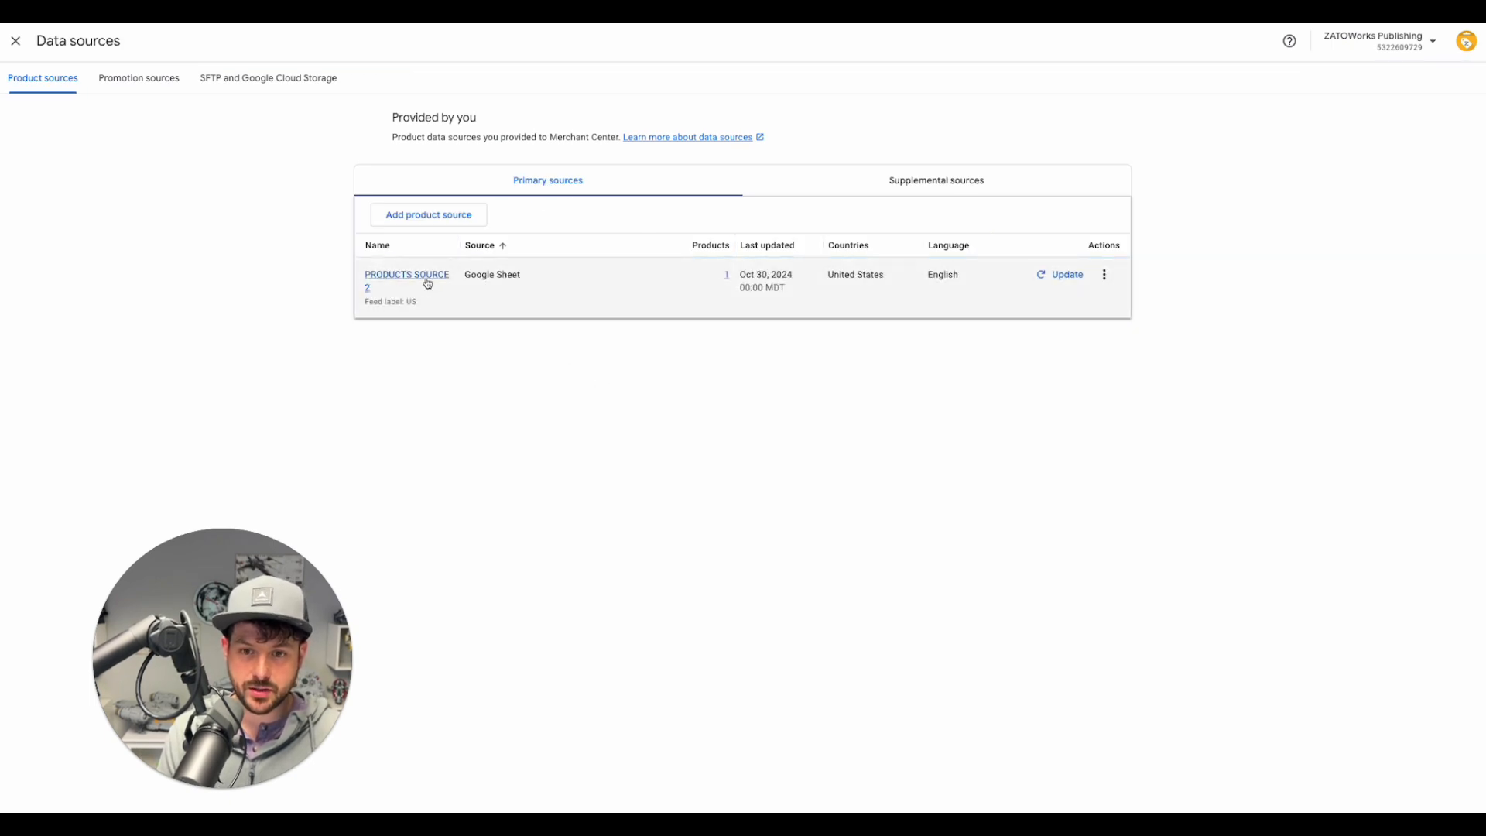
pyautogui.moveTo(533, 278); pyautogui.dragTo(368, 276)
pyautogui.click(672, 263)
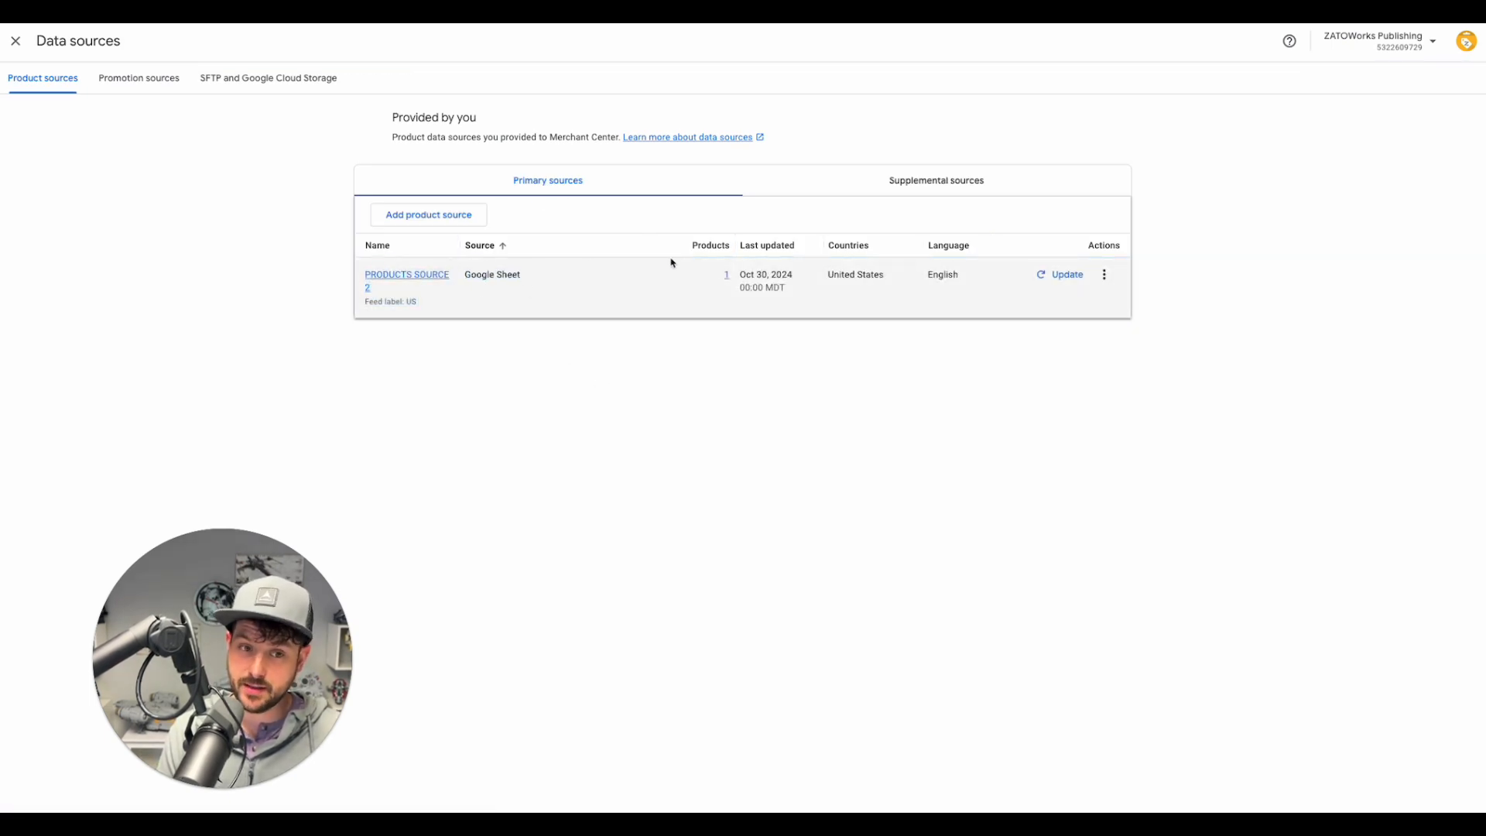
pyautogui.click(882, 185)
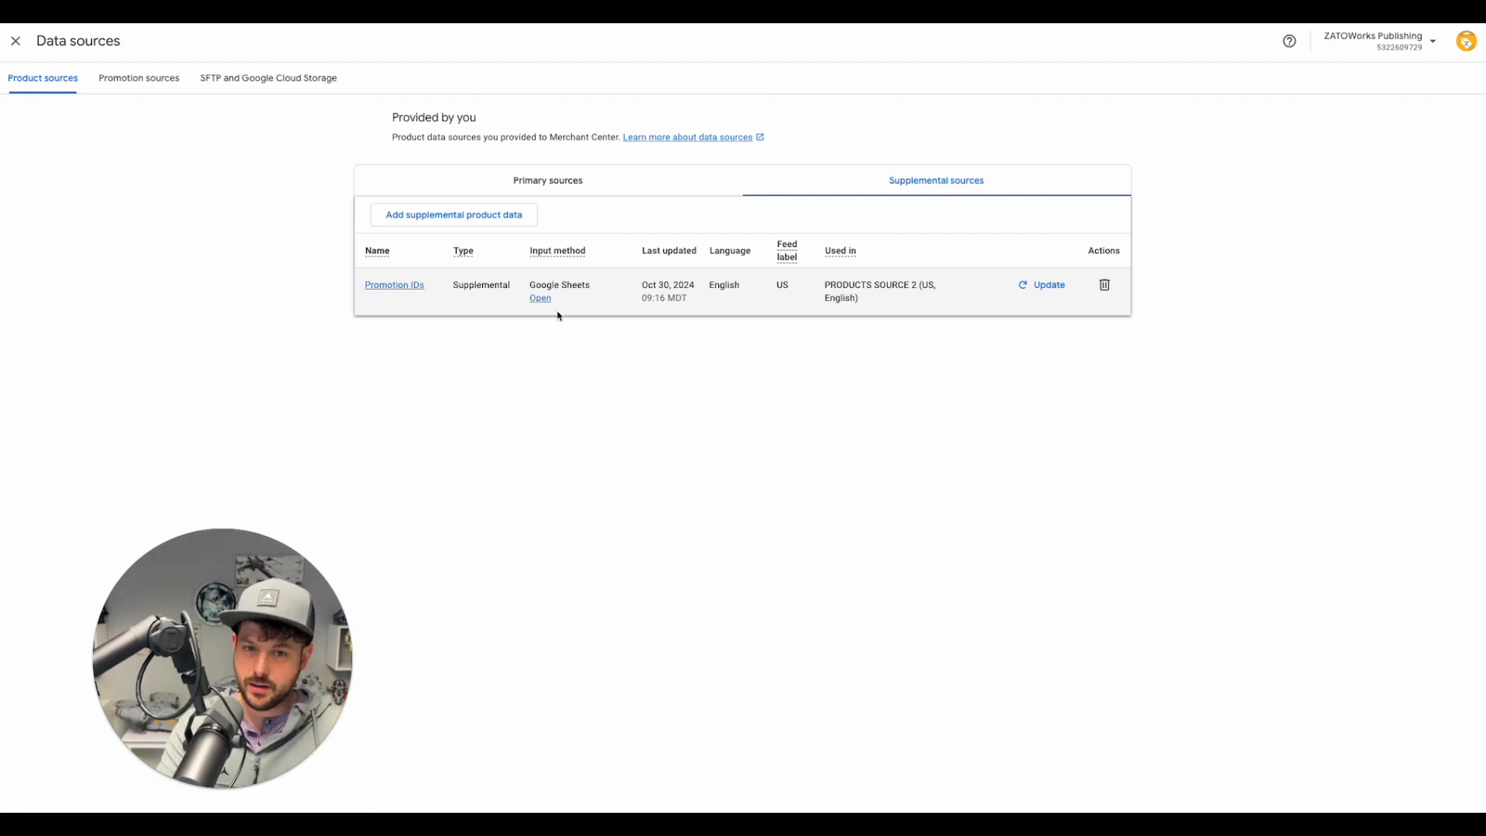
pyautogui.click(395, 286)
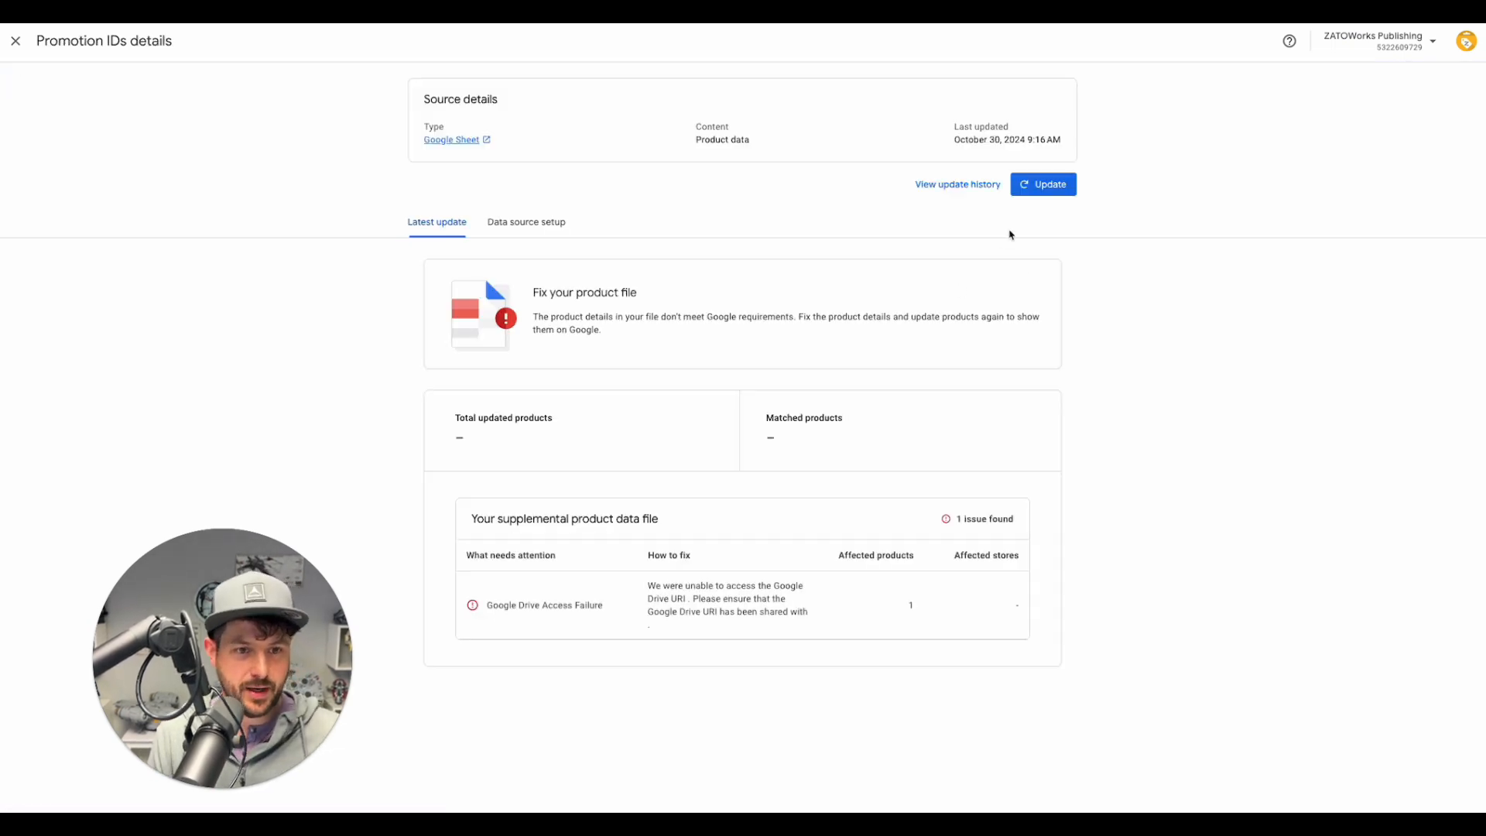
pyautogui.click(1046, 192)
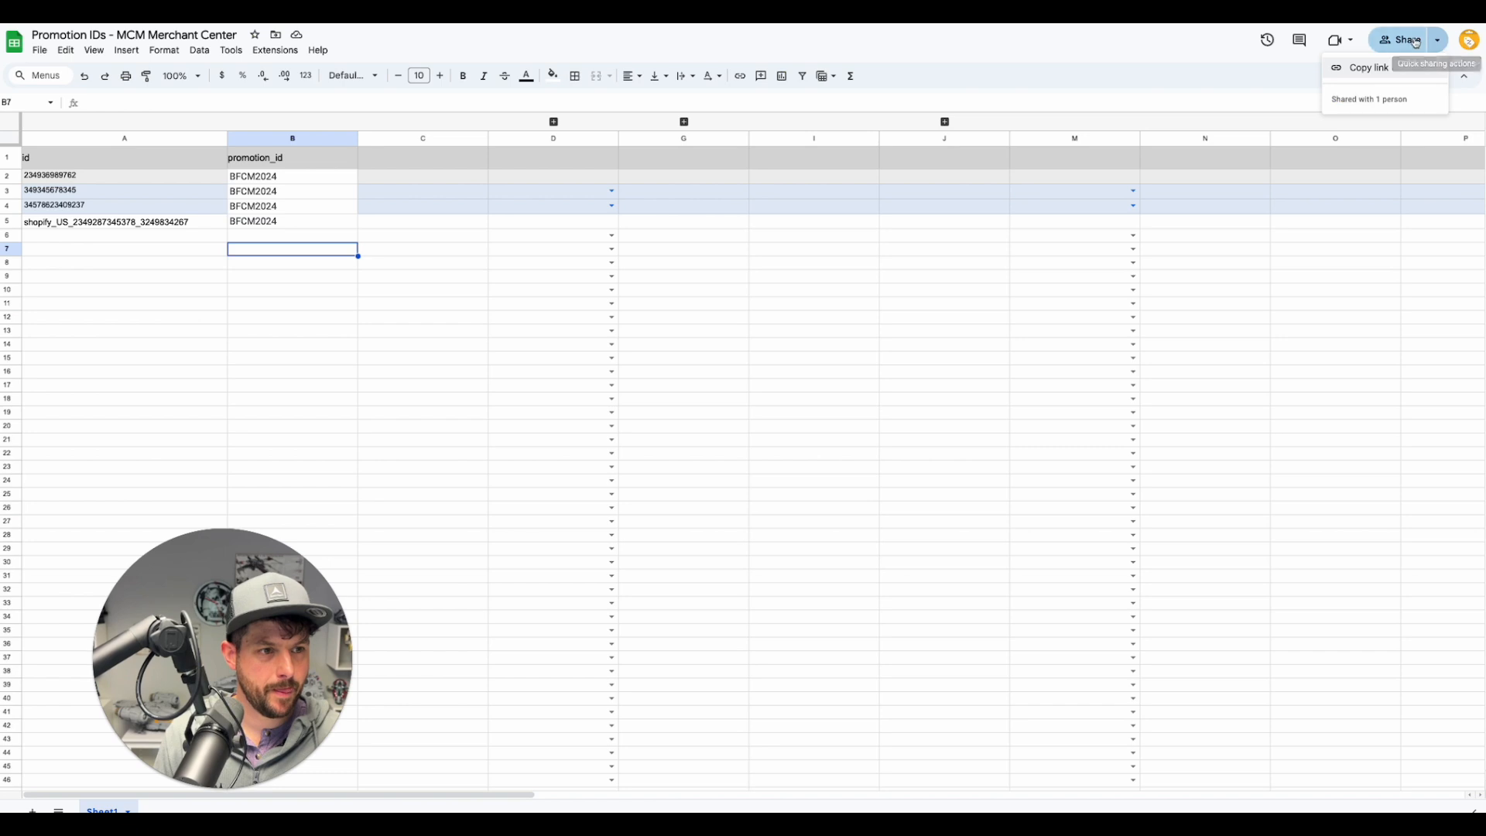
# Step: In the Promotion IDs Google Sheet, change the sharing role of the partner-content service account to Editor and save the change
pyautogui.click(1401, 40)
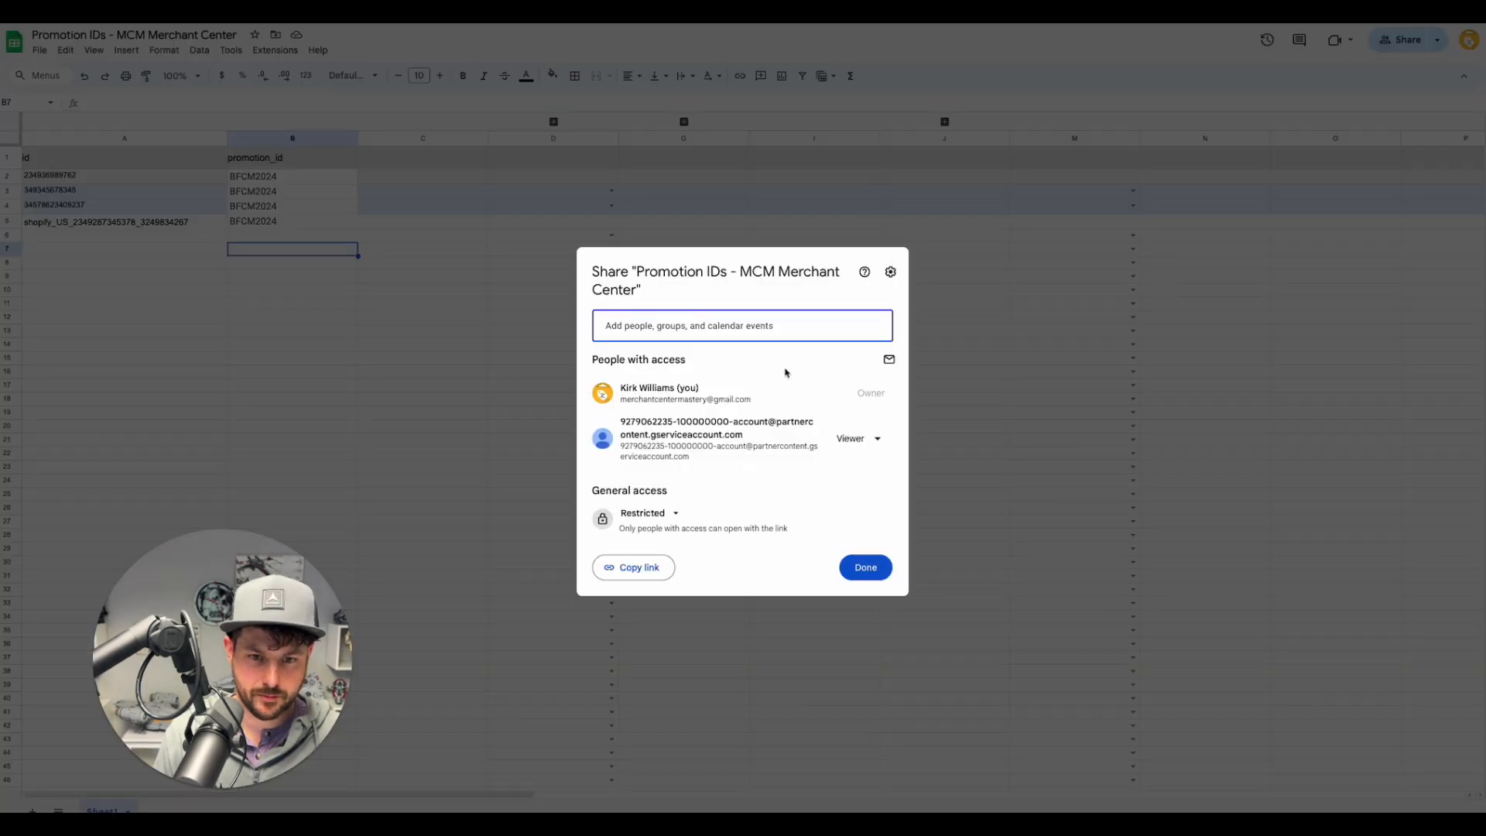
pyautogui.click(885, 448)
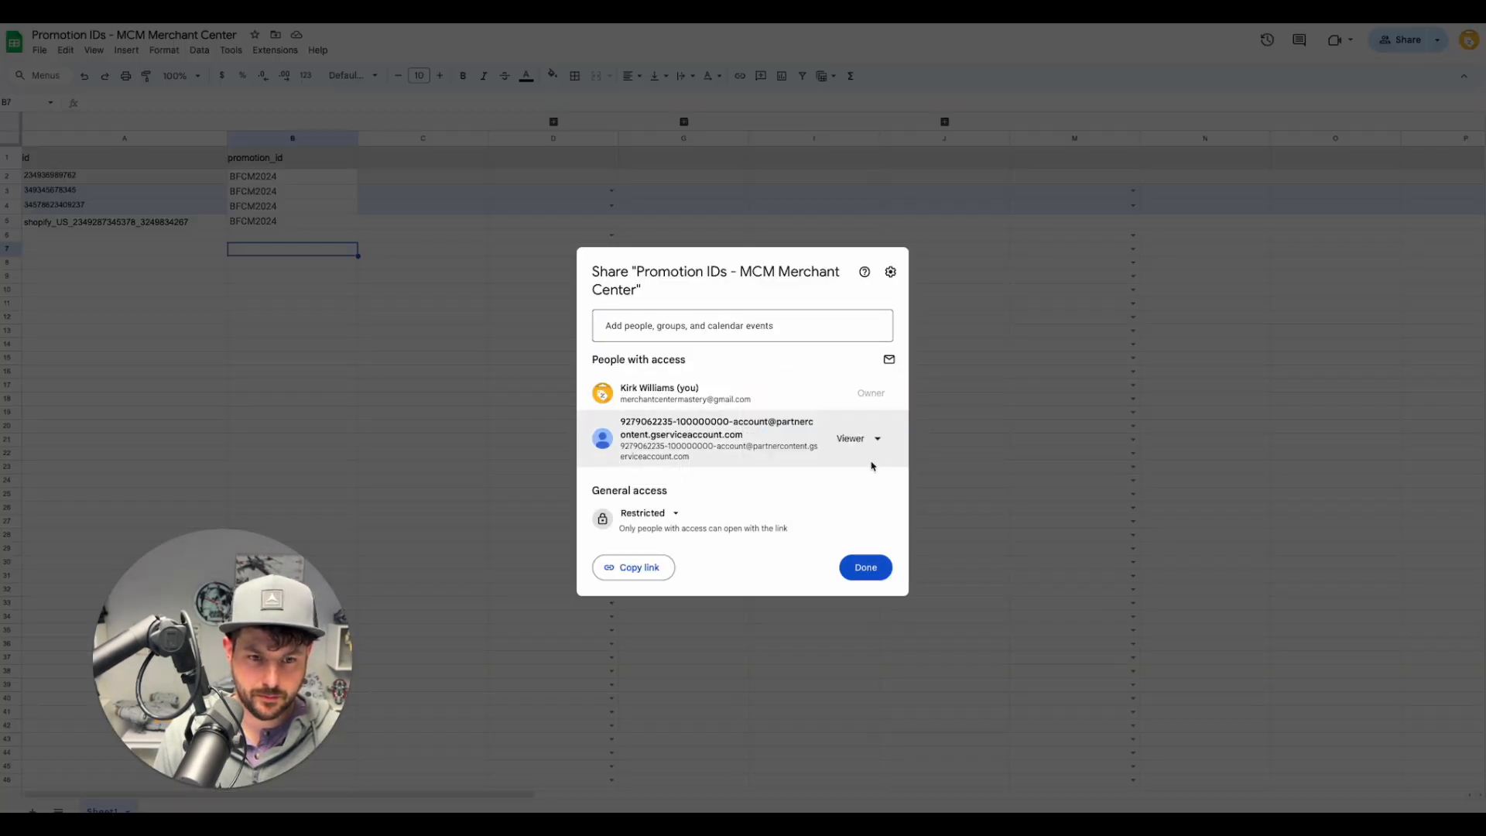
pyautogui.click(875, 445)
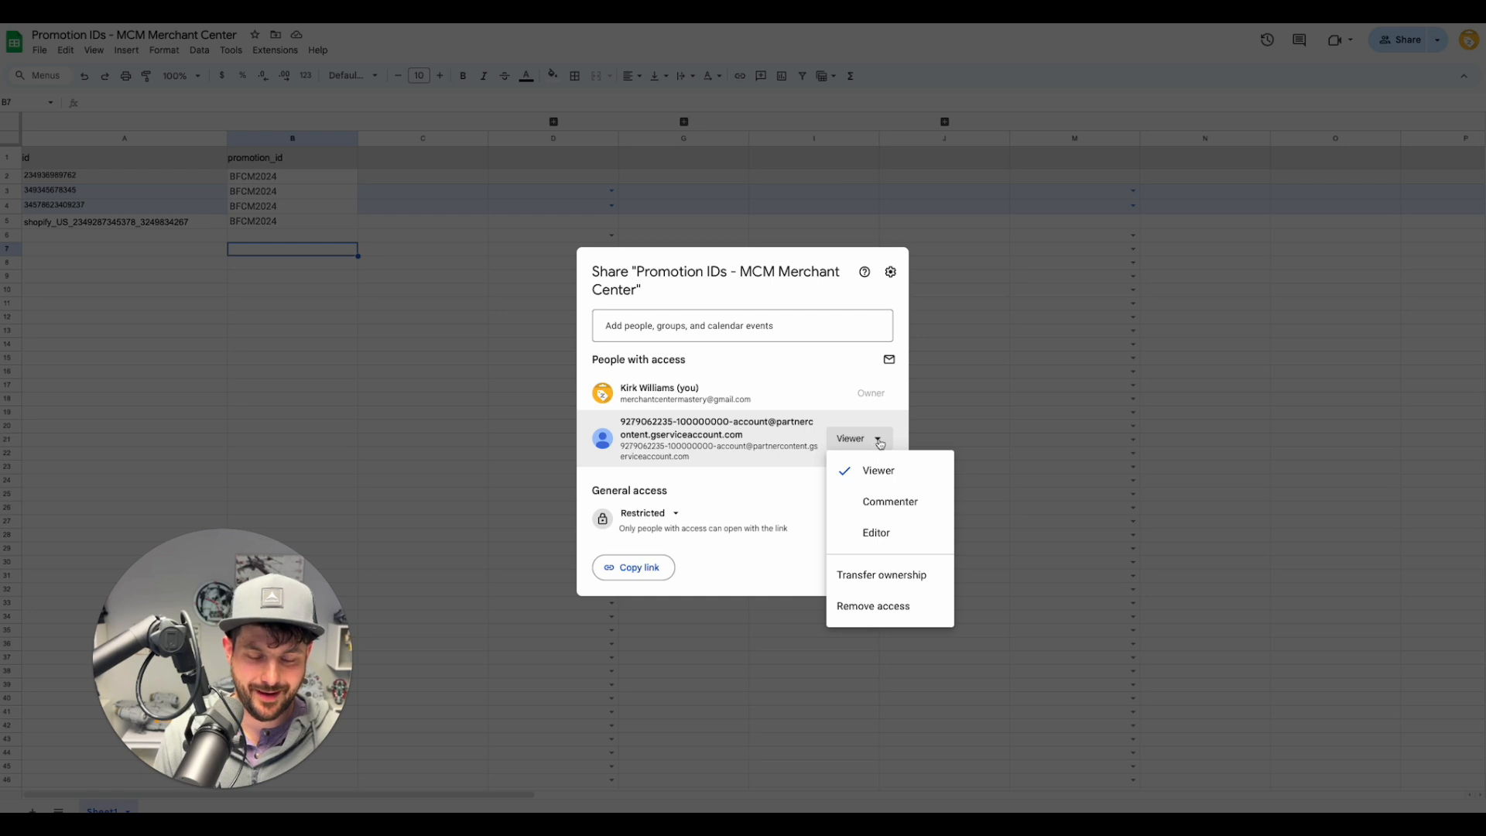
pyautogui.click(878, 538)
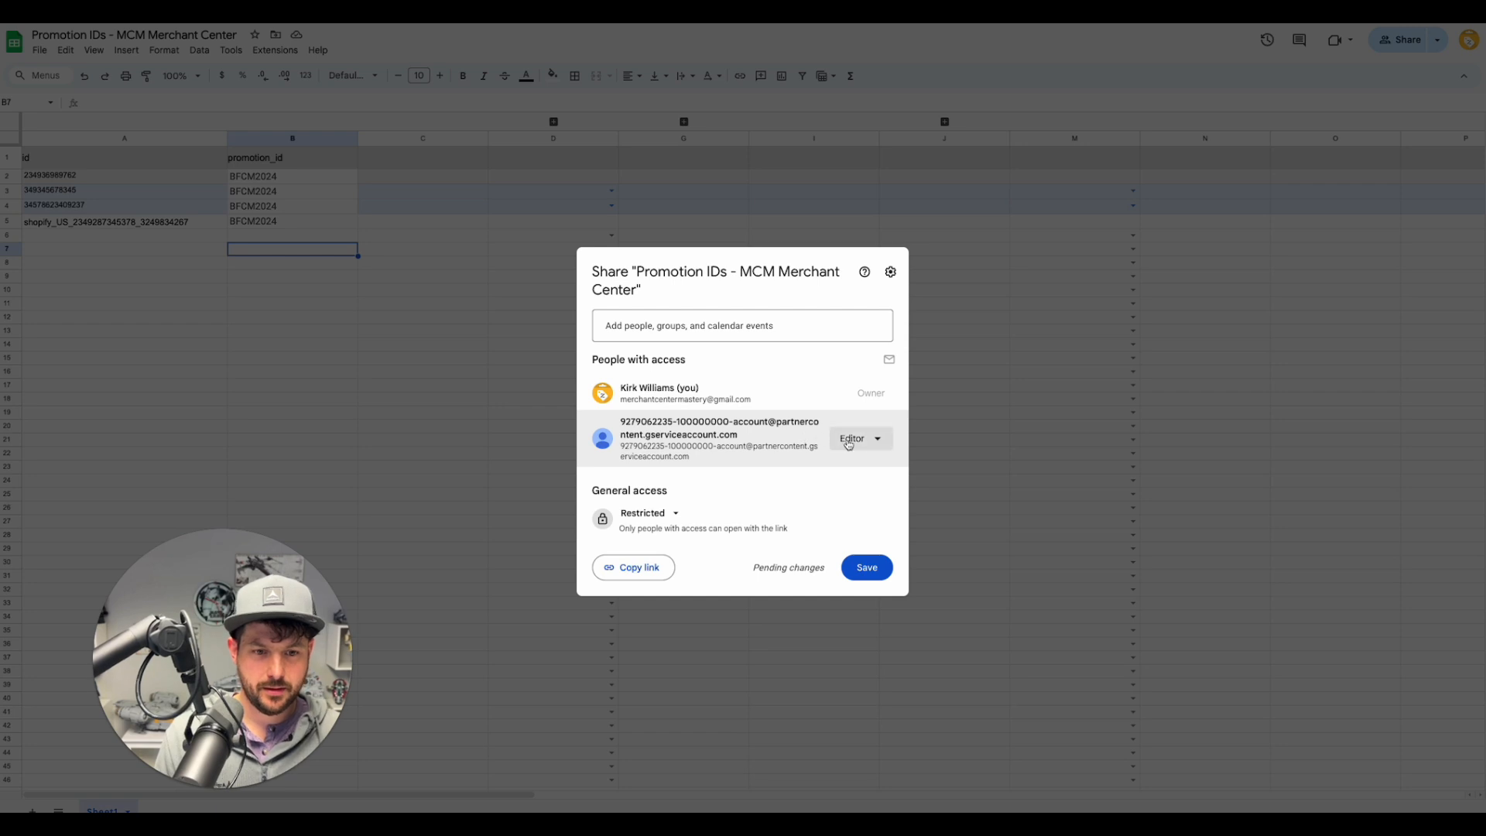
pyautogui.click(875, 447)
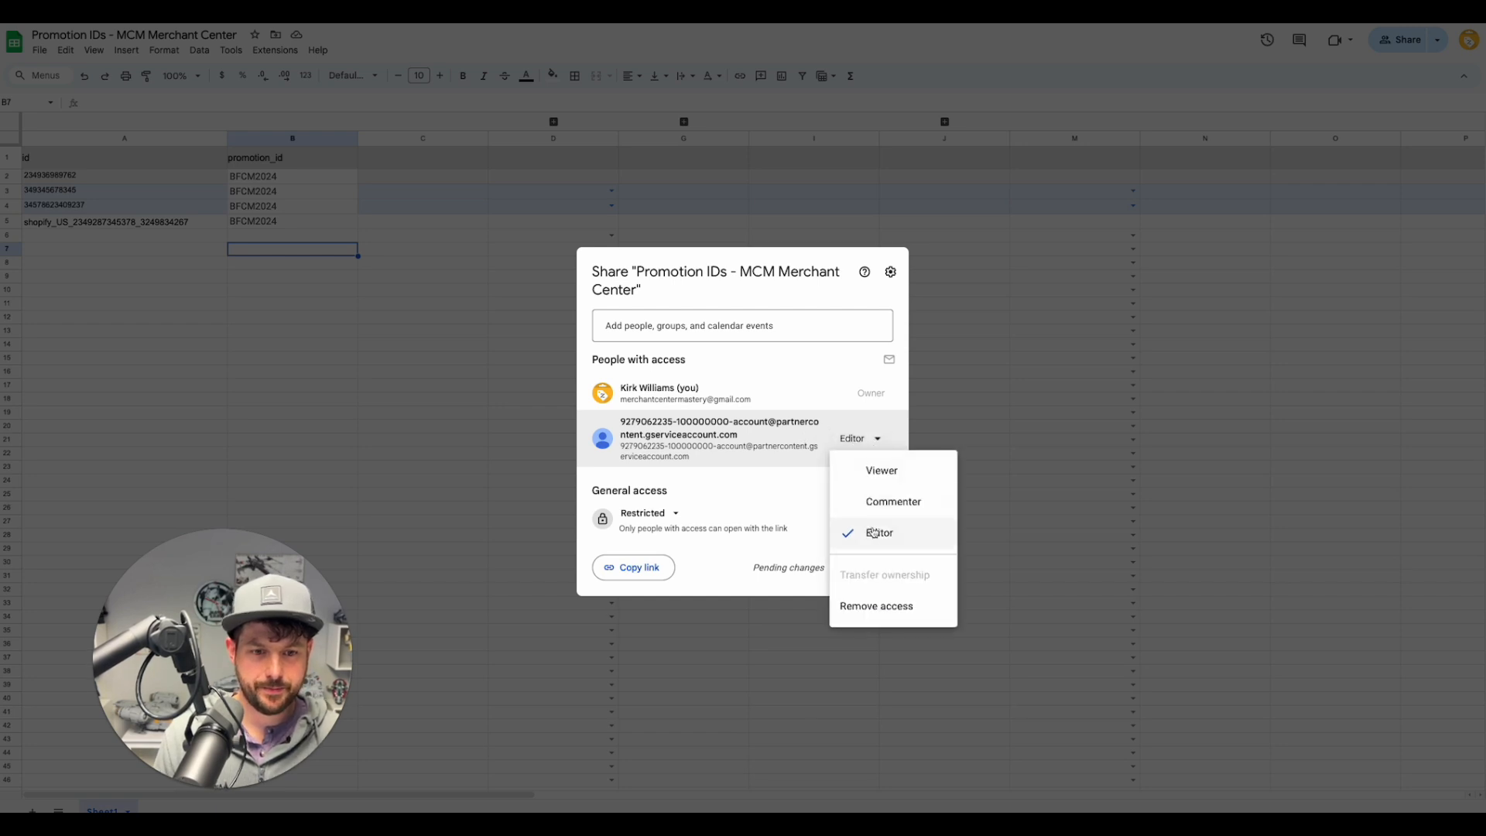
pyautogui.click(875, 533)
pyautogui.click(878, 570)
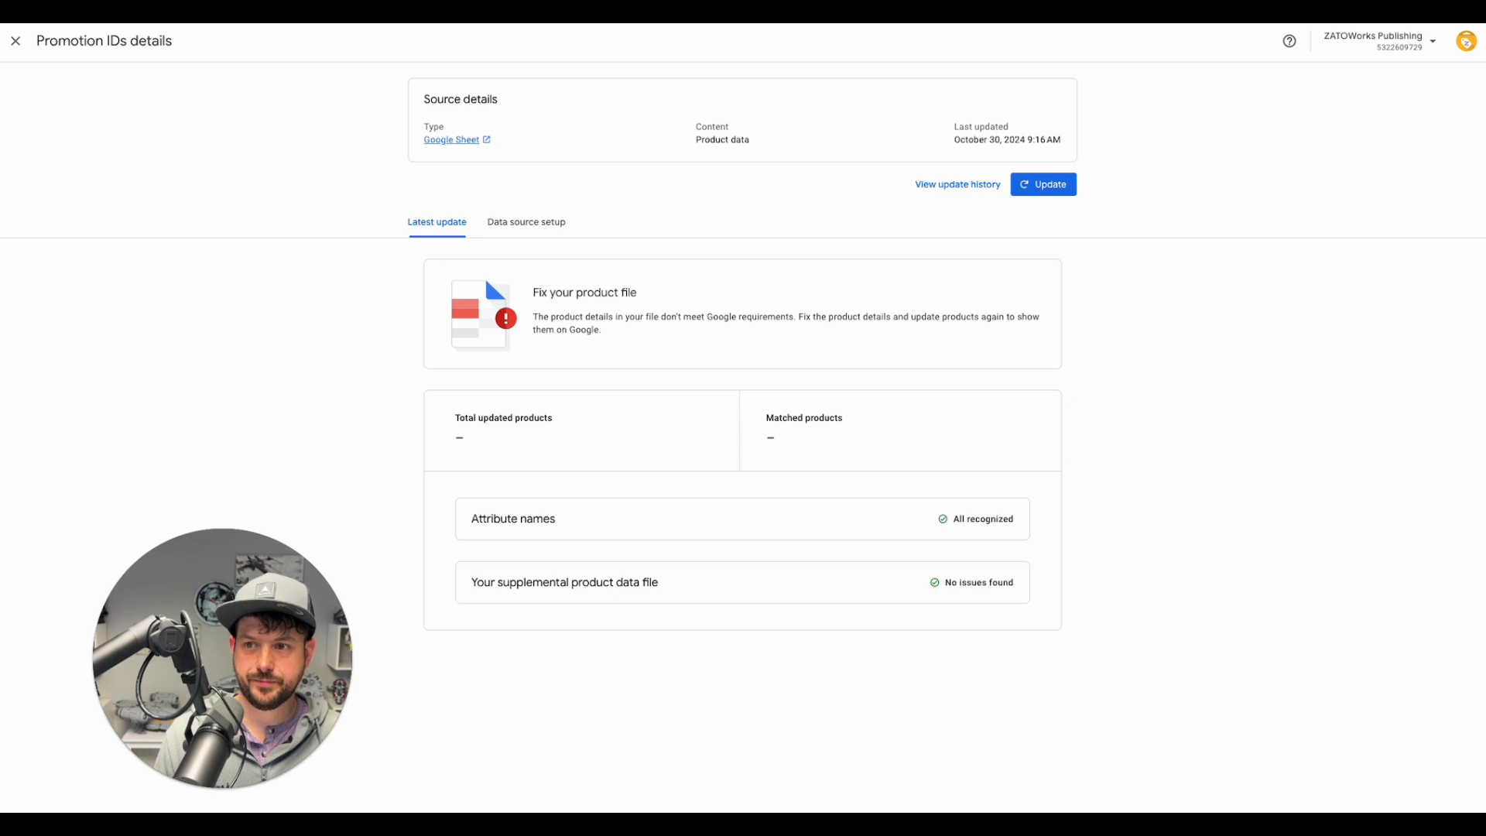
# Step: In Merchant Center, reload the Promotion IDs source details, request another update and check the latest update for file issues
pyautogui.press('super+r')
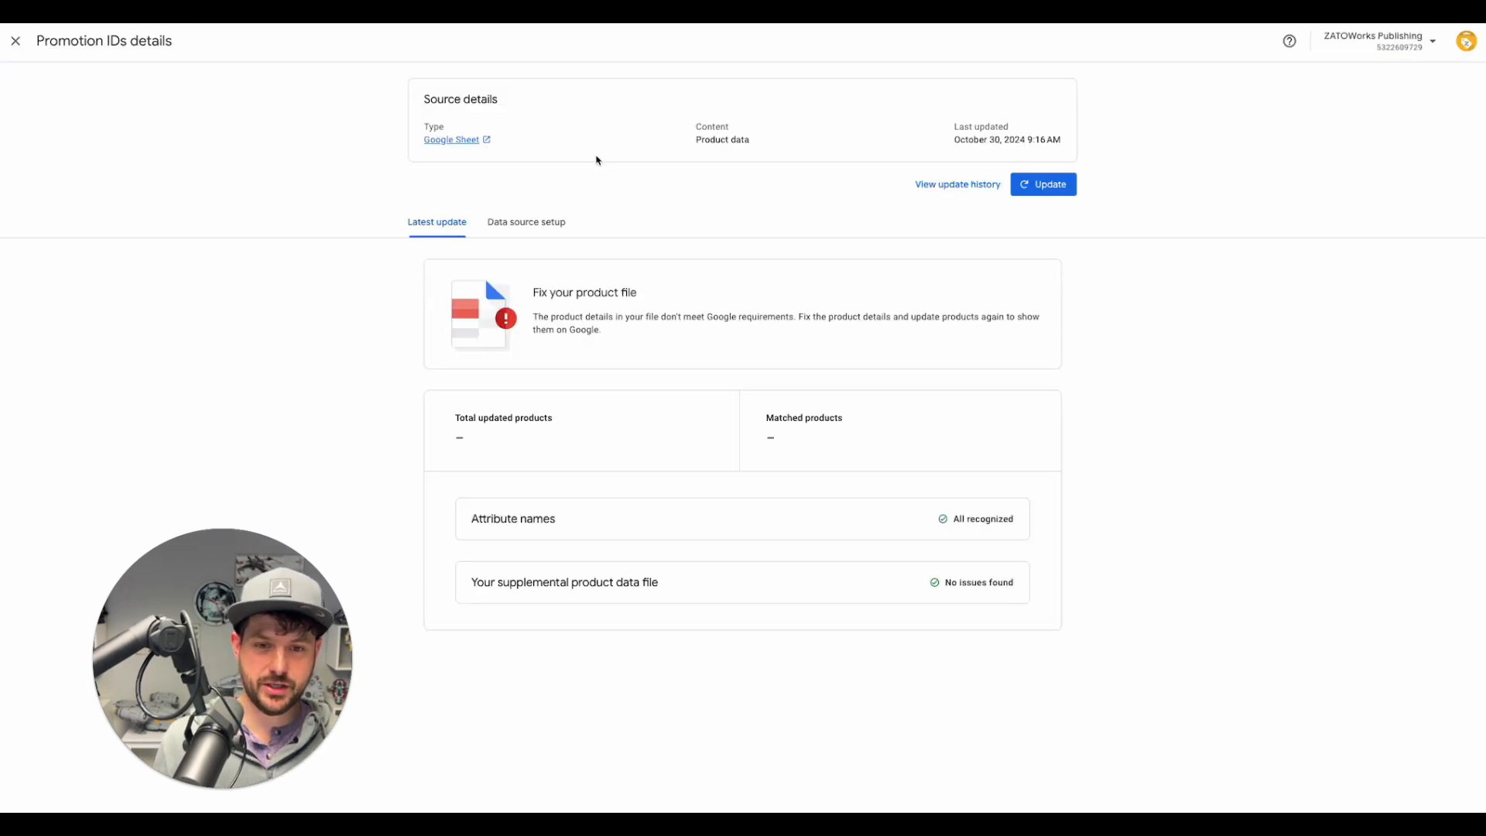
pyautogui.click(1047, 186)
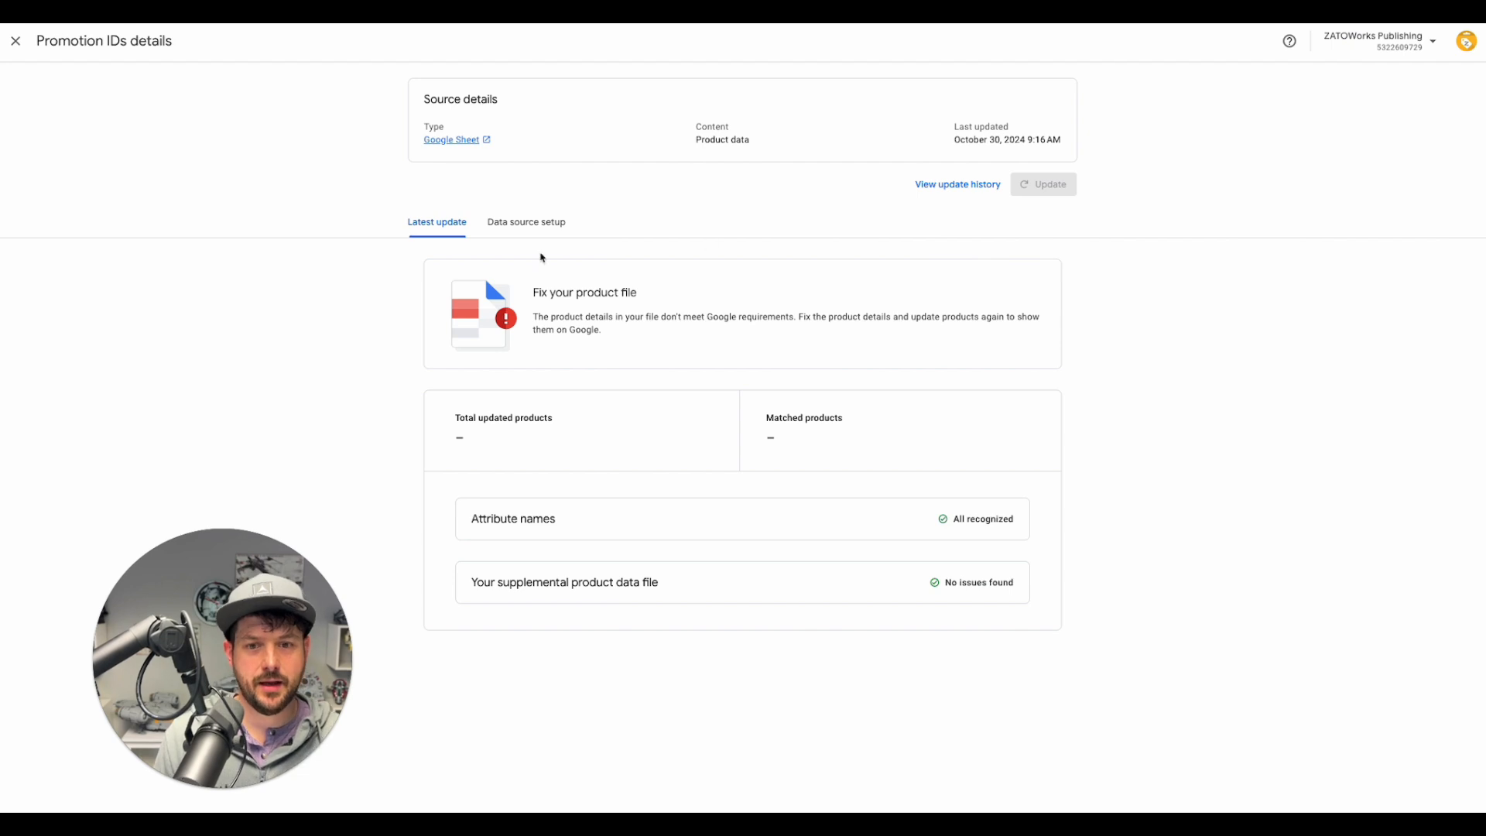
pyautogui.click(534, 223)
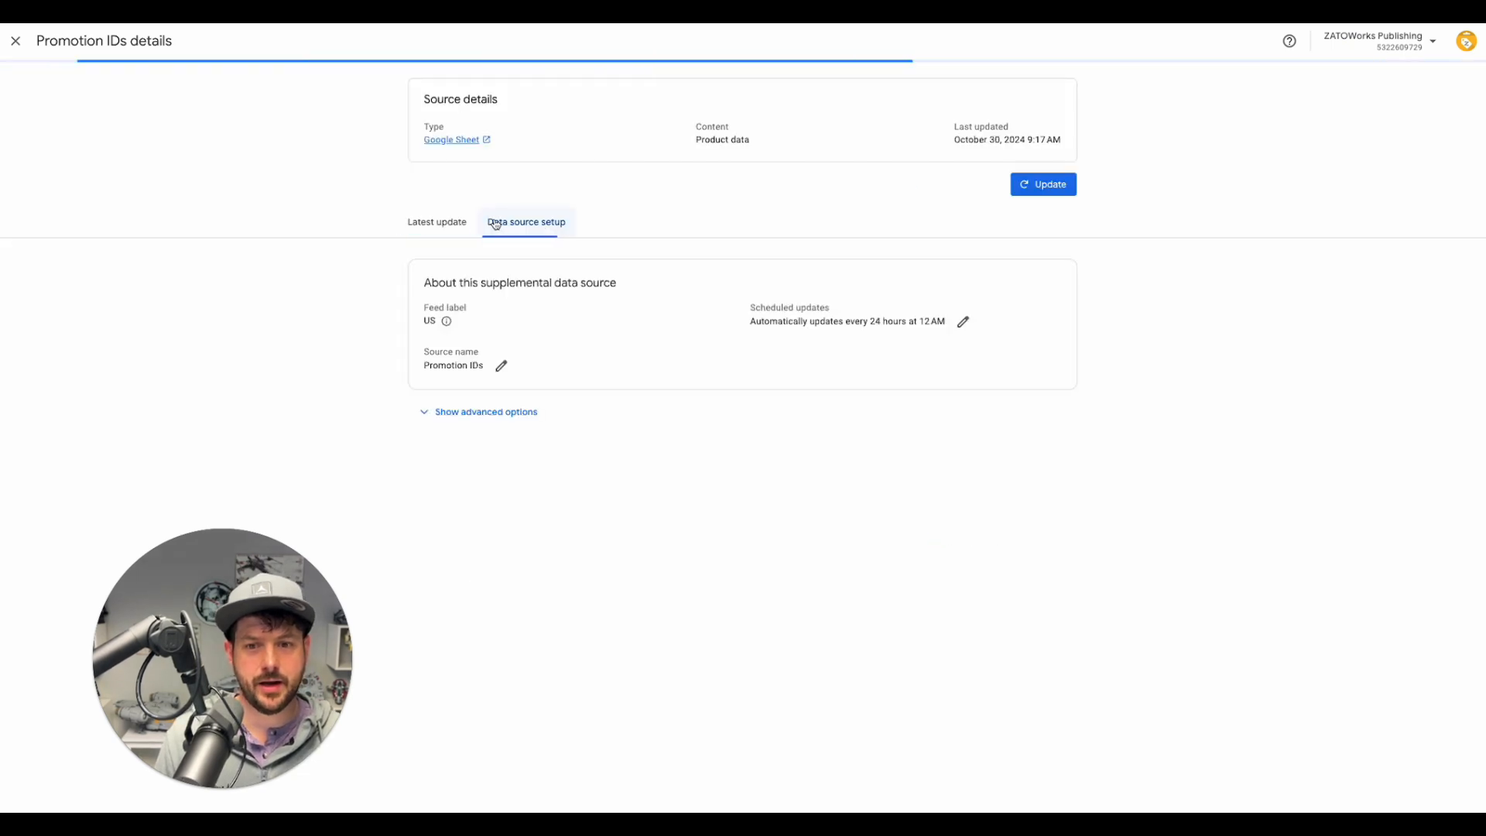
pyautogui.click(446, 226)
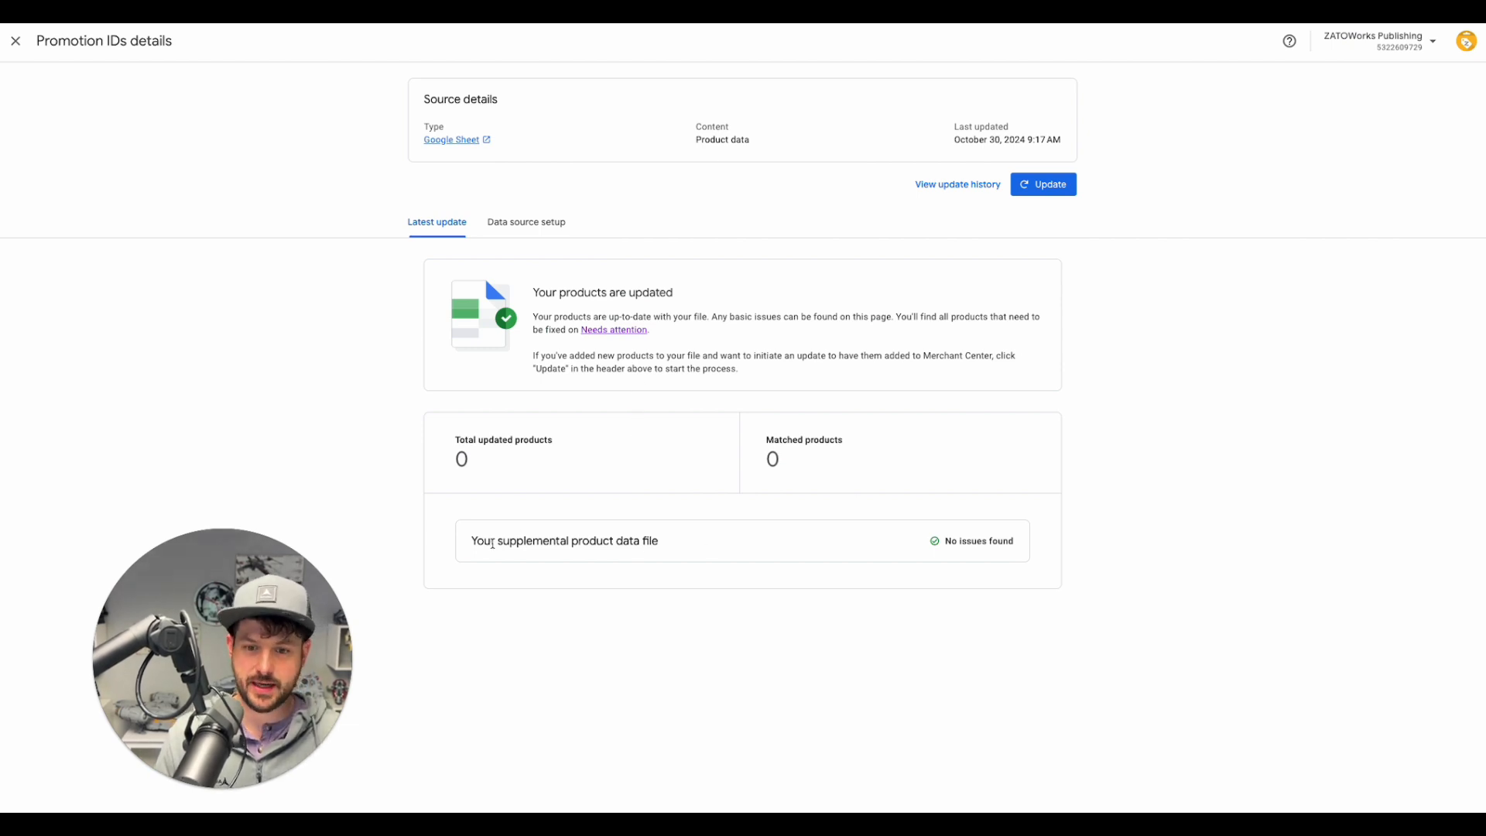
pyautogui.moveTo(472, 542); pyautogui.dragTo(1032, 547)
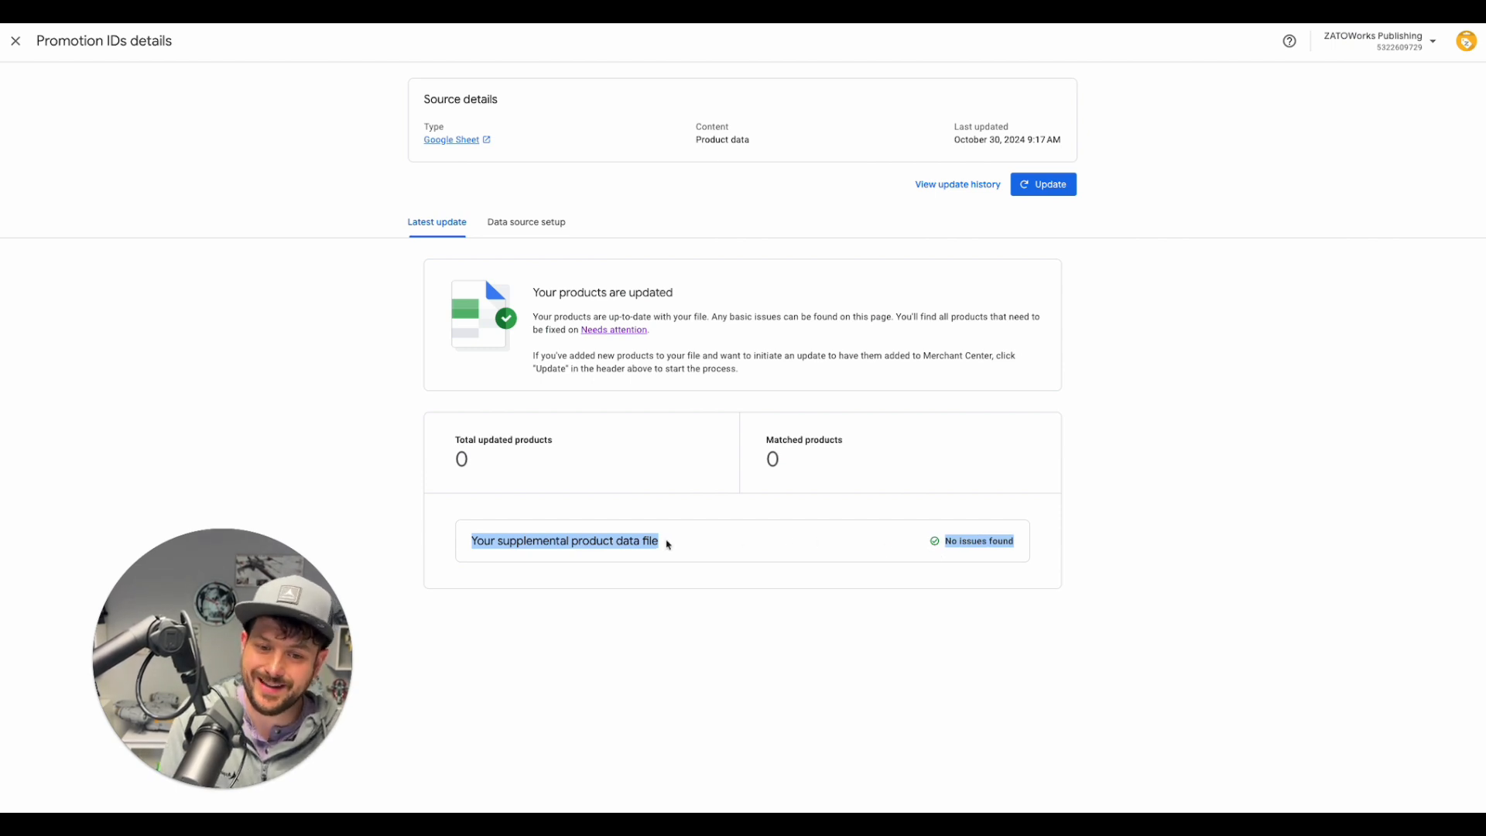
pyautogui.click(668, 545)
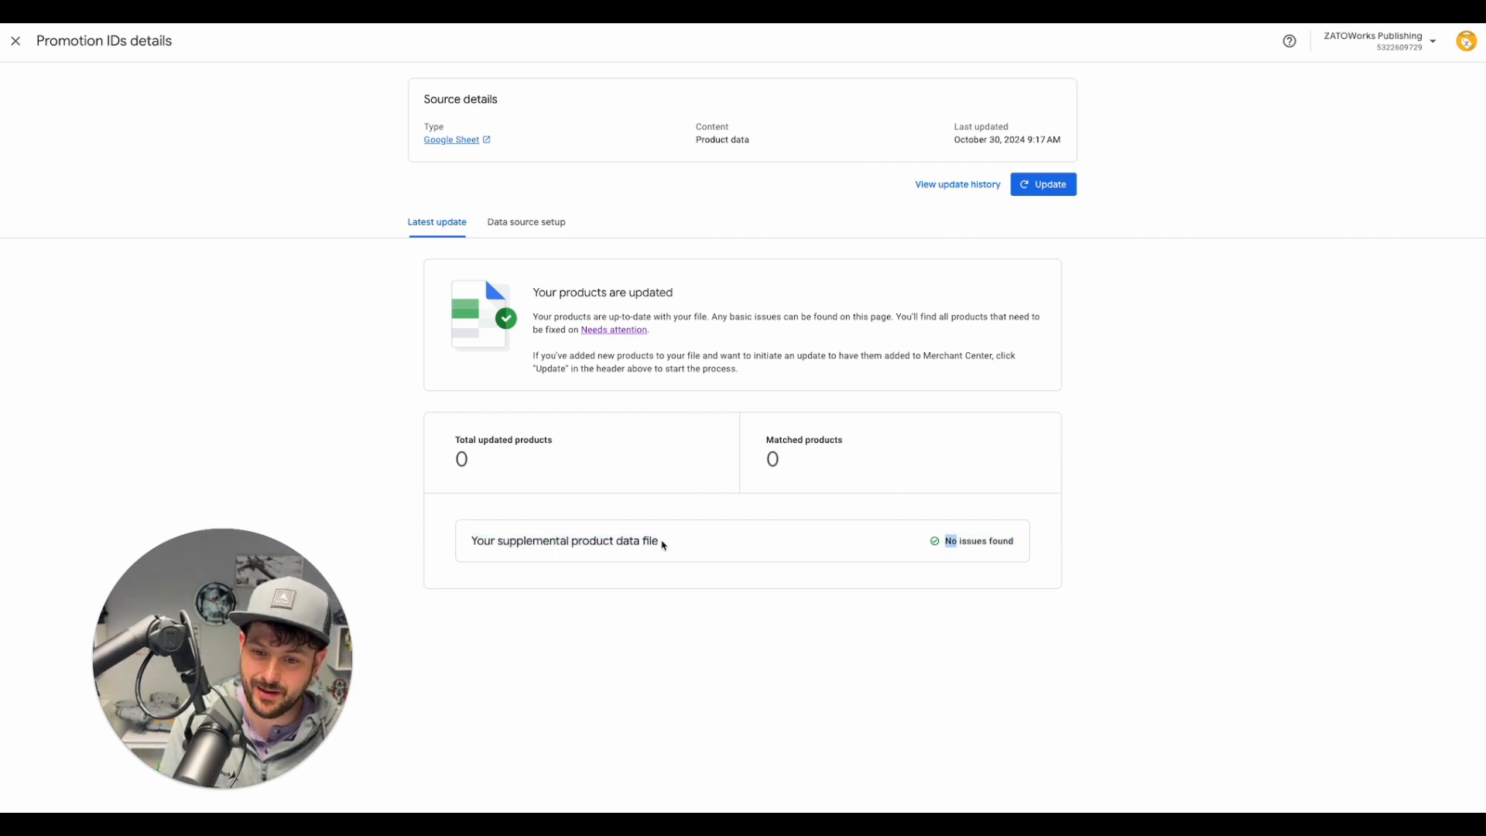
# Step: Check the matched products in the Promotion IDs source's latest update and review the product IDs in its linked Google Sheet
pyautogui.moveTo(782, 459); pyautogui.dragTo(751, 442)
pyautogui.click(778, 448)
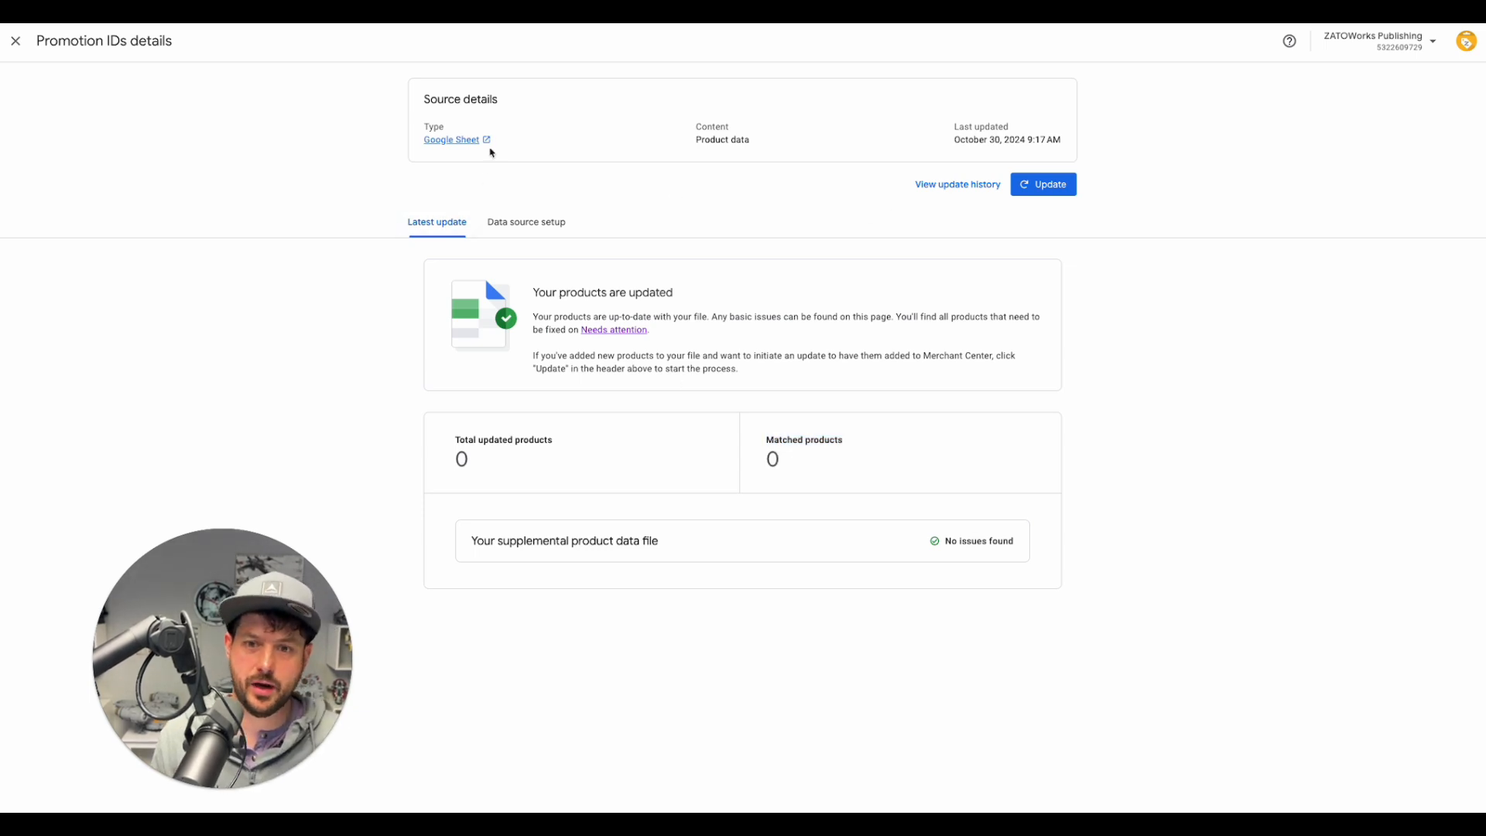
pyautogui.click(467, 142)
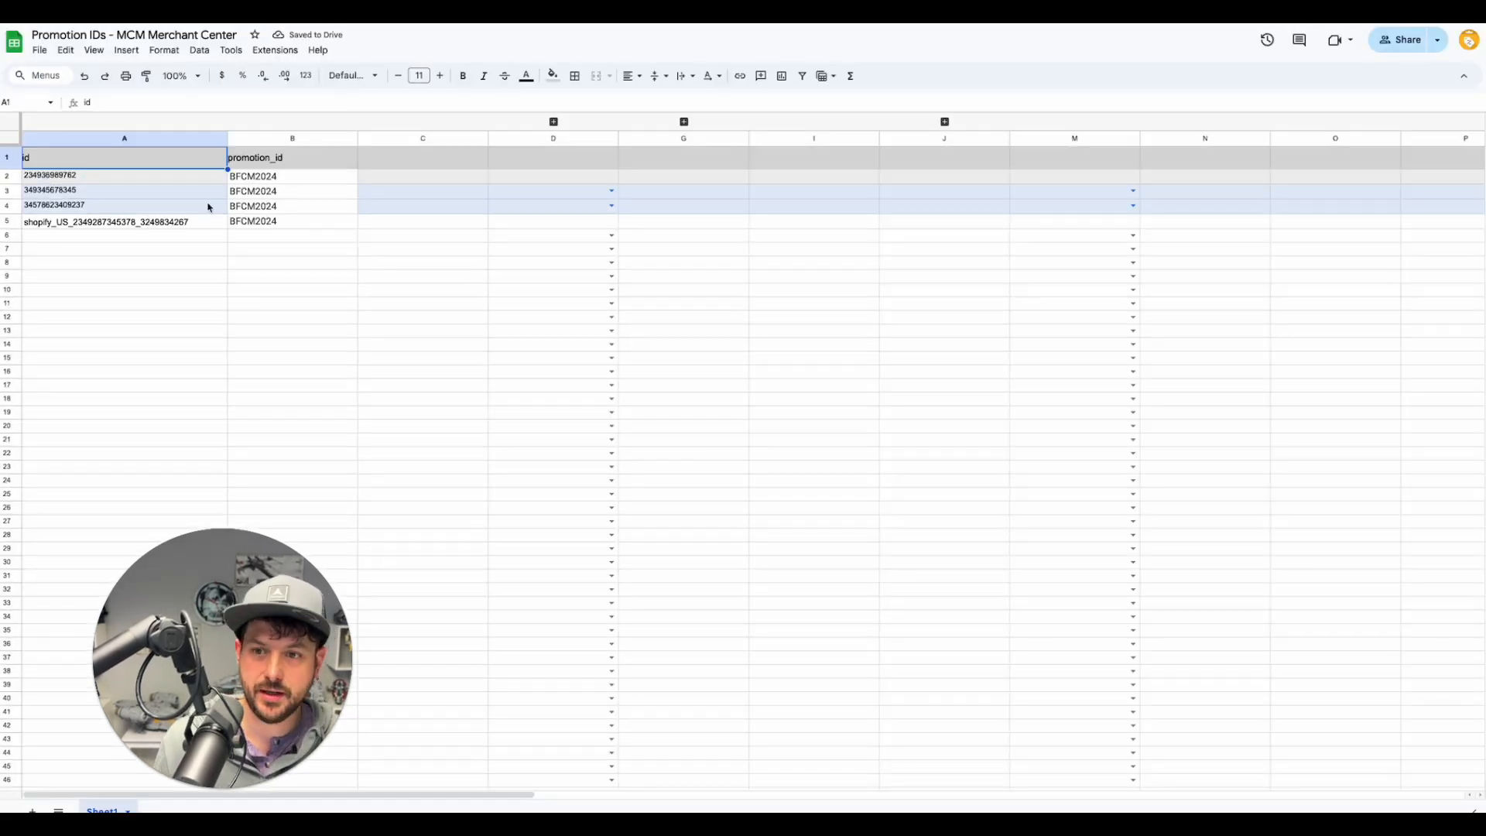
pyautogui.click(96, 191)
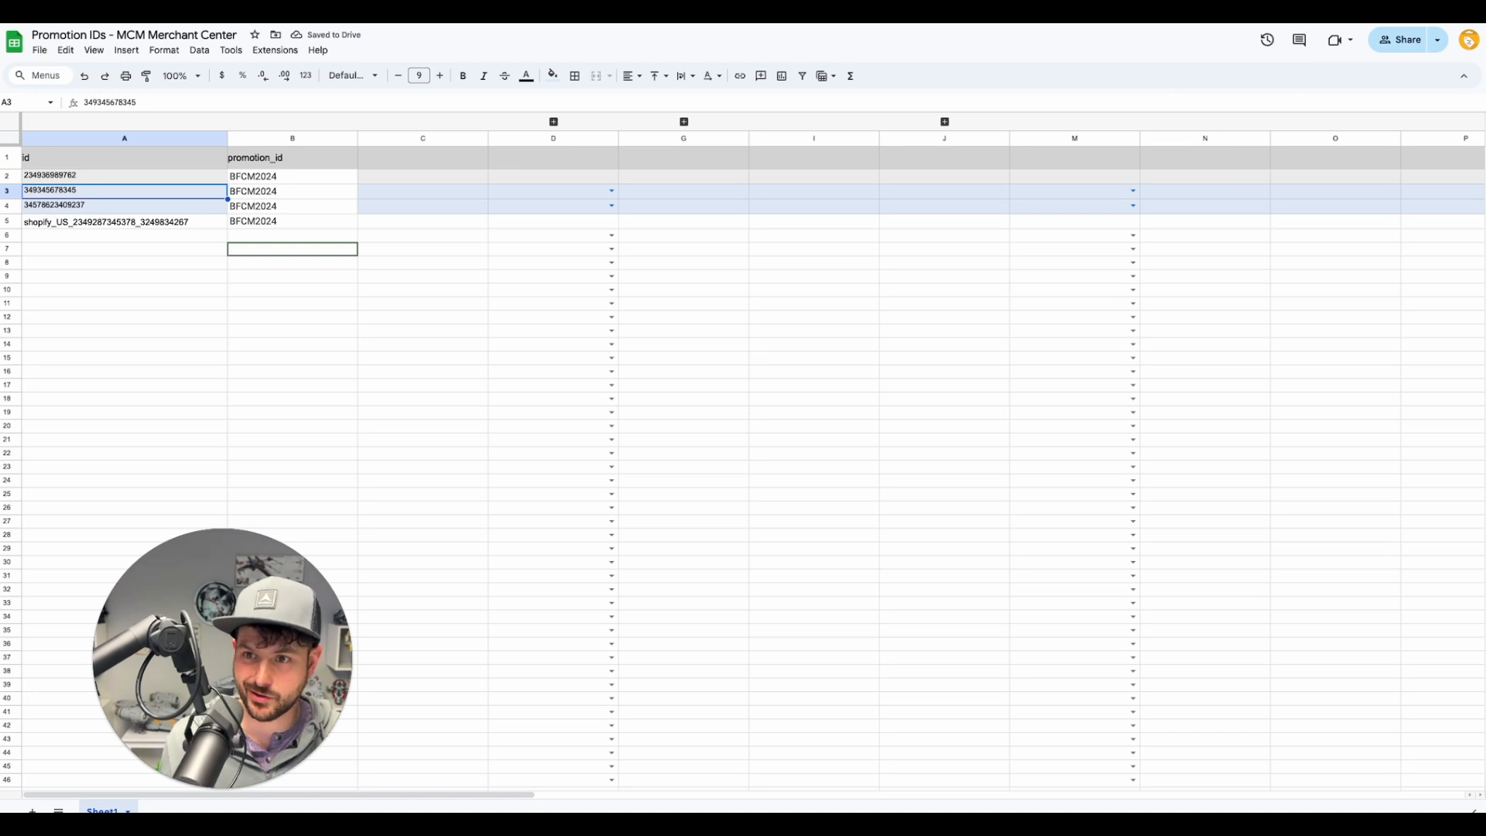
pyautogui.hotkey('ctrl', 'w')
pyautogui.click(15, 40)
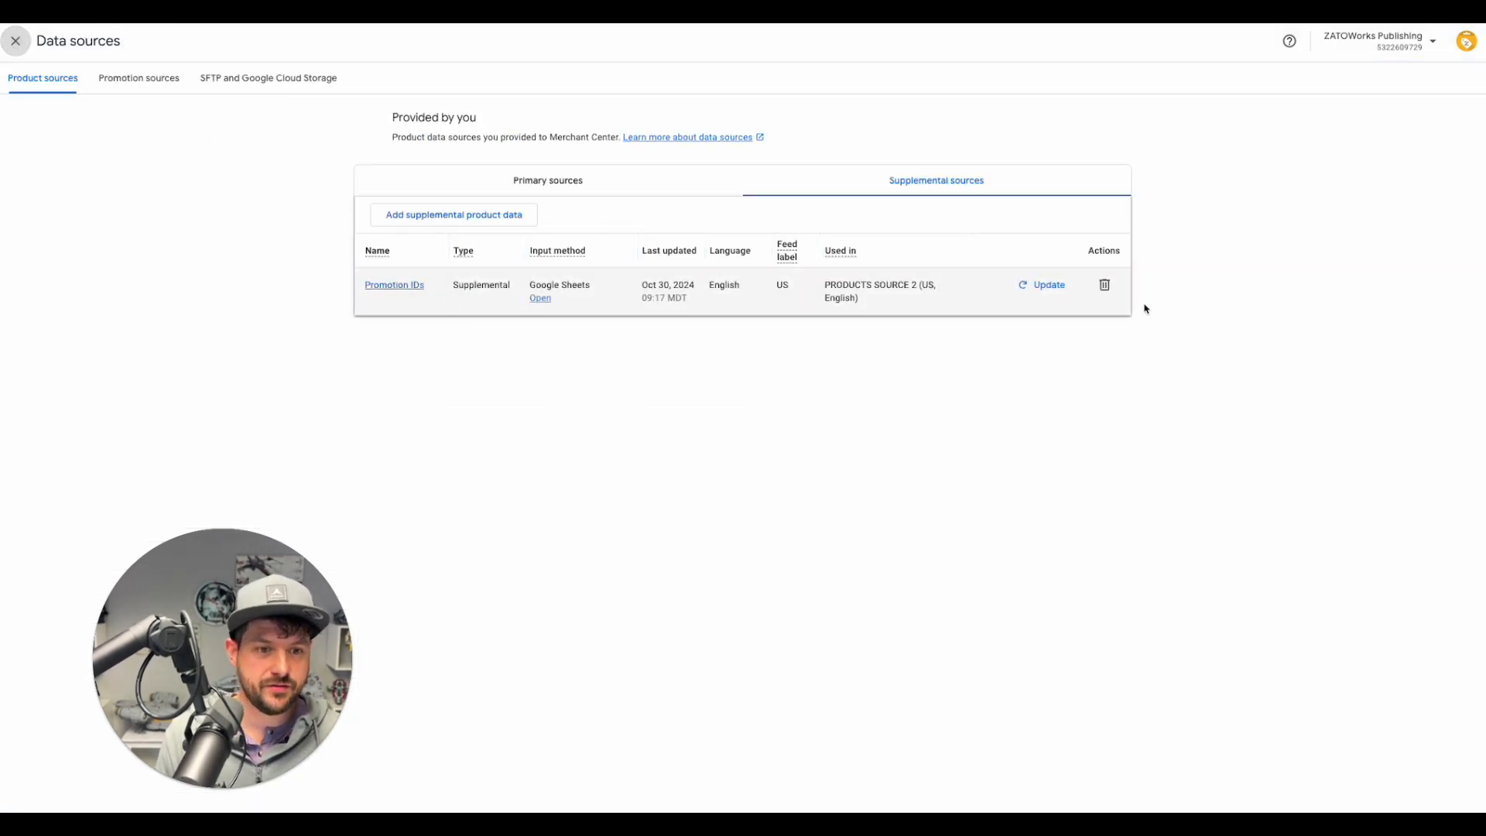
# Step: Open the Promotion IDs sheet from the supplemental sources list and clear the promotion_id values in B2:B5
pyautogui.click(542, 298)
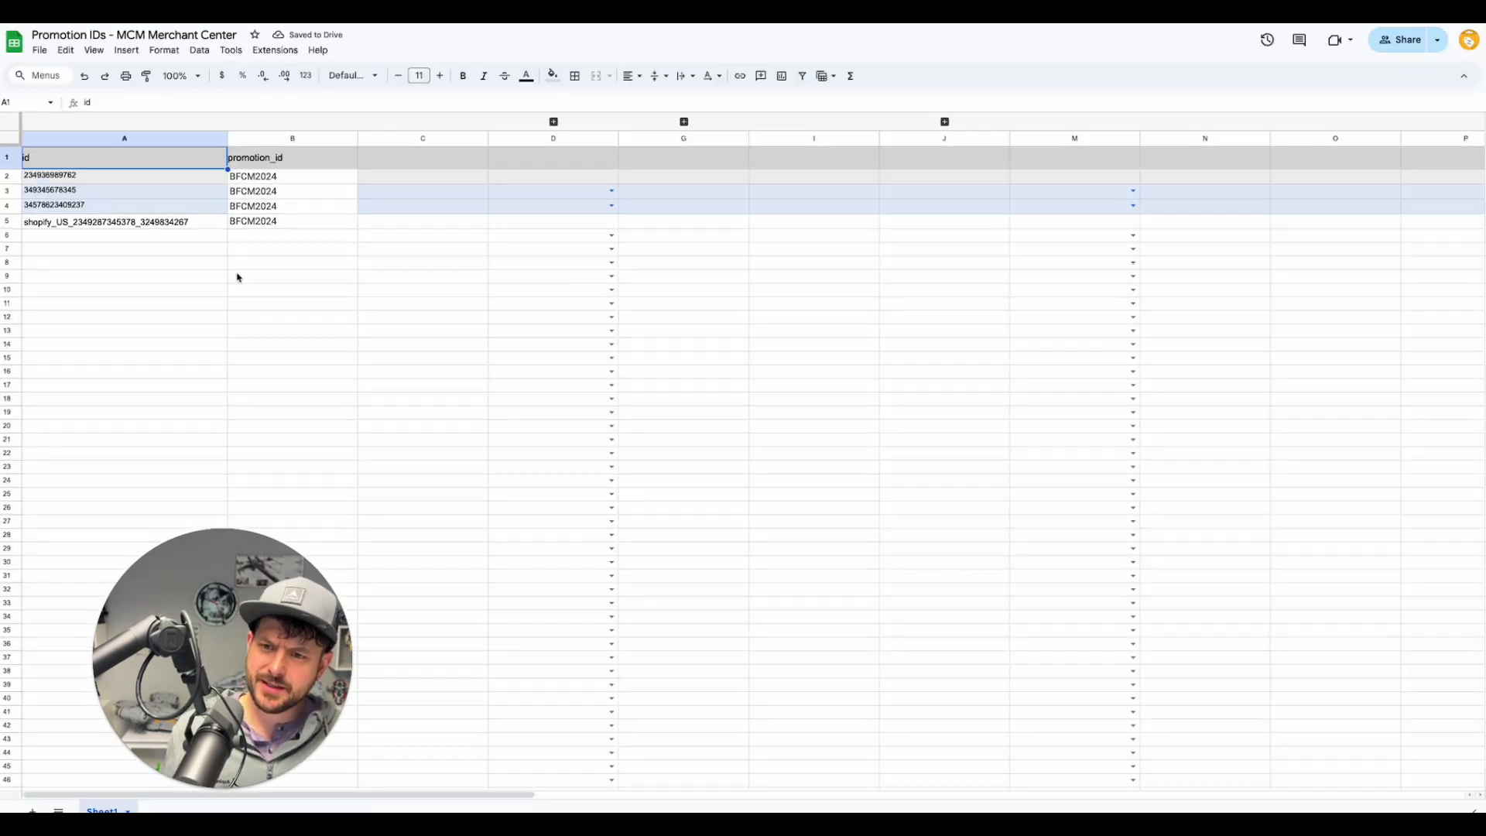
pyautogui.click(296, 182)
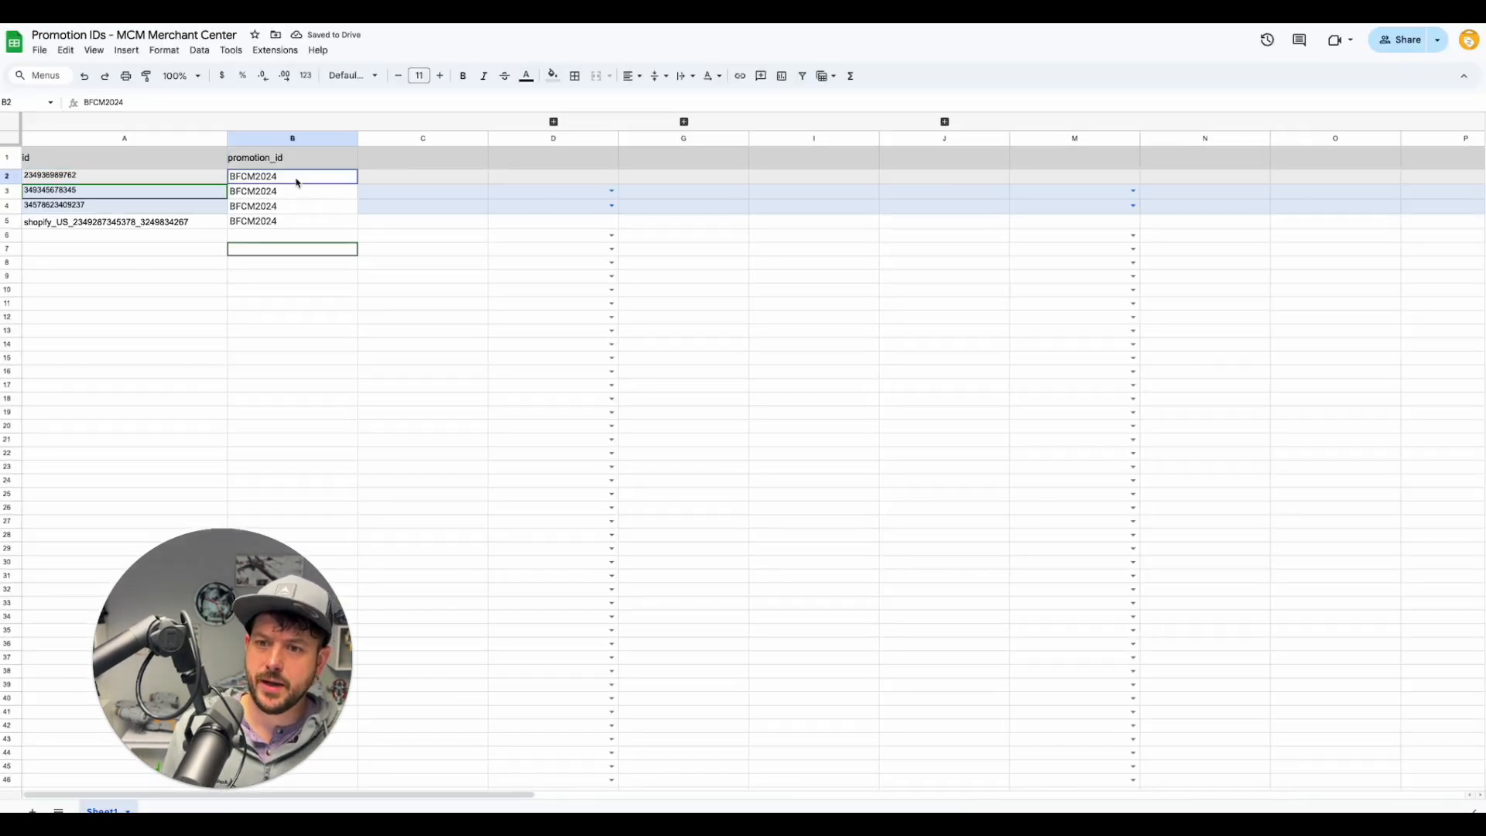
pyautogui.moveTo(296, 182); pyautogui.dragTo(276, 222)
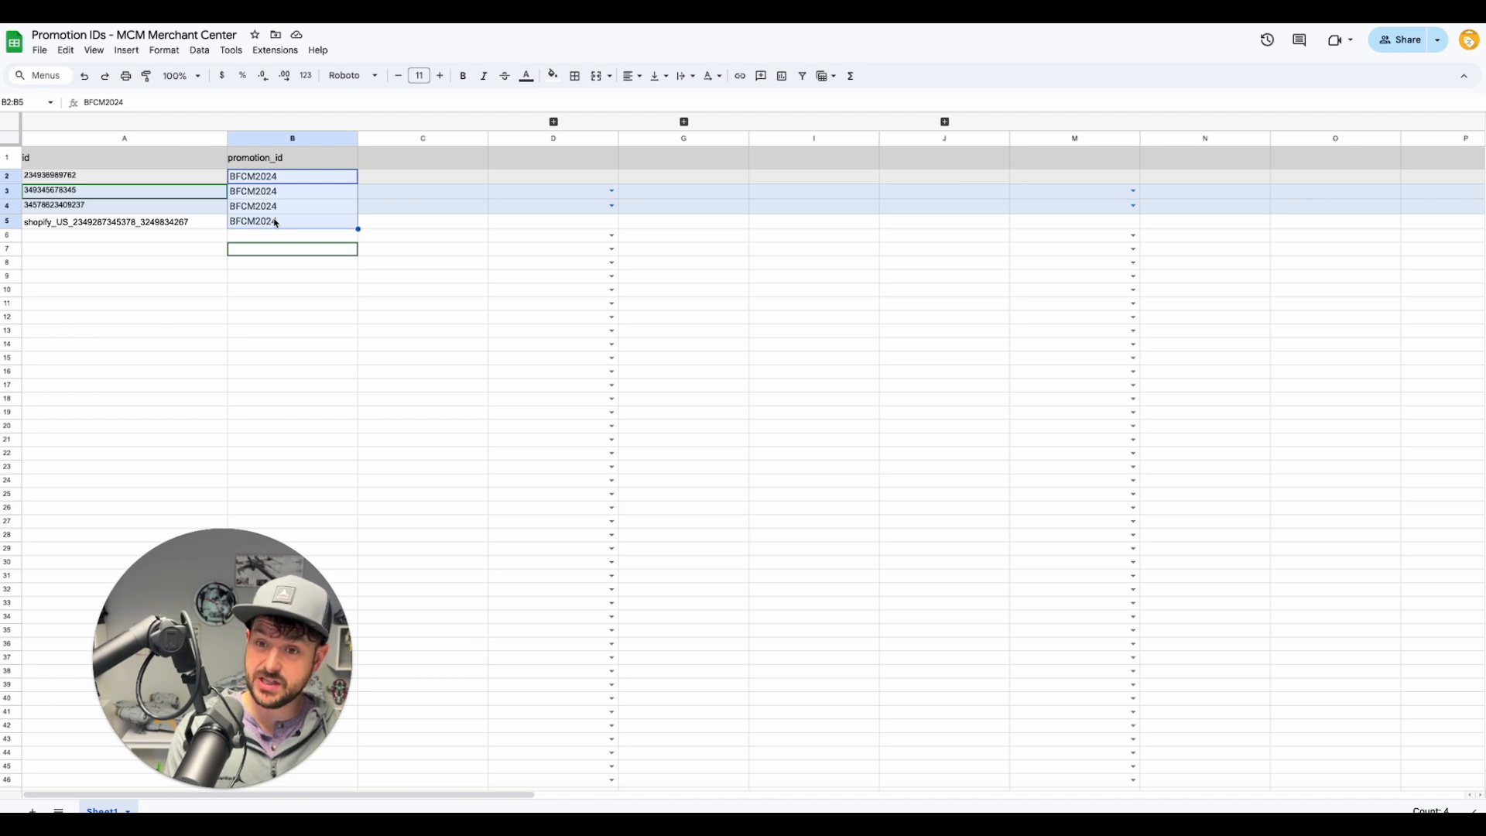
pyautogui.press('Delete')
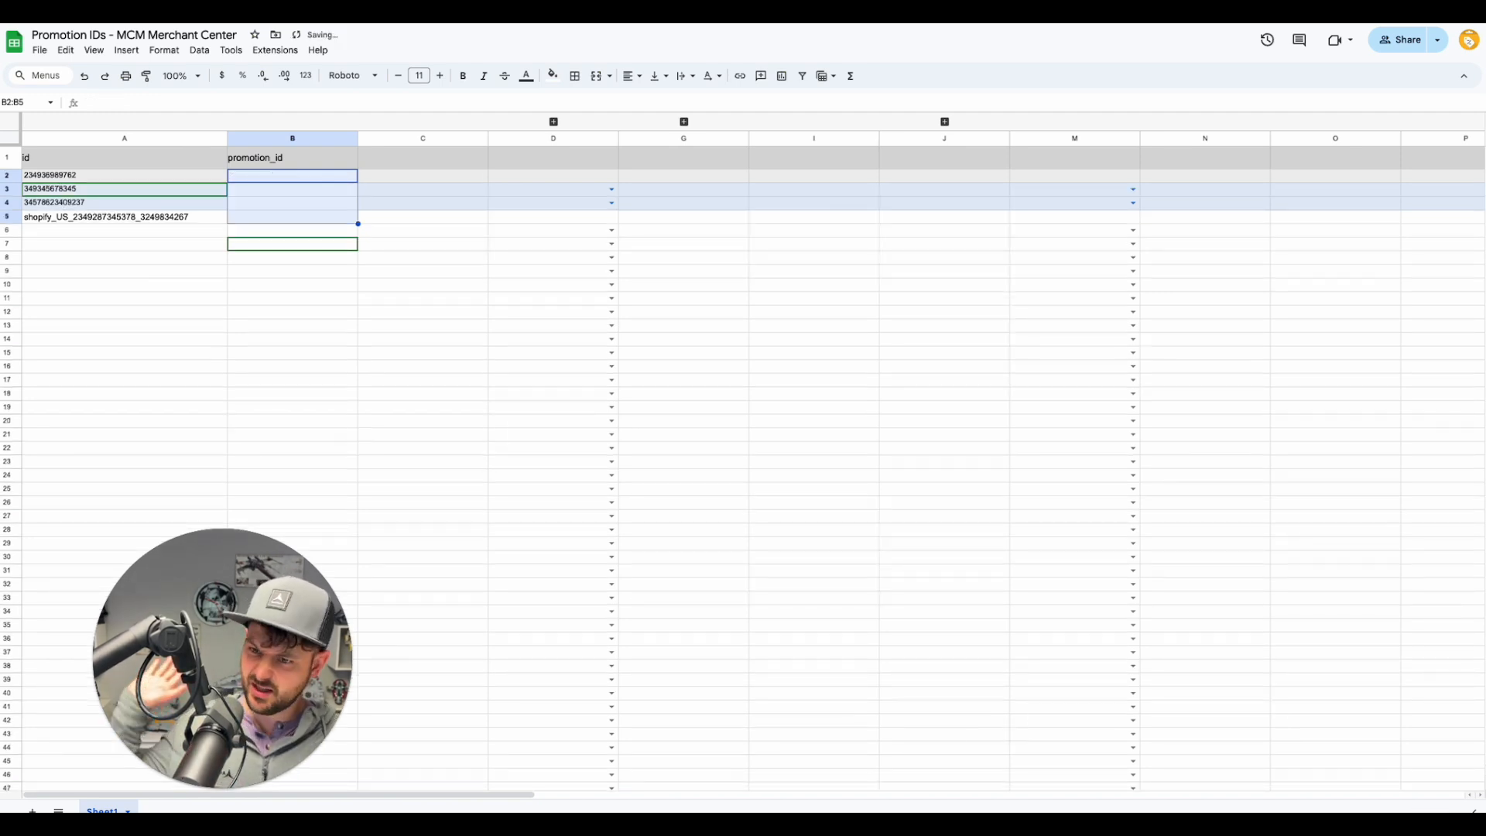
pyautogui.click(223, 271)
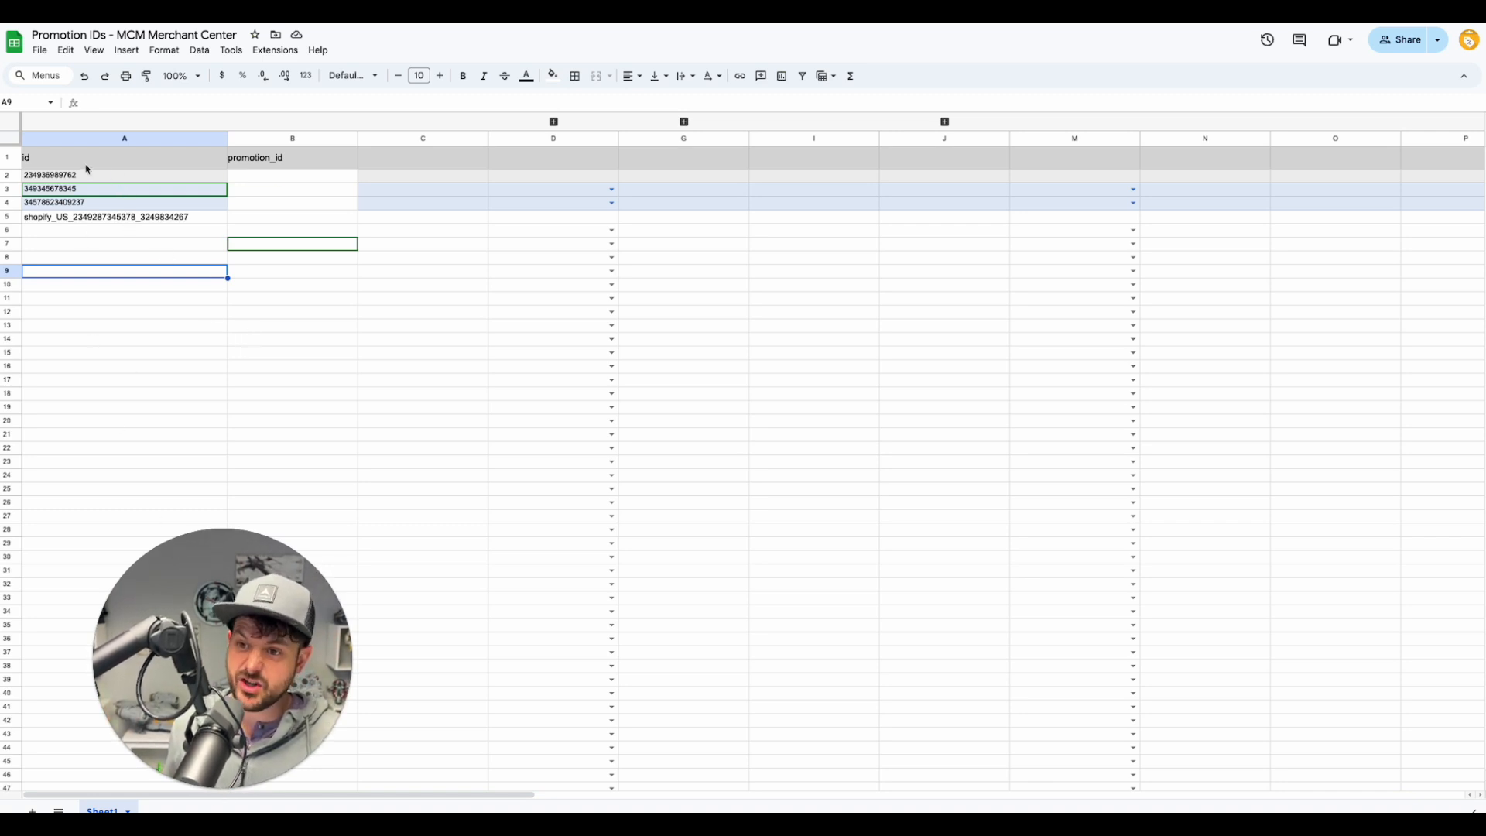
pyautogui.scroll(-1, 145, 462)
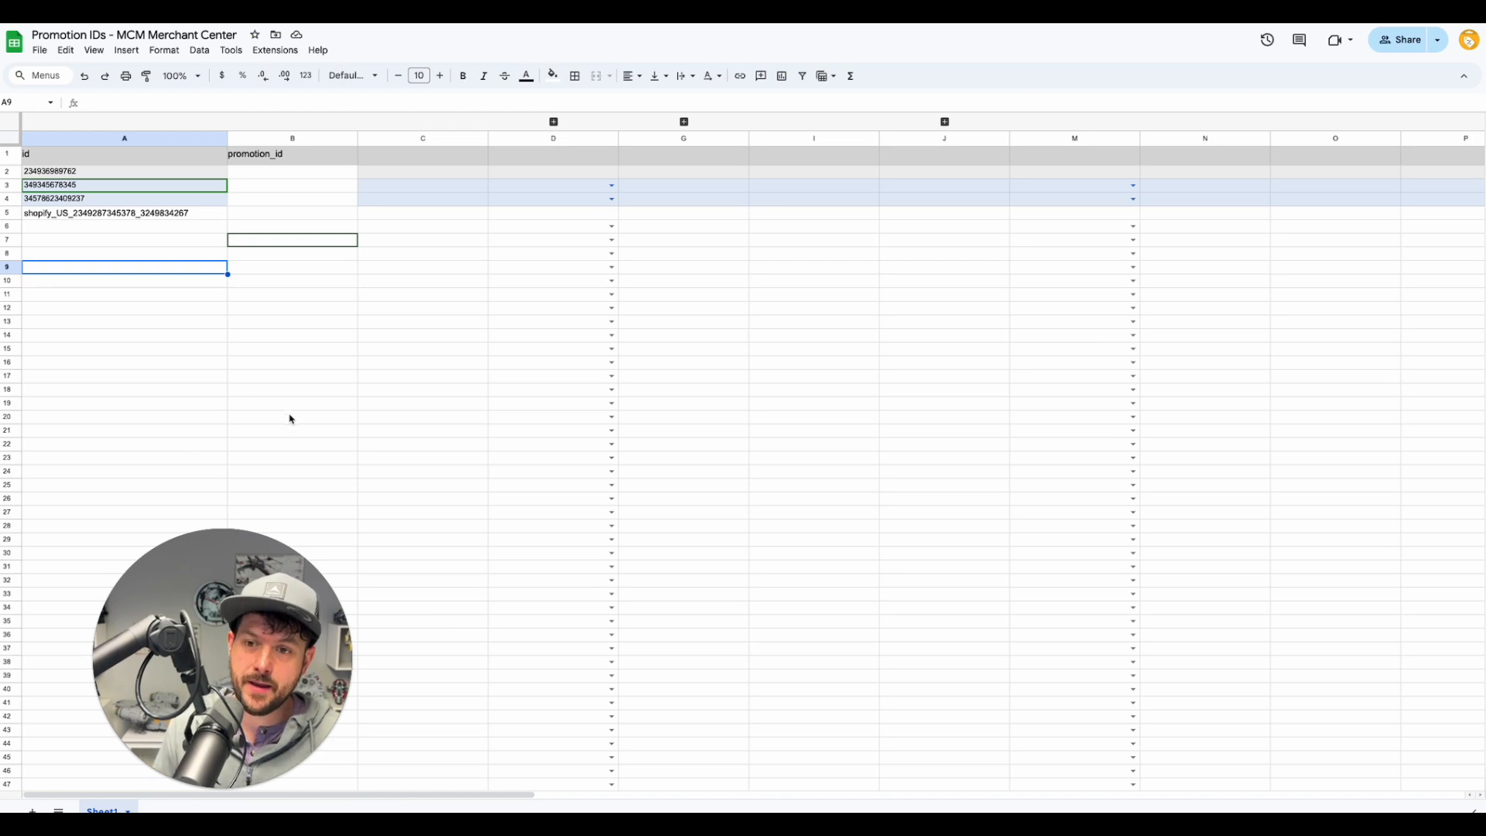
pyautogui.scroll(1, 290, 419)
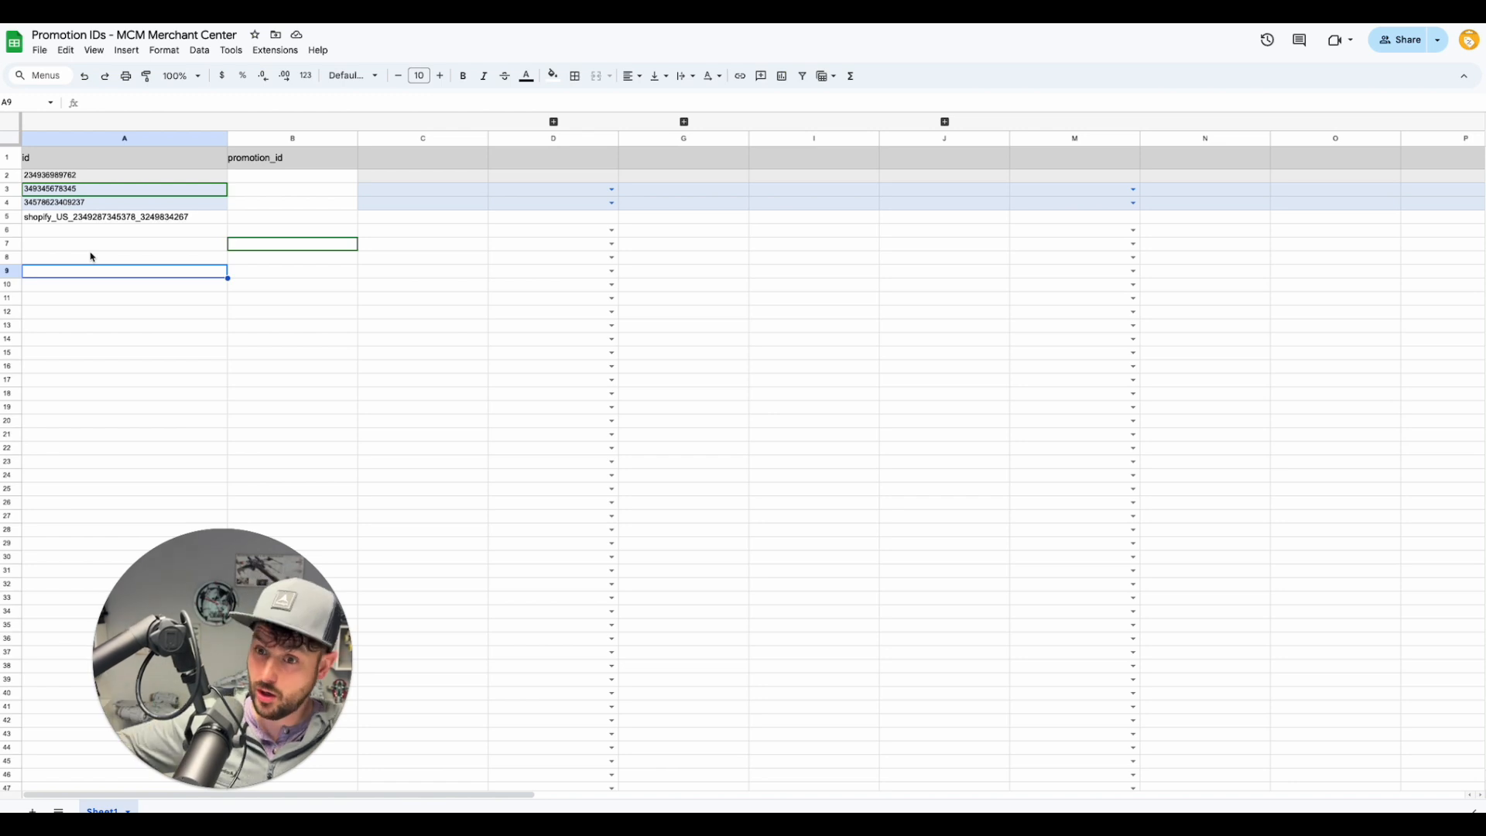
pyautogui.moveTo(274, 299); pyautogui.dragTo(271, 284)
pyautogui.click(310, 203)
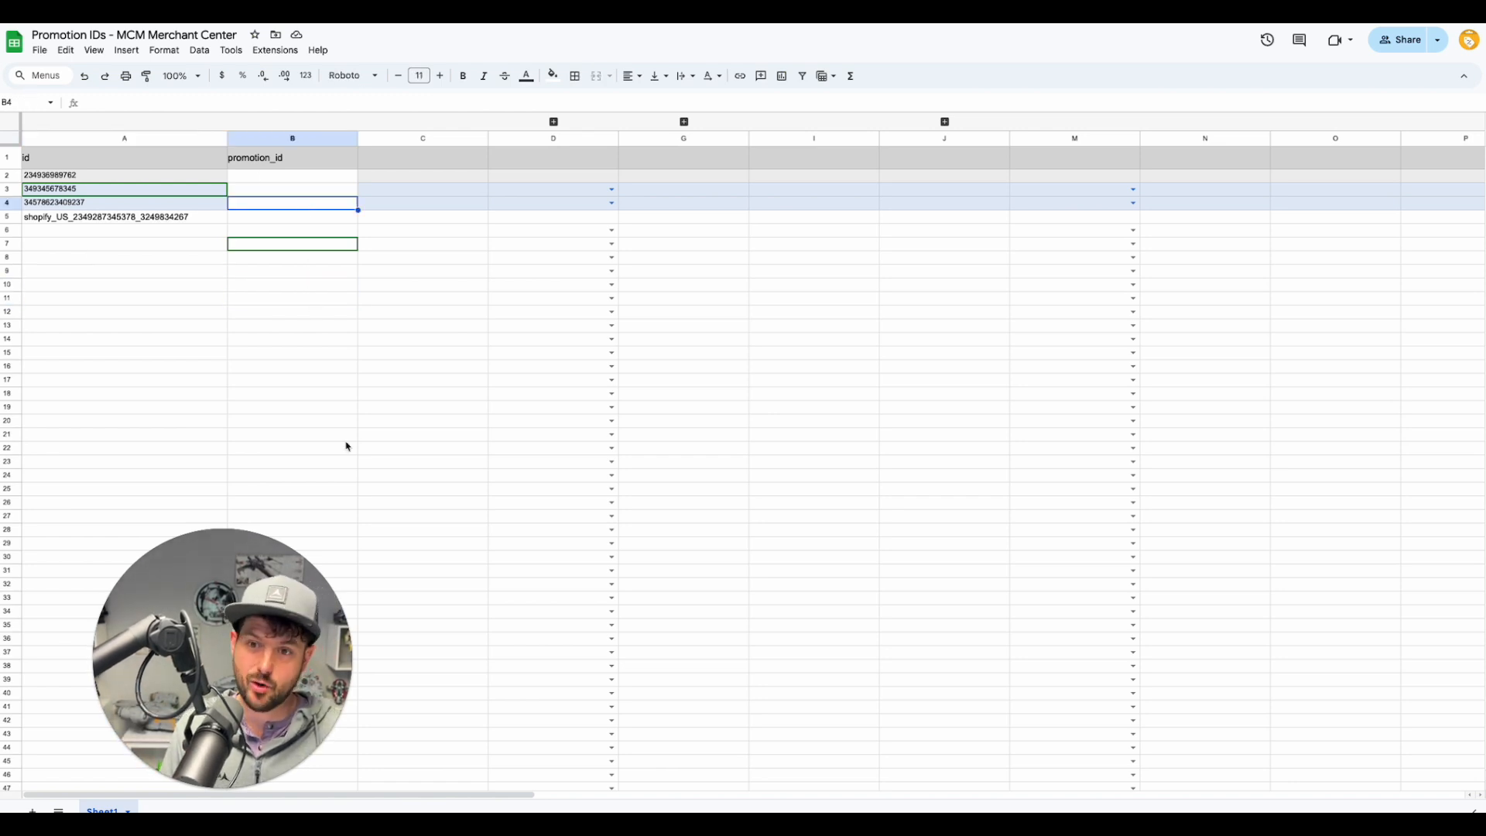
pyautogui.click(337, 383)
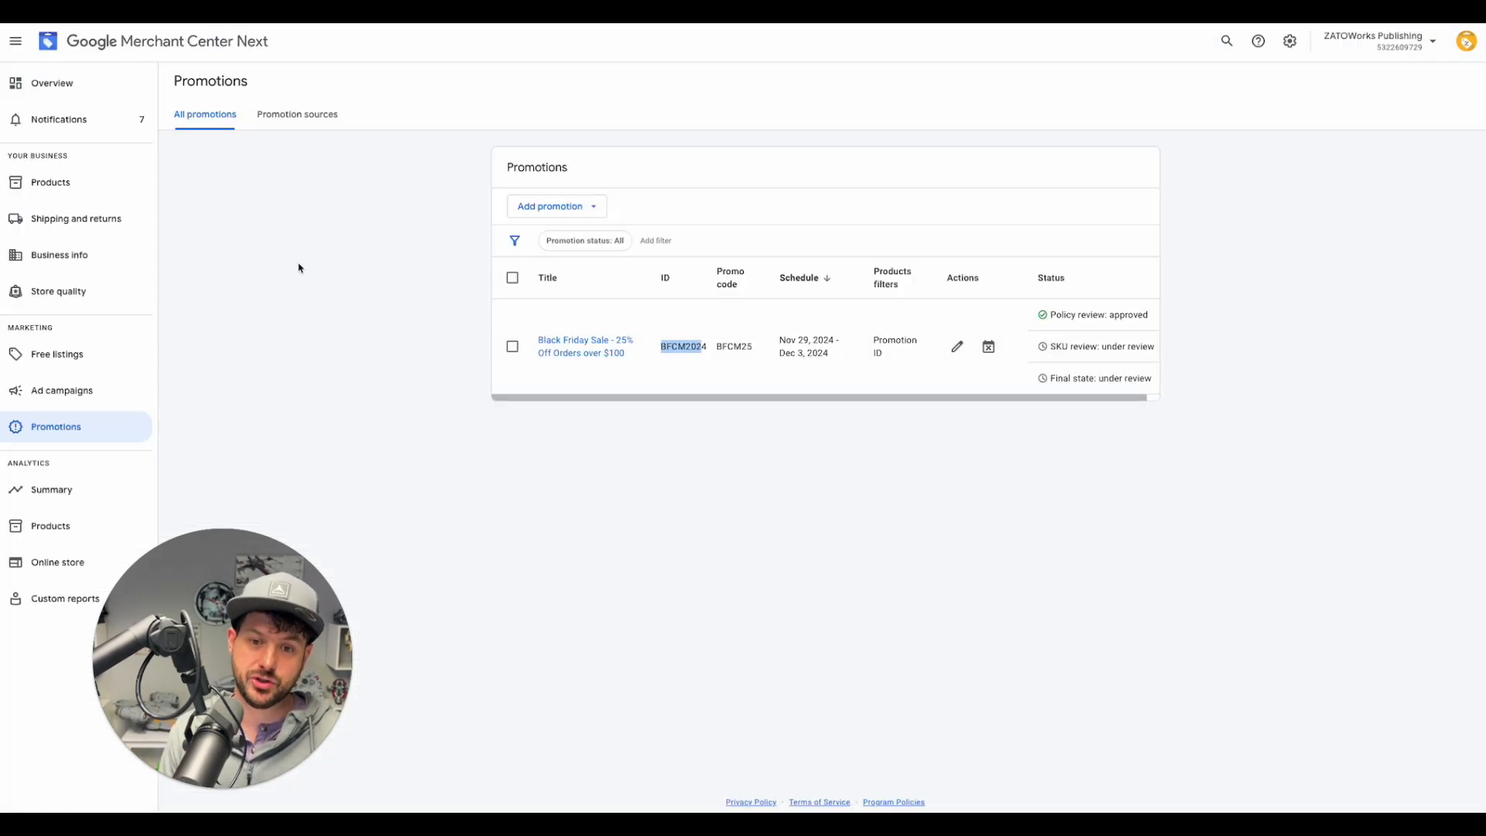
# Step: In Merchant Center's promotions list, examine the review statuses of the Black Friday promotion, focusing on the policy review
pyautogui.click(302, 269)
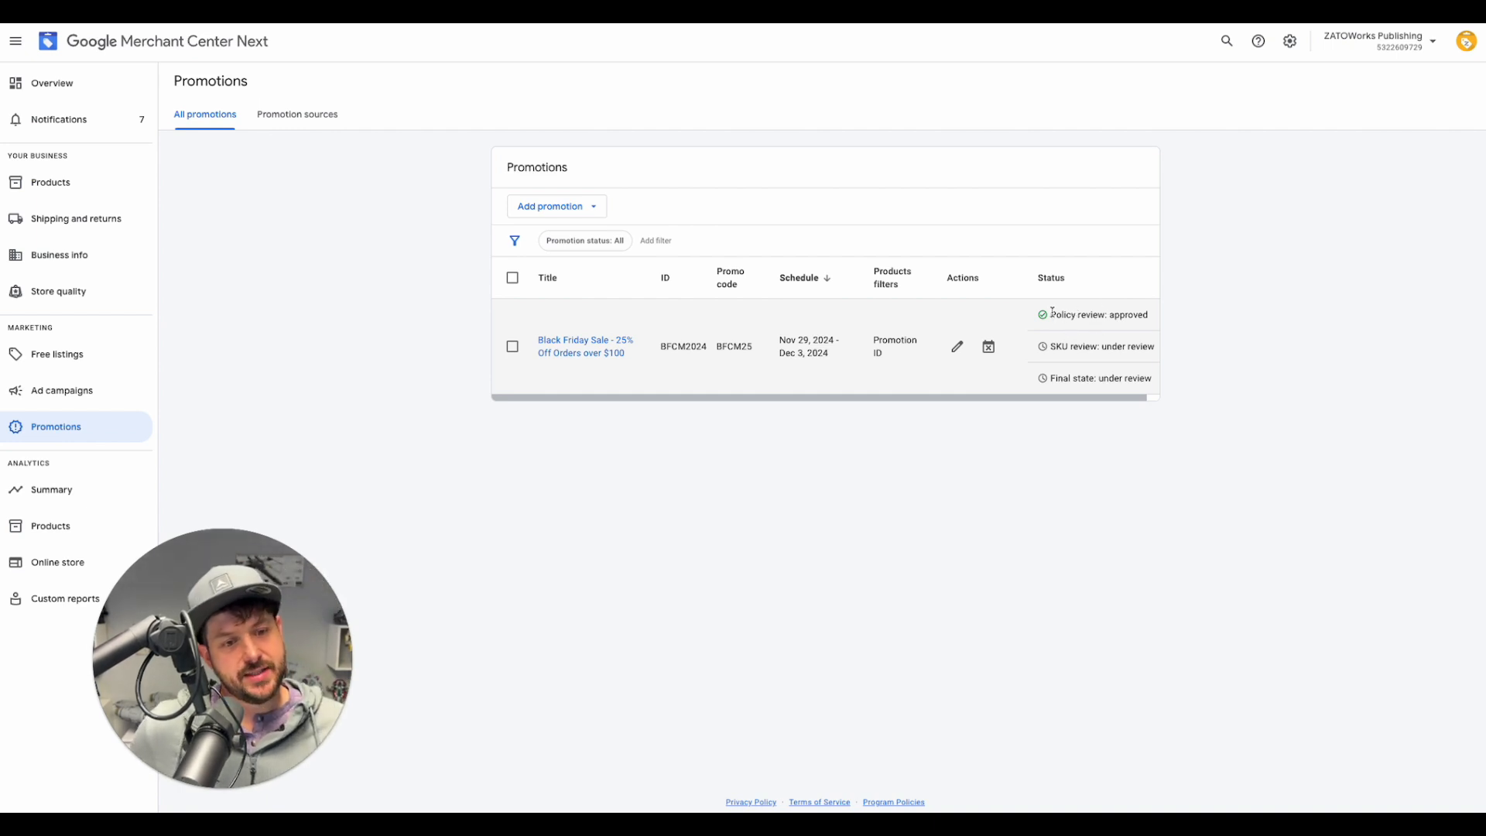
pyautogui.moveTo(1053, 312); pyautogui.dragTo(1154, 384)
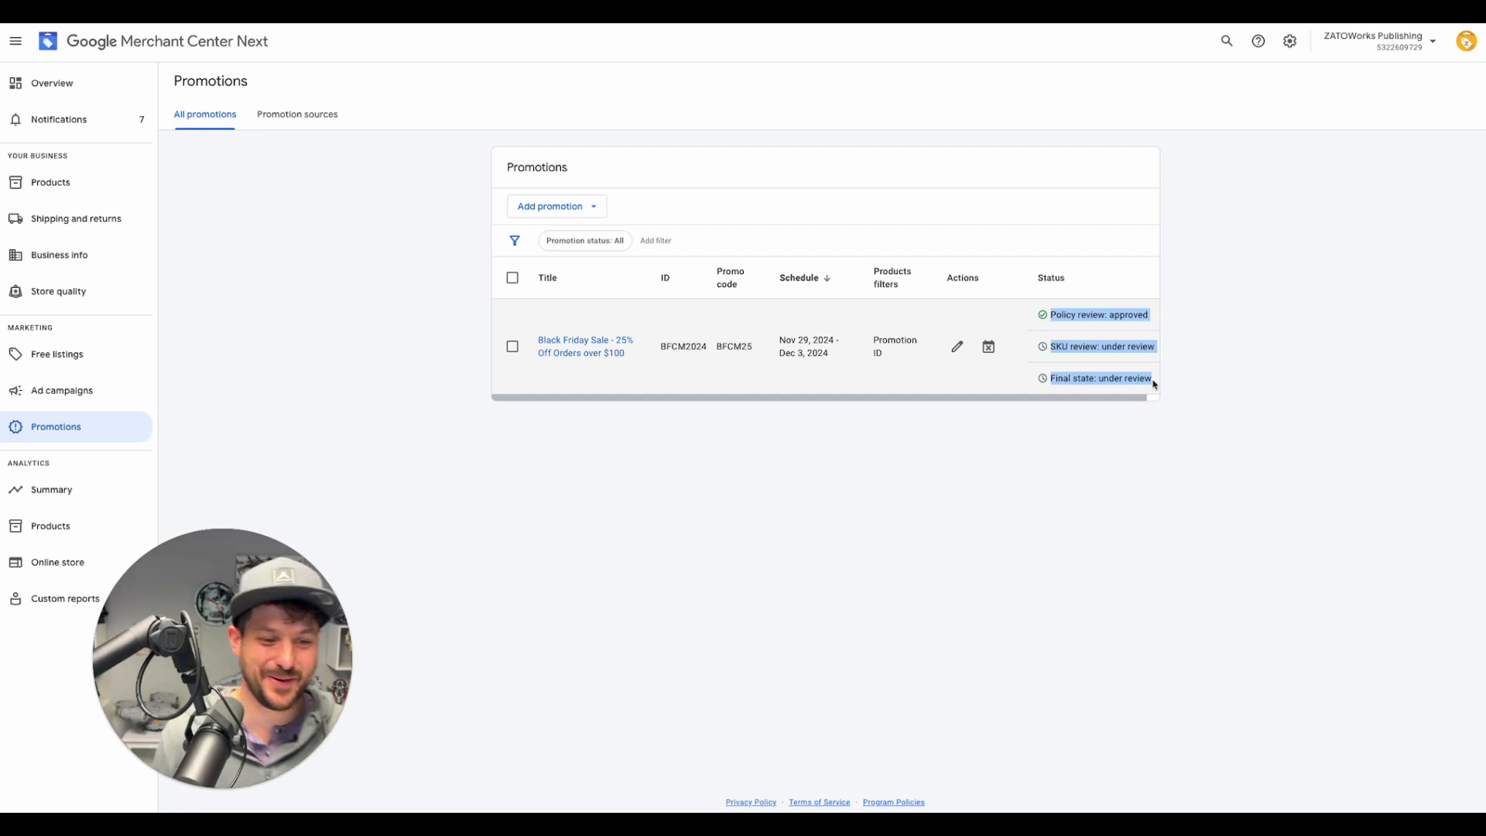
pyautogui.click(1219, 421)
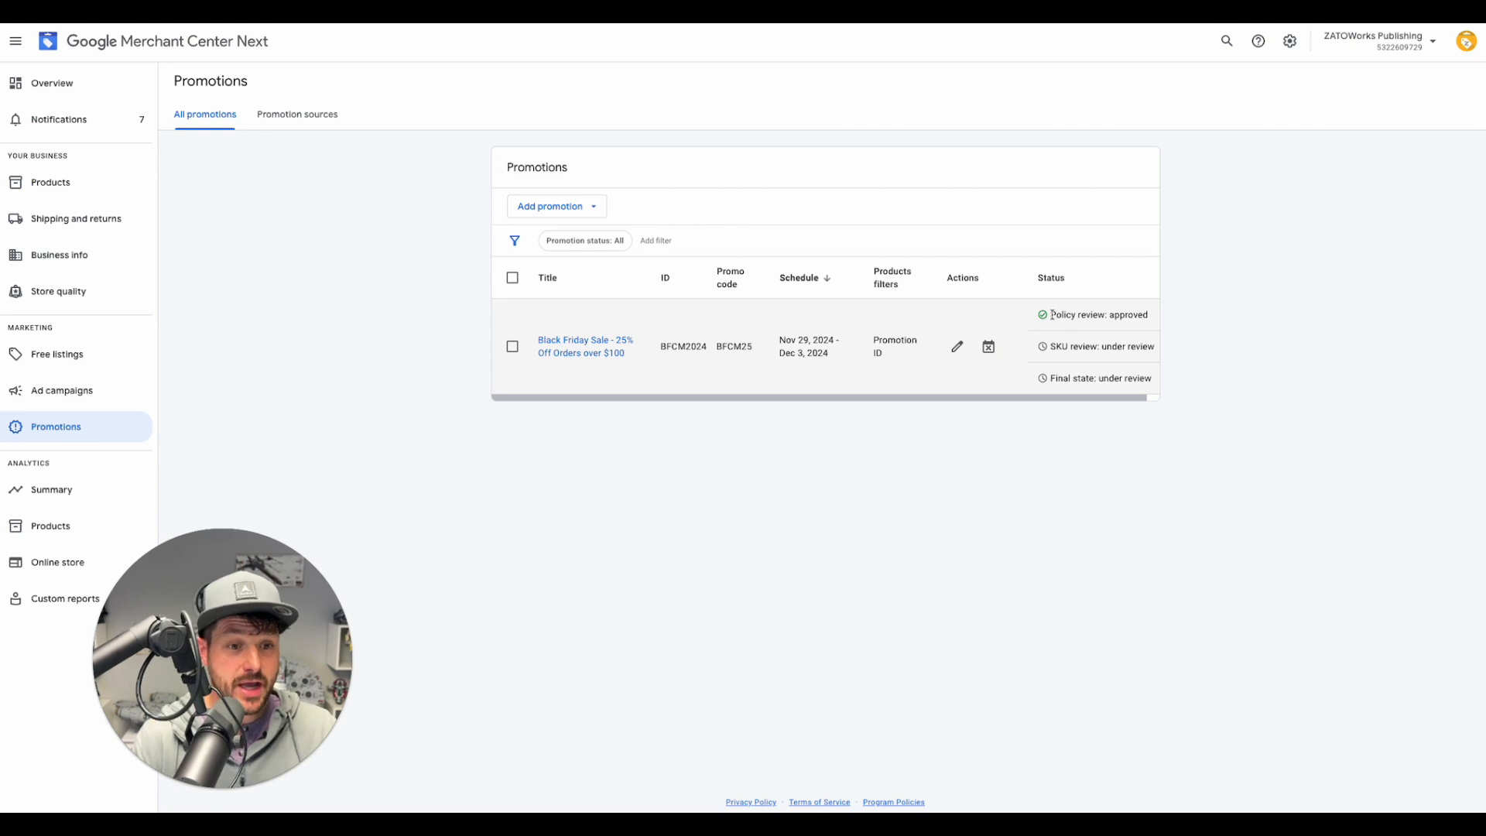
pyautogui.moveTo(1051, 314)
pyautogui.mouseDown()
pyautogui.moveTo(1155, 318)
pyautogui.moveTo(1043, 318)
pyautogui.mouseUp()
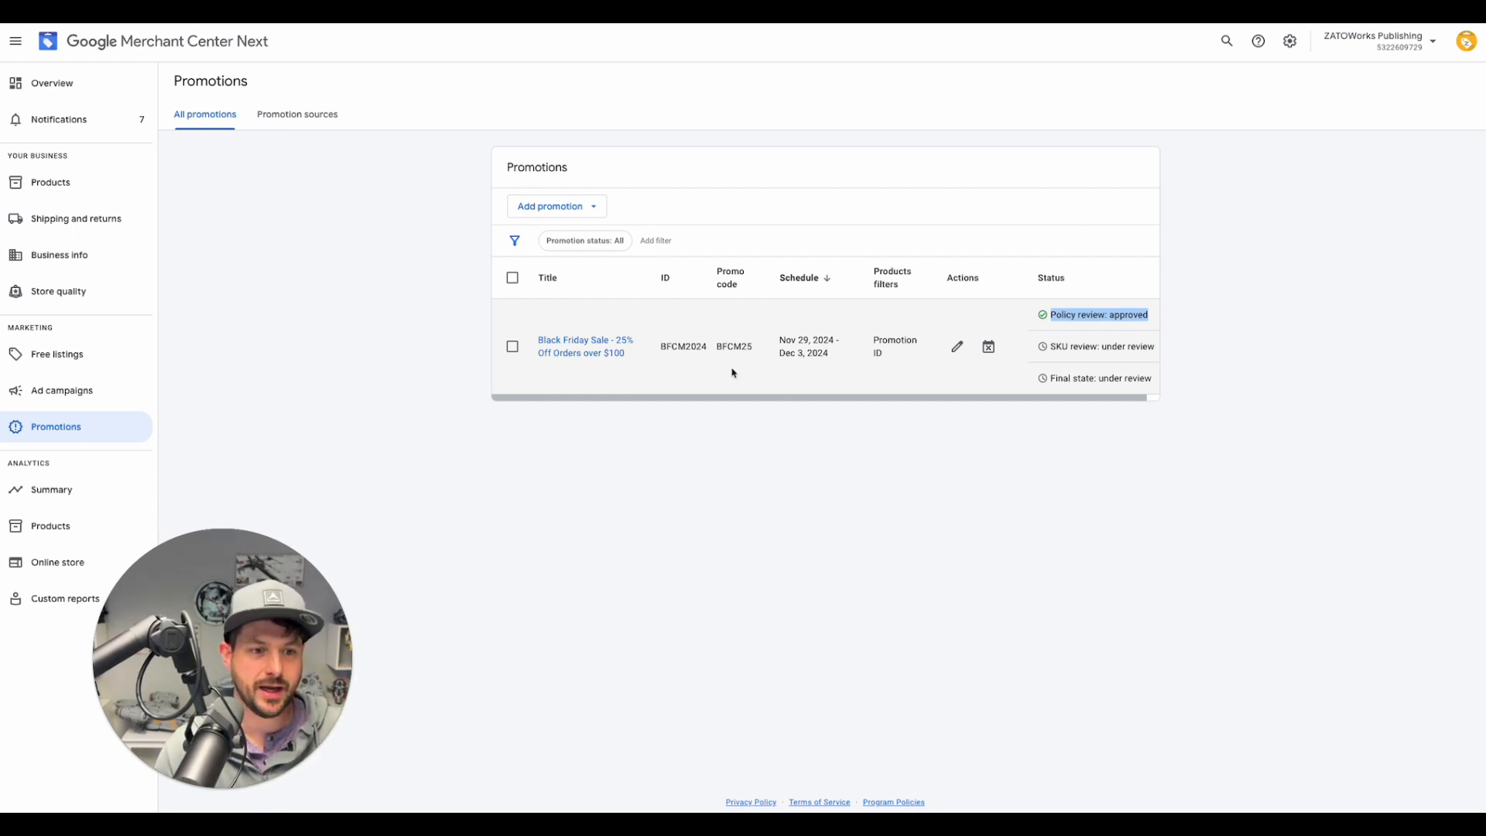
pyautogui.click(1015, 425)
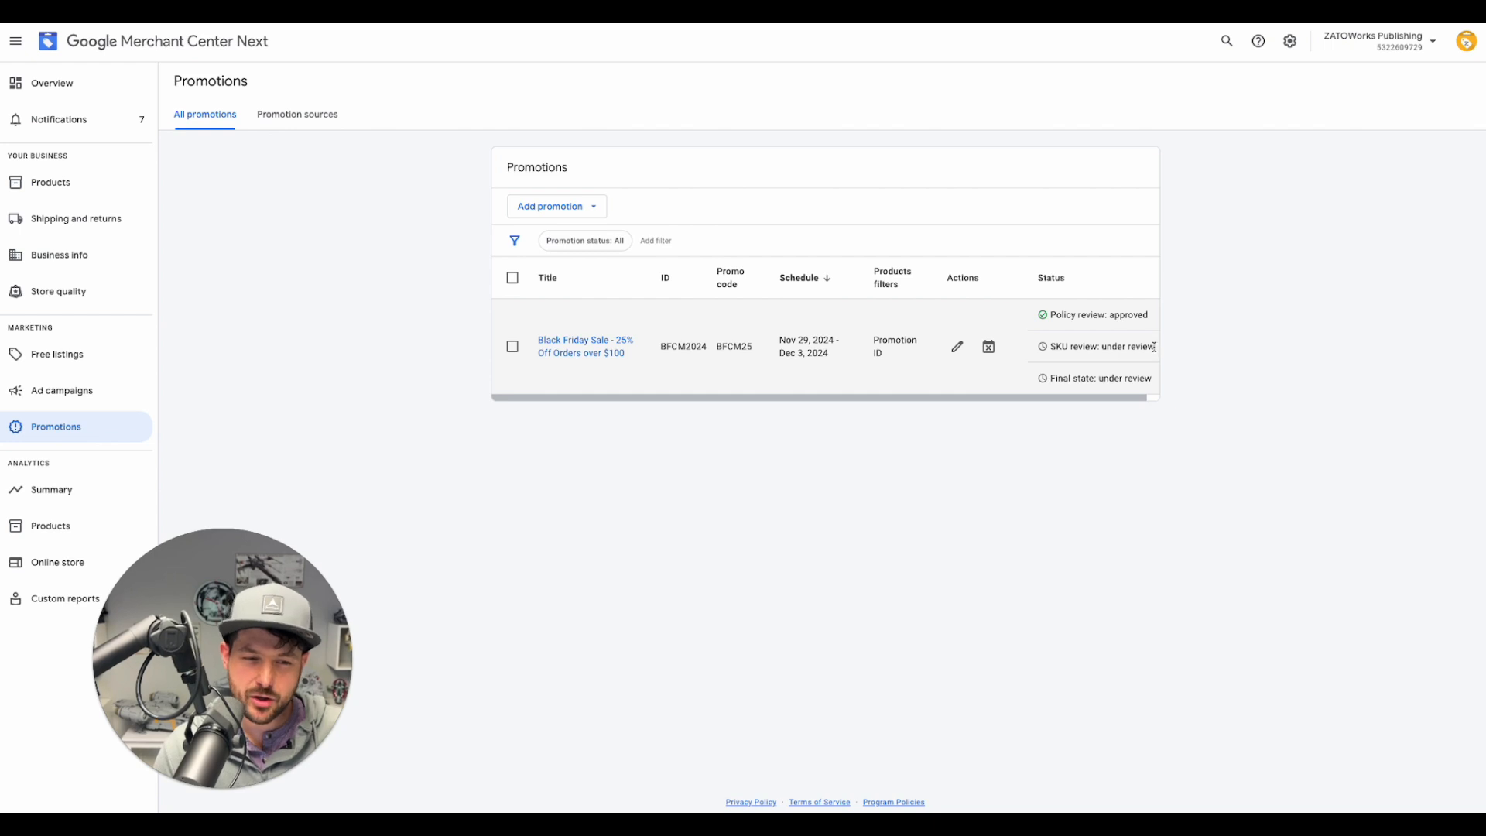
# Step: Examine the SKU review status of the Black Friday promotion
pyautogui.moveTo(1156, 348); pyautogui.dragTo(1049, 347)
pyautogui.moveTo(1156, 348); pyautogui.dragTo(1047, 353)
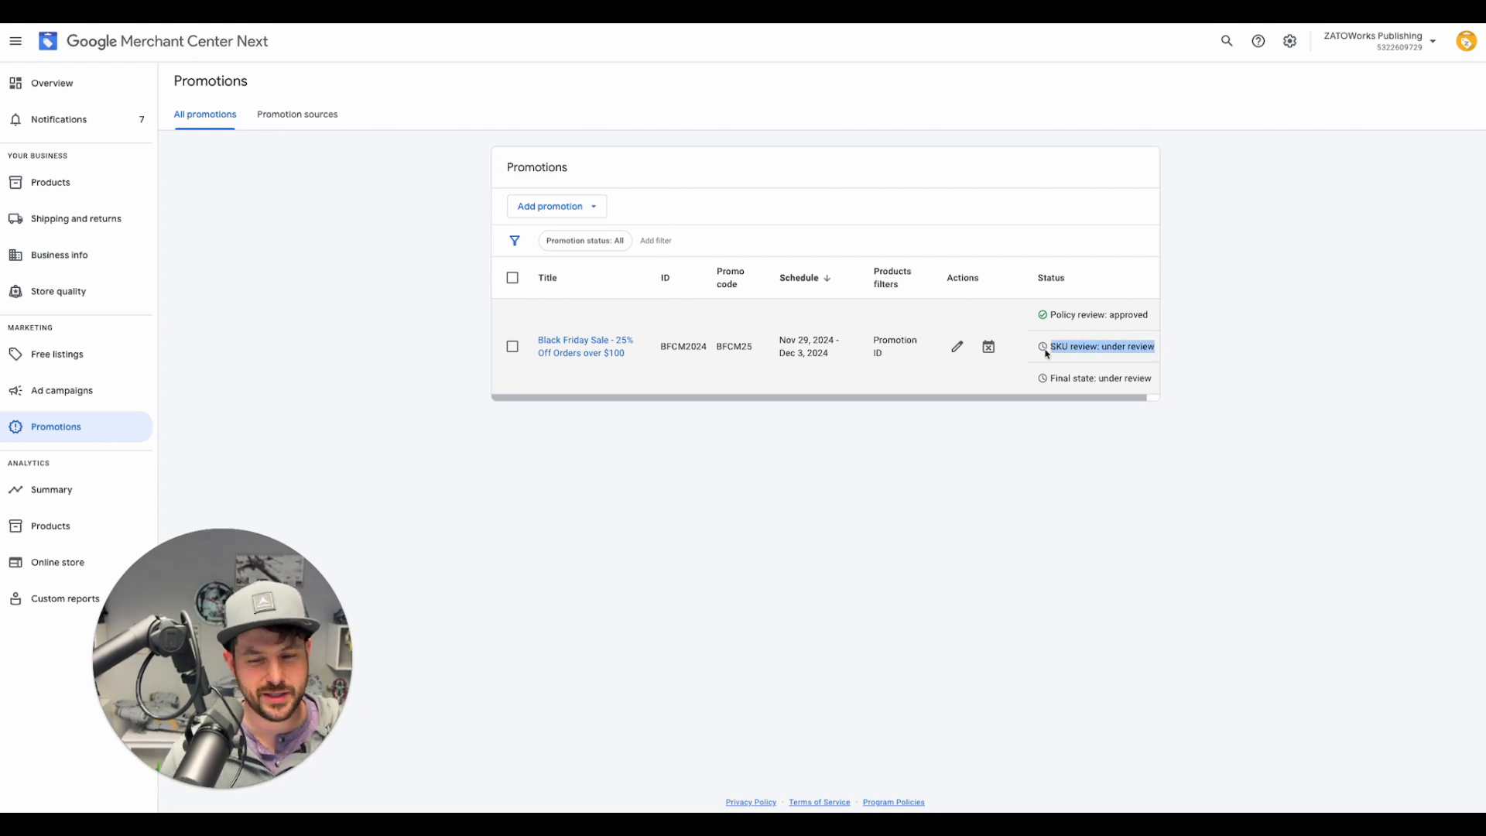
pyautogui.moveTo(1156, 348); pyautogui.dragTo(1040, 354)
pyautogui.click(1053, 350)
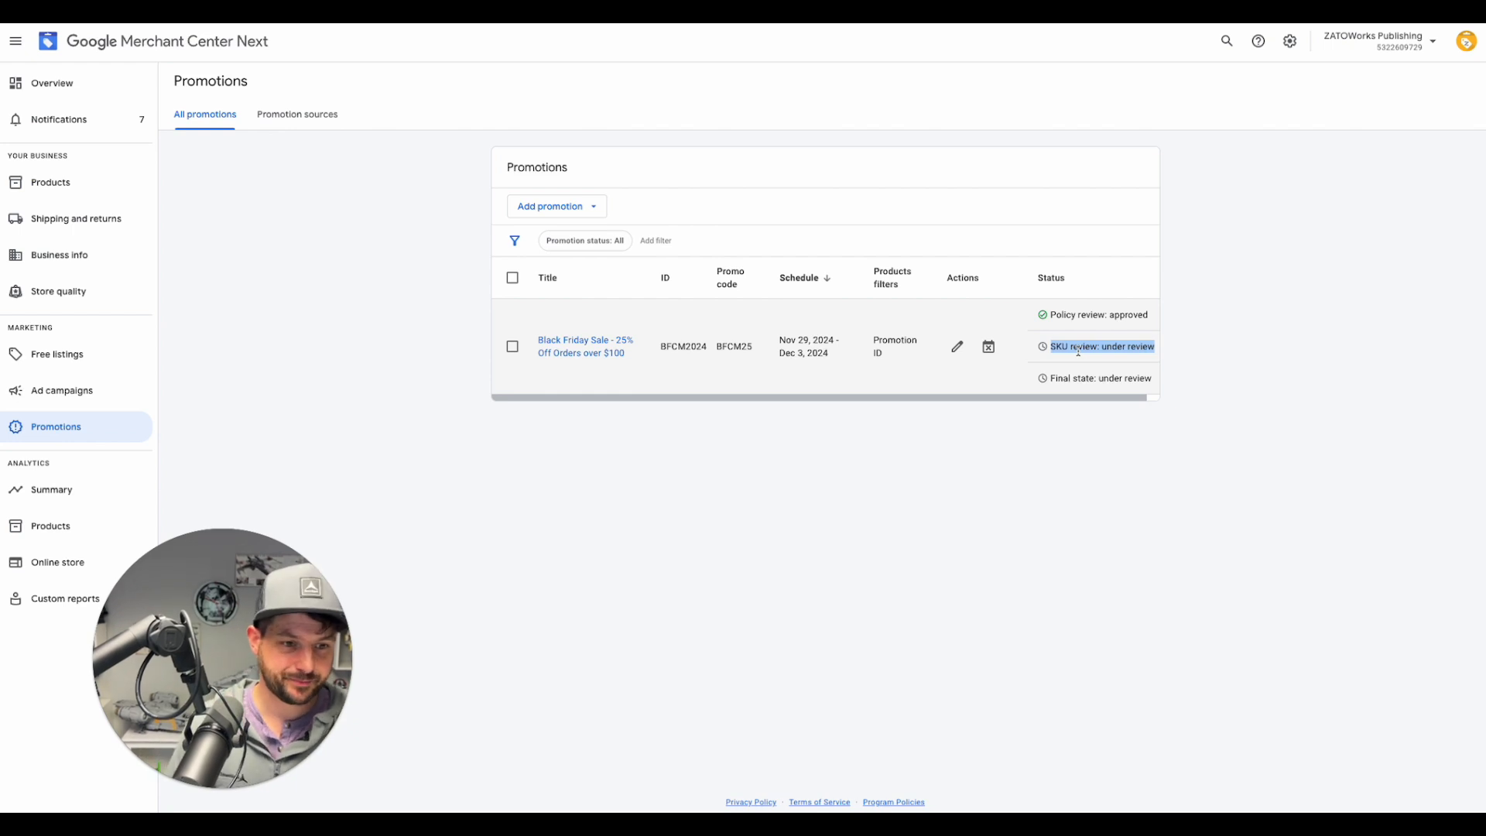
pyautogui.moveTo(1156, 347); pyautogui.dragTo(1055, 348)
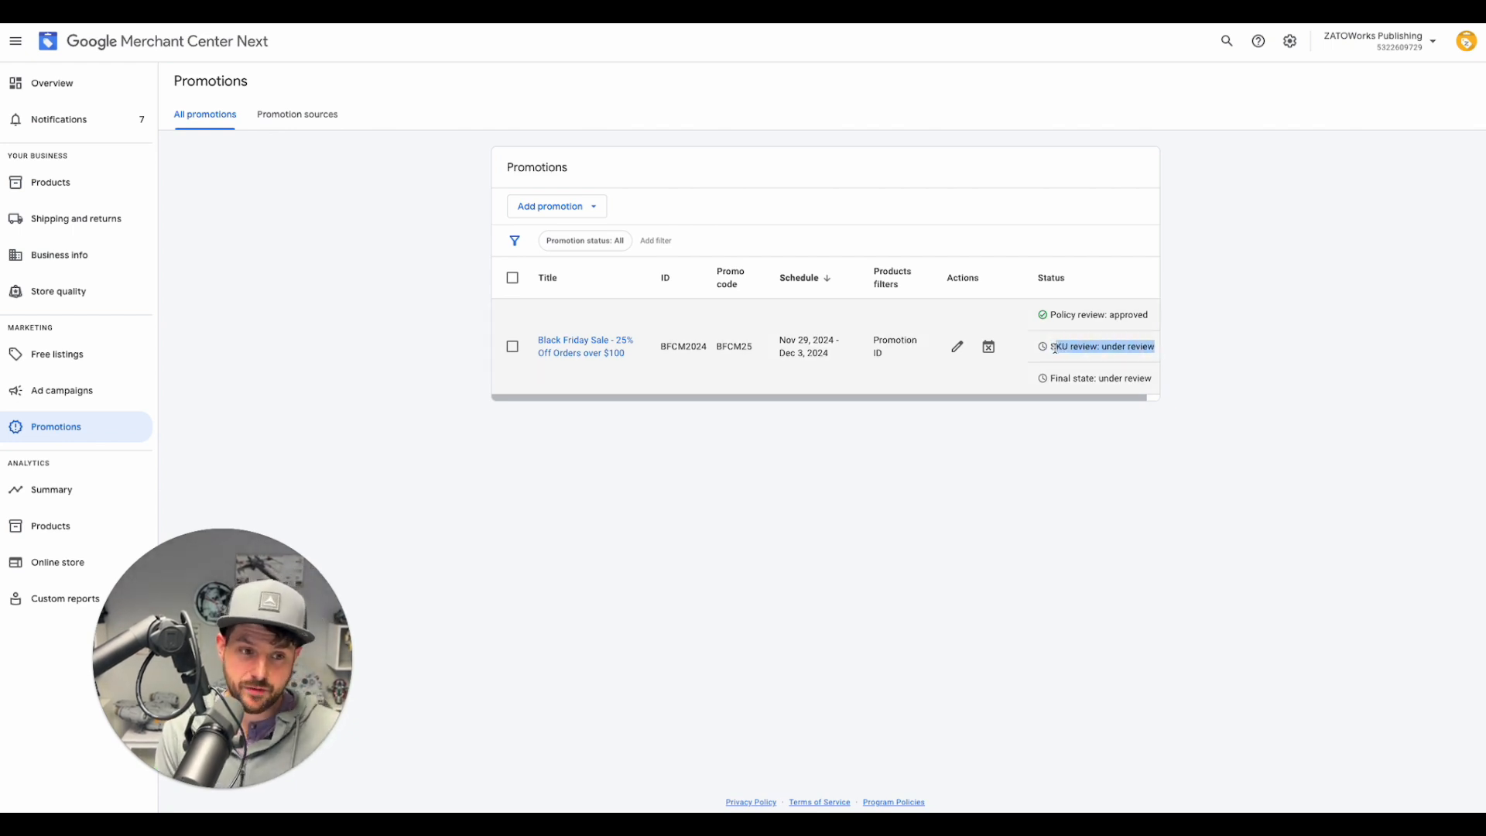
pyautogui.tripleClick(1068, 348)
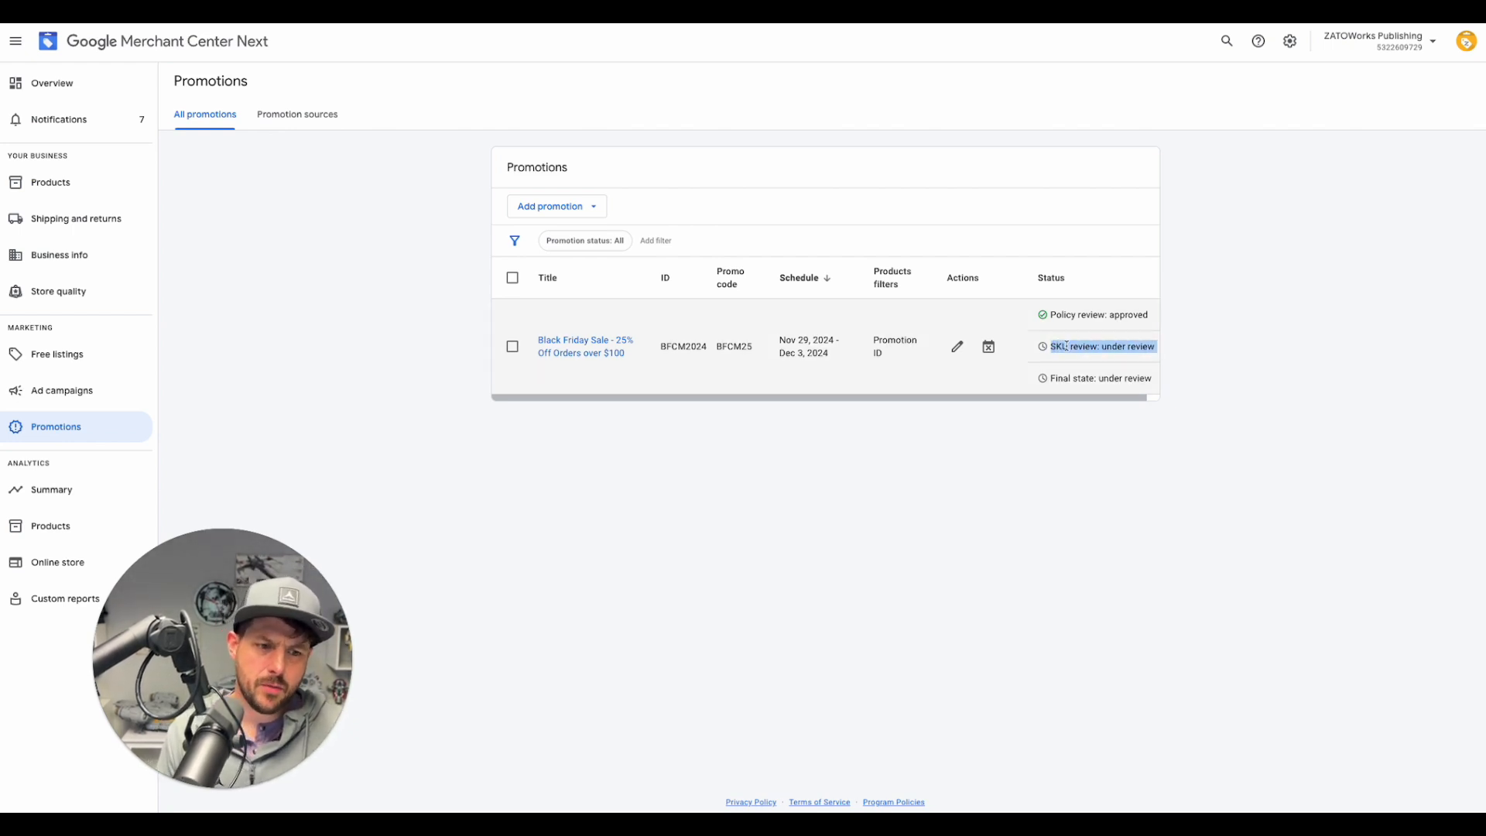
pyautogui.click(1067, 346)
pyautogui.tripleClick(1068, 346)
pyautogui.click(1067, 346)
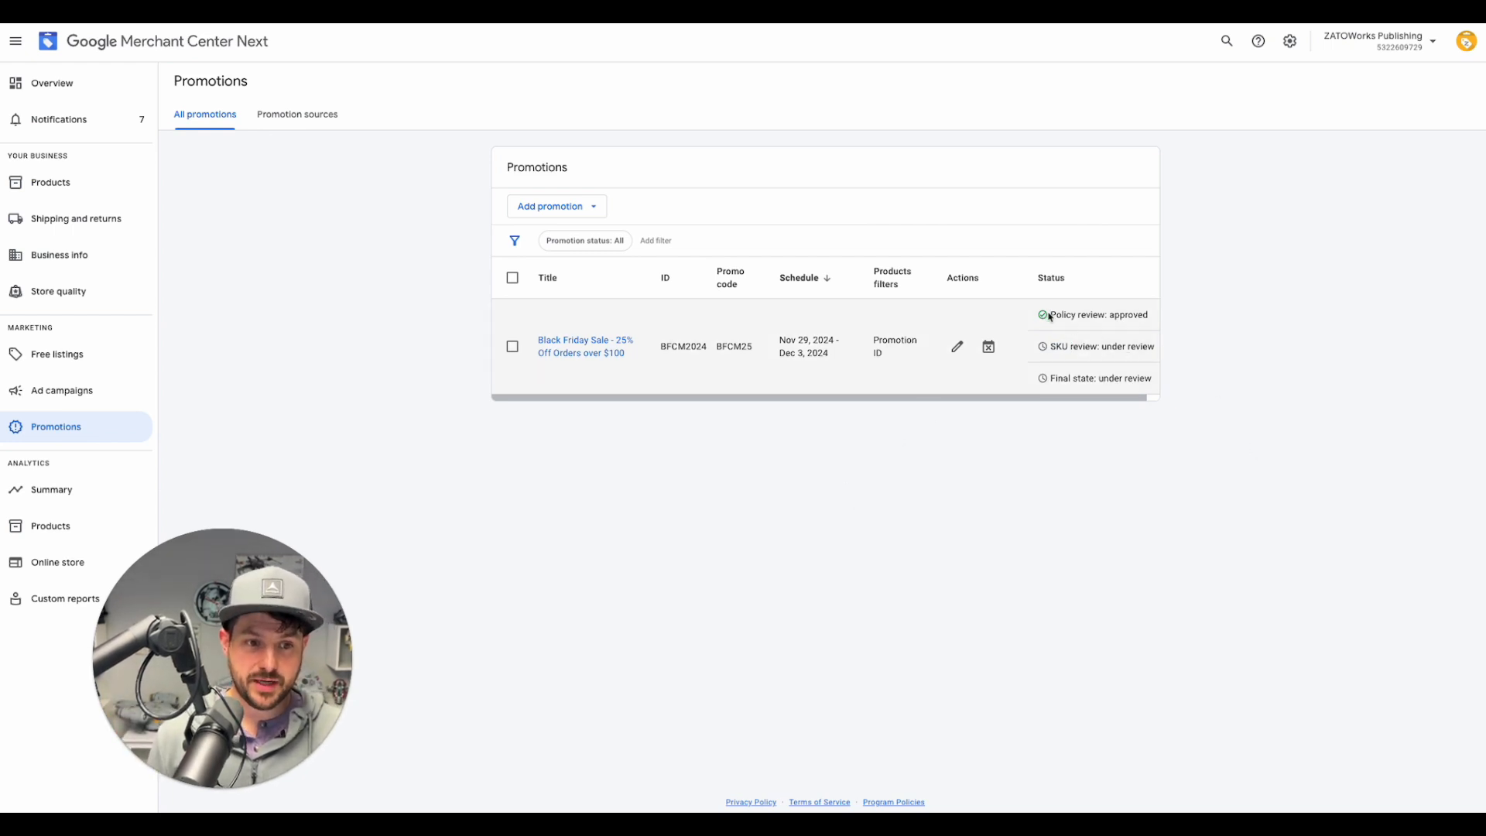
# Step: Compare the Black Friday promotion's policy and SKU review statuses with its final state
pyautogui.moveTo(1053, 315); pyautogui.dragTo(1153, 348)
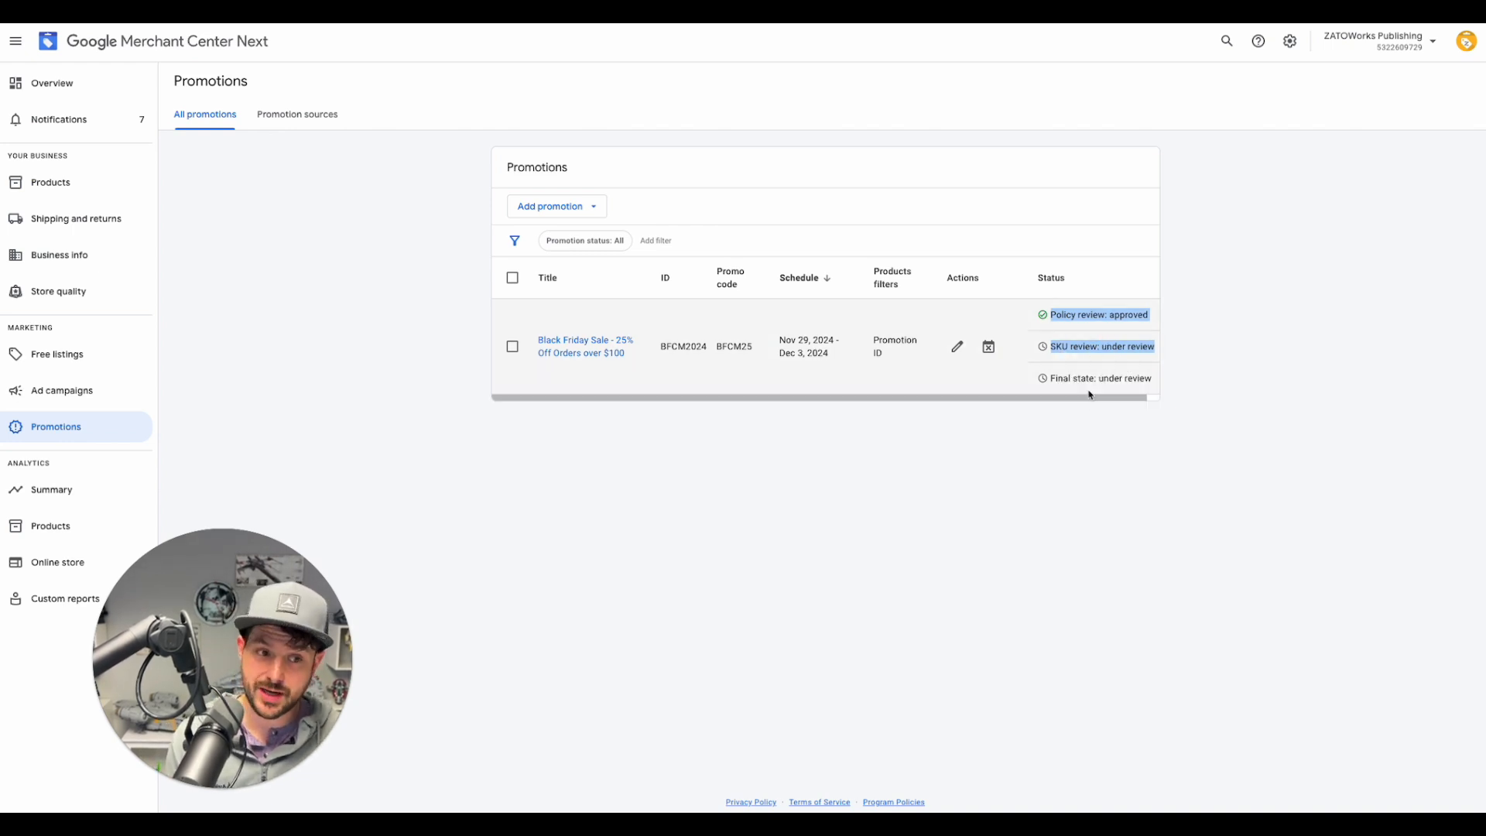
pyautogui.click(1051, 385)
pyautogui.moveTo(1051, 382)
pyautogui.mouseDown()
pyautogui.moveTo(1178, 379)
pyautogui.moveTo(1043, 378)
pyautogui.mouseUp()
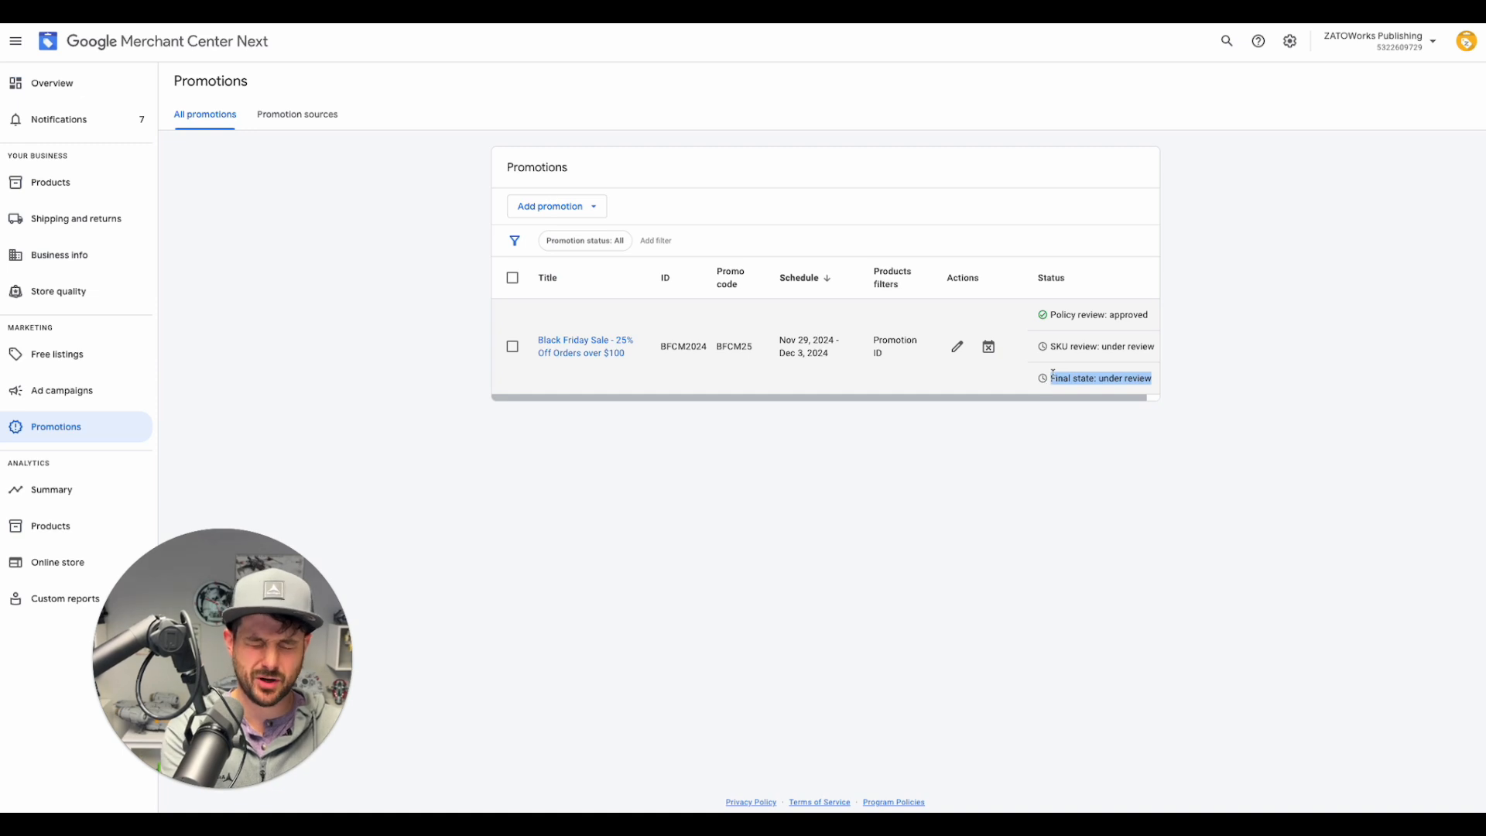
pyautogui.click(1049, 379)
pyautogui.moveTo(1157, 387); pyautogui.dragTo(1045, 379)
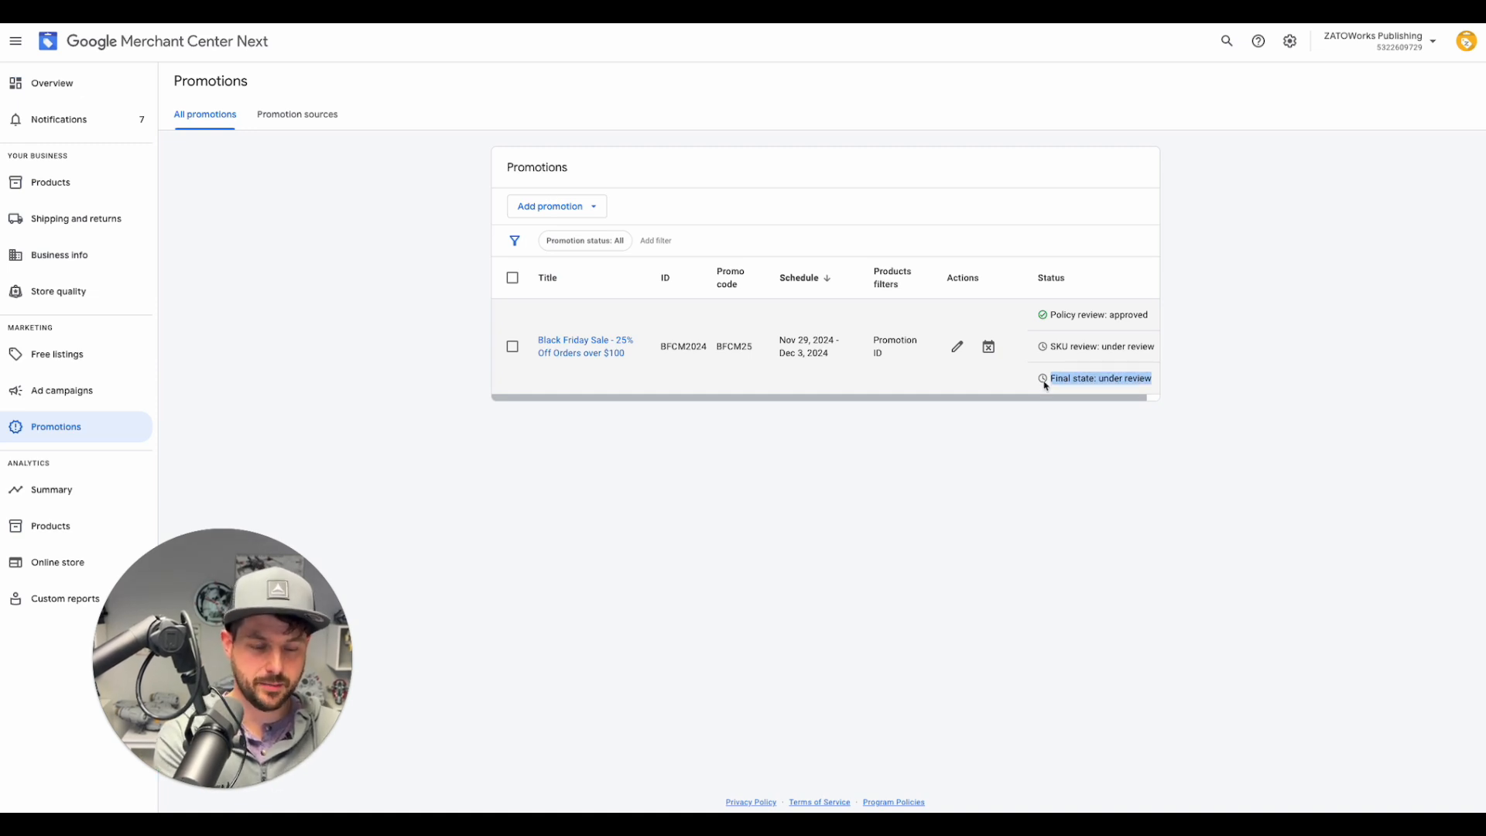
pyautogui.click(1047, 379)
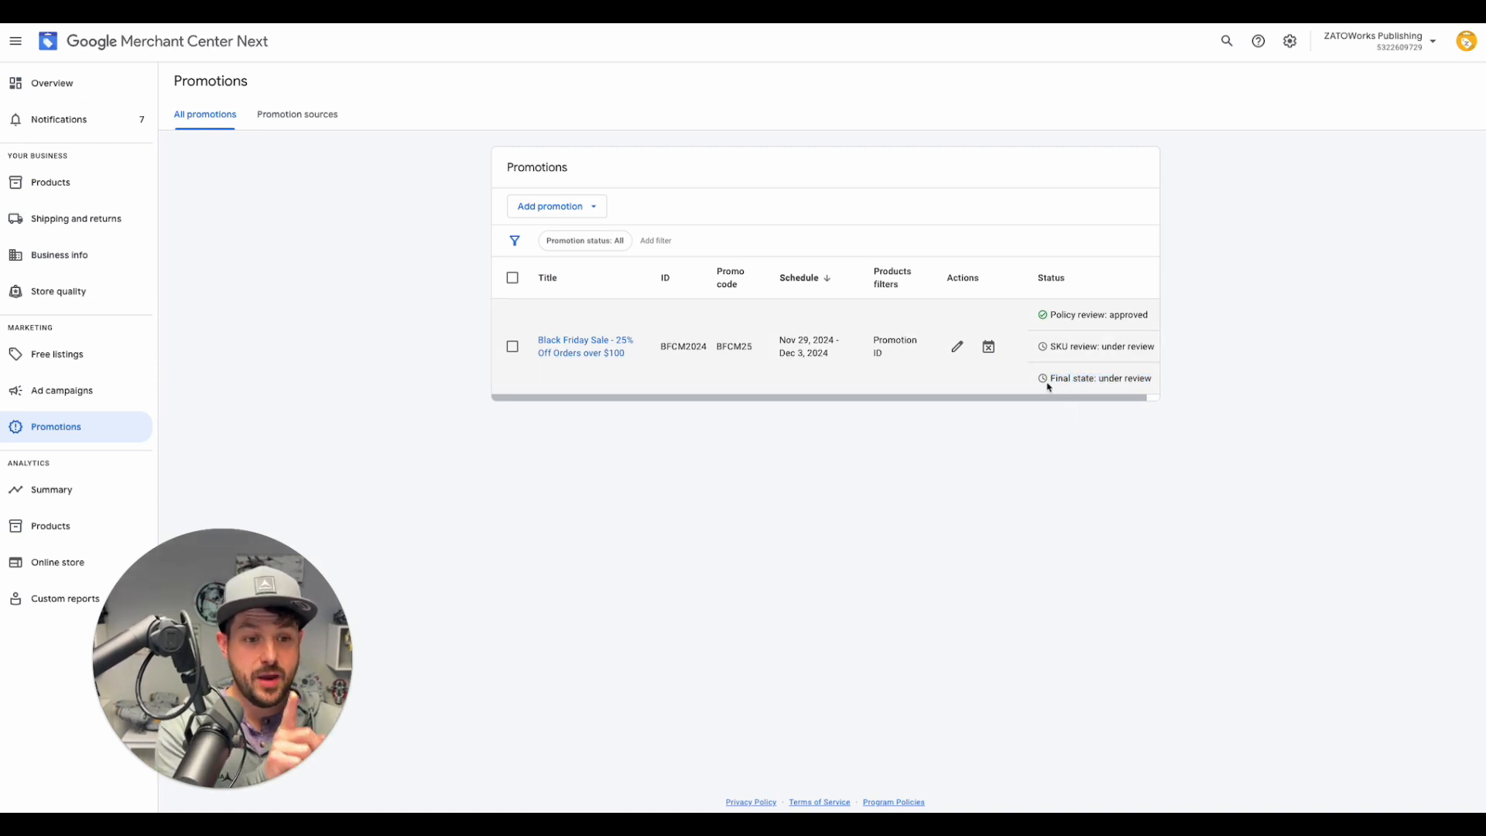
pyautogui.moveTo(1047, 379); pyautogui.dragTo(1221, 379)
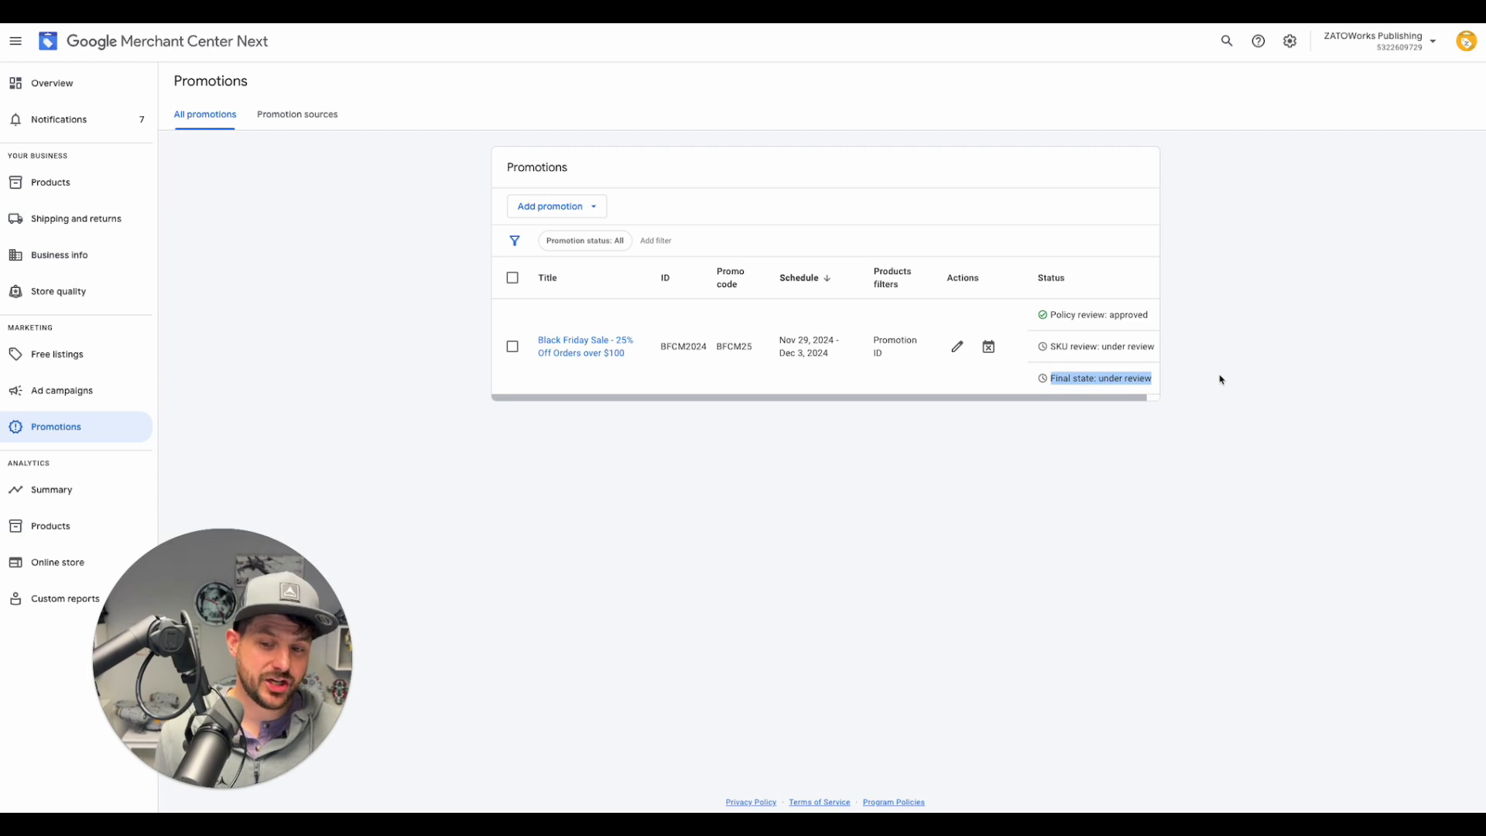
pyautogui.click(1124, 381)
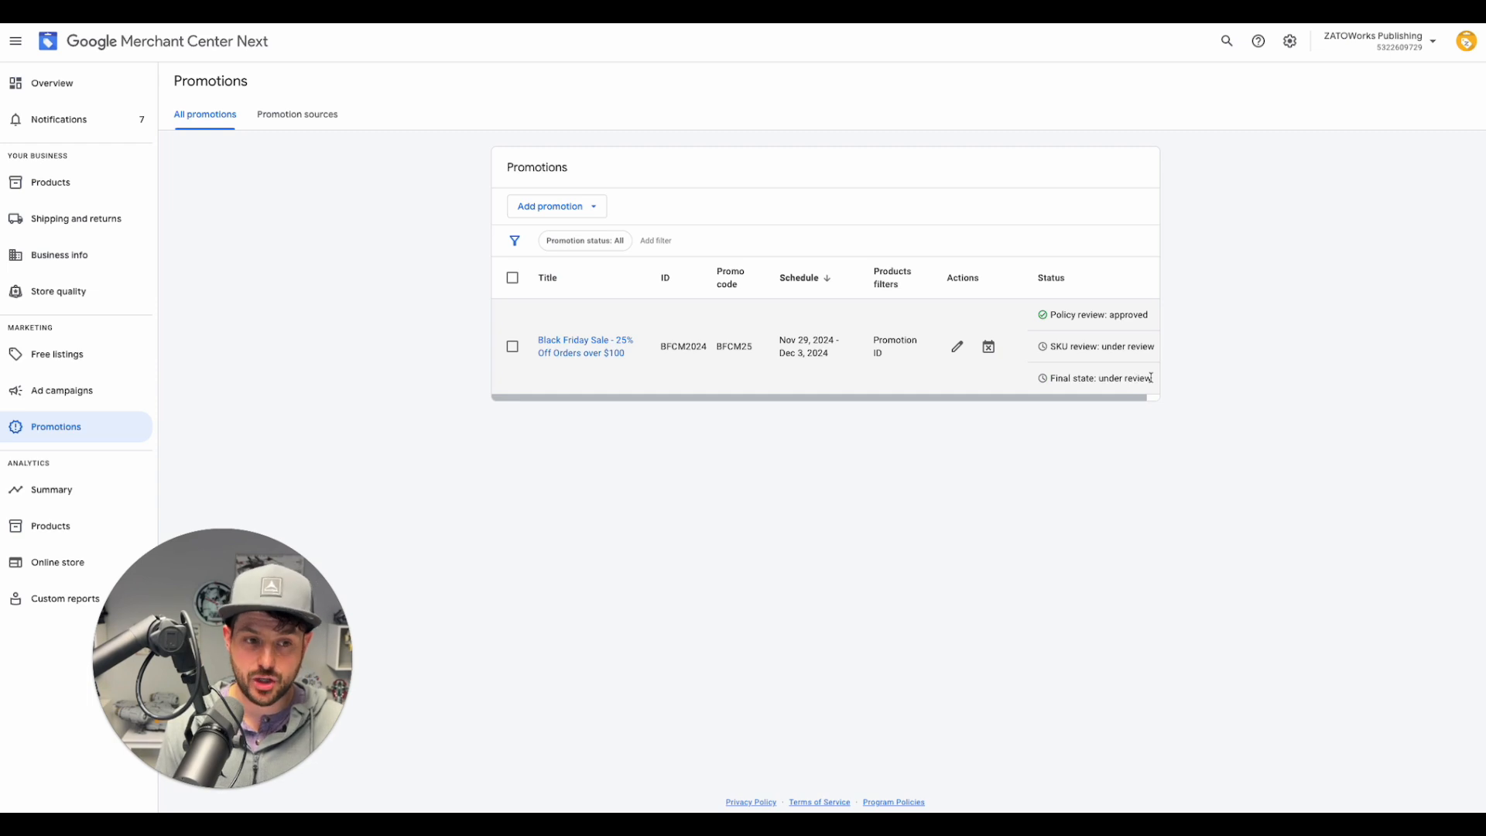
pyautogui.moveTo(1151, 378); pyautogui.dragTo(1042, 381)
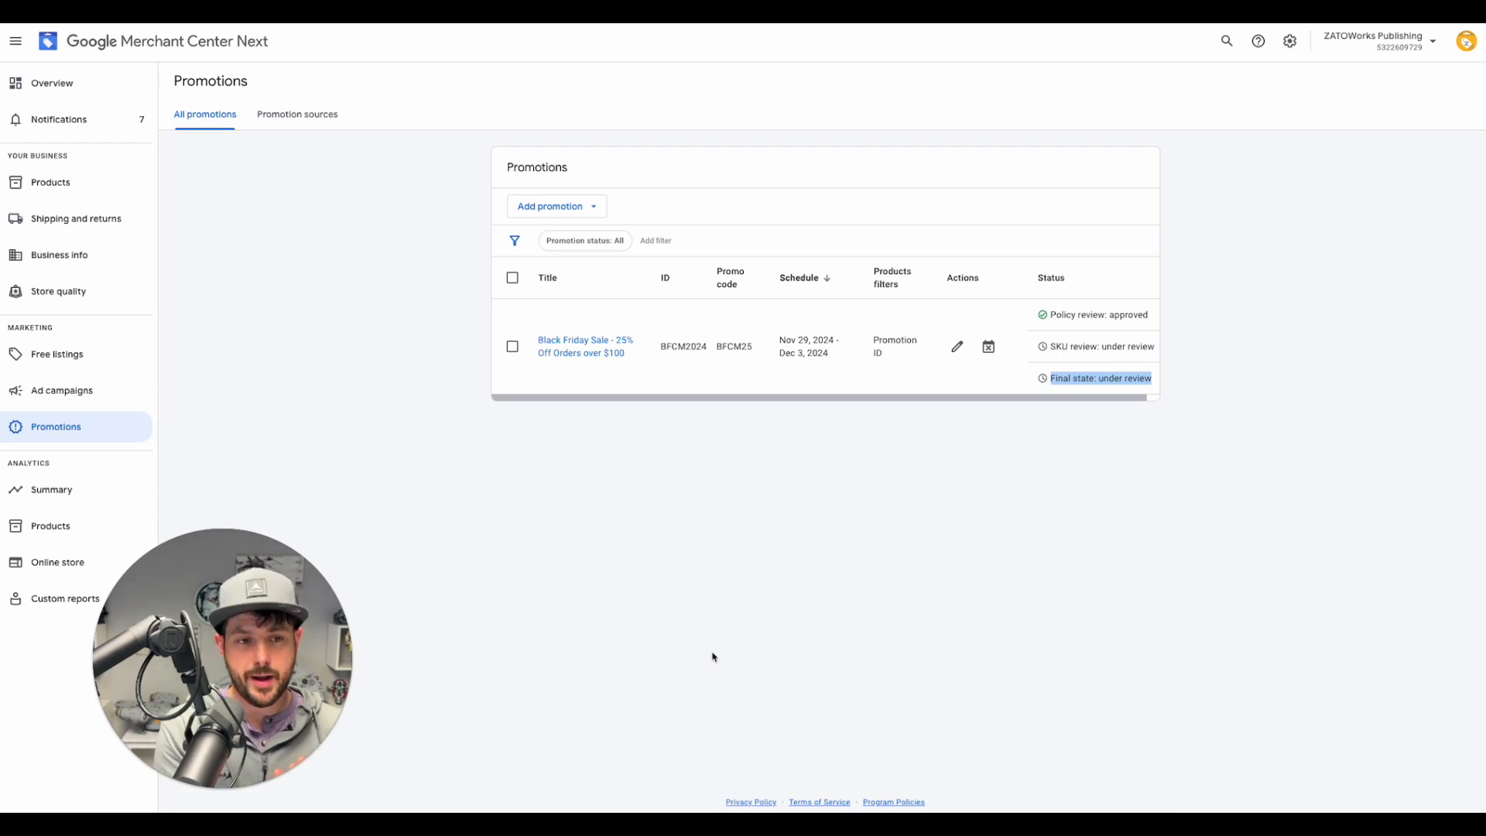
pyautogui.click(735, 648)
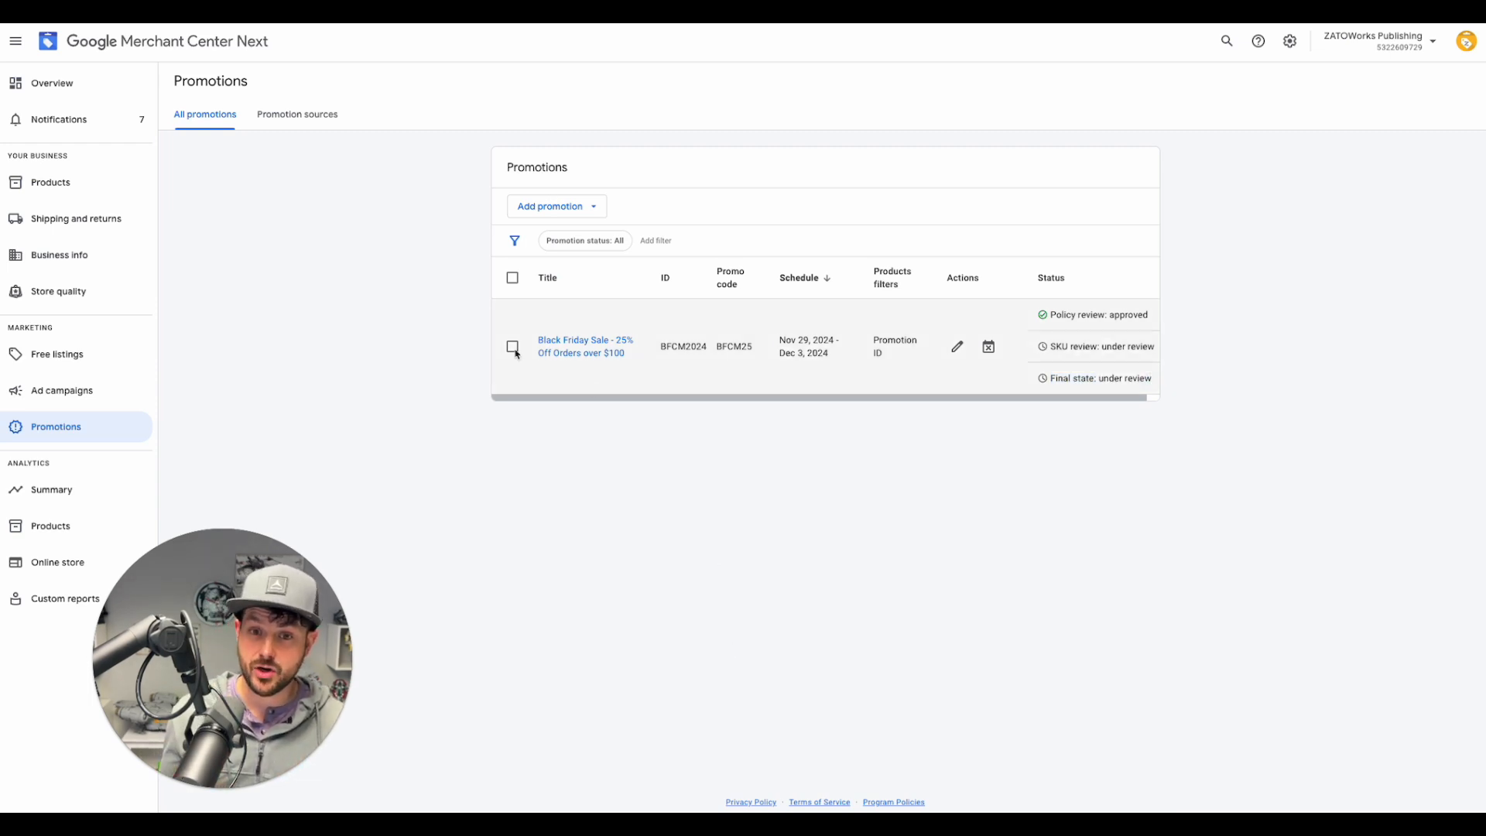
# Step: End the "Black Friday Sale - 25% Off Orders over $100" promotion and confirm ending it
pyautogui.click(52, 430)
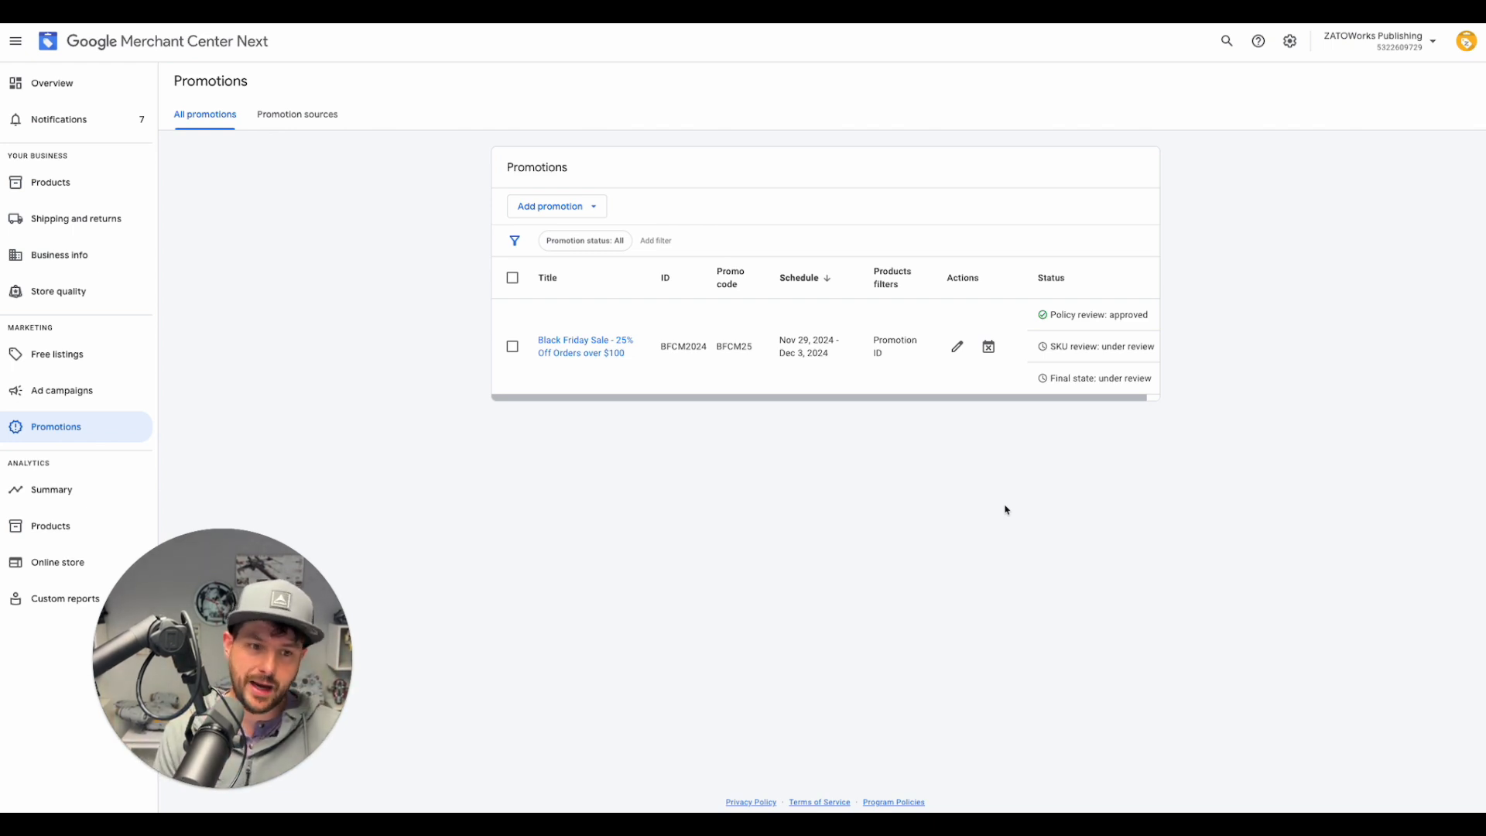
pyautogui.click(512, 348)
pyautogui.click(643, 206)
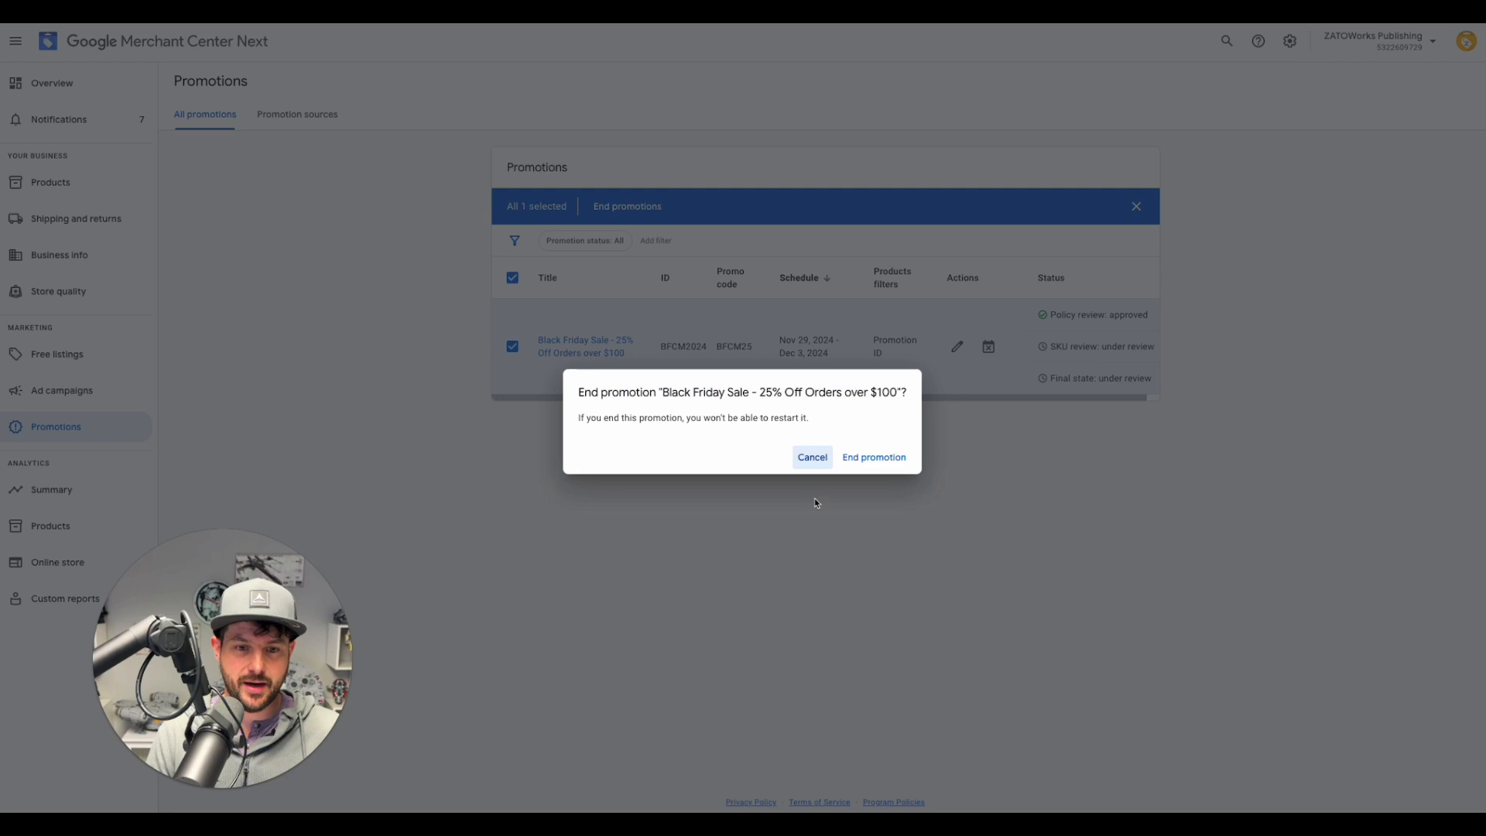
pyautogui.click(876, 458)
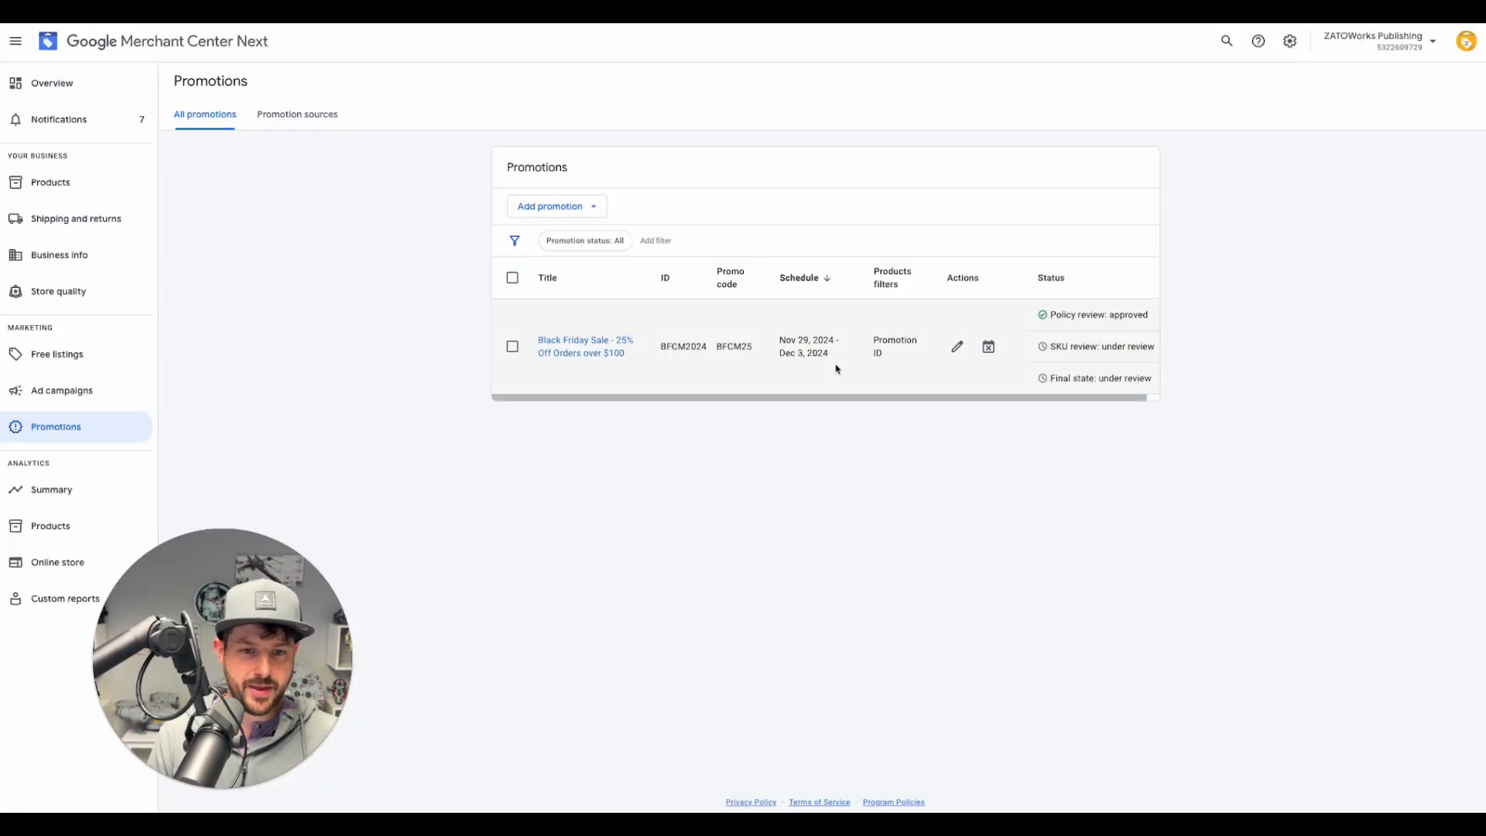